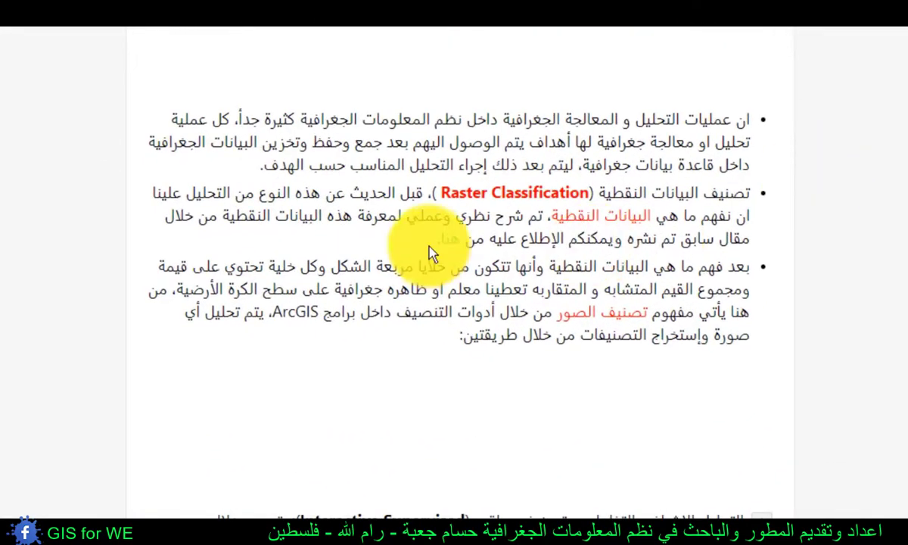
- Open the linked article introducing raster data, skim it down to its lesson video, and close it again
{"action": "left_click", "coordinate": [454, 247]}
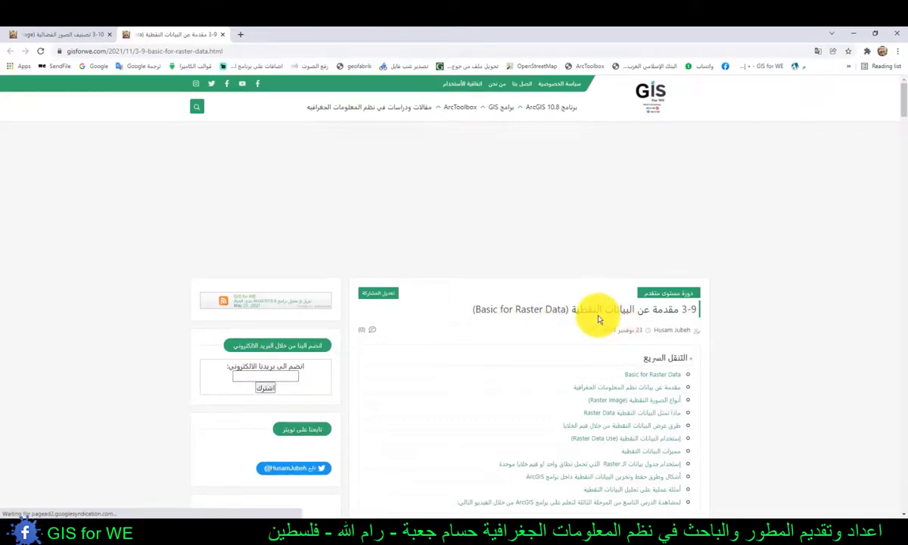
{"action": "scroll", "coordinate": [598, 319], "scroll_direction": "down", "scroll_amount": 1}
{"action": "scroll", "coordinate": [599, 319], "scroll_direction": "down", "scroll_amount": 5}
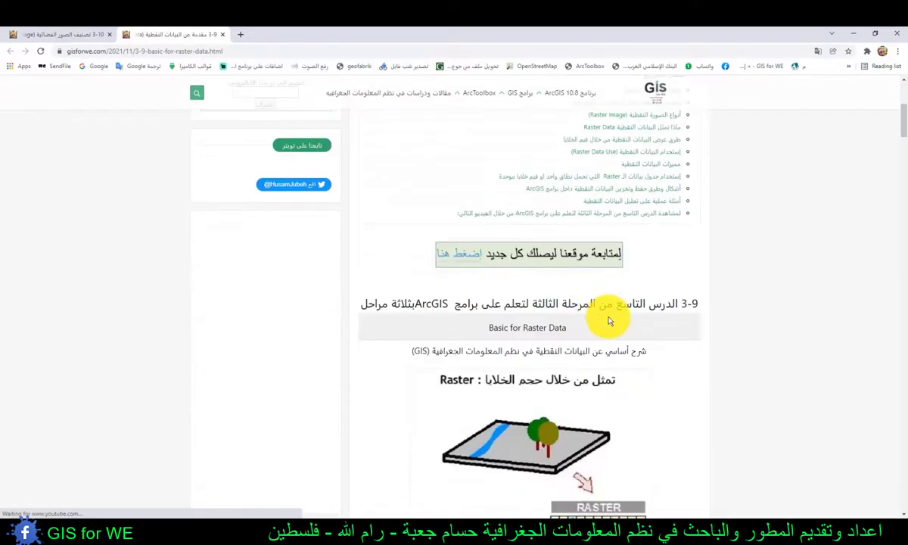
{"action": "scroll", "coordinate": [652, 297], "scroll_direction": "down", "scroll_amount": 1}
{"action": "scroll", "coordinate": [653, 295], "scroll_direction": "down", "scroll_amount": 1}
{"action": "left_click", "coordinate": [597, 119]}
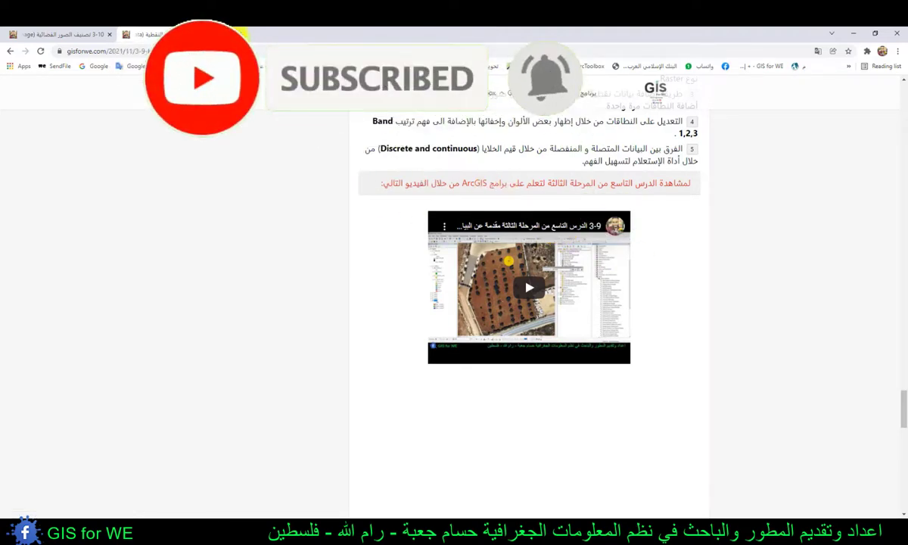
{"action": "left_click", "coordinate": [222, 34]}
- Read the classification article's introduction, covering Interactive Supervised and Iso Cluster Unsupervised Classification and the Earth Explorer image source
{"action": "scroll", "coordinate": [609, 306], "scroll_direction": "up", "scroll_amount": 1}
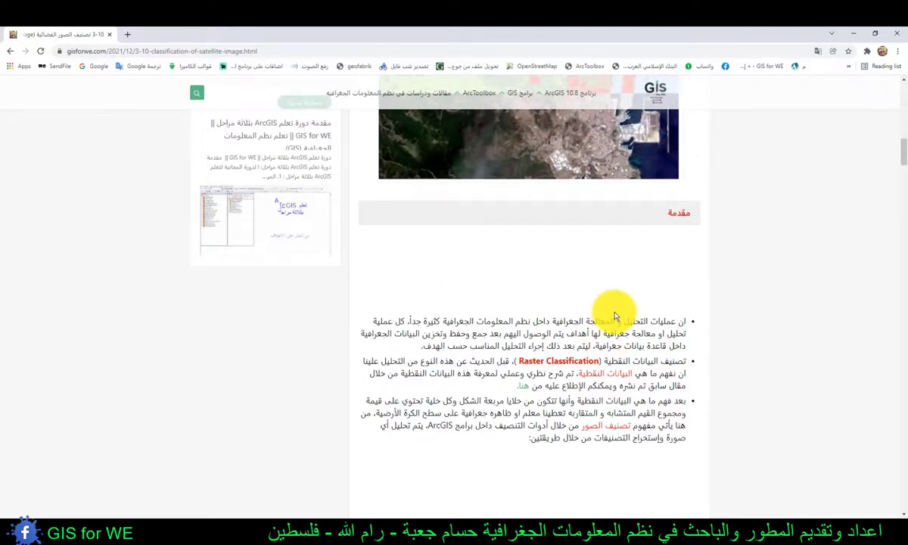
{"action": "scroll", "coordinate": [615, 316], "scroll_direction": "down", "scroll_amount": 2}
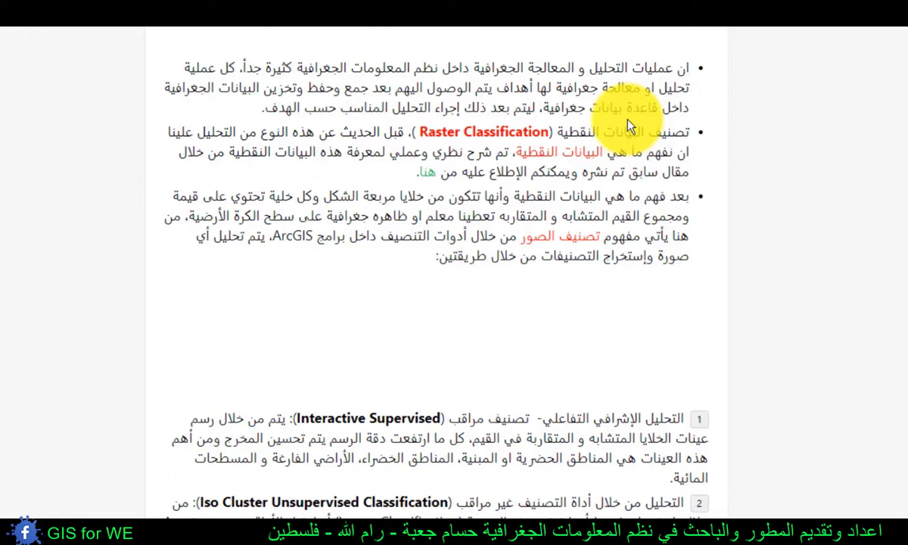
{"action": "scroll", "coordinate": [628, 121], "scroll_direction": "down", "scroll_amount": 3}
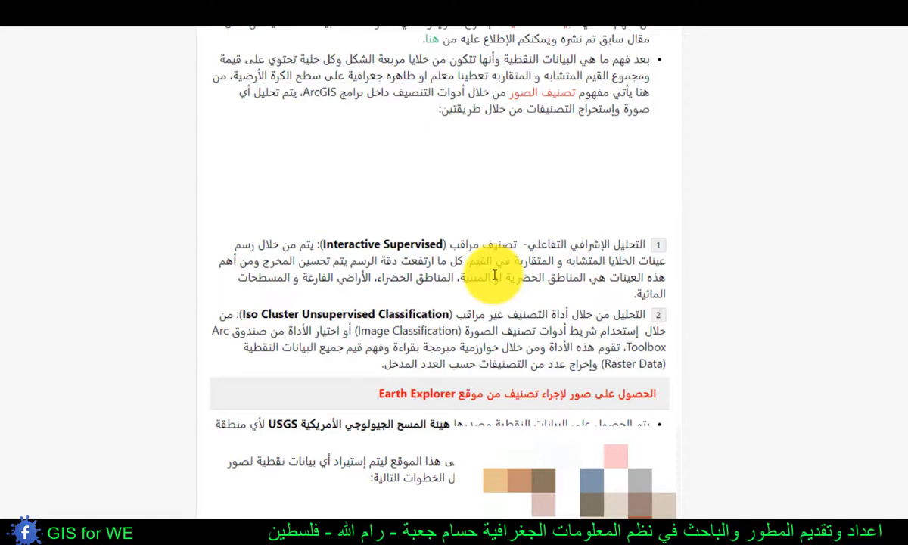
{"action": "scroll", "coordinate": [494, 276], "scroll_direction": "down", "scroll_amount": 1}
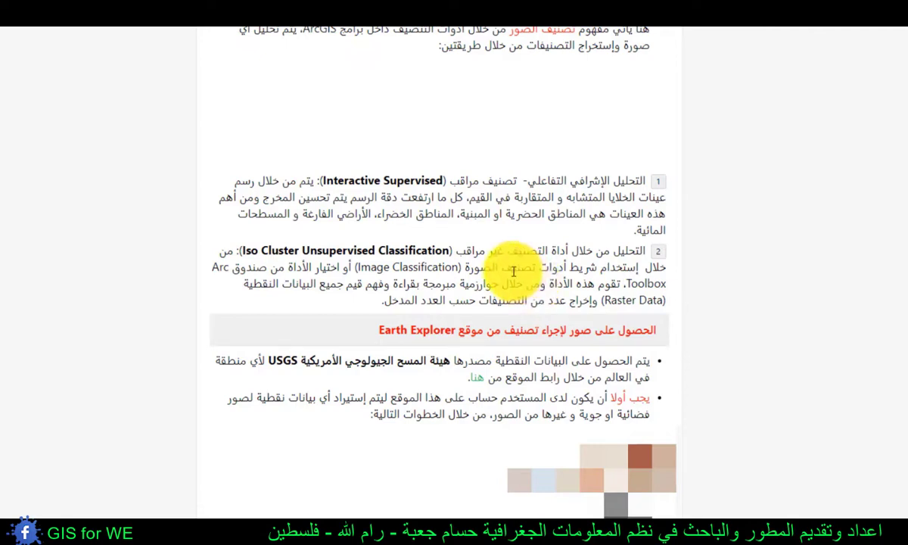
{"action": "left_click_drag", "start_coordinate": [436, 252], "coordinate": [242, 250]}
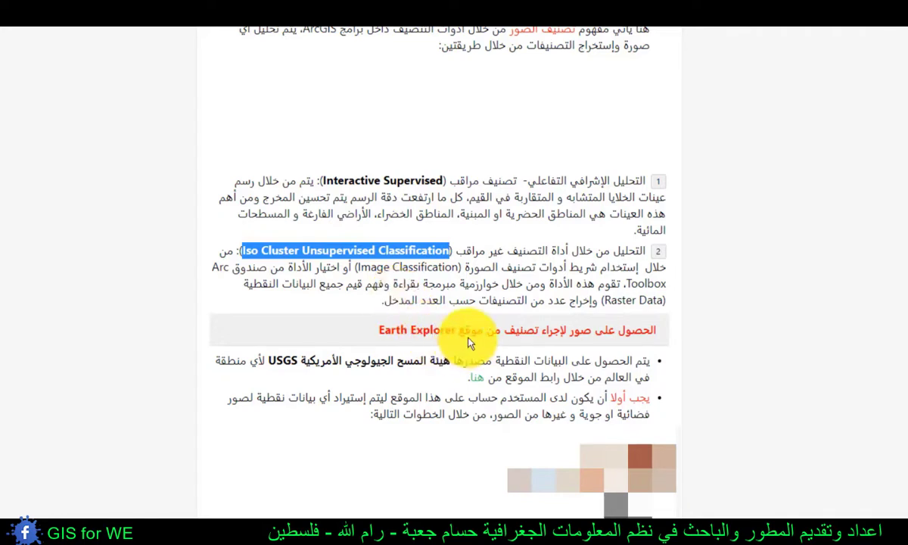
{"action": "scroll", "coordinate": [507, 331], "scroll_direction": "down", "scroll_amount": 1}
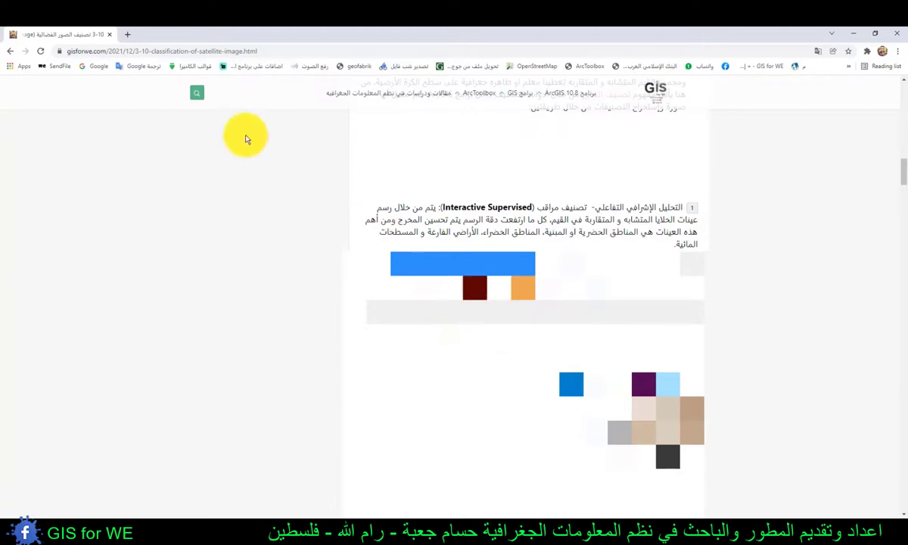
- Search the web for "earth explorer" in a new tab and open the USGS EarthExplorer site
{"action": "left_click", "coordinate": [127, 35]}
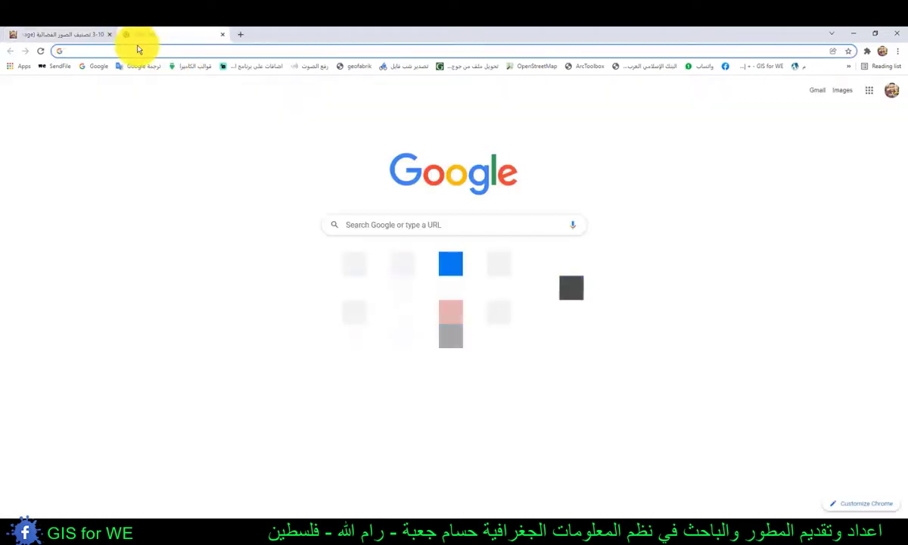
{"action": "type", "text": "earth explorer"}
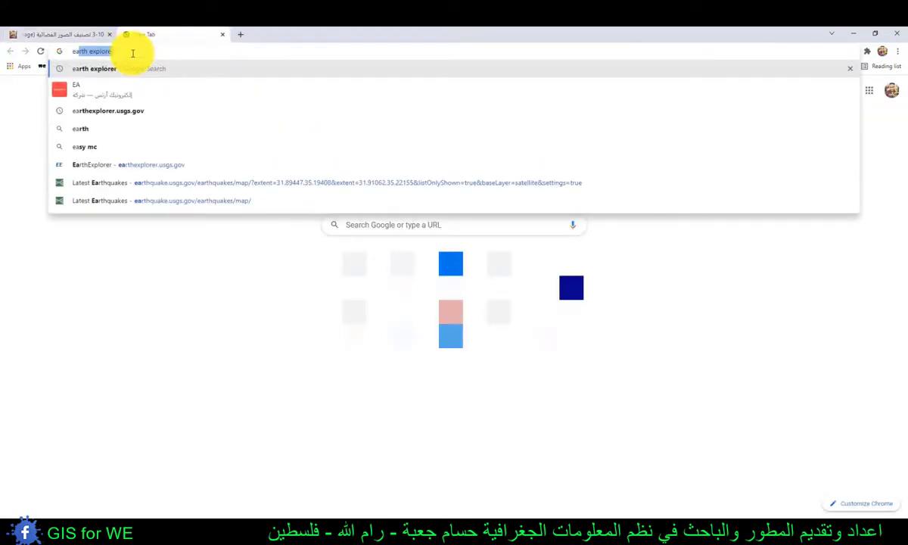
{"action": "key", "text": "Return"}
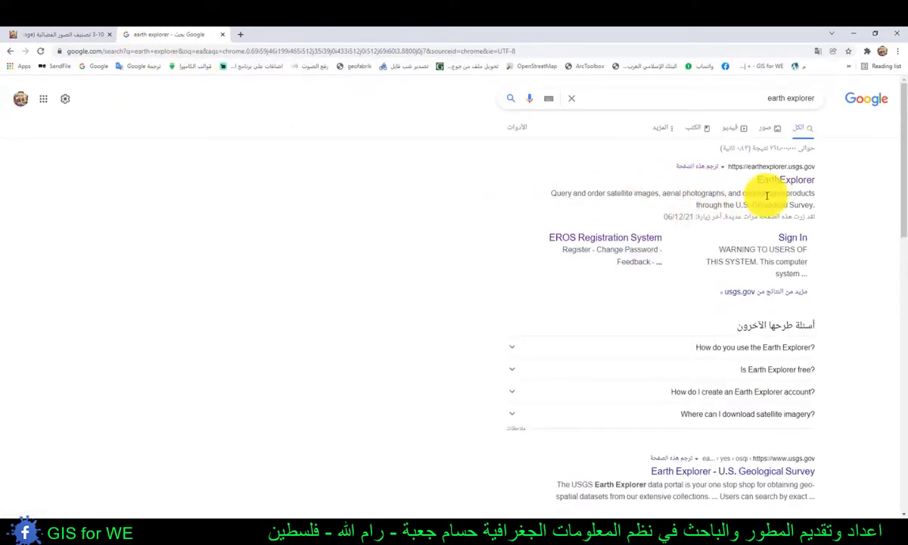
{"action": "left_click_drag", "start_coordinate": [757, 173], "coordinate": [831, 193]}
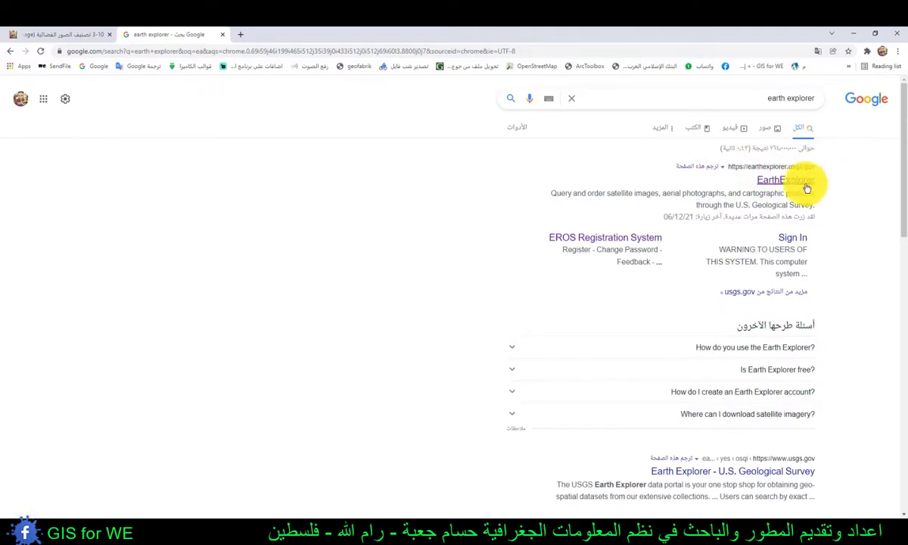
{"action": "left_click", "coordinate": [791, 182]}
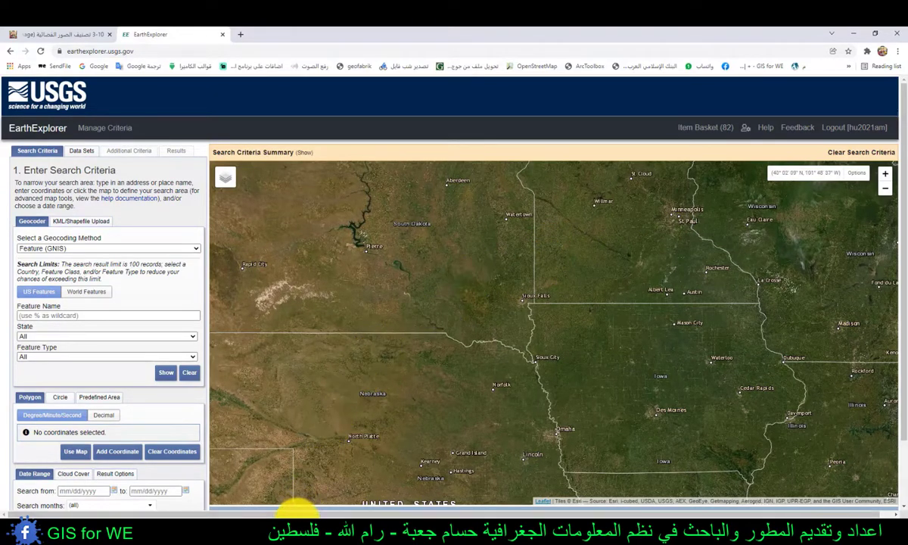
- Switch to Microsoft Edge, open earthexplorer.usgs.gov there, and go to the sign-in page
{"action": "left_click", "coordinate": [290, 525]}
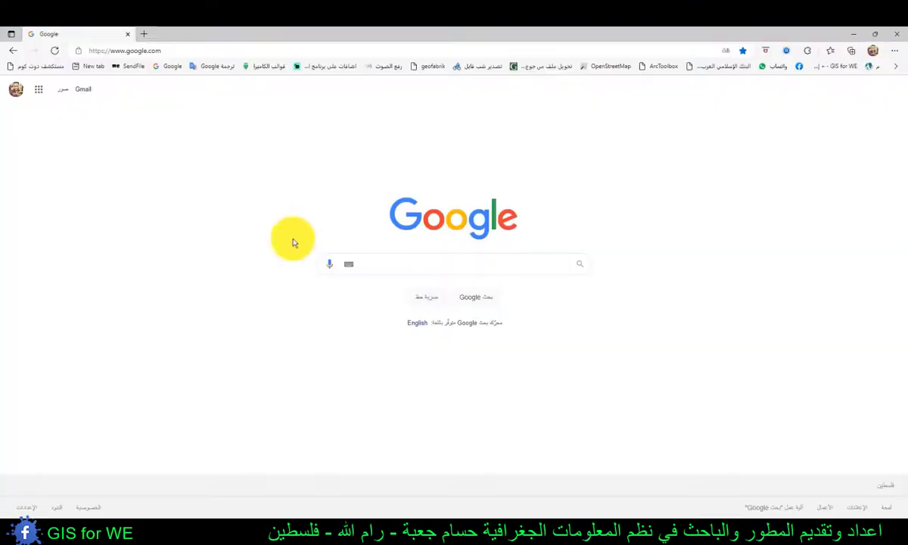
{"action": "left_click", "coordinate": [191, 53]}
{"action": "type", "text": "ear"}
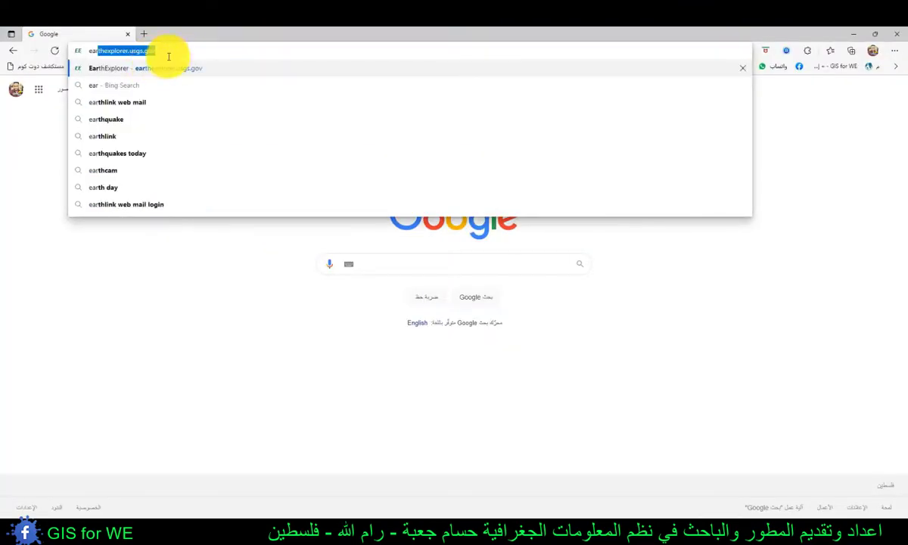
{"action": "left_click", "coordinate": [159, 70]}
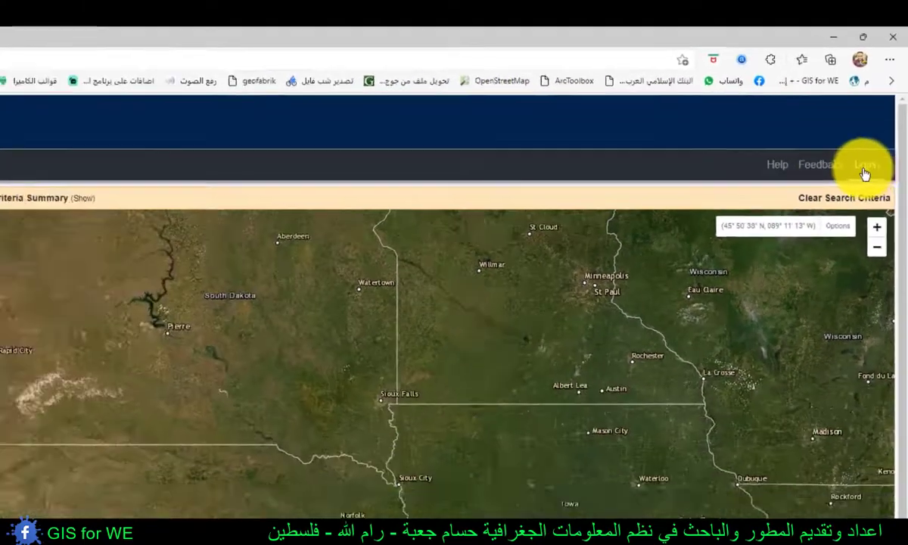
{"action": "left_click", "coordinate": [865, 166]}
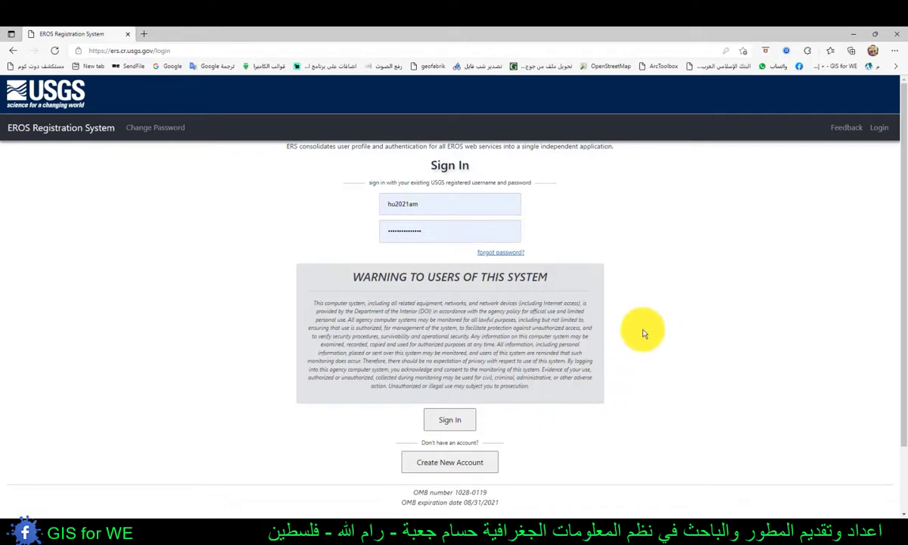
- Open the new account registration form from the sign-in page and examine its username and password requirements
{"action": "scroll", "coordinate": [643, 310], "scroll_direction": "down", "scroll_amount": 1}
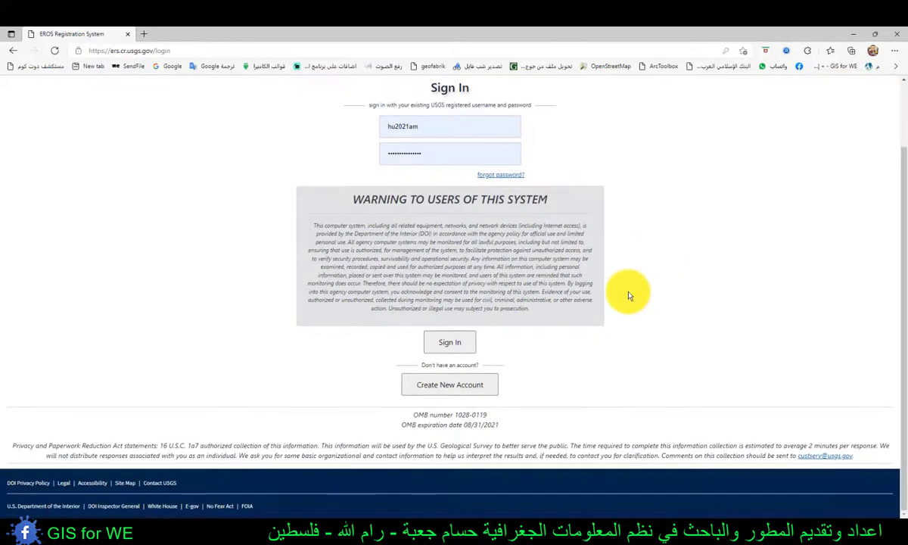
{"action": "scroll", "coordinate": [590, 333], "scroll_direction": "up", "scroll_amount": 1}
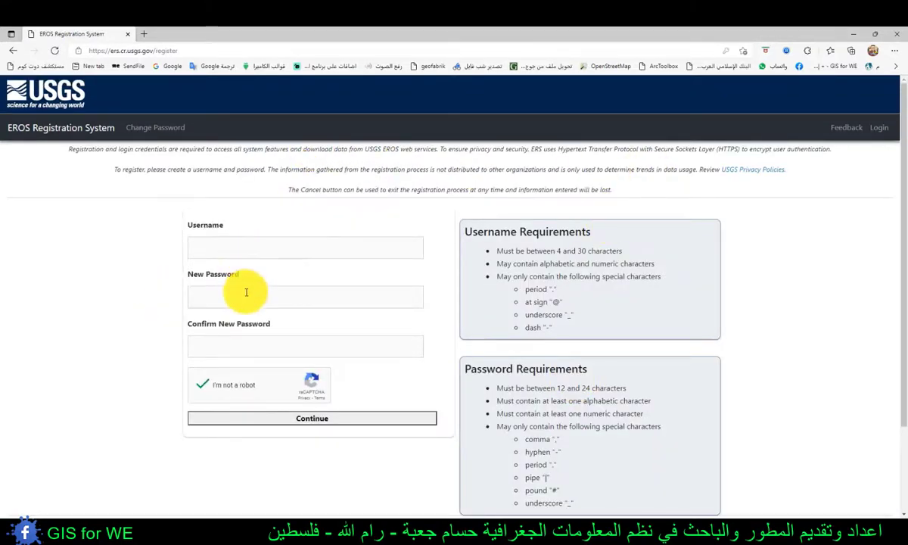
{"action": "left_click_drag", "start_coordinate": [497, 251], "coordinate": [592, 286]}
{"action": "left_click", "coordinate": [530, 245]}
{"action": "scroll", "coordinate": [547, 229], "scroll_direction": "down", "scroll_amount": 2}
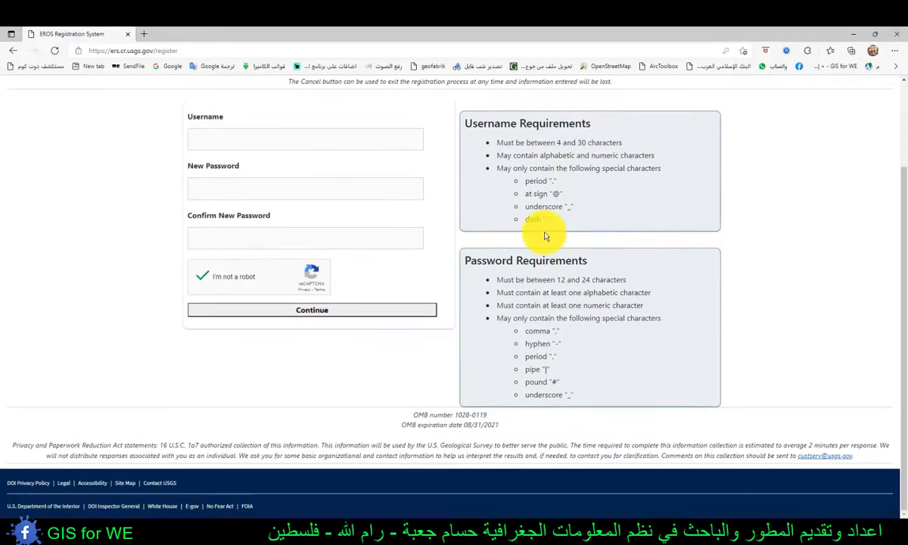
{"action": "scroll", "coordinate": [522, 238], "scroll_direction": "up", "scroll_amount": 1}
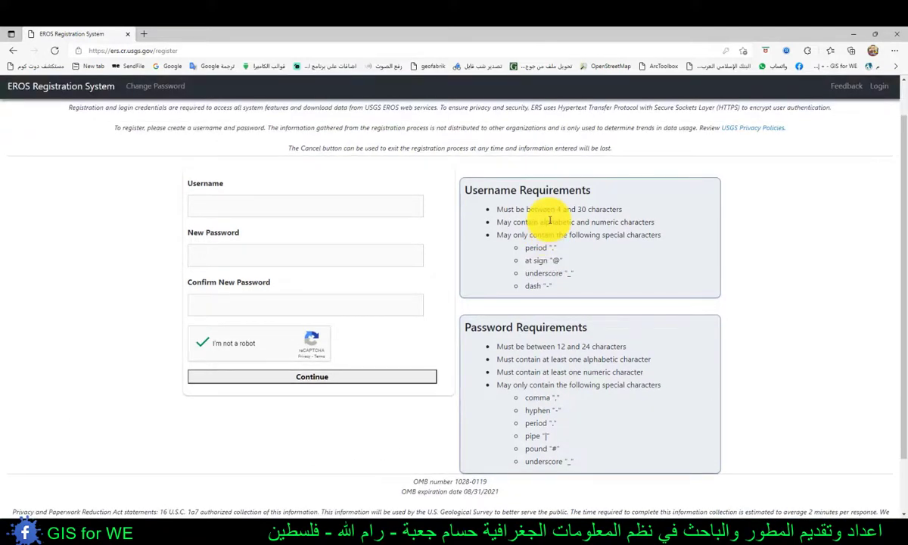
{"action": "left_click", "coordinate": [294, 303]}
{"action": "left_click", "coordinate": [145, 263]}
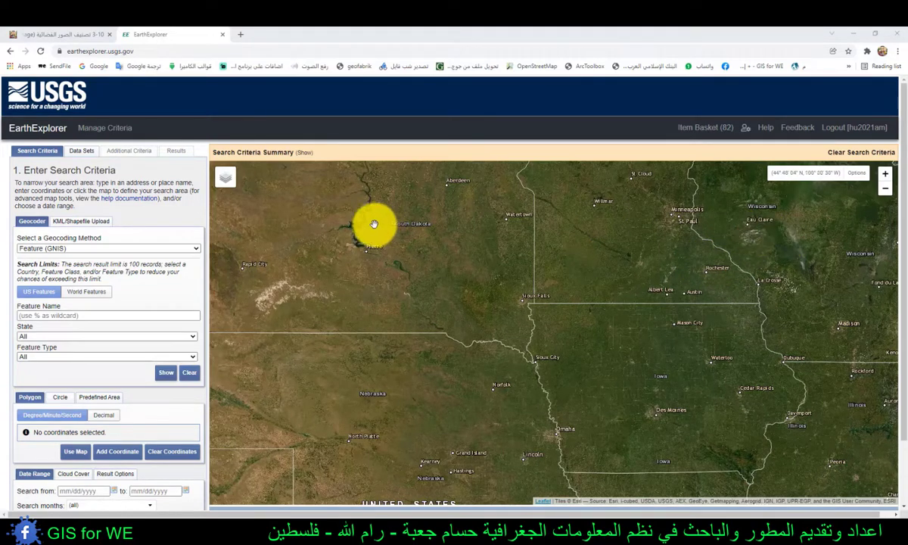
- Return to the classification article in Chrome and review its steps for finding and downloading Landsat imagery from Earth Explorer
{"action": "left_click", "coordinate": [67, 34]}
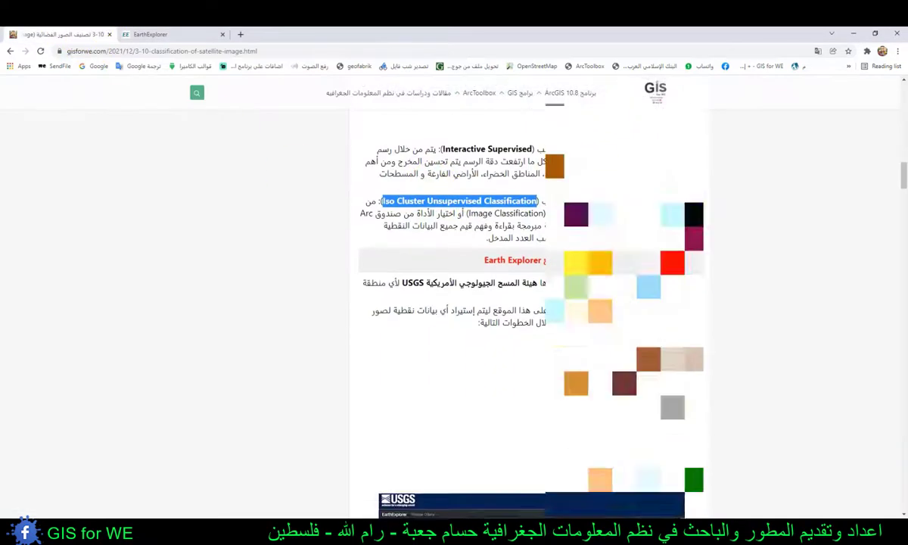
{"action": "scroll", "coordinate": [582, 265], "scroll_direction": "down", "scroll_amount": 7}
{"action": "scroll", "coordinate": [583, 265], "scroll_direction": "up", "scroll_amount": 2}
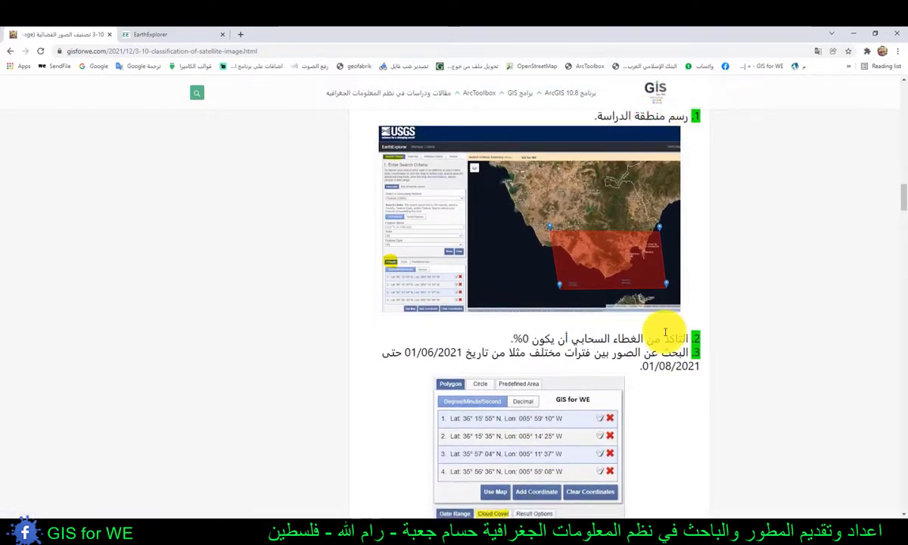
{"action": "scroll", "coordinate": [647, 330], "scroll_direction": "down", "scroll_amount": 1}
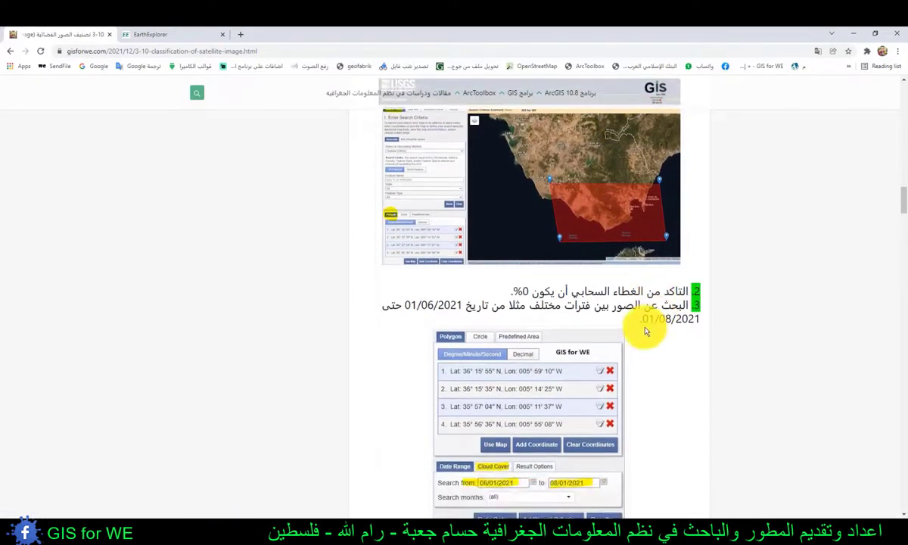
{"action": "scroll", "coordinate": [645, 330], "scroll_direction": "down", "scroll_amount": 3}
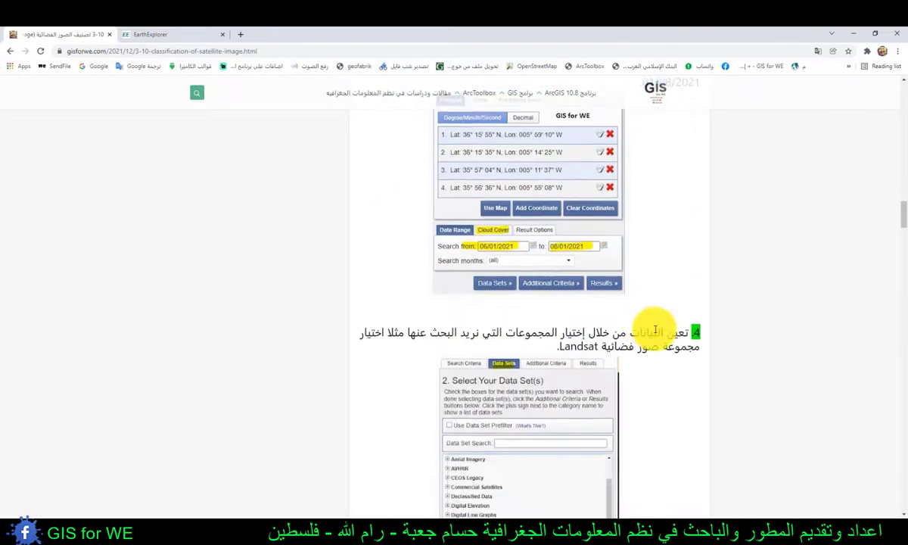
{"action": "scroll", "coordinate": [649, 336], "scroll_direction": "down", "scroll_amount": 4}
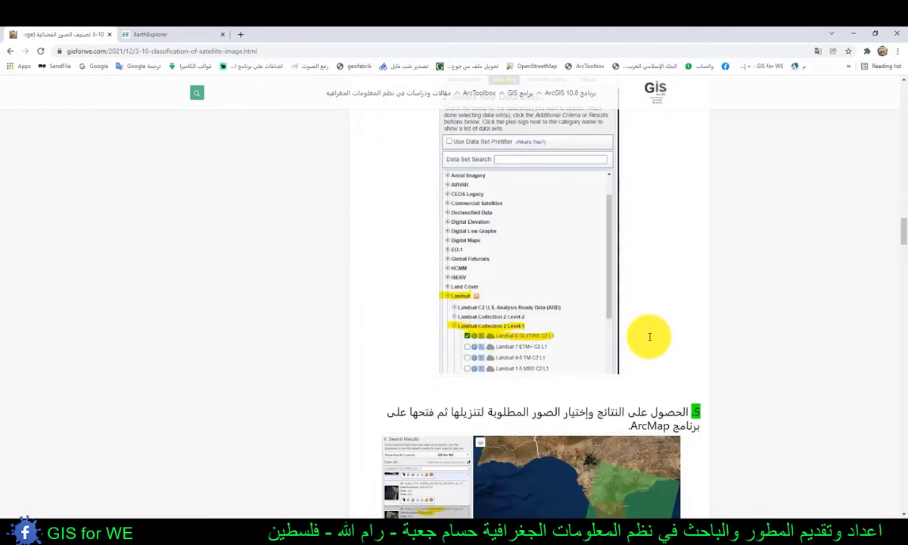
{"action": "scroll", "coordinate": [650, 341], "scroll_direction": "down", "scroll_amount": 3}
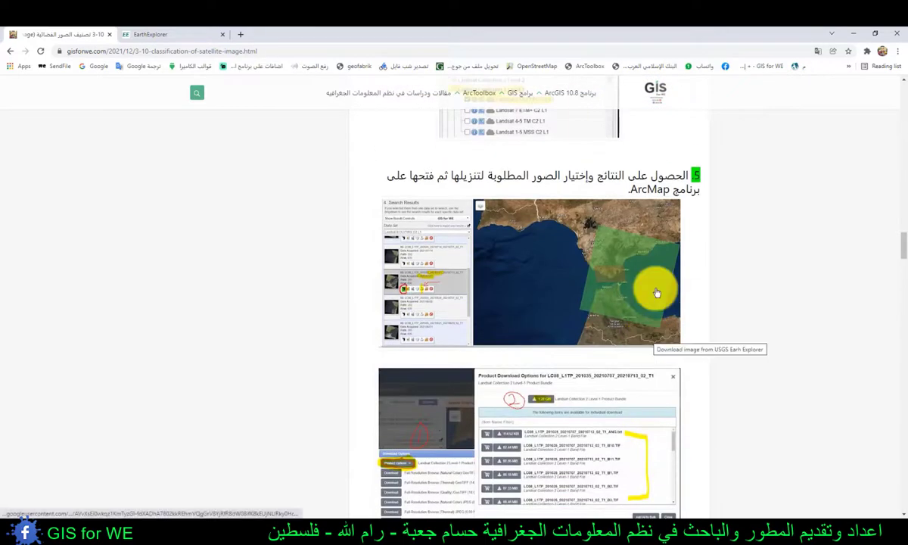
{"action": "scroll", "coordinate": [657, 293], "scroll_direction": "down", "scroll_amount": 3}
{"action": "scroll", "coordinate": [655, 293], "scroll_direction": "up", "scroll_amount": 6}
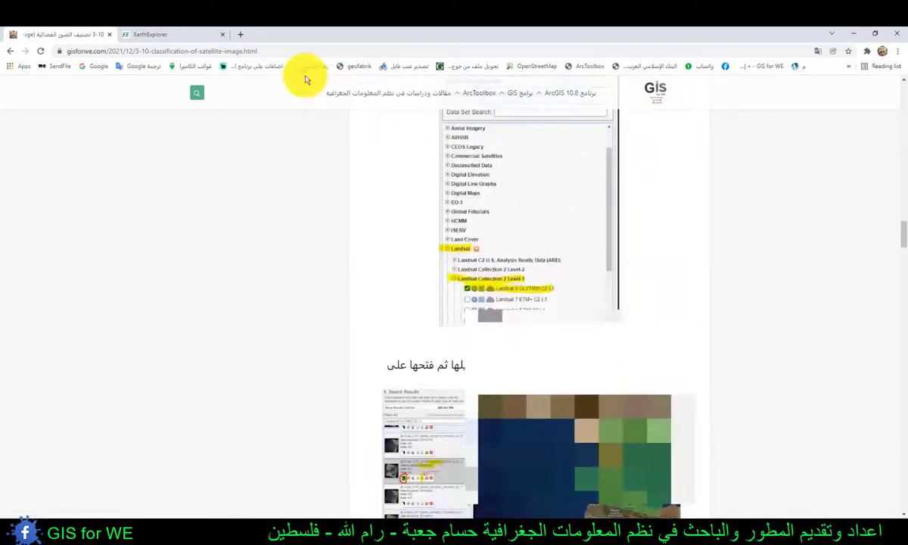
- Switch to the EarthExplorer tab and locate the coast of southern Spain around Algeciras and Tarifa on the map
{"action": "left_click", "coordinate": [162, 34]}
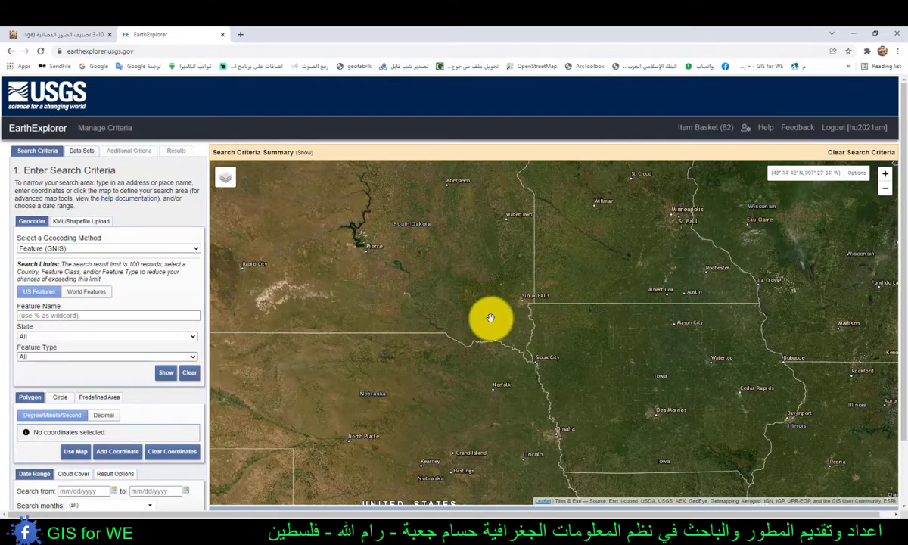
{"action": "scroll", "coordinate": [491, 318], "scroll_direction": "down", "scroll_amount": 4}
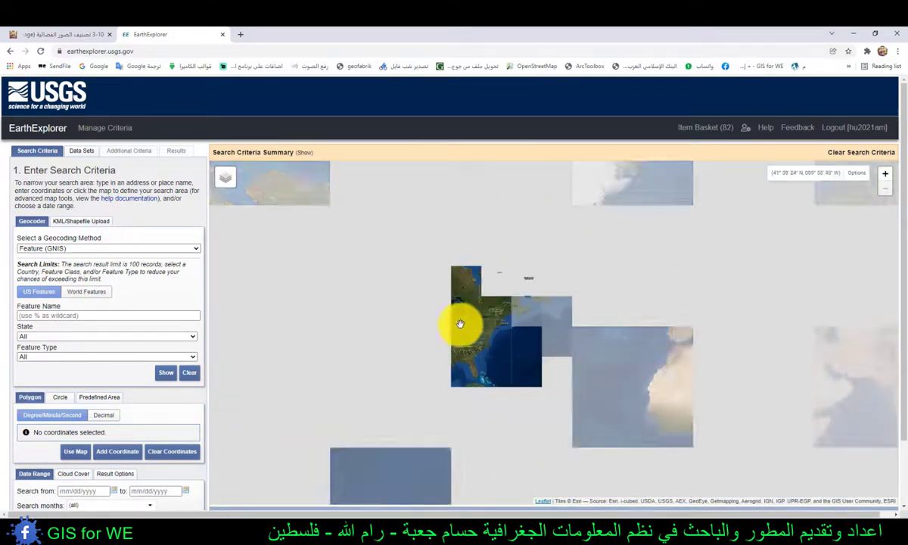
{"action": "scroll", "coordinate": [583, 341], "scroll_direction": "up", "scroll_amount": 4}
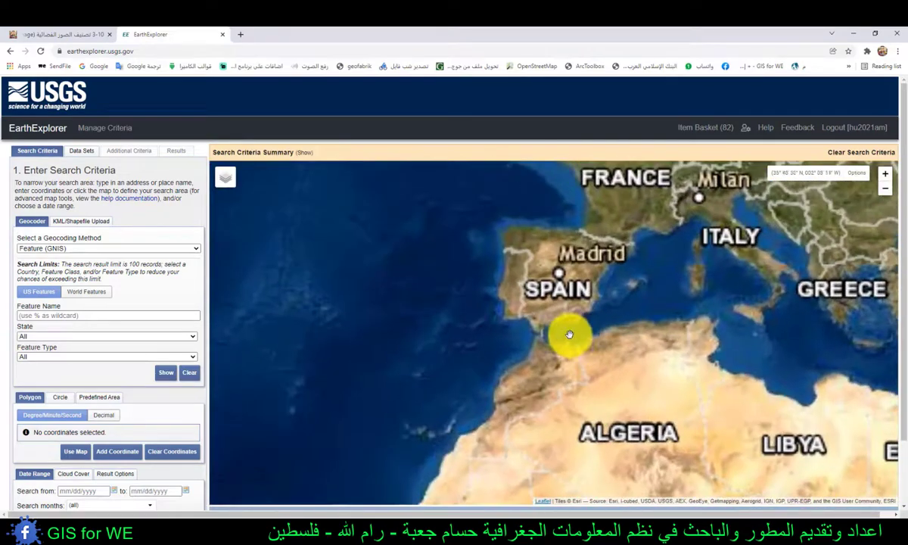
{"action": "scroll", "coordinate": [569, 334], "scroll_direction": "up", "scroll_amount": 3}
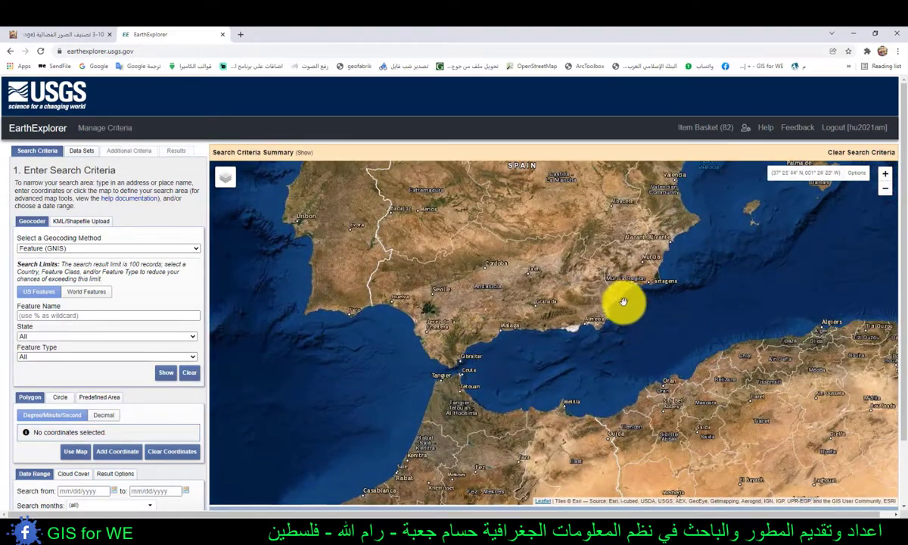
{"action": "scroll", "coordinate": [598, 305], "scroll_direction": "down", "scroll_amount": 1}
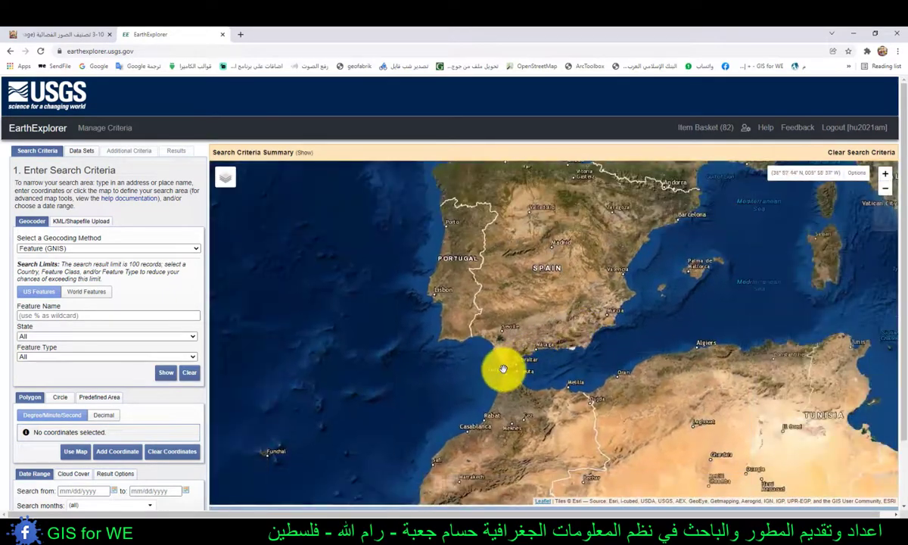
{"action": "scroll", "coordinate": [516, 361], "scroll_direction": "up", "scroll_amount": 4}
{"action": "scroll", "coordinate": [530, 355], "scroll_direction": "down", "scroll_amount": 2}
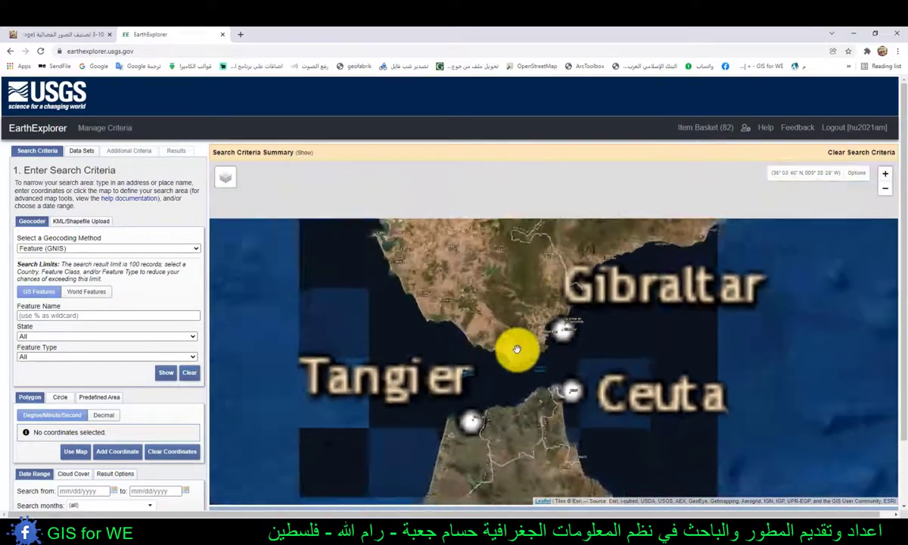
{"action": "scroll", "coordinate": [523, 312], "scroll_direction": "up", "scroll_amount": 2}
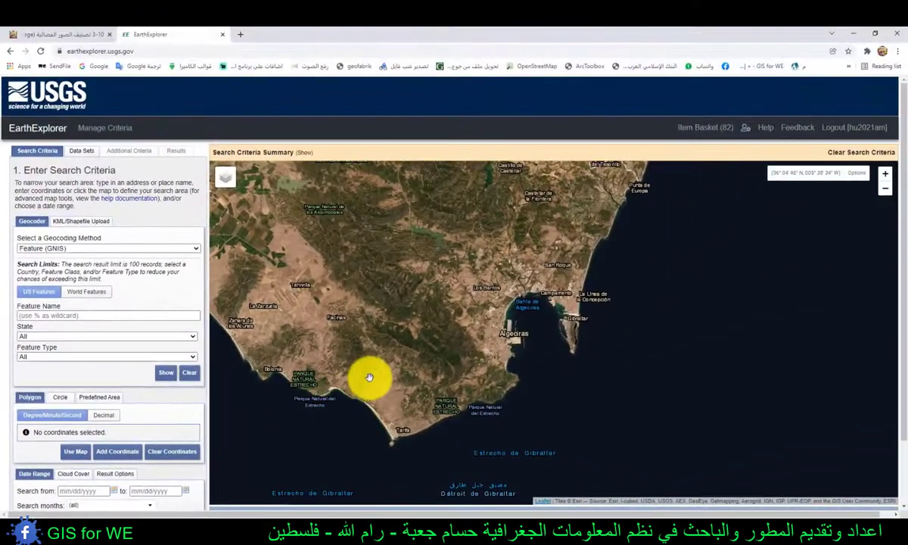
- Outline a four-corner search polygon around Algeciras, Tarifa and Gibraltar, spanning about 35°57' to 36°14' N and 5°16' to 5°38' W
{"action": "left_click", "coordinate": [683, 160]}
{"action": "left_click_drag", "start_coordinate": [734, 438], "coordinate": [742, 305]}
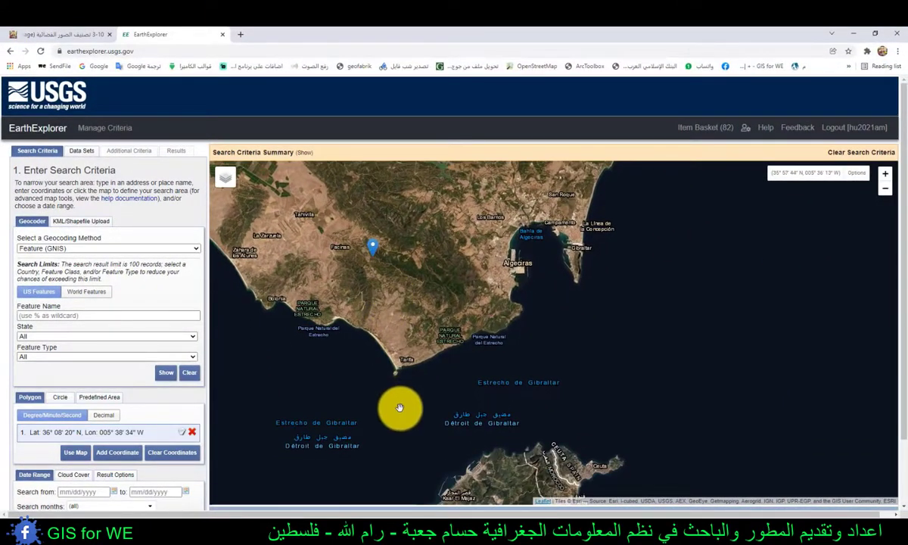
{"action": "left_click", "coordinate": [399, 405]}
{"action": "left_click", "coordinate": [628, 322]}
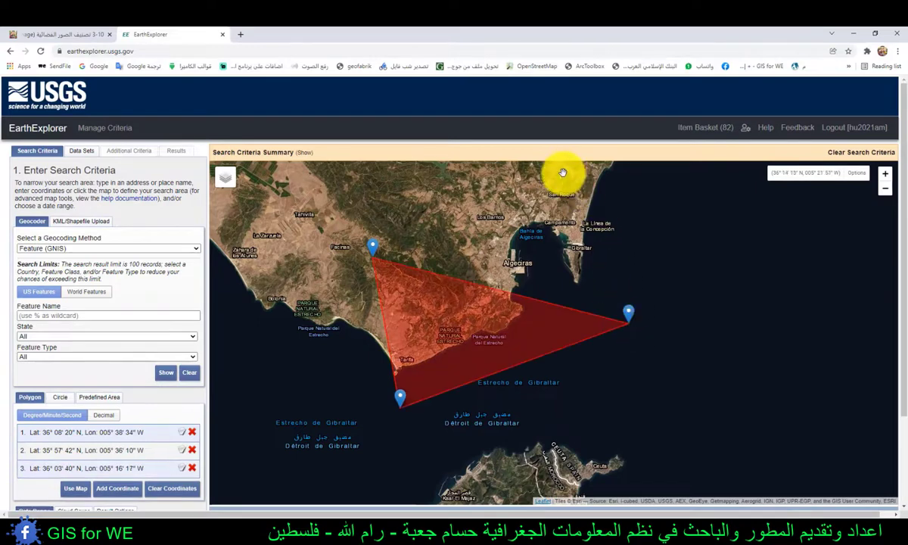
{"action": "left_click", "coordinate": [563, 172]}
{"action": "left_click_drag", "start_coordinate": [523, 223], "coordinate": [521, 251]}
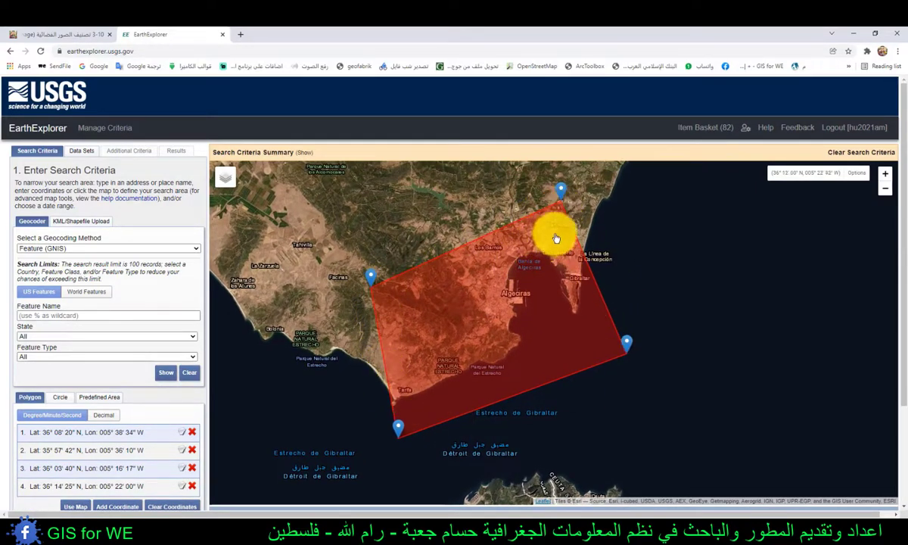
- Check the cloud cover filter and set the search date range from 06/1/2021 to 08/01/2021
{"action": "scroll", "coordinate": [107, 370], "scroll_direction": "down", "scroll_amount": 3}
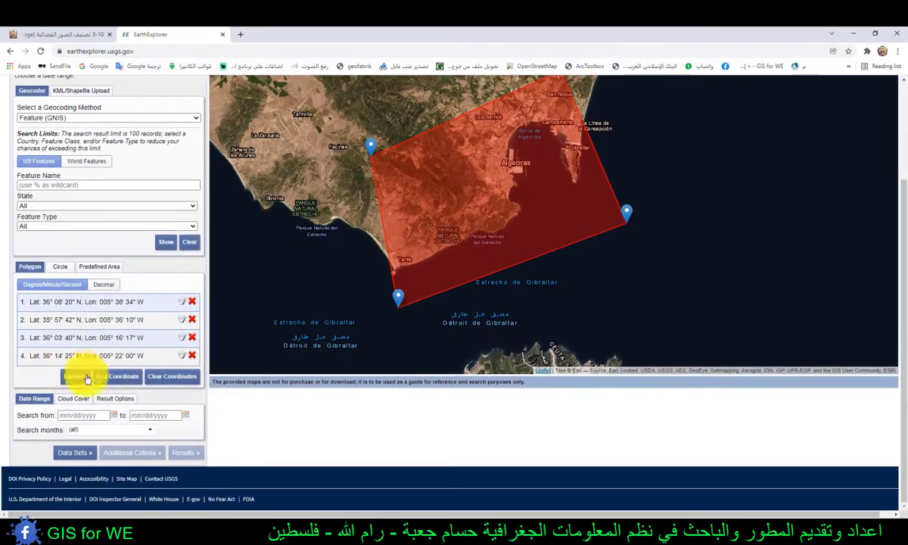
{"action": "left_click", "coordinate": [66, 402]}
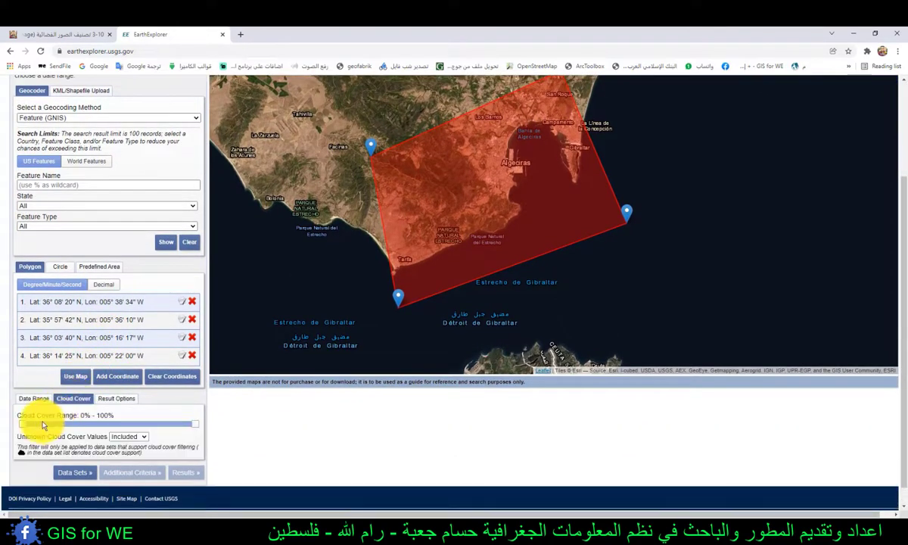
{"action": "left_click", "coordinate": [34, 398]}
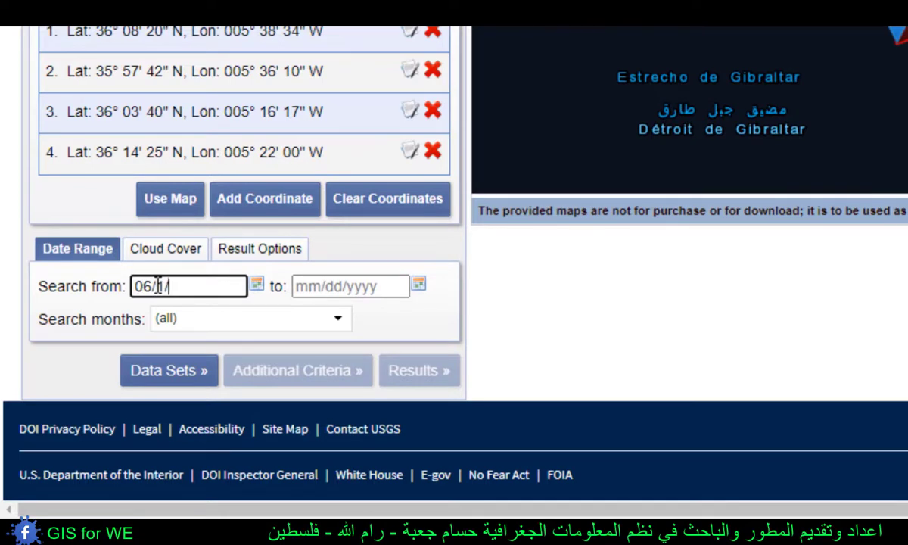
{"action": "left_click", "coordinate": [351, 290]}
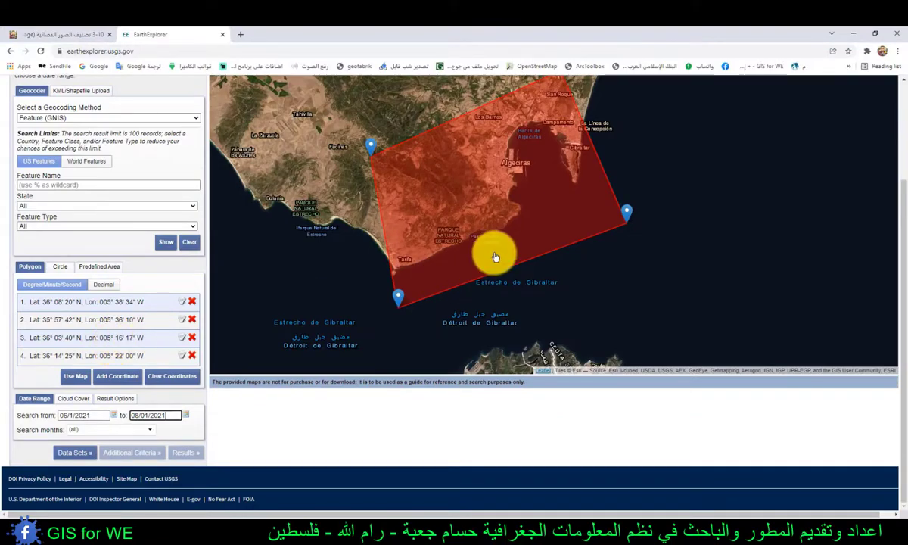
- Select the Landsat 8 OLI/TIRS C2 L2 data set under Landsat Collection 2 Level-2 for the search
{"action": "scroll", "coordinate": [517, 226], "scroll_direction": "up", "scroll_amount": 1}
{"action": "scroll", "coordinate": [513, 216], "scroll_direction": "down", "scroll_amount": 2}
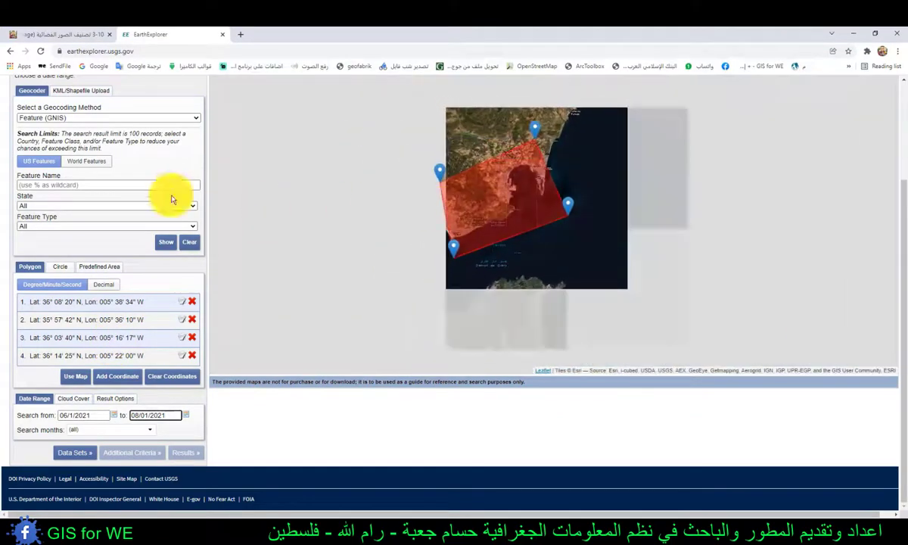
{"action": "scroll", "coordinate": [77, 147], "scroll_direction": "up", "scroll_amount": 2}
{"action": "scroll", "coordinate": [79, 147], "scroll_direction": "up", "scroll_amount": 1}
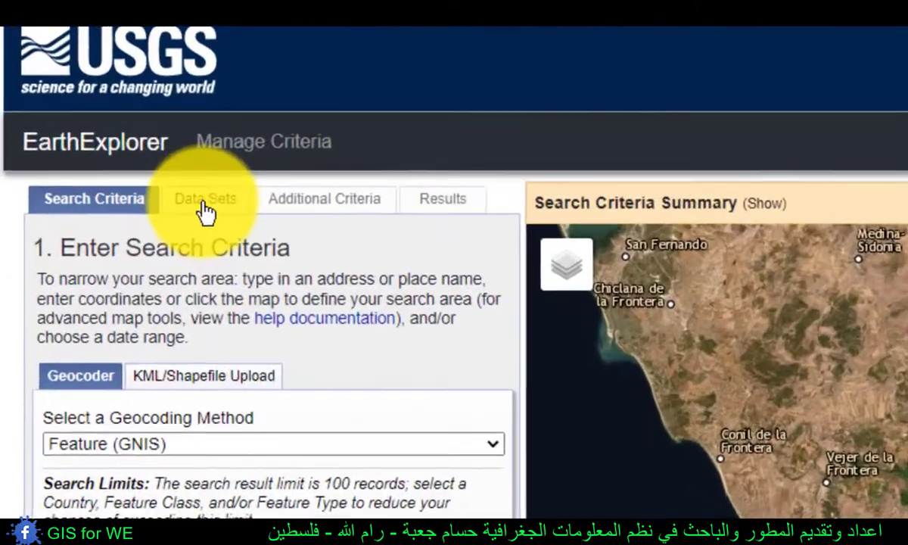
{"action": "left_click", "coordinate": [81, 152]}
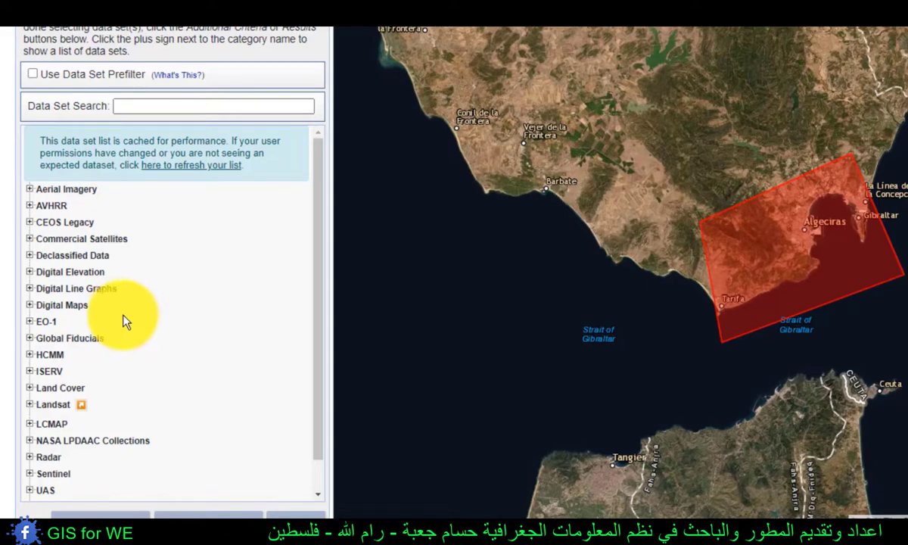
{"action": "left_click", "coordinate": [46, 406]}
{"action": "scroll", "coordinate": [136, 381], "scroll_direction": "down", "scroll_amount": 1}
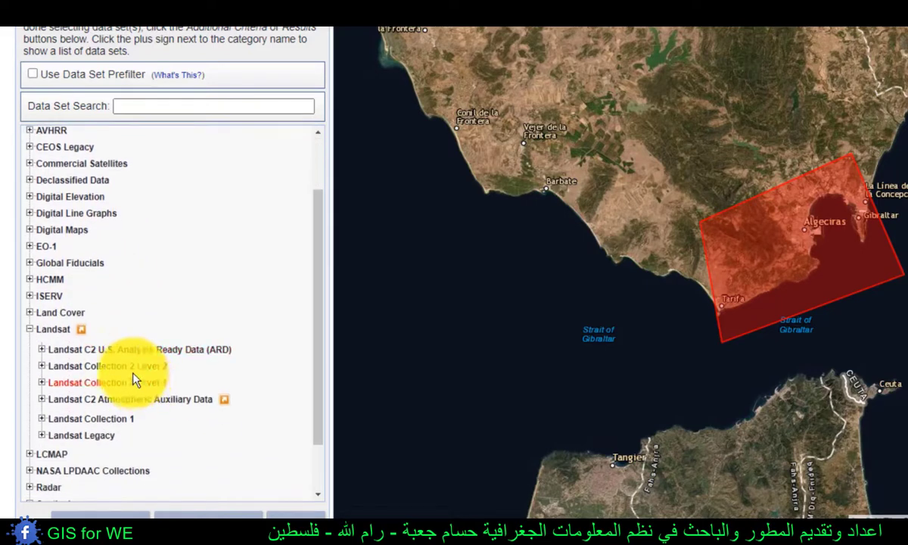
{"action": "left_click", "coordinate": [91, 367]}
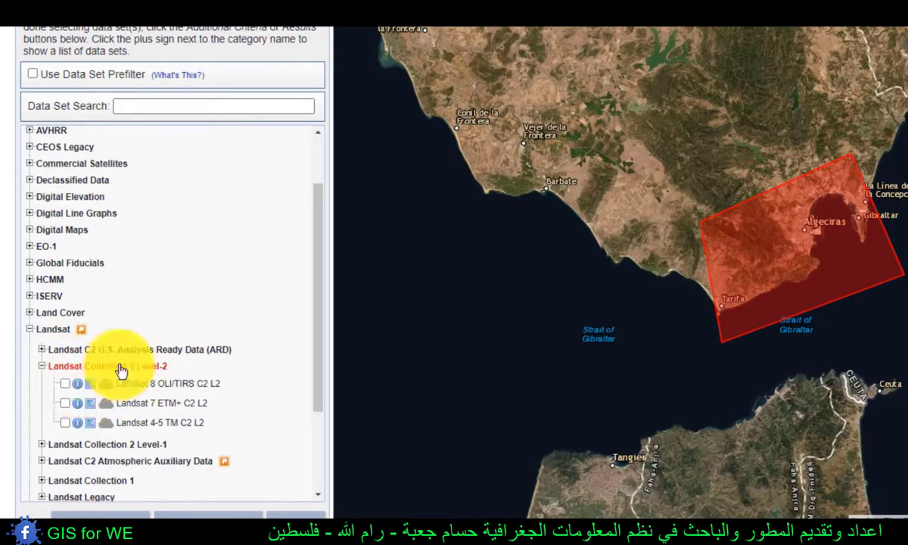
{"action": "left_click", "coordinate": [67, 385]}
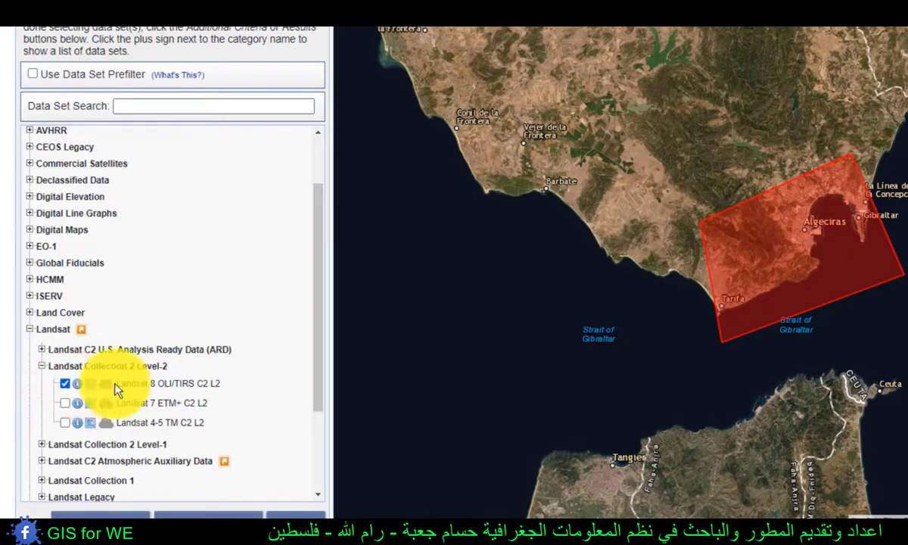
- Open the search results for the selected data set and compare the acquisition dates of the listed scenes
{"action": "scroll", "coordinate": [116, 370], "scroll_direction": "down", "scroll_amount": 2}
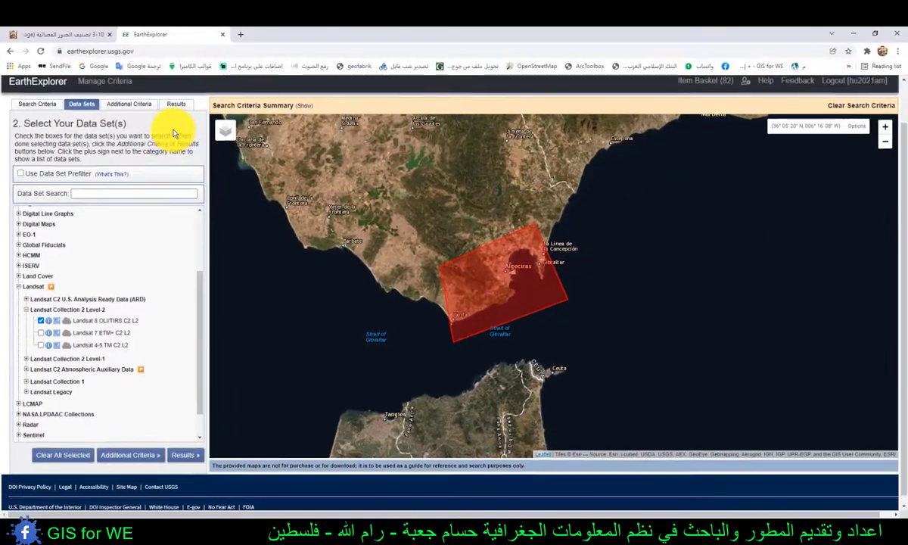
{"action": "scroll", "coordinate": [176, 144], "scroll_direction": "up", "scroll_amount": 1}
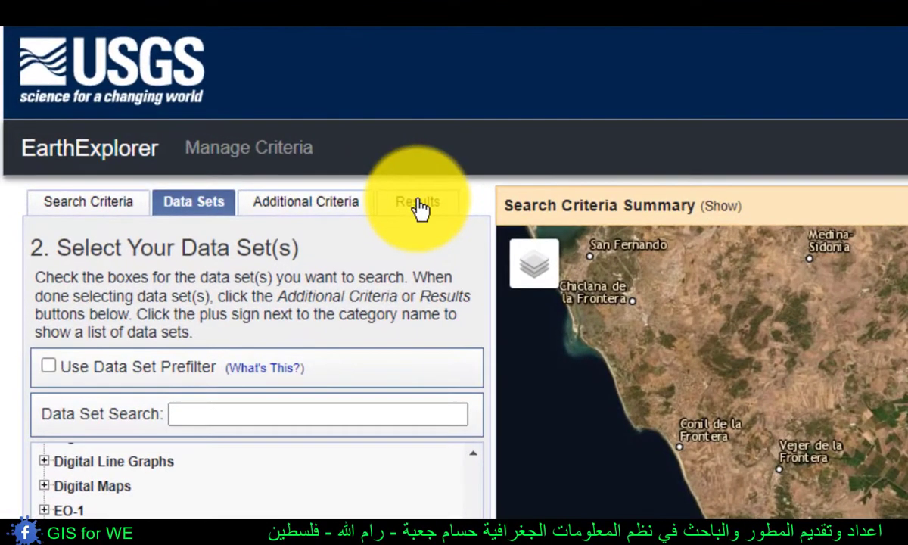
{"action": "left_click", "coordinate": [177, 152]}
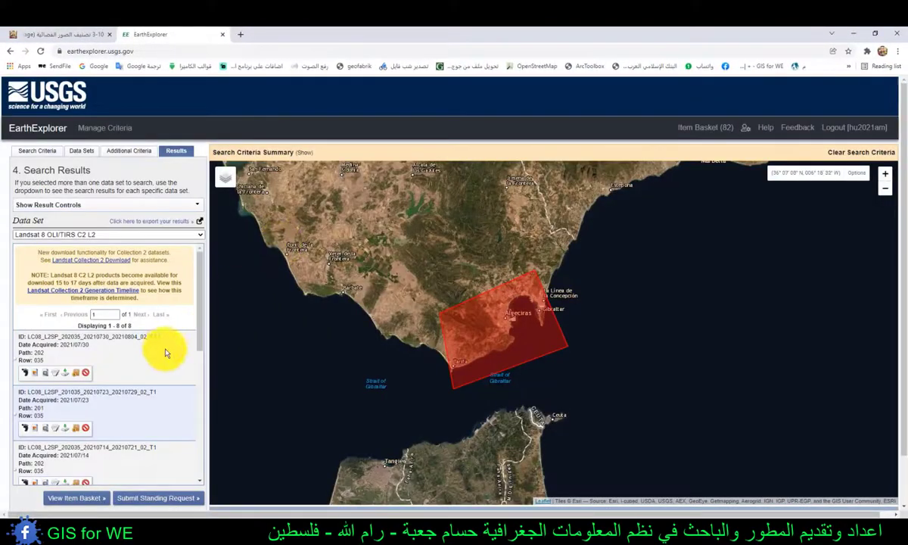
{"action": "scroll", "coordinate": [144, 317], "scroll_direction": "down", "scroll_amount": 1}
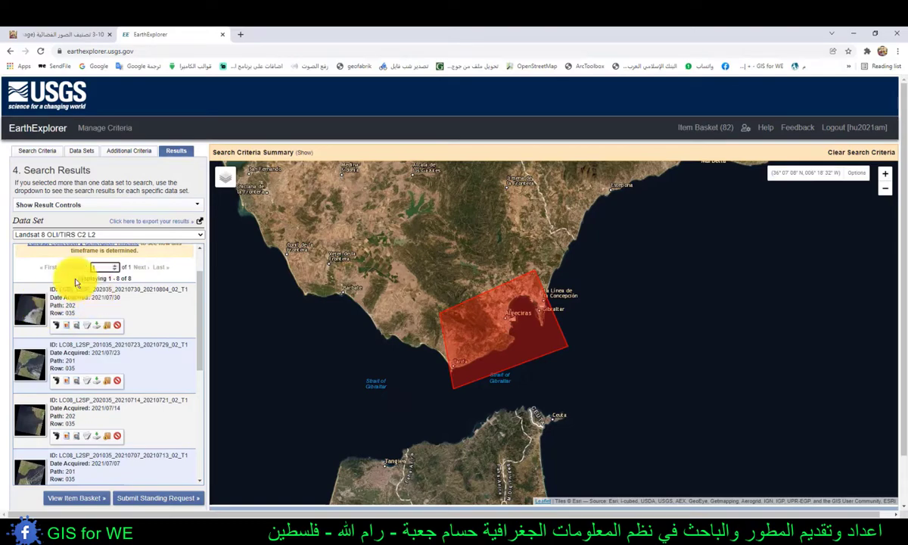
{"action": "scroll", "coordinate": [141, 306], "scroll_direction": "down", "scroll_amount": 1}
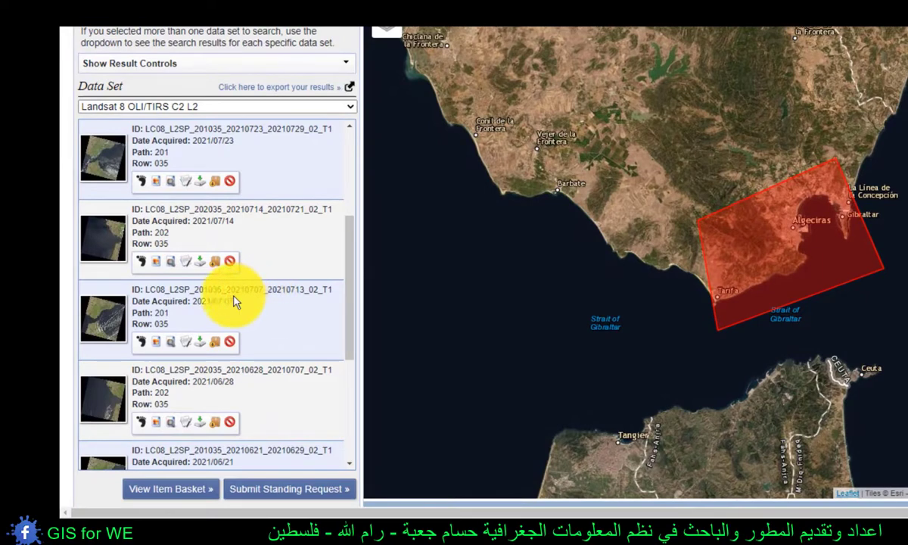
{"action": "left_click_drag", "start_coordinate": [231, 302], "coordinate": [195, 303]}
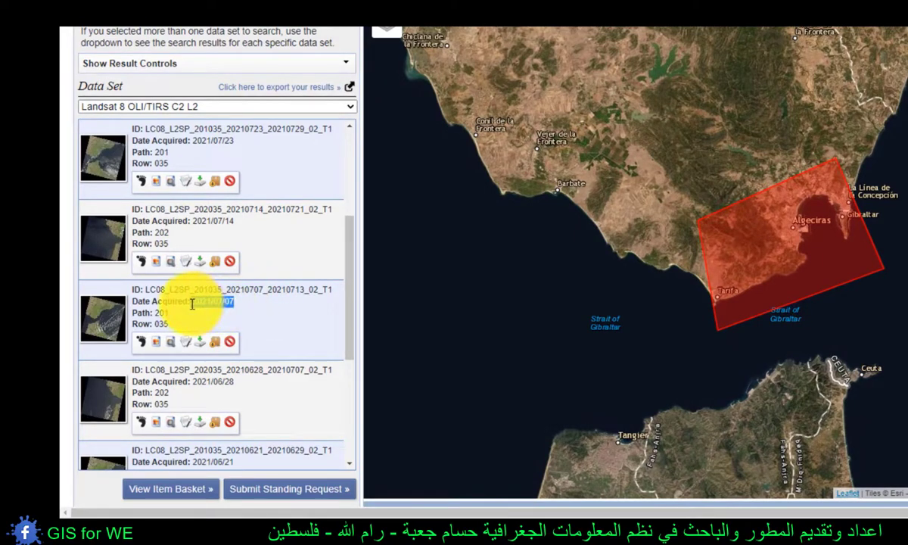
{"action": "scroll", "coordinate": [225, 302], "scroll_direction": "down", "scroll_amount": 1}
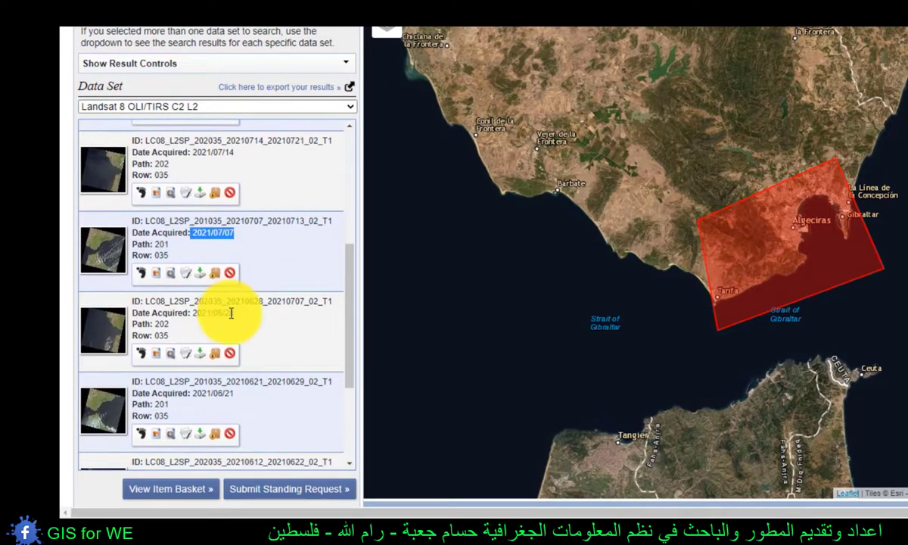
{"action": "left_click_drag", "start_coordinate": [225, 311], "coordinate": [214, 312]}
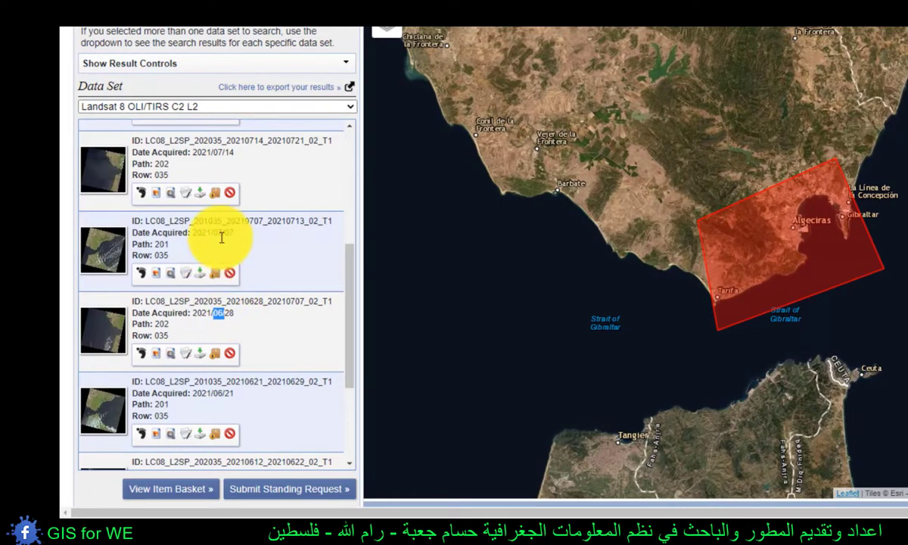
{"action": "scroll", "coordinate": [222, 237], "scroll_direction": "up", "scroll_amount": 1}
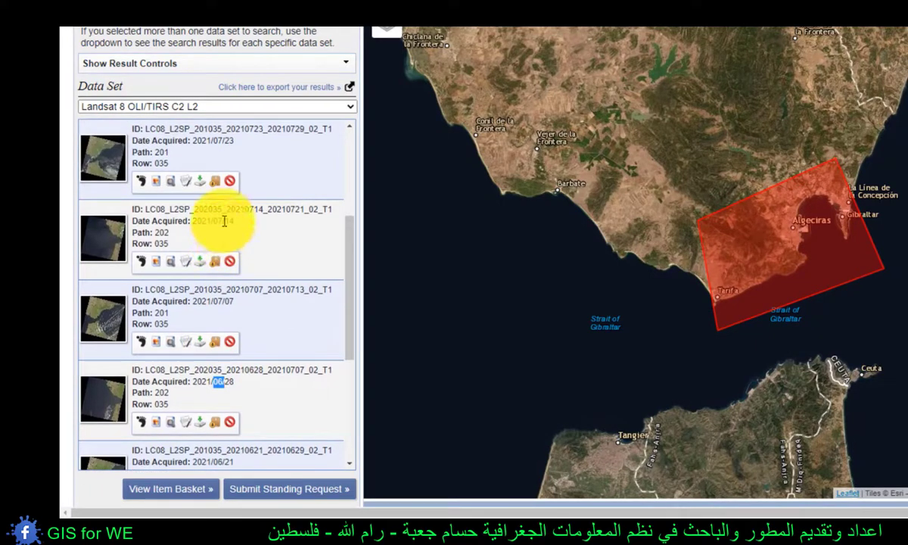
- Check the map footprints of the 2021/07/14 and 2021/07/07 scenes against the search polygon and hide them again
{"action": "left_click", "coordinate": [143, 264]}
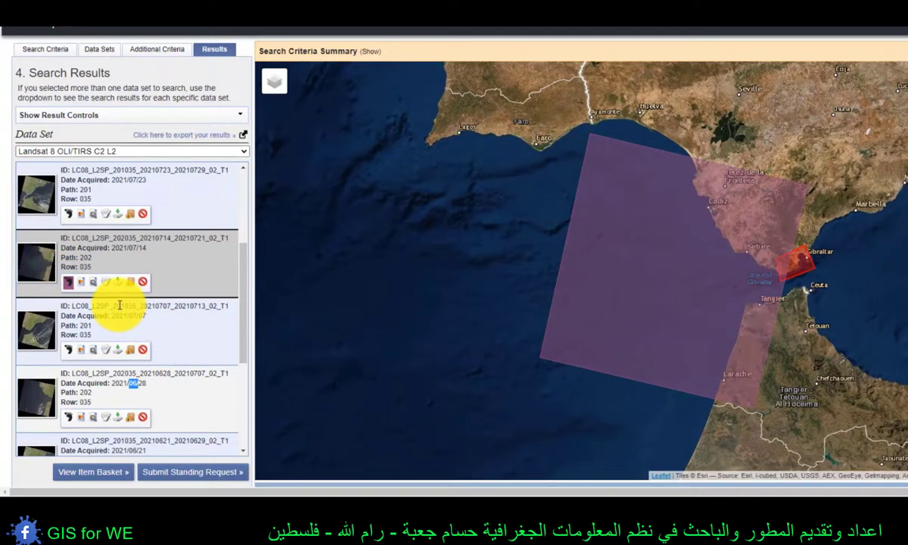
{"action": "left_click", "coordinate": [68, 282]}
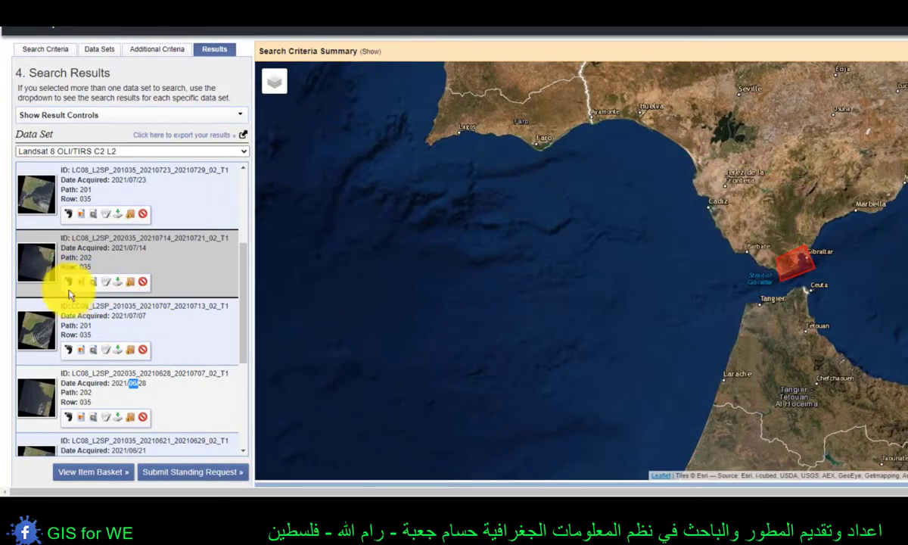
{"action": "left_click", "coordinate": [68, 283]}
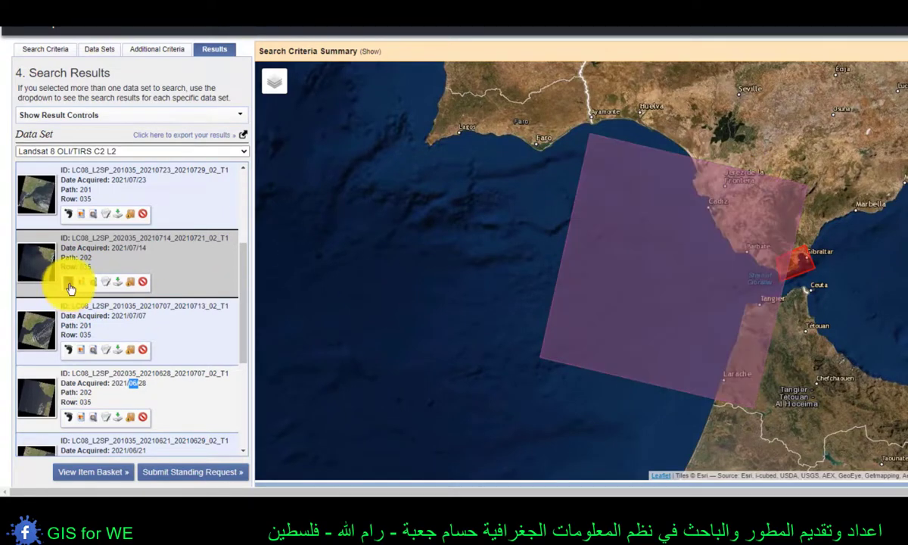
{"action": "left_click", "coordinate": [69, 284]}
{"action": "left_click", "coordinate": [69, 351]}
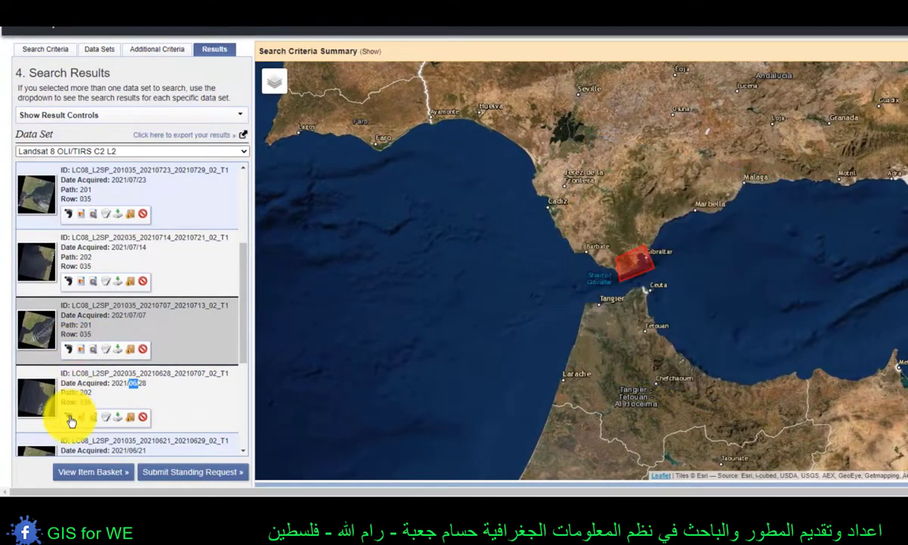
- Show the footprints of the 2021/06/28 and 2021/06/21 scenes, and hide the 2021/06/28 one to keep only 2021/06/21
{"action": "left_click", "coordinate": [69, 417]}
{"action": "scroll", "coordinate": [70, 378], "scroll_direction": "down", "scroll_amount": 3}
{"action": "left_click", "coordinate": [69, 370]}
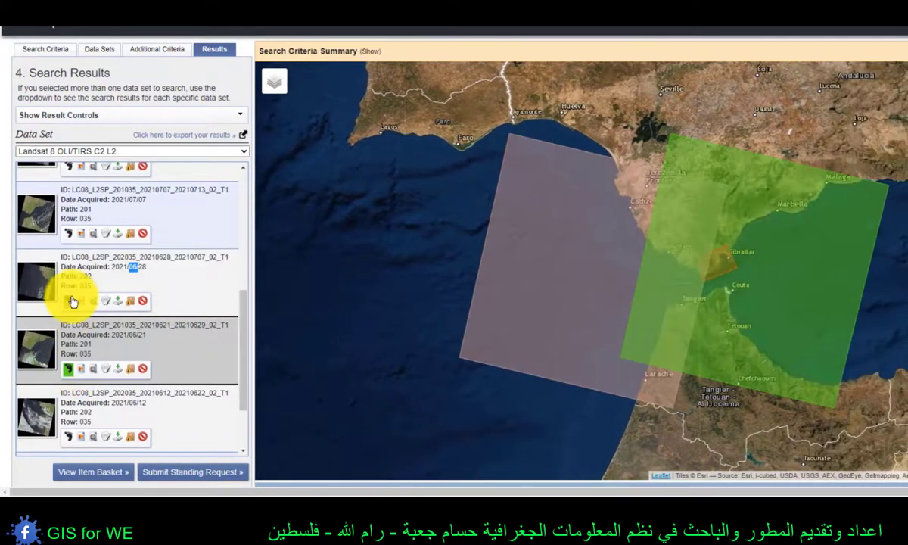
{"action": "left_click", "coordinate": [70, 300]}
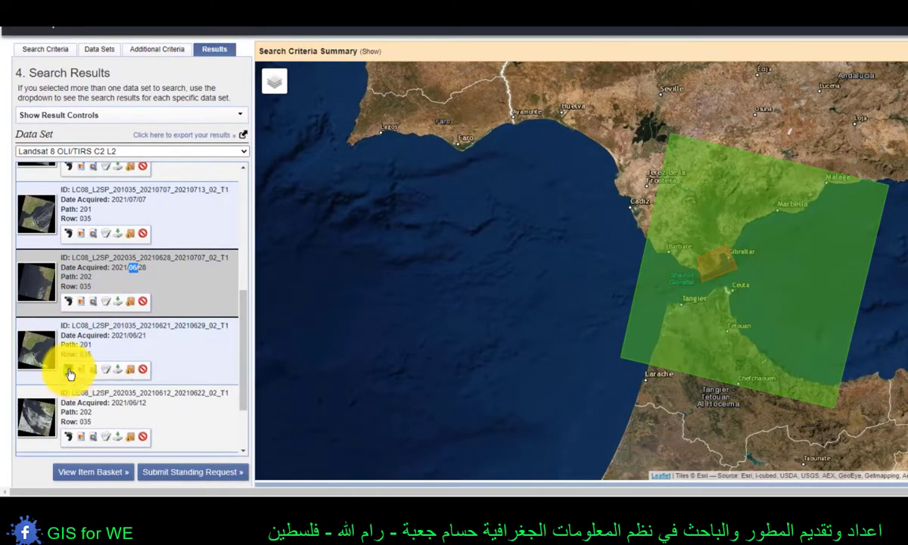
- Preview the 2021/06/21 scene's imagery on the map, hide it again, and open its Level-2 product bundle download options
{"action": "left_click", "coordinate": [69, 371]}
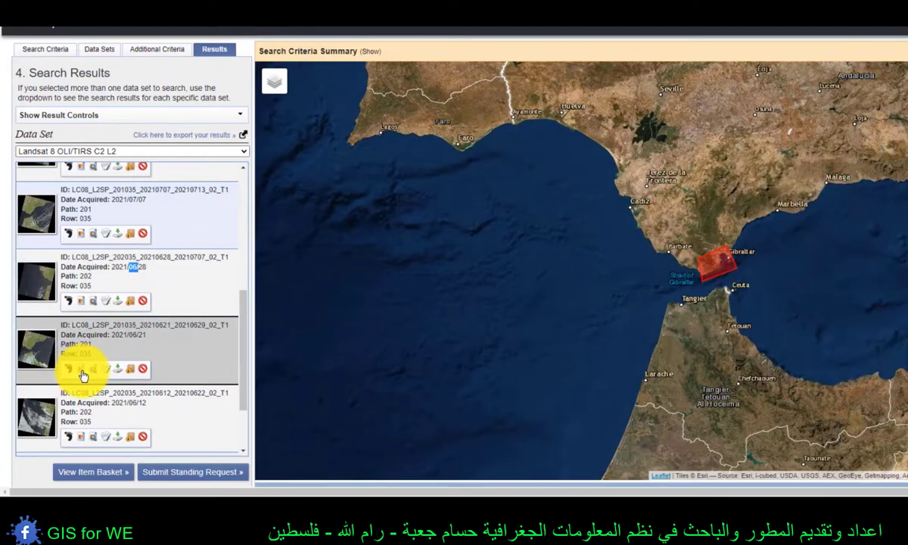
{"action": "left_click", "coordinate": [82, 371]}
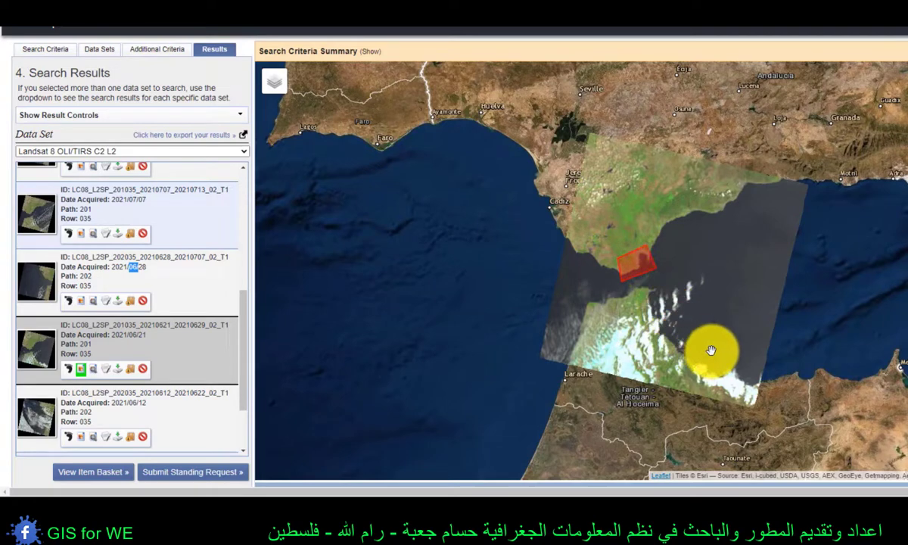
{"action": "left_click", "coordinate": [83, 373]}
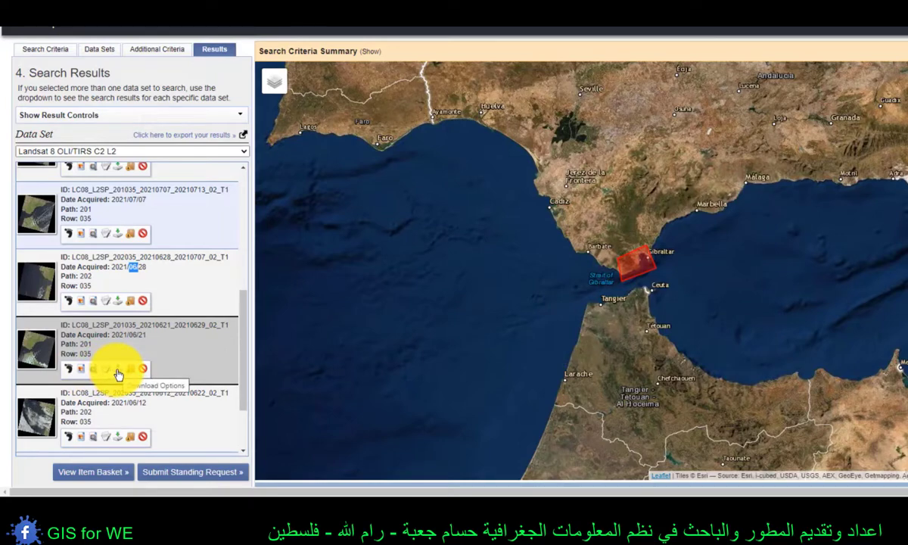
{"action": "left_click", "coordinate": [117, 372]}
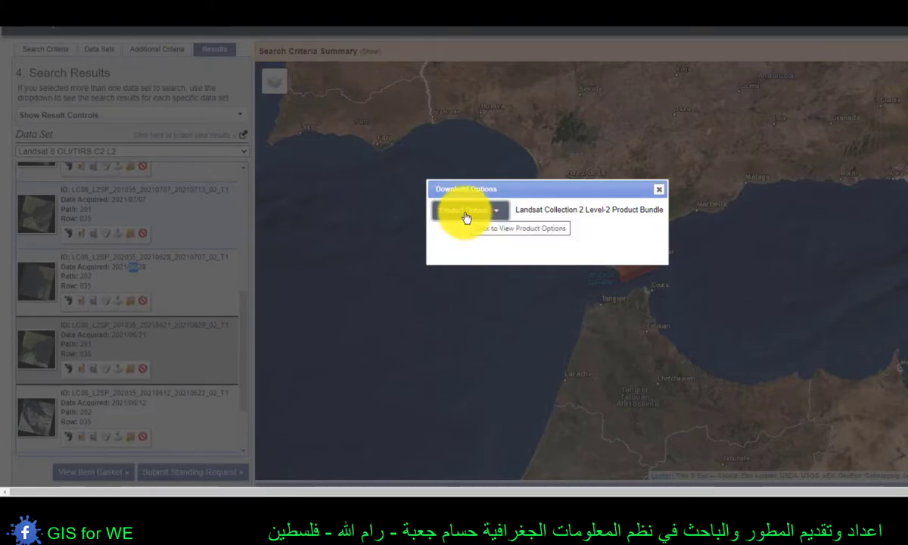
{"action": "left_click", "coordinate": [466, 216]}
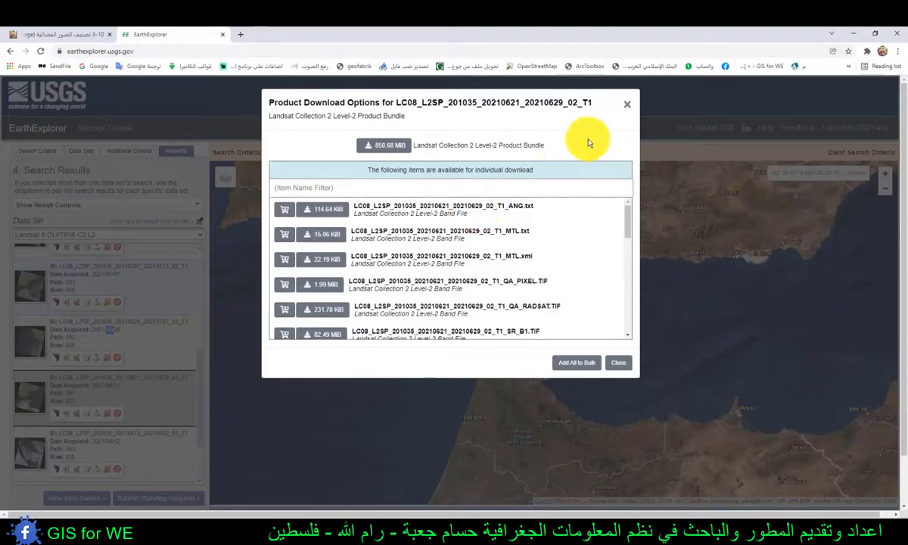
- Copy the LC08_L1TP_201035_20210707_20210713_02_T1 archive from the Downloads folder
{"action": "left_click", "coordinate": [236, 523]}
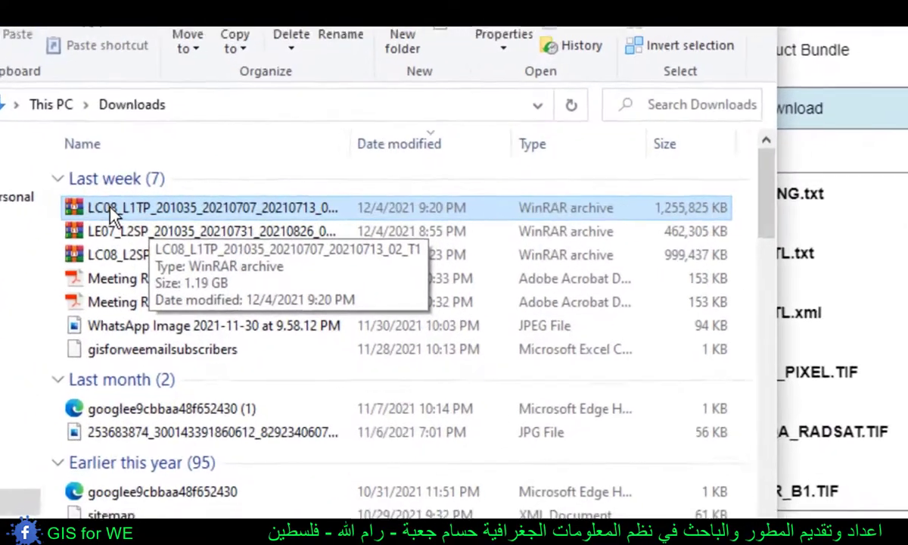
{"action": "right_click", "coordinate": [101, 209]}
{"action": "left_click", "coordinate": [295, 401]}
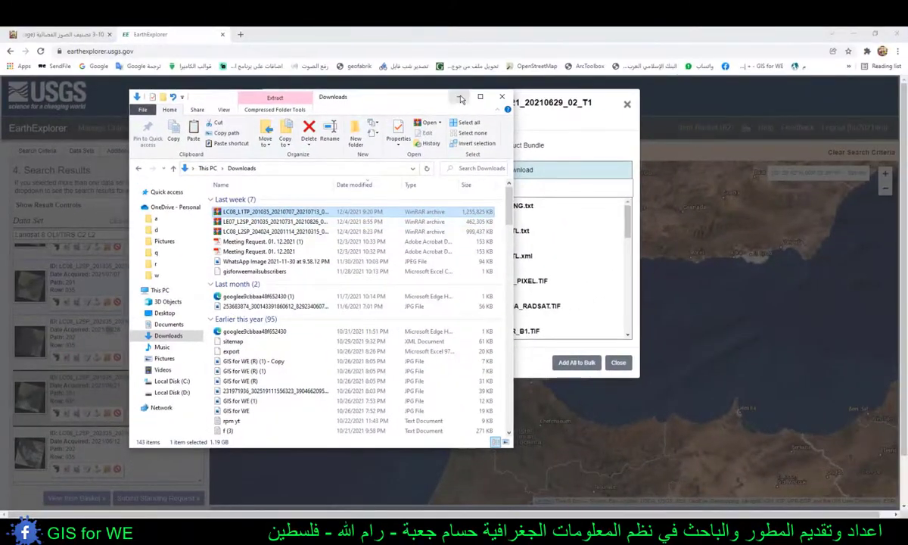
{"action": "left_click", "coordinate": [461, 99]}
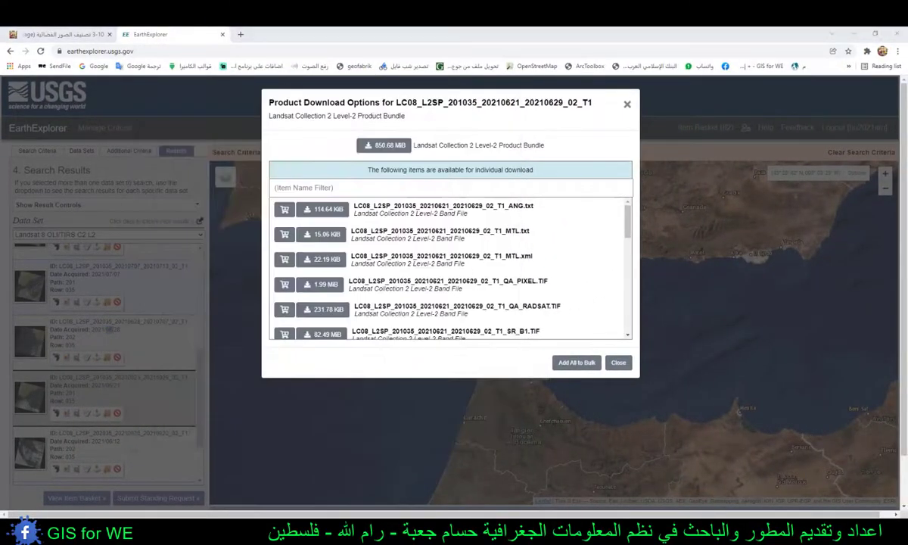
- In the Image Classification folder, check the scene archive's extraction options and open the extracted LC08_L1TP_201035_20210707_20210713_02_T1 folder
{"action": "right_click", "coordinate": [244, 532]}
{"action": "left_click", "coordinate": [213, 475]}
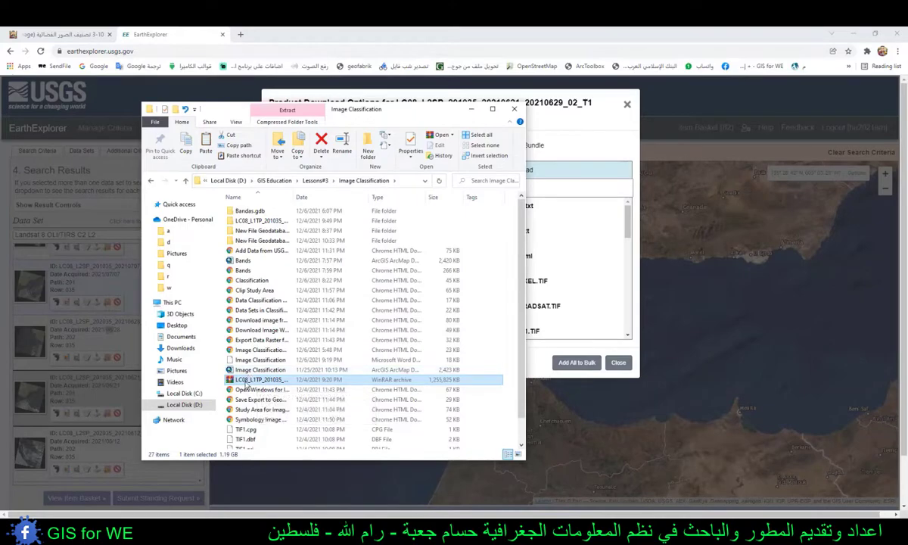
{"action": "right_click", "coordinate": [246, 384]}
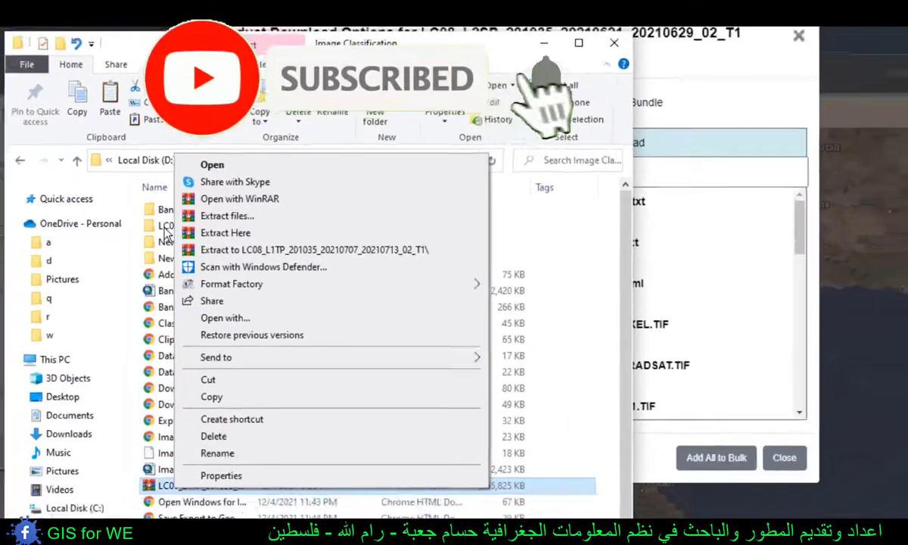
{"action": "left_click", "coordinate": [271, 214]}
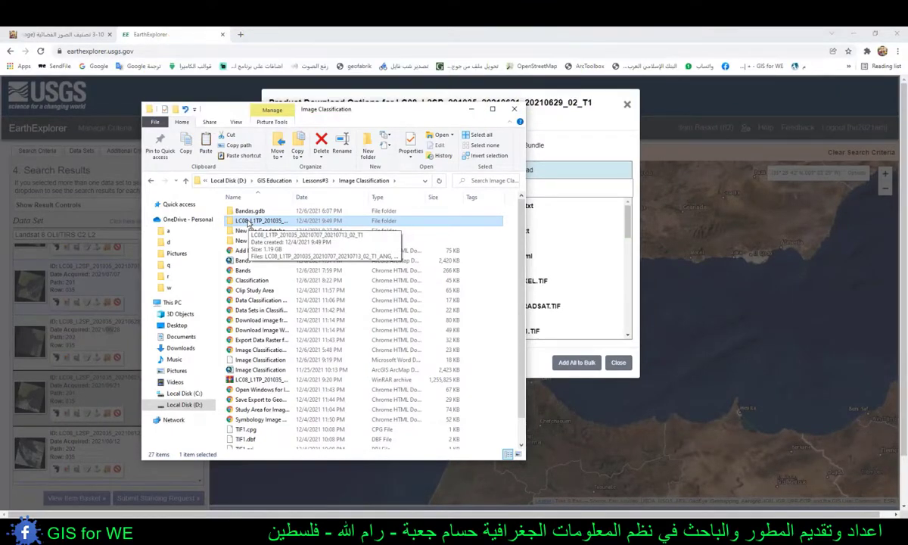
{"action": "double_click", "coordinate": [248, 220]}
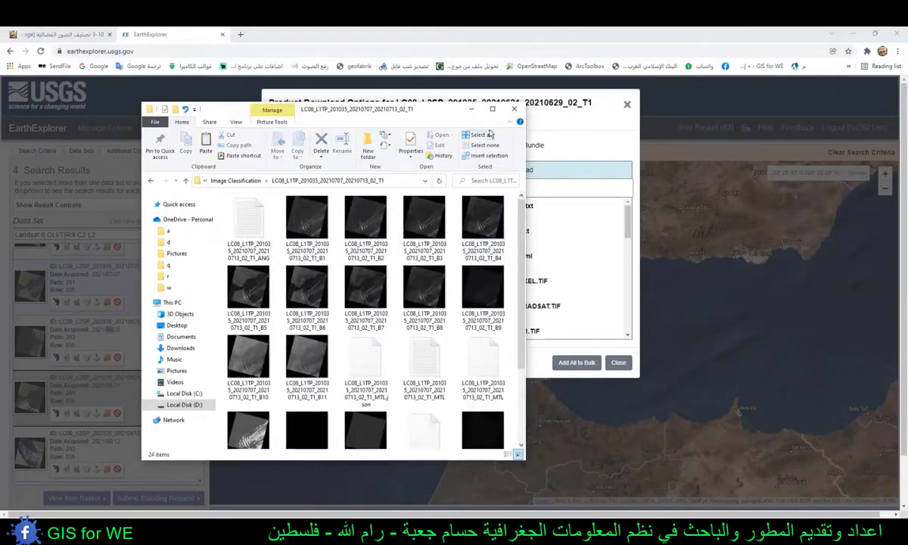
{"action": "left_click", "coordinate": [492, 108]}
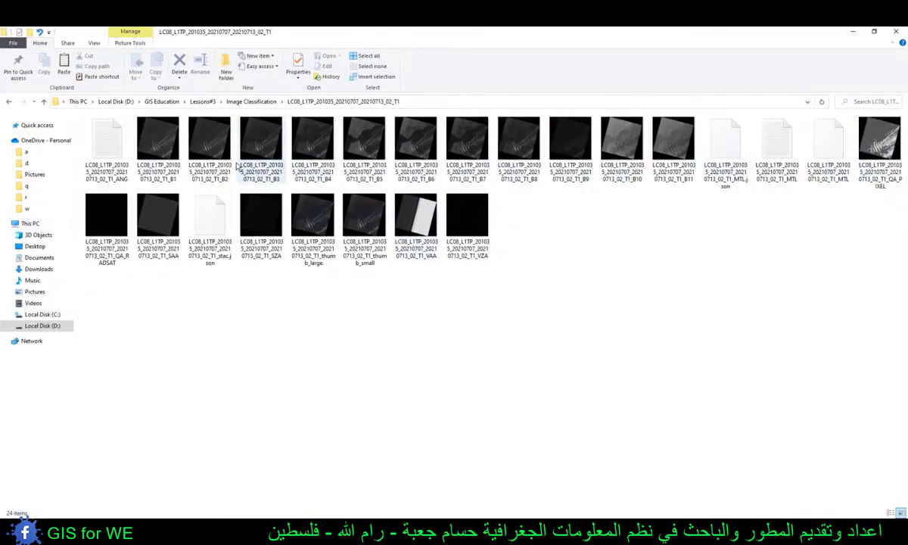
- Select the band images B1 through B11 in the scene folder and add them all as layers in ArcMap
{"action": "left_click", "coordinate": [171, 179]}
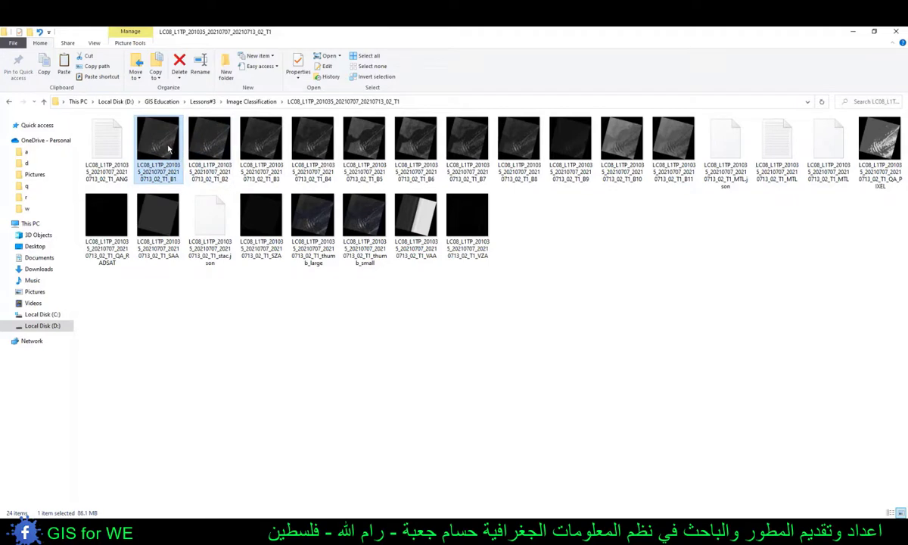
{"action": "left_click", "coordinate": [659, 143], "text": "shift"}
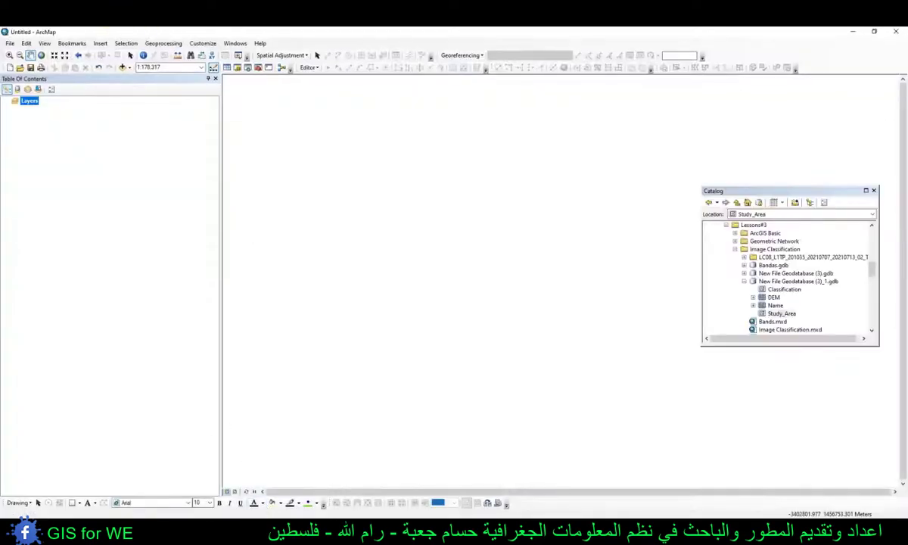
{"action": "mouse_move", "coordinate": [245, 529]}
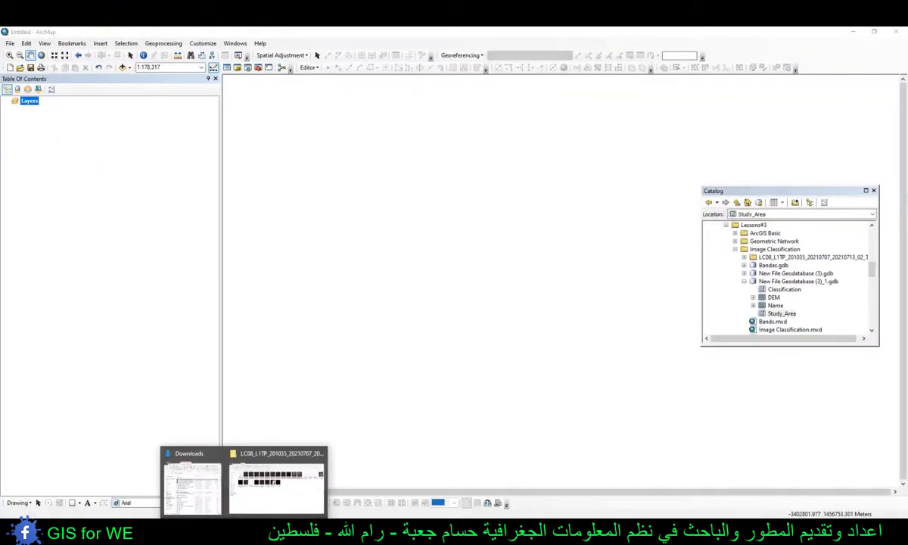
{"action": "left_click", "coordinate": [267, 483]}
{"action": "left_click_drag", "start_coordinate": [376, 35], "coordinate": [513, 87]}
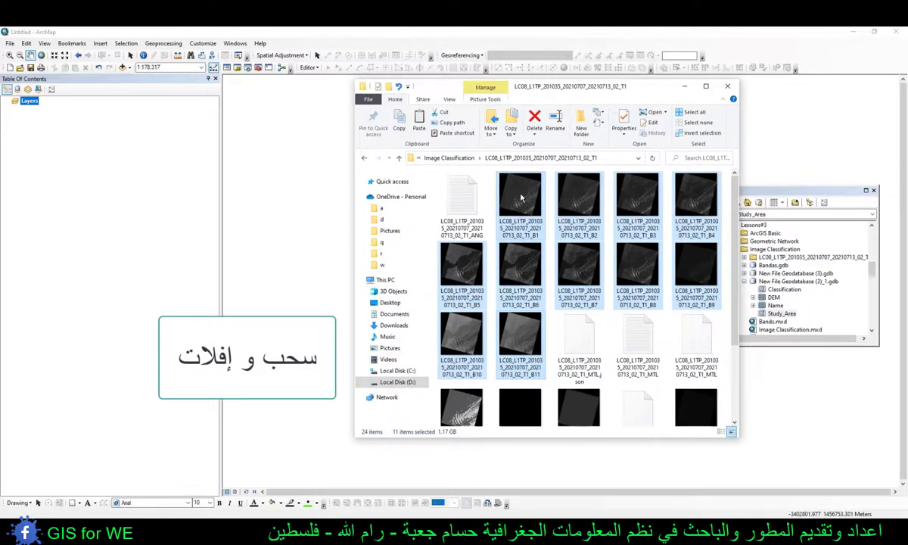
{"action": "left_click_drag", "start_coordinate": [522, 195], "coordinate": [72, 140]}
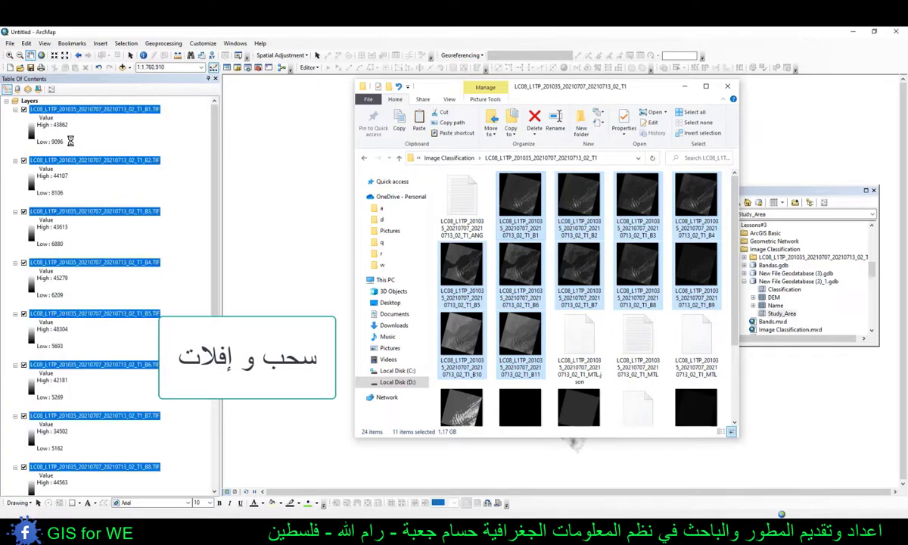
{"action": "left_click", "coordinate": [134, 31]}
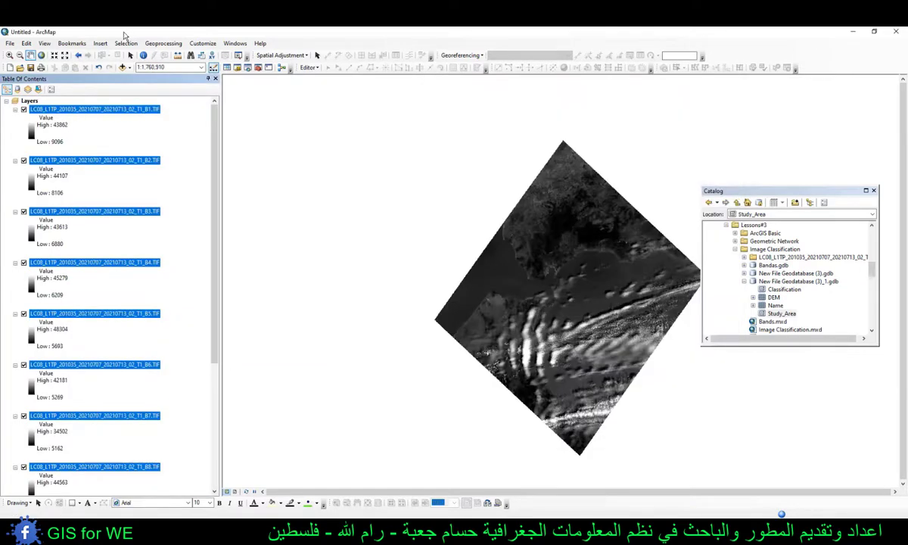
- Set the data frame's coordinate system to the layers' WGS_1984_UTM_Zone_30N
{"action": "double_click", "coordinate": [29, 102]}
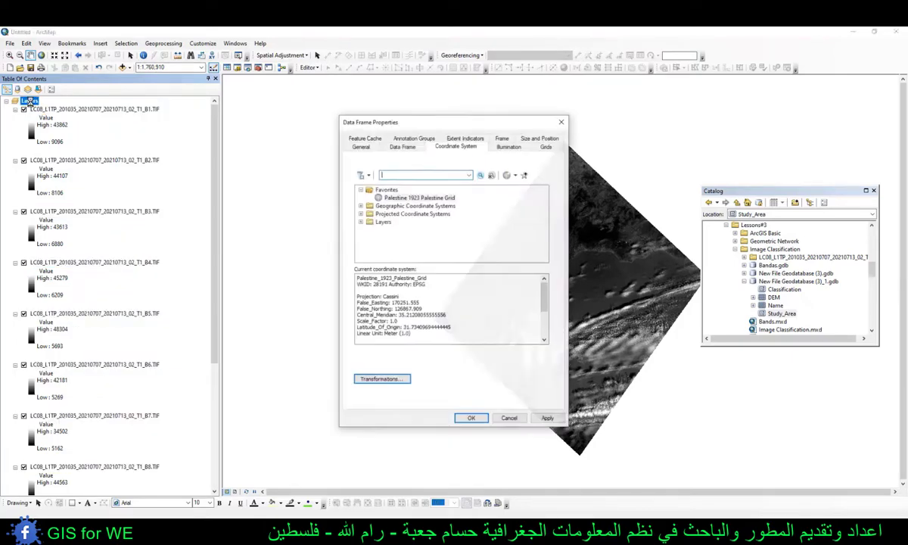
{"action": "left_click", "coordinate": [384, 221]}
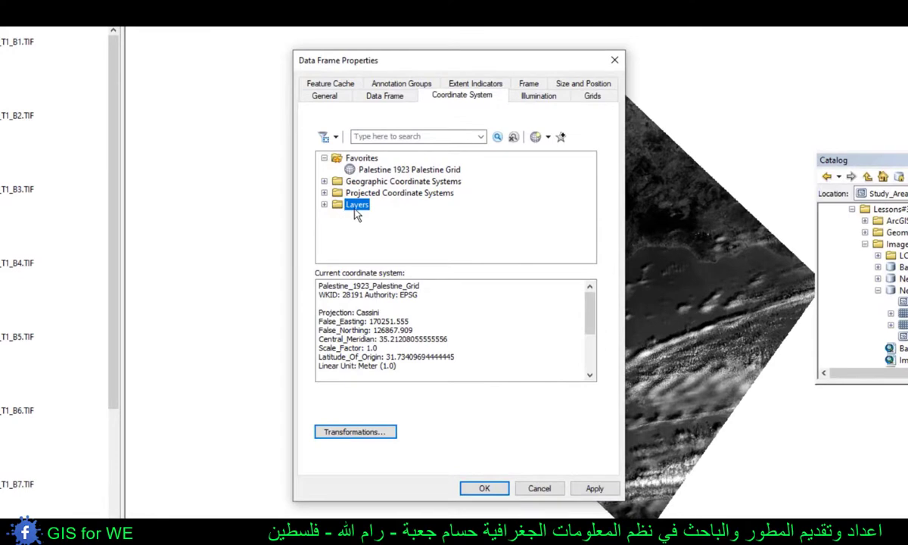
{"action": "left_click", "coordinate": [324, 205]}
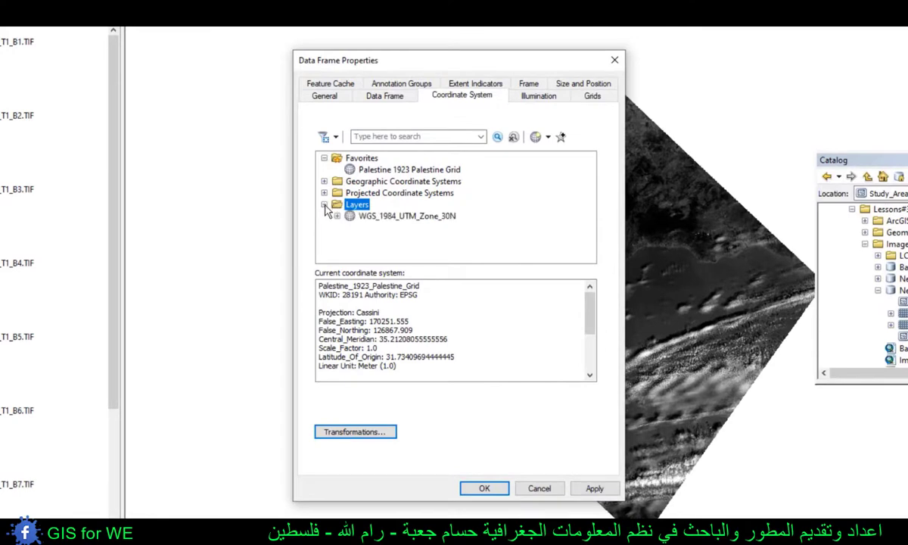
{"action": "left_click", "coordinate": [387, 218]}
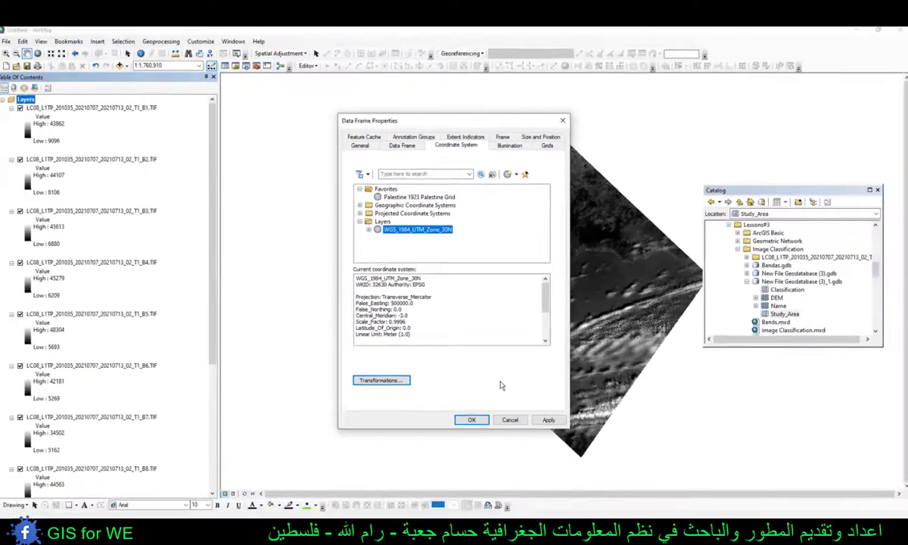
{"action": "left_click", "coordinate": [594, 489]}
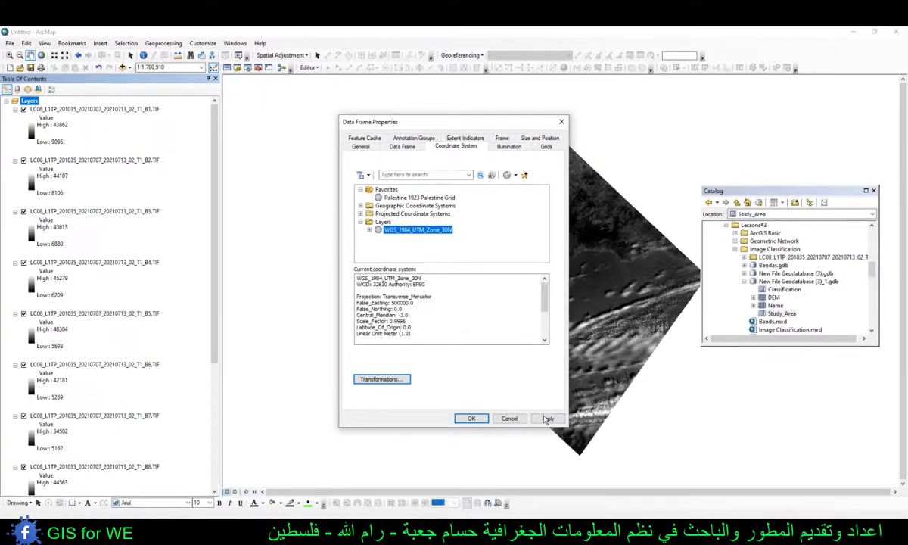
{"action": "left_click", "coordinate": [470, 419]}
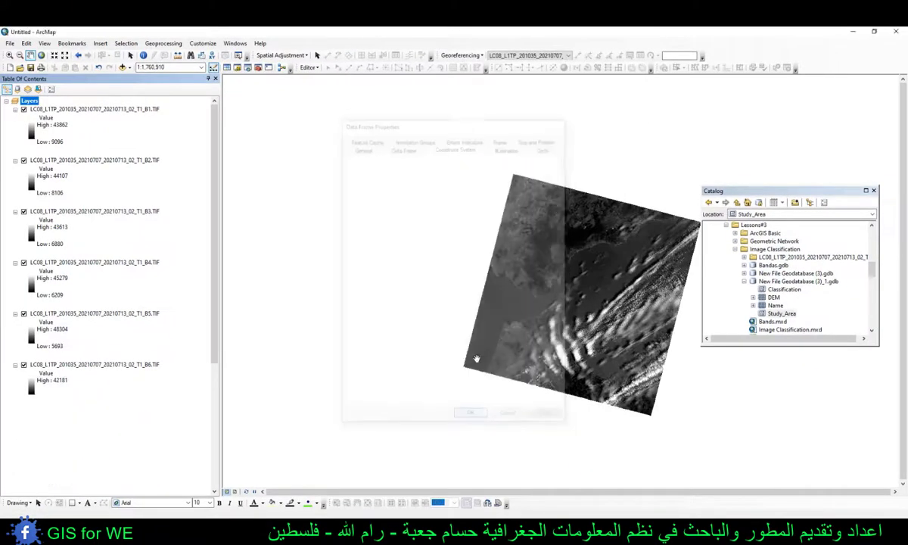
{"action": "left_click_drag", "start_coordinate": [467, 304], "coordinate": [402, 298]}
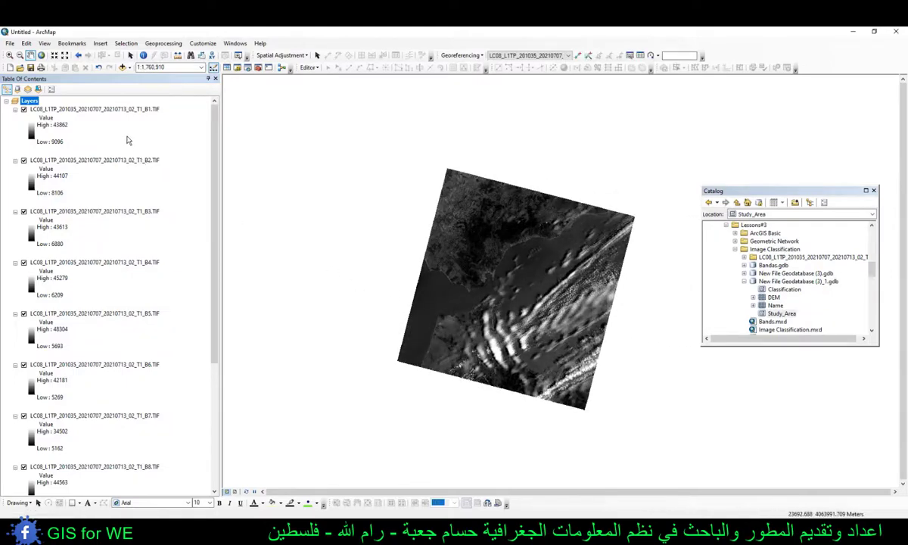
- Open the Image Analysis window and place it beside the table of contents, clear of the layer list
{"action": "left_click", "coordinate": [162, 128]}
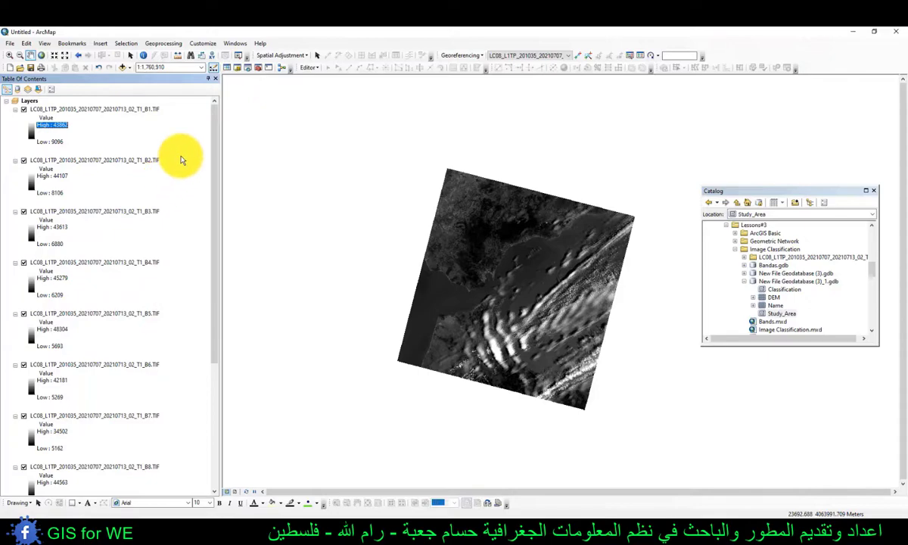
{"action": "left_click", "coordinate": [235, 44]}
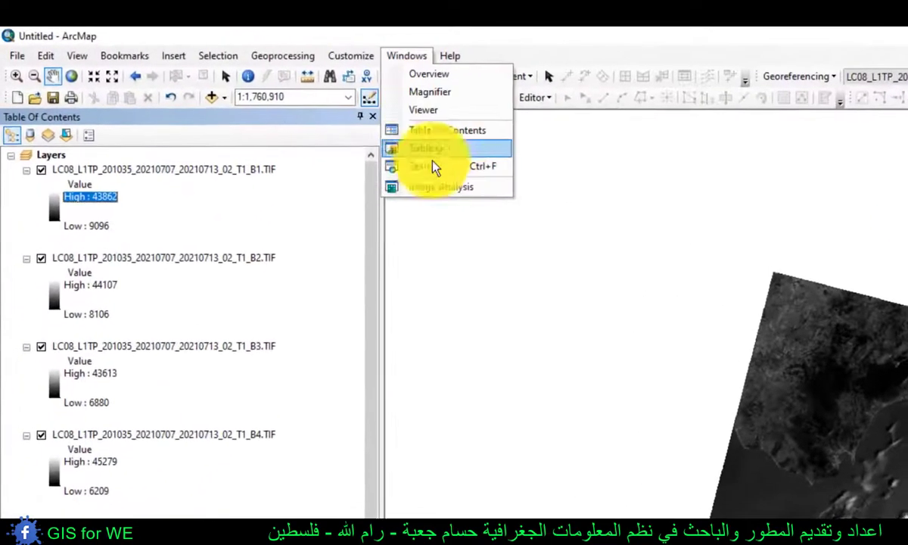
{"action": "left_click", "coordinate": [444, 189]}
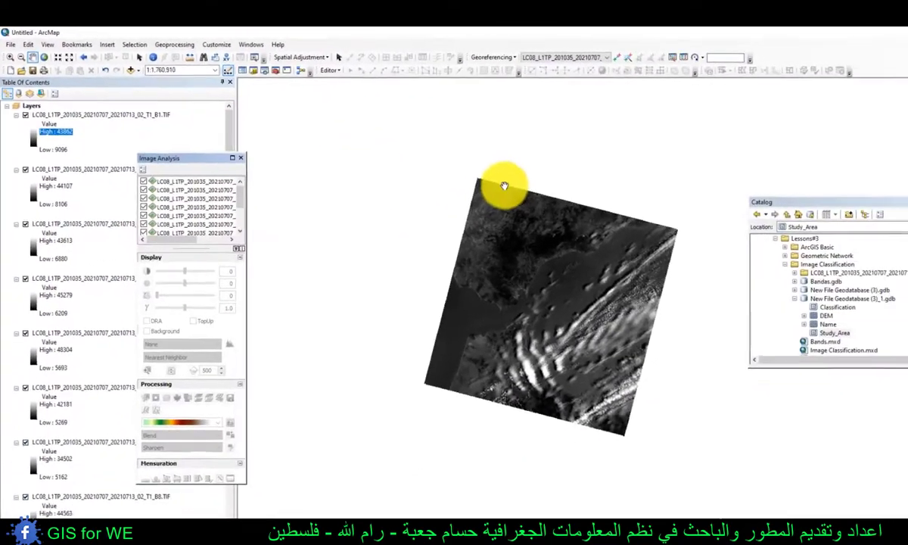
{"action": "left_click_drag", "start_coordinate": [189, 157], "coordinate": [331, 106]}
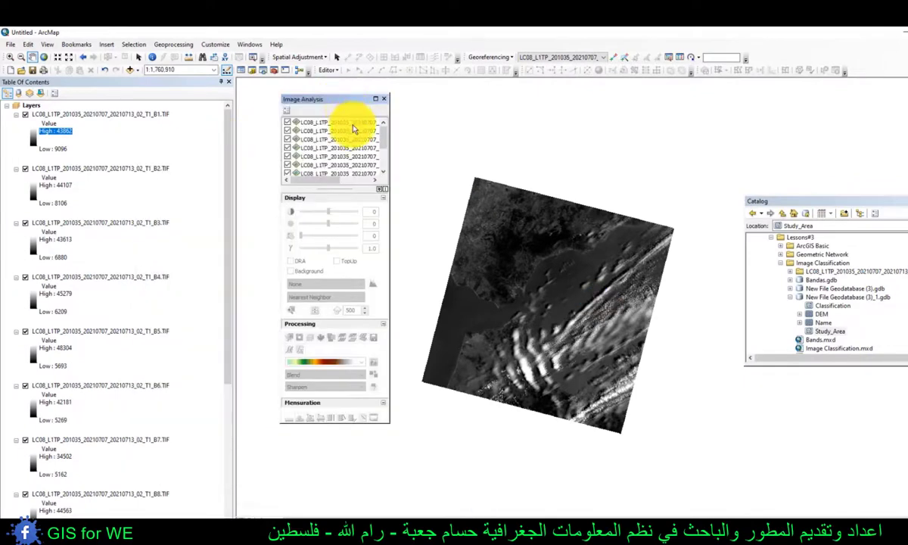
- Combine bands B1 through B11 into one multiband layer with Composite Bands, close Image Analysis and select the composite layer
{"action": "left_click", "coordinate": [324, 123]}
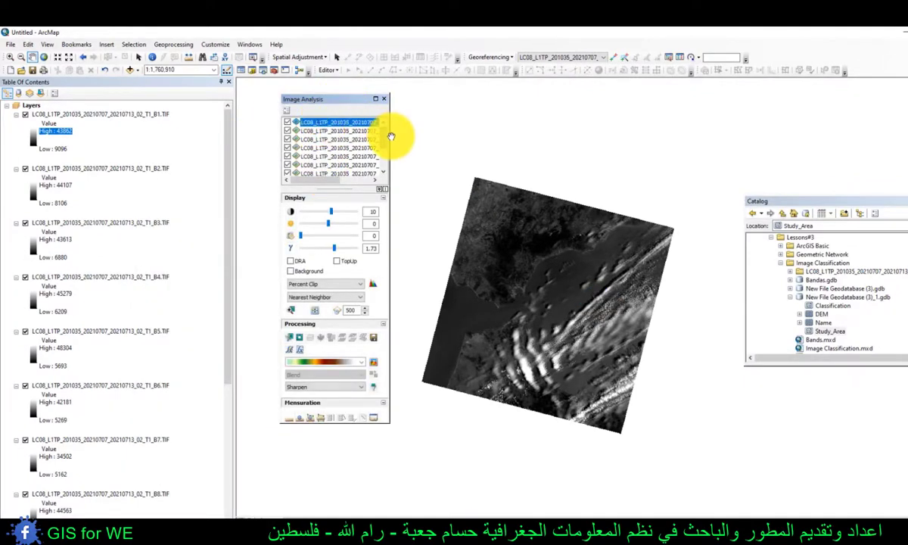
{"action": "left_click_drag", "start_coordinate": [417, 137], "coordinate": [504, 137]}
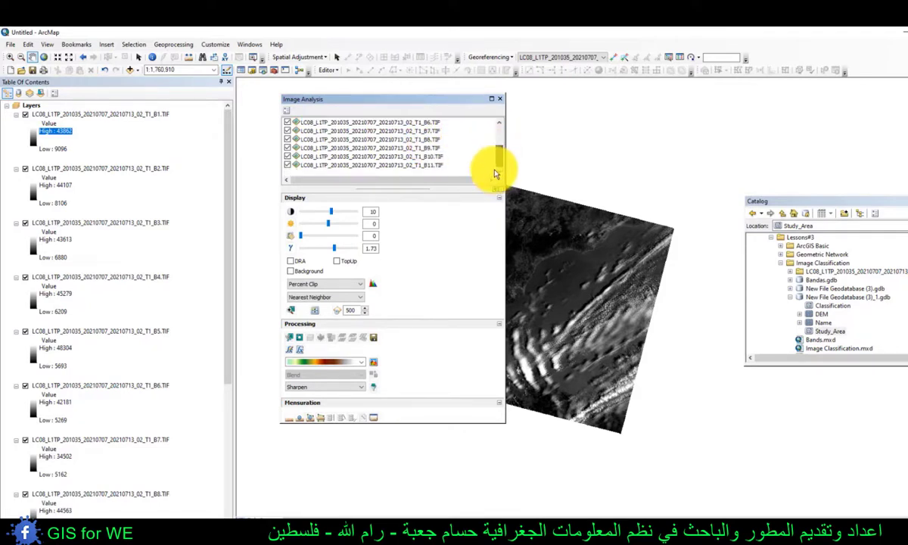
{"action": "scroll", "coordinate": [454, 151], "scroll_direction": "down", "scroll_amount": 3}
{"action": "left_click", "coordinate": [432, 165], "text": "shift"}
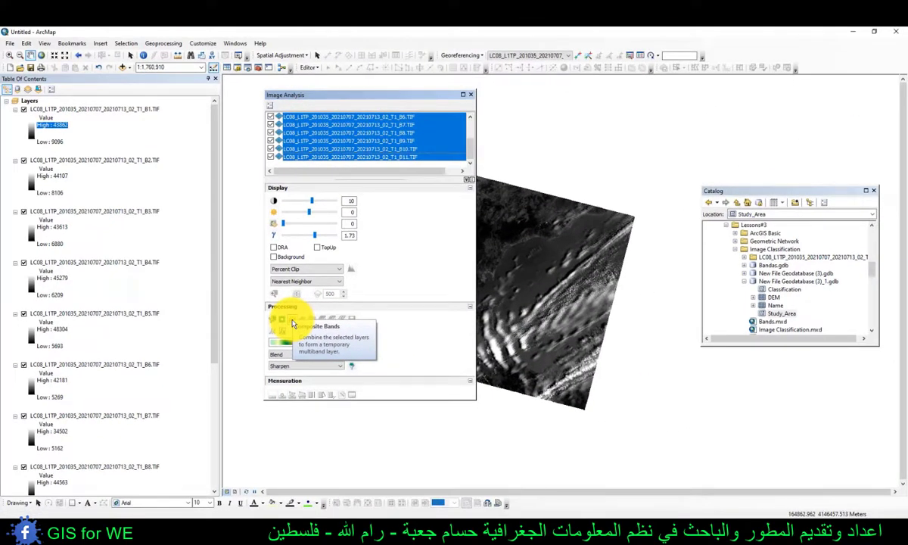
{"action": "left_click", "coordinate": [293, 324]}
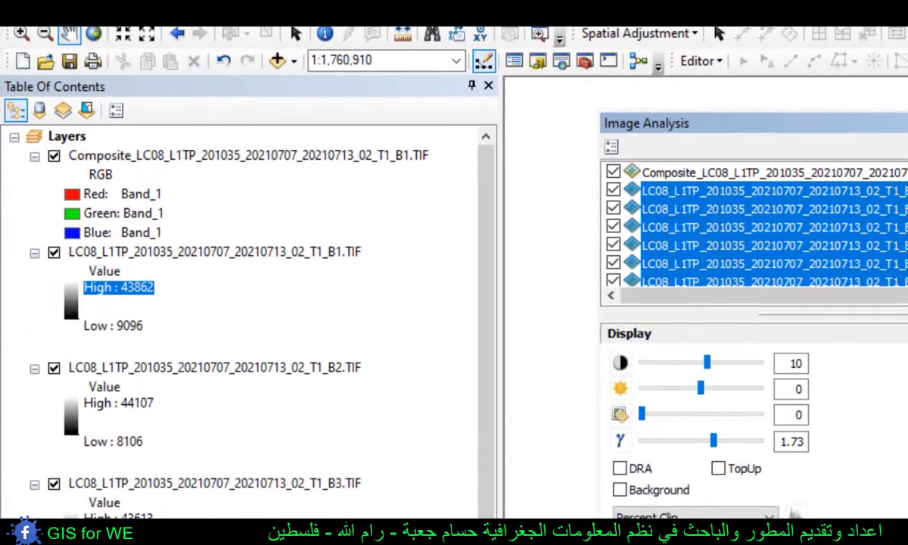
{"action": "left_click", "coordinate": [905, 122]}
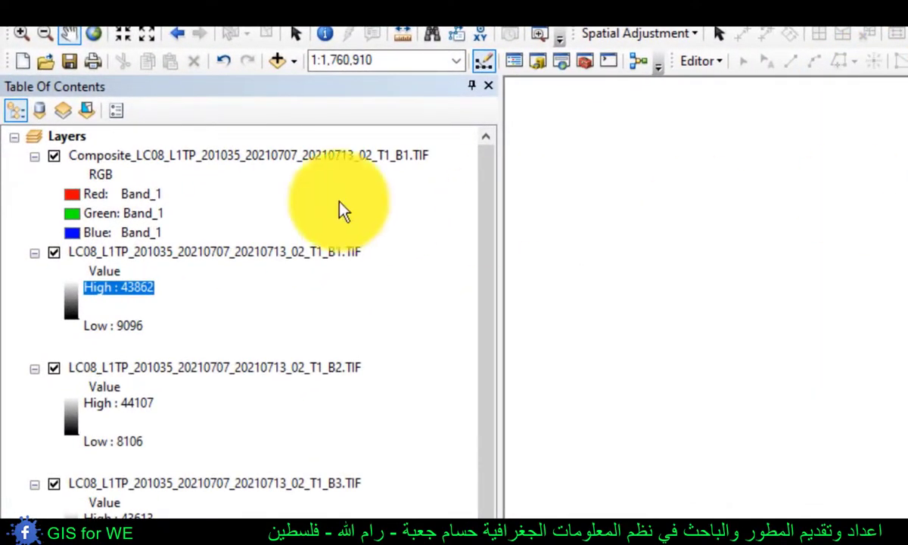
{"action": "left_click", "coordinate": [235, 157]}
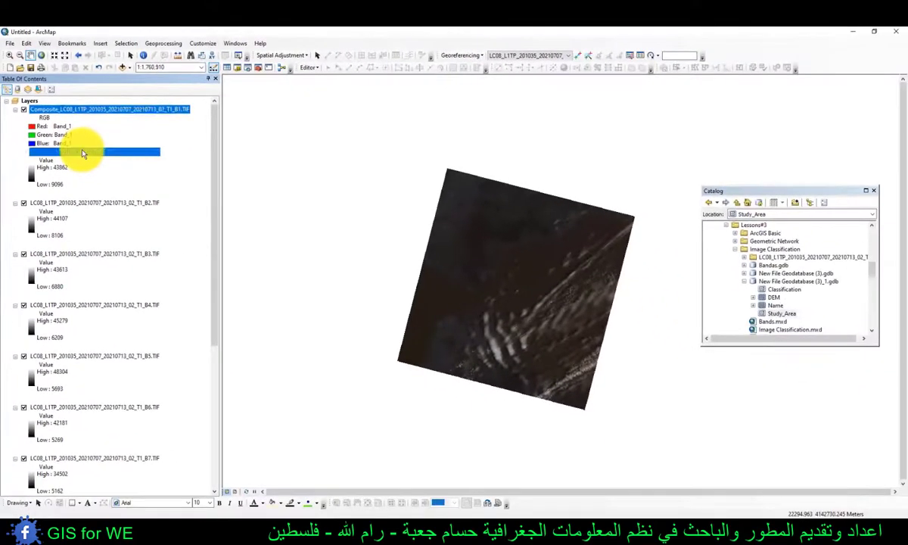
- Remove the single-band layers B1 through B11 from the map, keeping the composite layer
{"action": "left_click", "coordinate": [192, 250]}
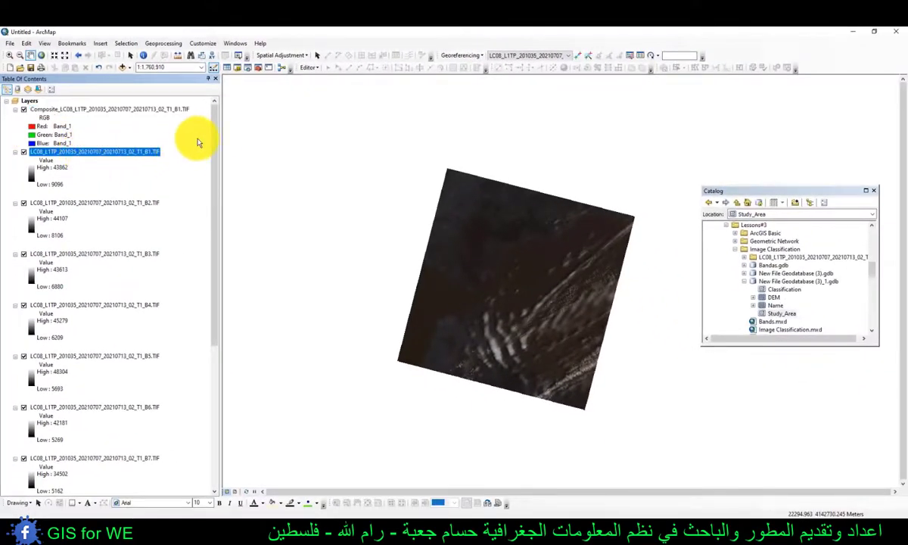
{"action": "left_click_drag", "start_coordinate": [214, 156], "coordinate": [214, 333]}
{"action": "left_click", "coordinate": [104, 433], "text": "shift"}
{"action": "scroll", "coordinate": [96, 223], "scroll_direction": "up", "scroll_amount": 6}
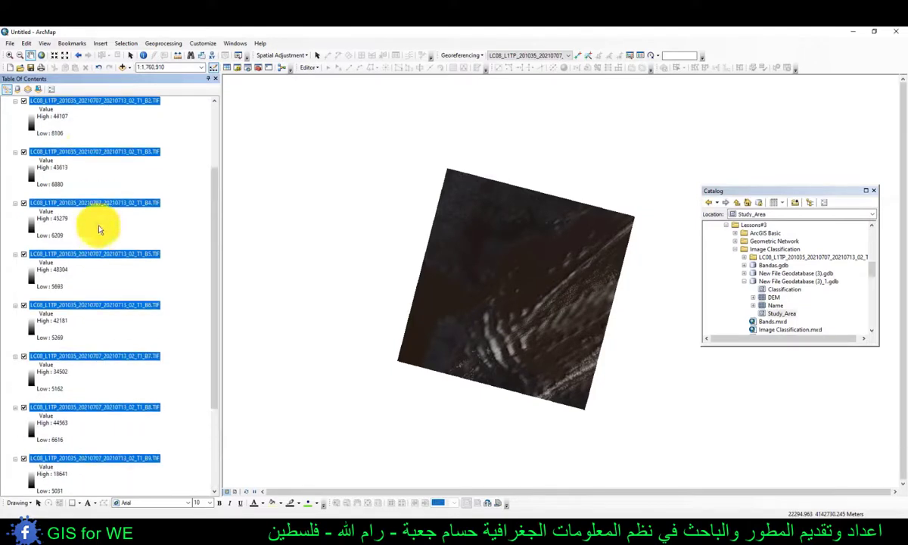
{"action": "right_click", "coordinate": [81, 157]}
{"action": "left_click", "coordinate": [96, 171]}
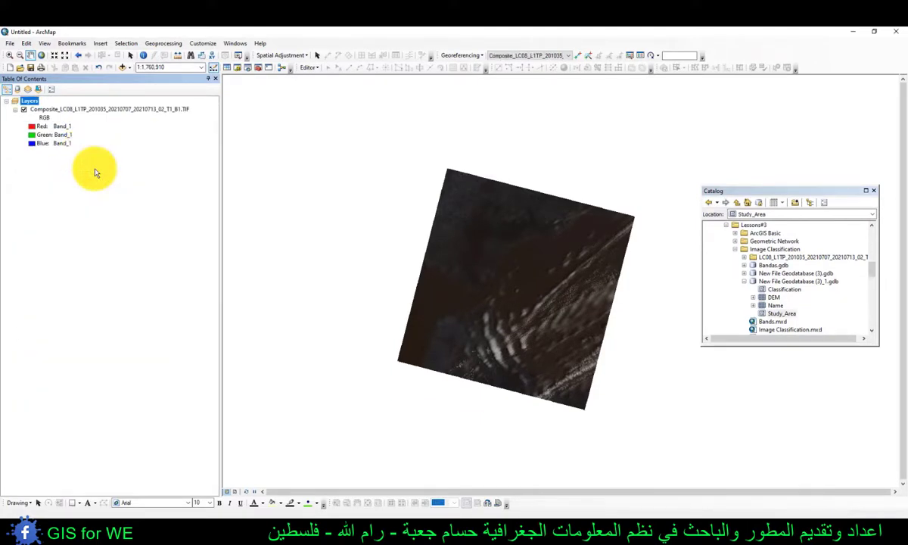
- Export the composite layer as raster Test1 into New File Geodatabase (3)_1.gdb and add the exported raster to the map
{"action": "right_click", "coordinate": [52, 110]}
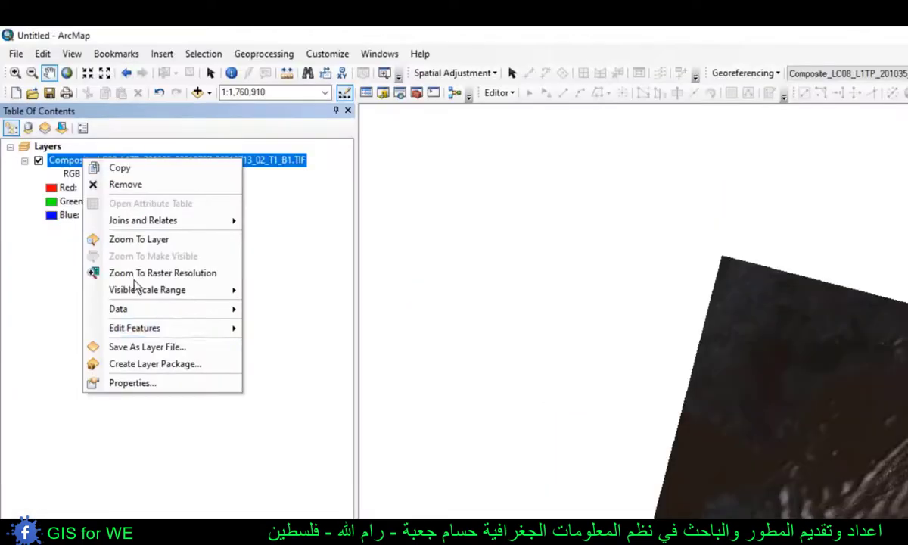
{"action": "mouse_move", "coordinate": [91, 215]}
{"action": "mouse_move", "coordinate": [227, 310]}
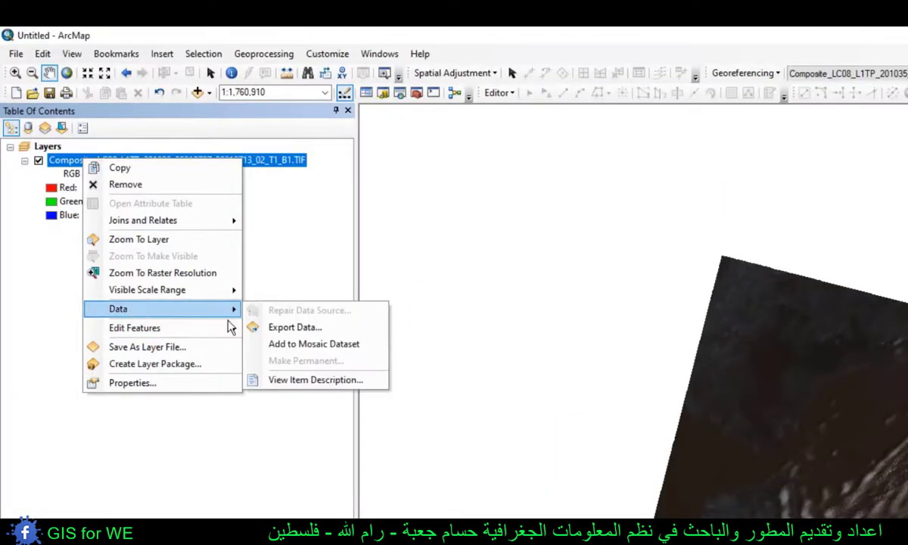
{"action": "left_click", "coordinate": [295, 326]}
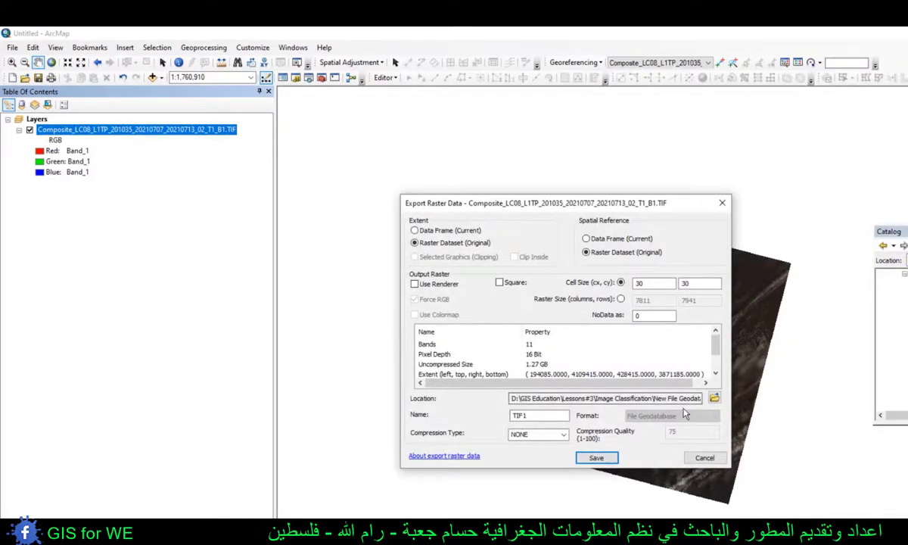
{"action": "left_click", "coordinate": [714, 399]}
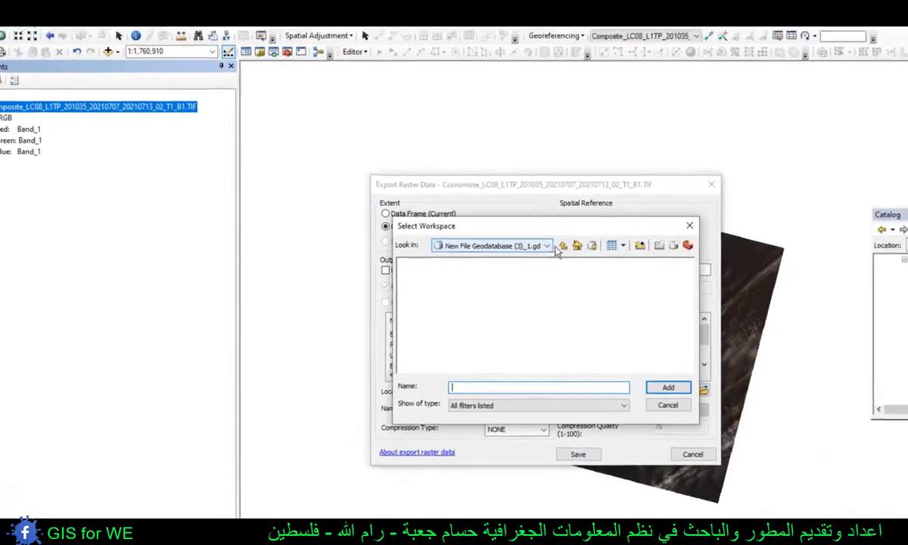
{"action": "left_click", "coordinate": [582, 261]}
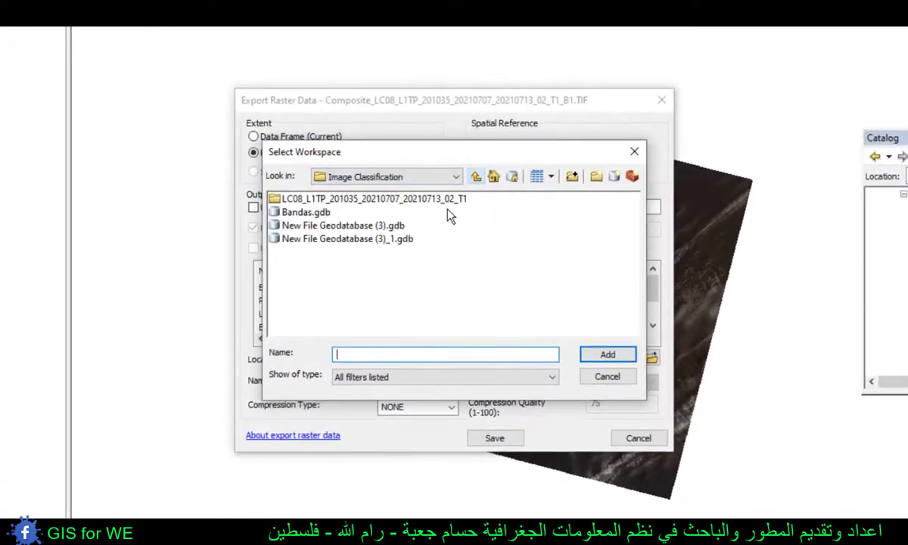
{"action": "left_click", "coordinate": [346, 241]}
{"action": "left_click", "coordinate": [601, 356]}
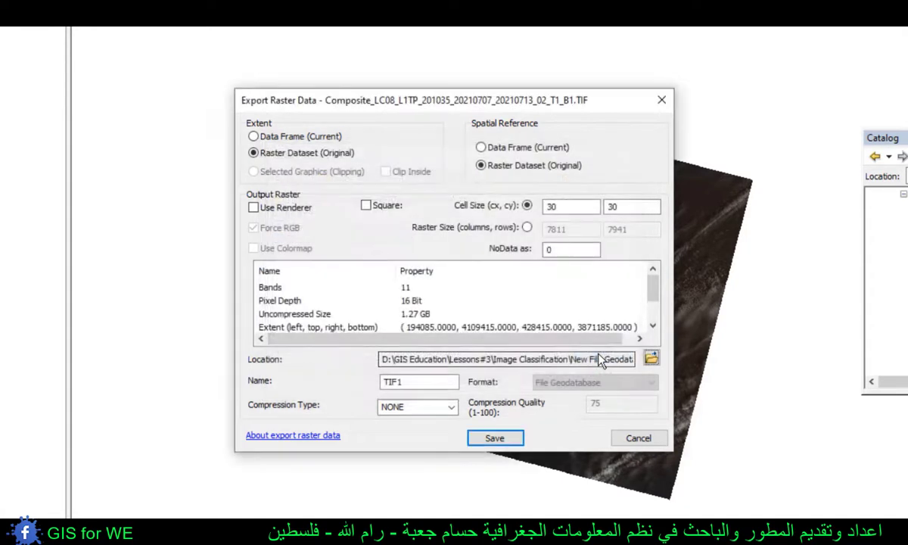
{"action": "left_click_drag", "start_coordinate": [403, 381], "coordinate": [298, 381]}
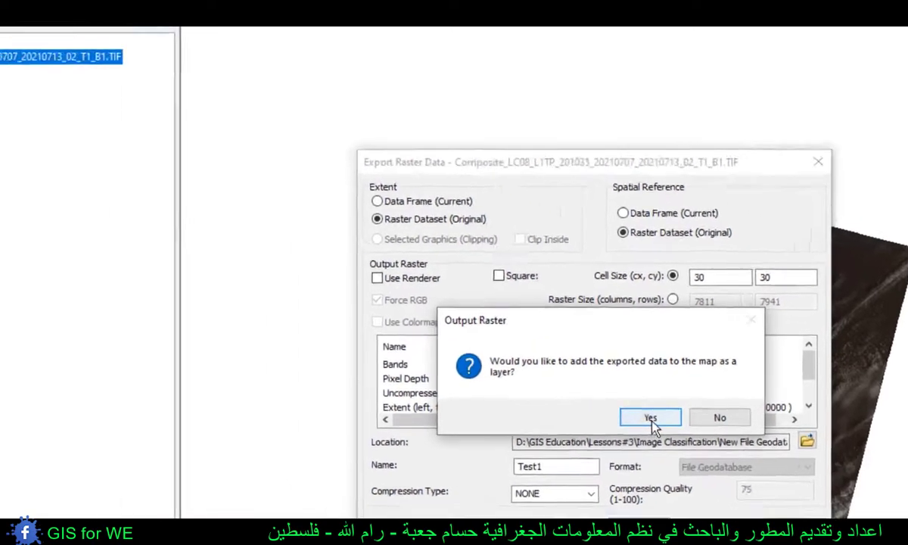
{"action": "left_click", "coordinate": [505, 337]}
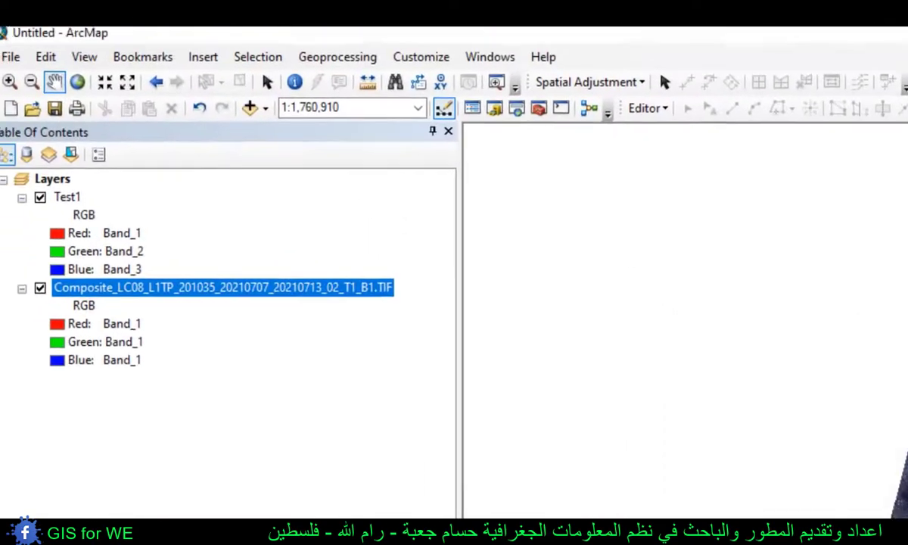
- Compare the band choices offered for the red channel of Test1 with those of the composite layer
{"action": "left_click", "coordinate": [200, 370]}
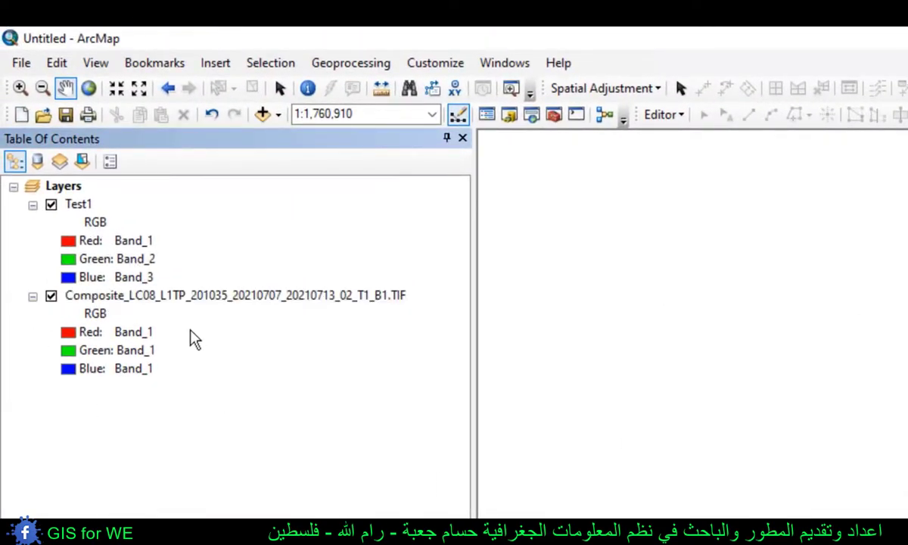
{"action": "left_click", "coordinate": [125, 241]}
{"action": "left_click", "coordinate": [161, 296]}
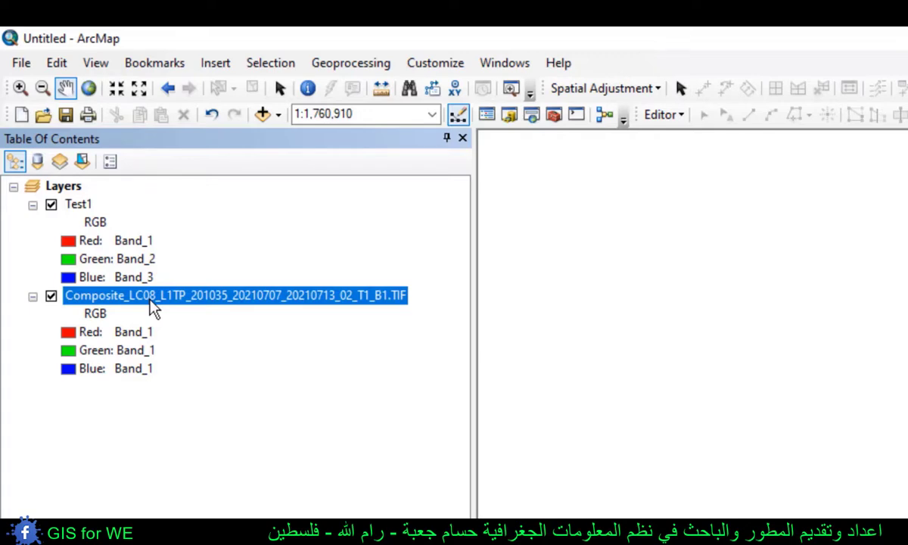
{"action": "left_click", "coordinate": [145, 338]}
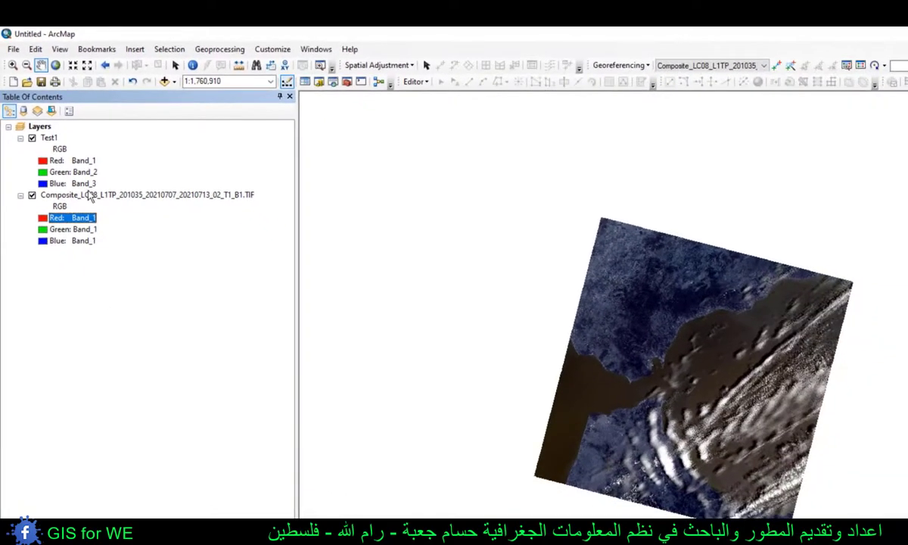
{"action": "left_click", "coordinate": [89, 196]}
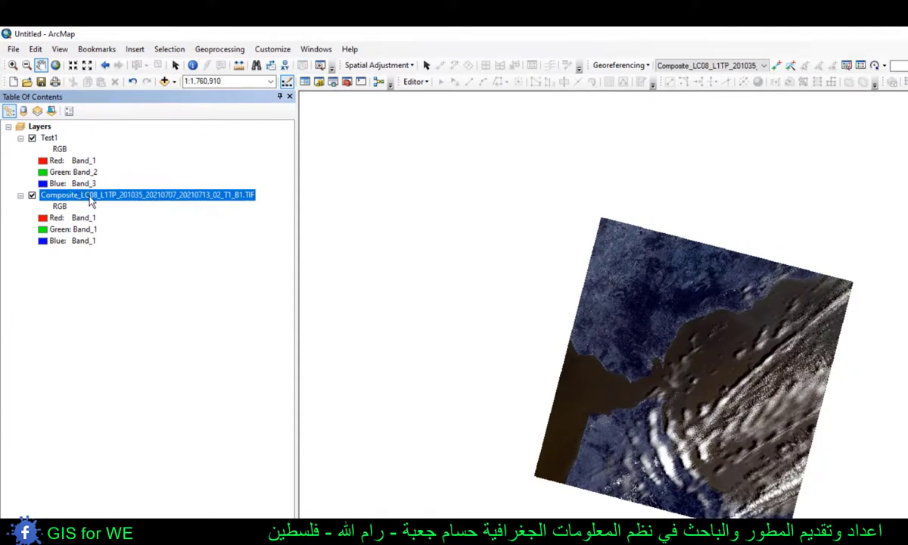
{"action": "left_click", "coordinate": [46, 162]}
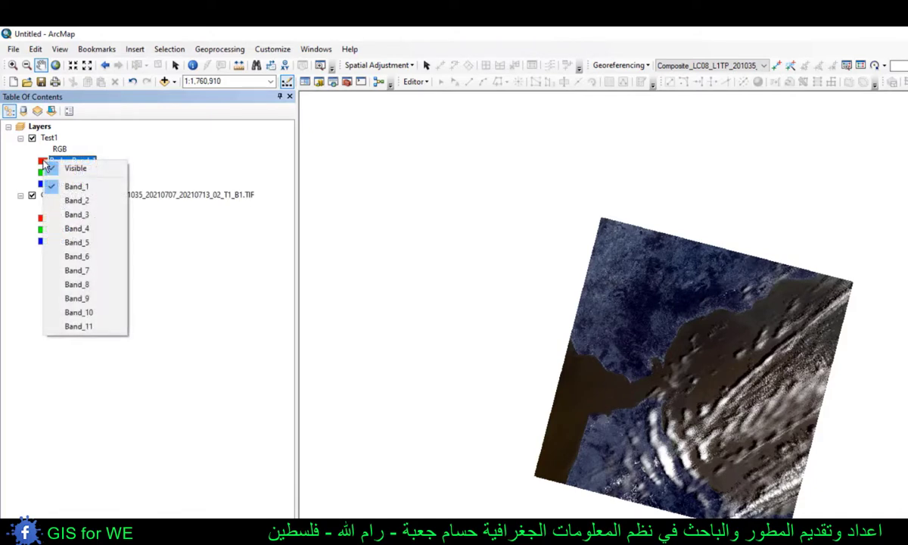
{"action": "left_click", "coordinate": [143, 141]}
{"action": "left_click", "coordinate": [62, 150]}
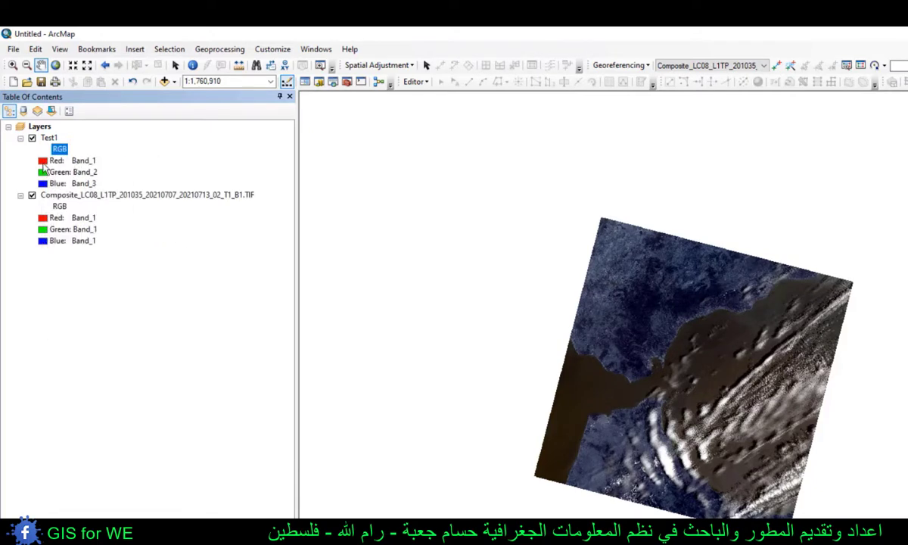
{"action": "left_click", "coordinate": [45, 162]}
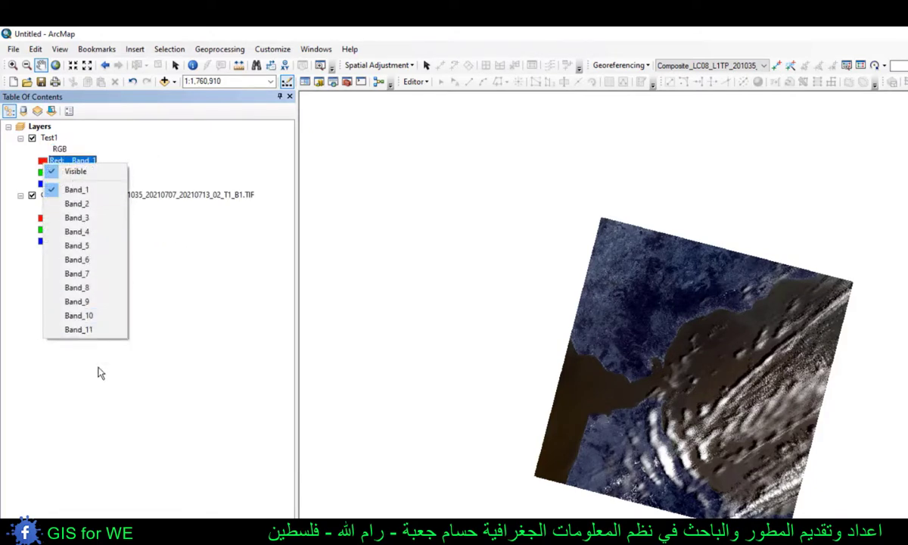
{"action": "left_click", "coordinate": [100, 372]}
{"action": "left_click", "coordinate": [74, 196]}
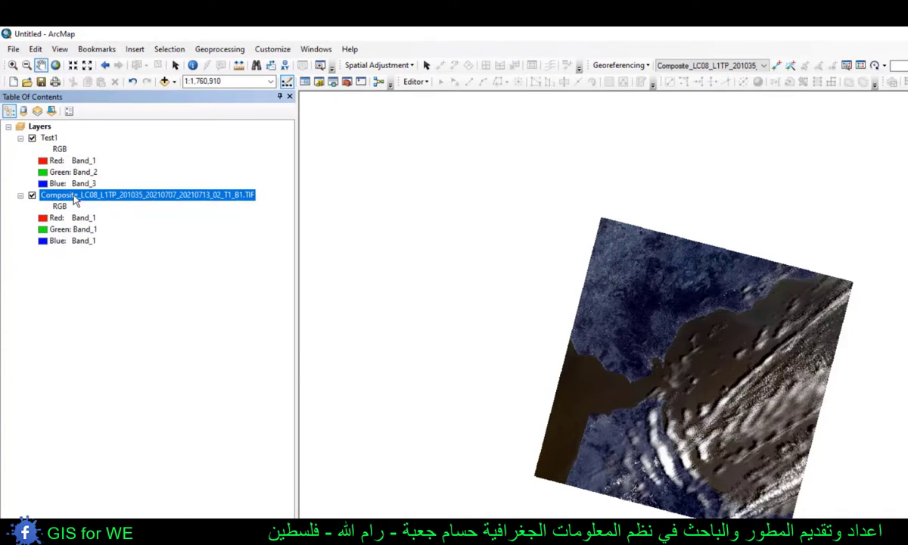
{"action": "left_click", "coordinate": [46, 220]}
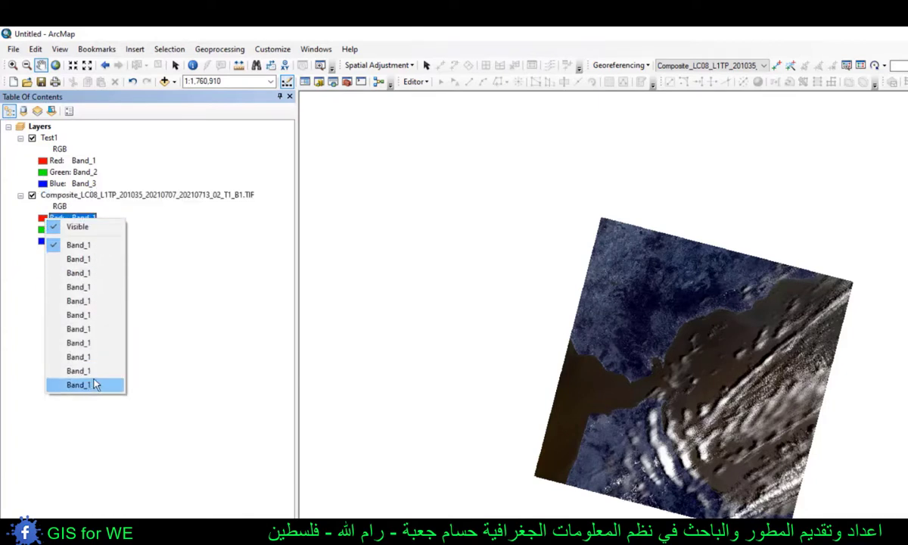
{"action": "left_click", "coordinate": [199, 300]}
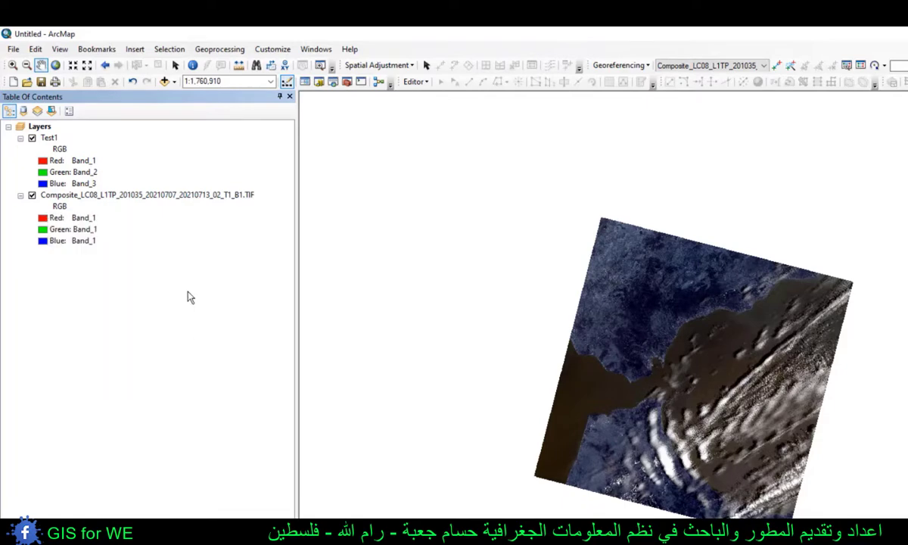
- Remove the temporary composite layer and add the Study_Area feature class from New File Geodatabase (3)_1.gdb to the map
{"action": "right_click", "coordinate": [70, 199]}
{"action": "left_click", "coordinate": [89, 216]}
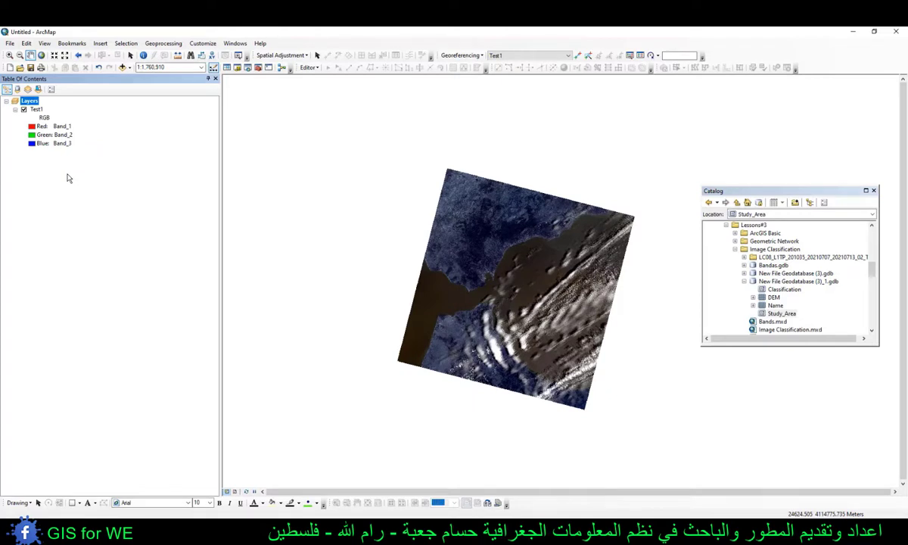
{"action": "left_click_drag", "start_coordinate": [781, 313], "coordinate": [49, 110]}
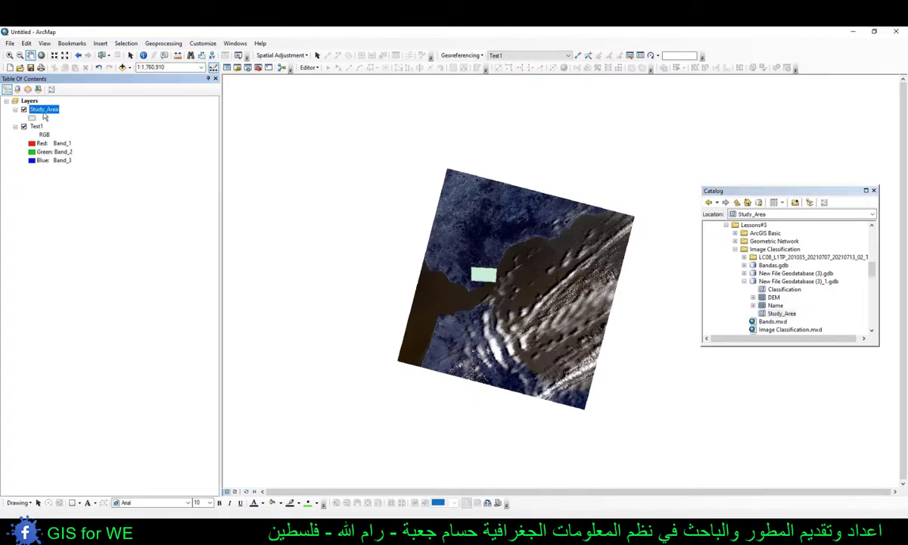
{"action": "right_click", "coordinate": [41, 112]}
{"action": "left_click", "coordinate": [76, 161]}
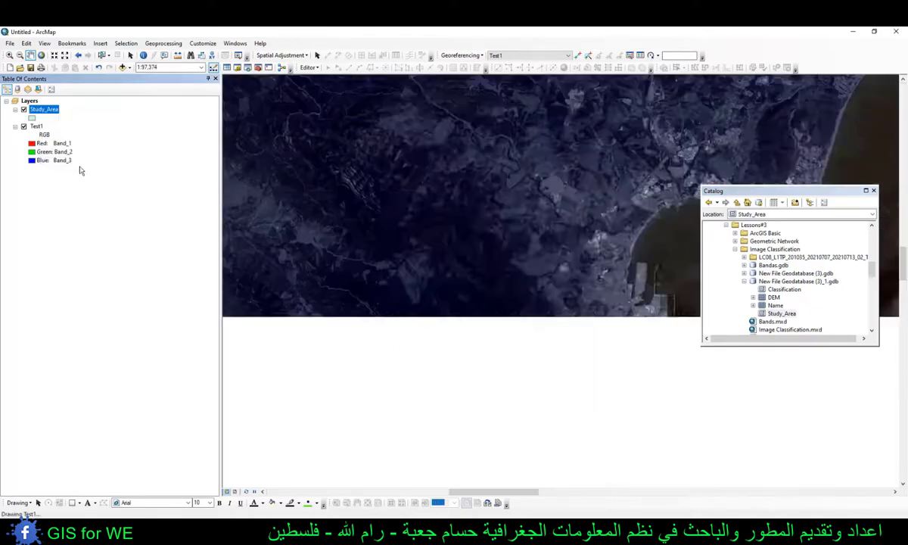
{"action": "scroll", "coordinate": [465, 240], "scroll_direction": "up", "scroll_amount": 2}
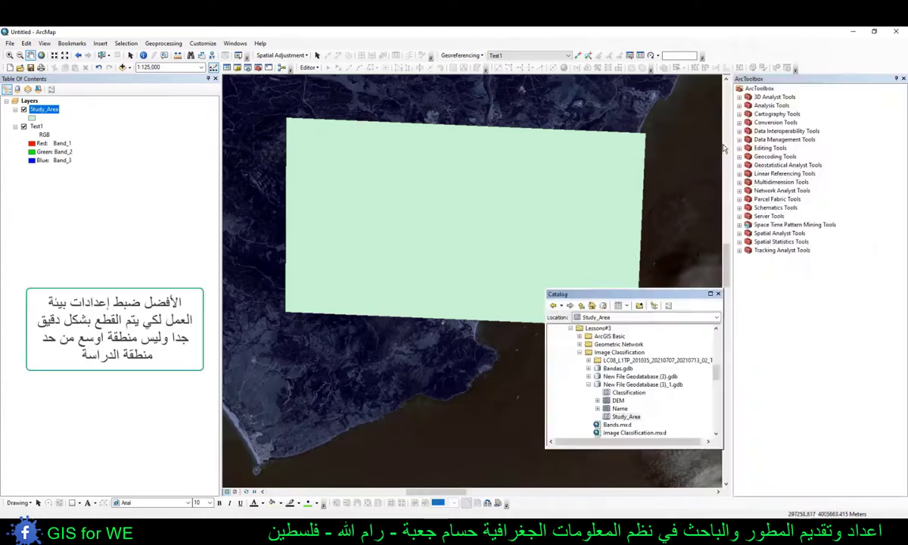
- Set up the Data Management raster Clip tool with Test1 as input raster and Study_Area as output extent
{"action": "left_click", "coordinate": [767, 141]}
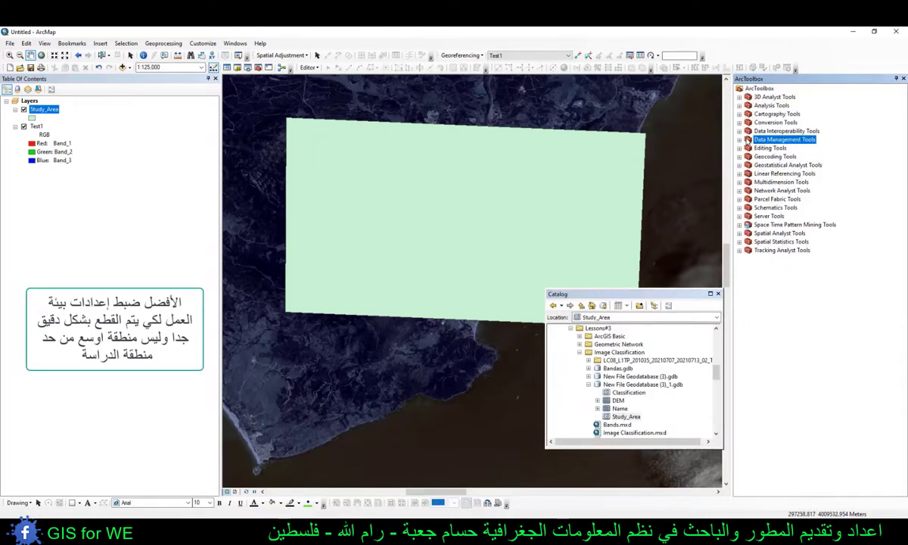
{"action": "left_click", "coordinate": [739, 140]}
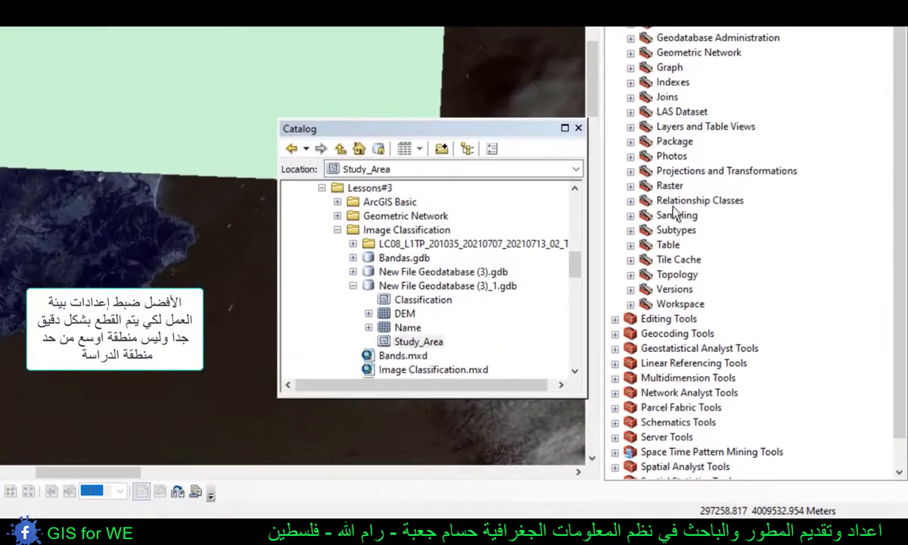
{"action": "left_click", "coordinate": [756, 329]}
{"action": "left_click", "coordinate": [631, 186]}
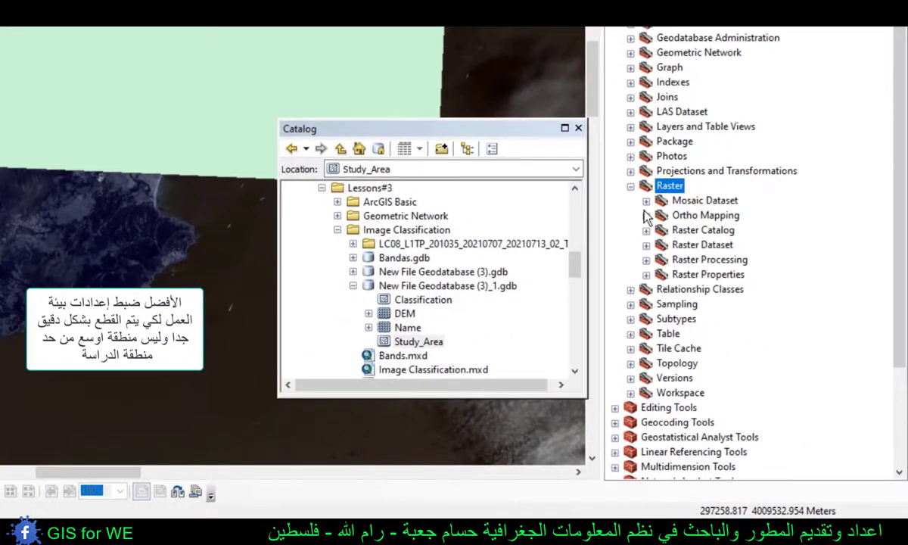
{"action": "left_click", "coordinate": [690, 261]}
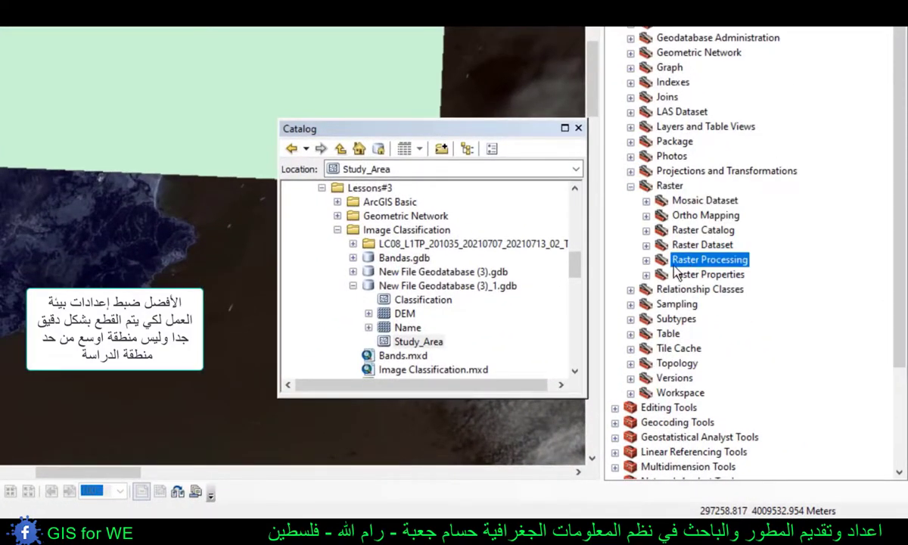
{"action": "left_click", "coordinate": [645, 260]}
{"action": "double_click", "coordinate": [696, 275]}
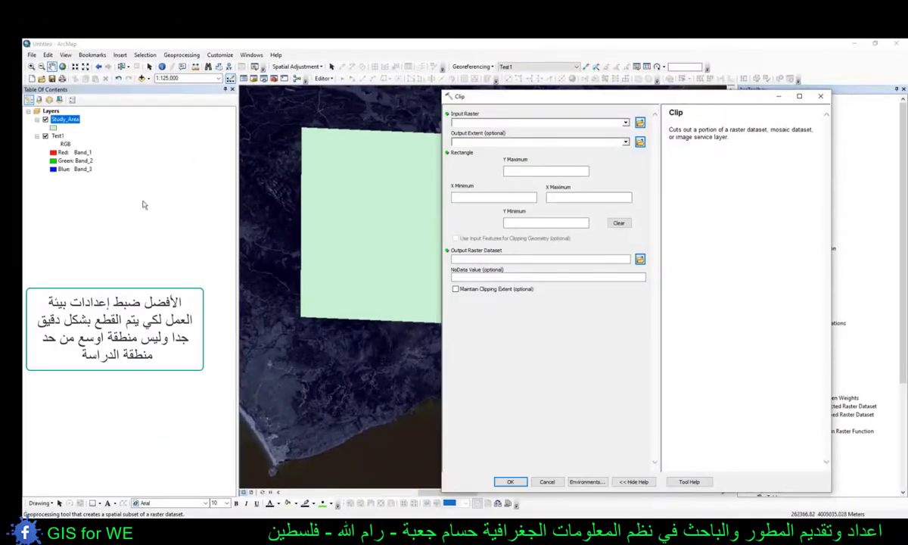
{"action": "left_click", "coordinate": [56, 140]}
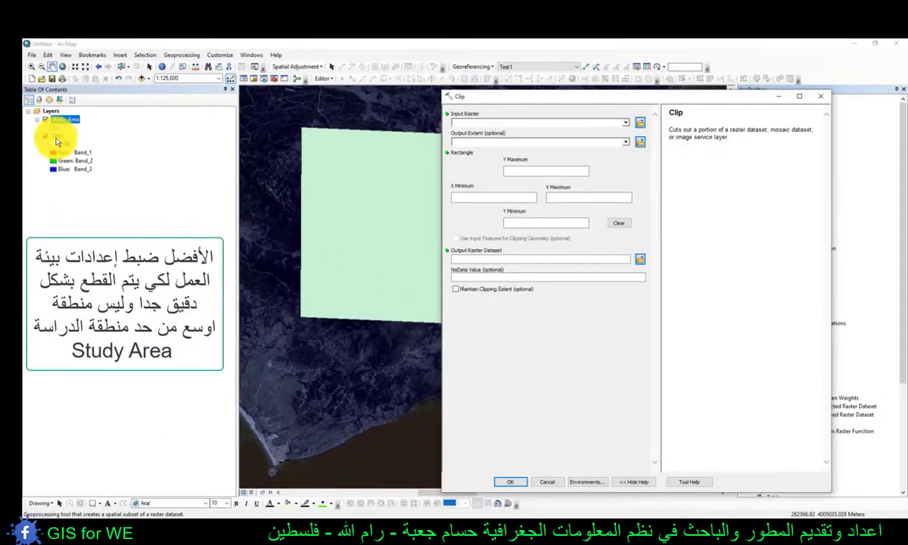
{"action": "left_click_drag", "start_coordinate": [56, 141], "coordinate": [470, 134]}
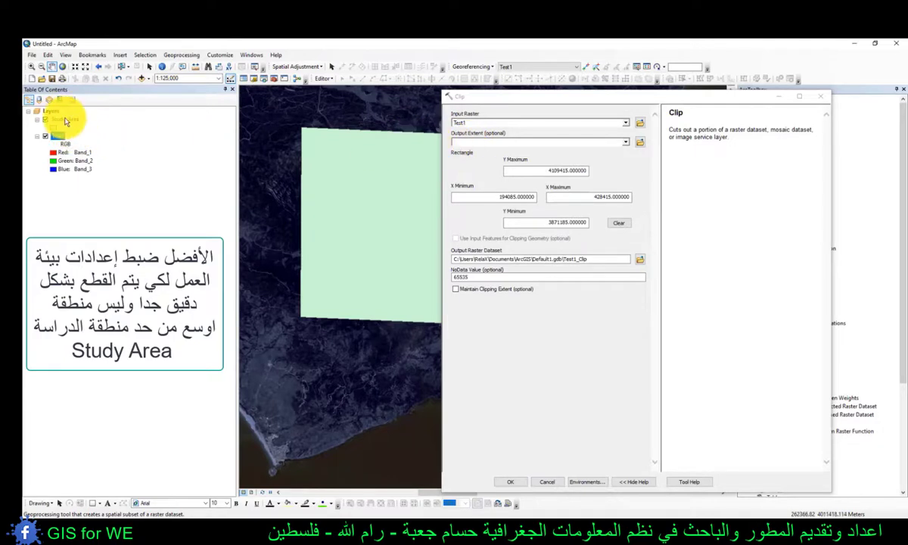
{"action": "left_click_drag", "start_coordinate": [66, 121], "coordinate": [476, 142]}
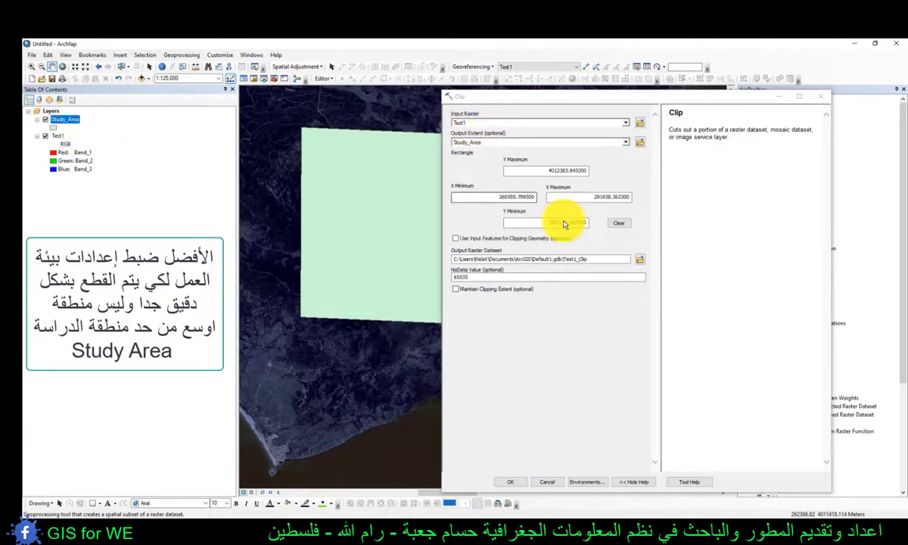
- Set the Clip output raster dataset to Study_Area inside New File Geodatabase (3)_1.gdb in the Image Classification folder
{"action": "left_click", "coordinate": [640, 261]}
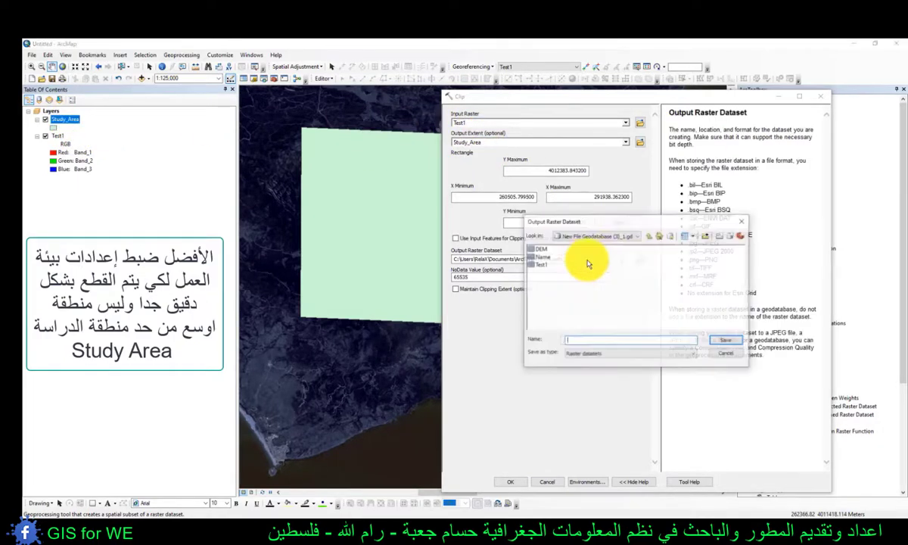
{"action": "left_click", "coordinate": [648, 236]}
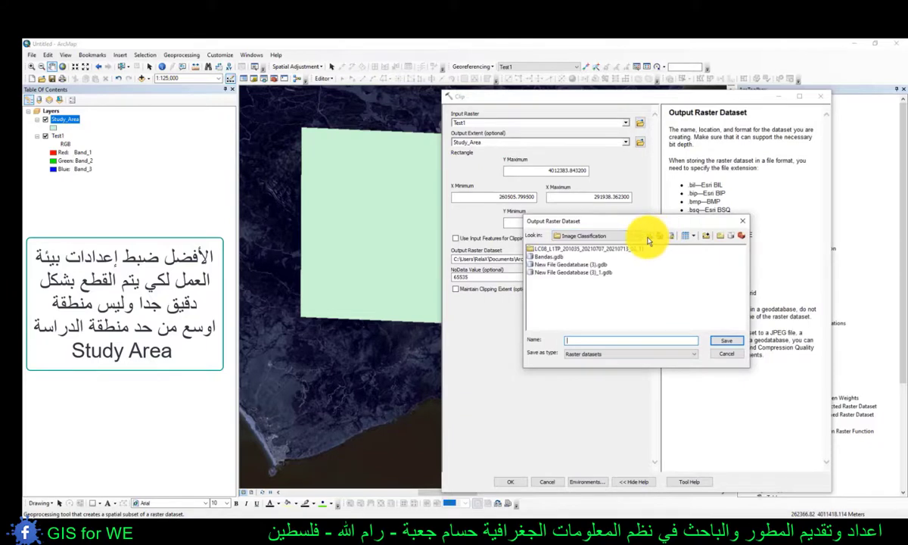
{"action": "double_click", "coordinate": [558, 272]}
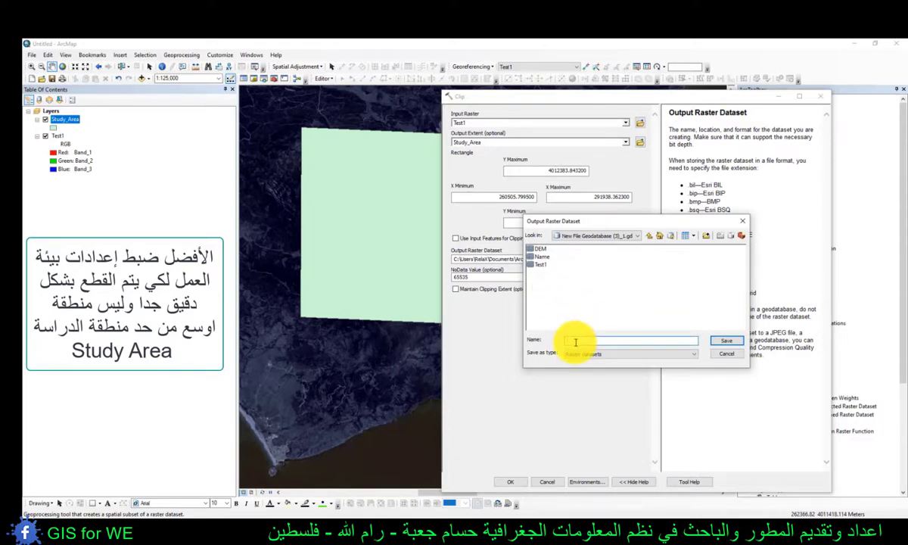
{"action": "left_click", "coordinate": [575, 343]}
{"action": "type", "text": "S"}
{"action": "type", "text": "tudy_Area"}
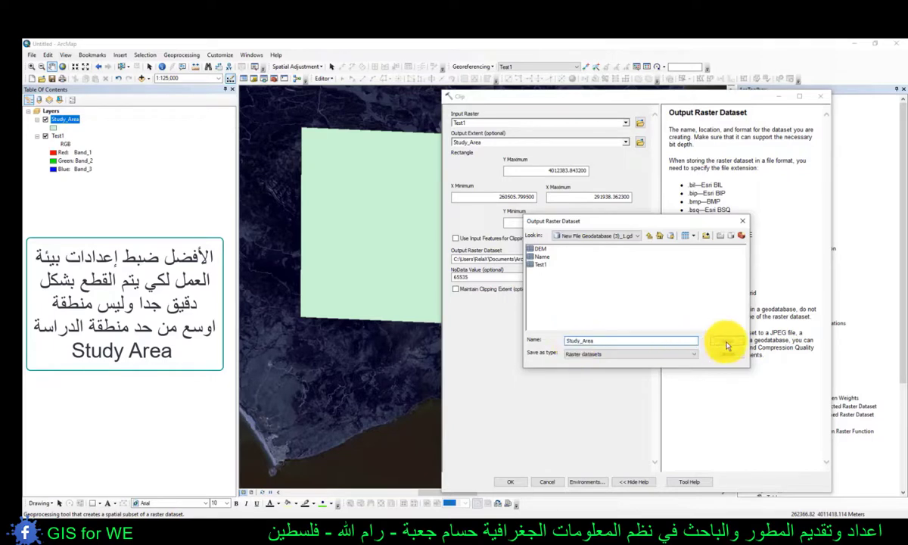
{"action": "left_click", "coordinate": [726, 342]}
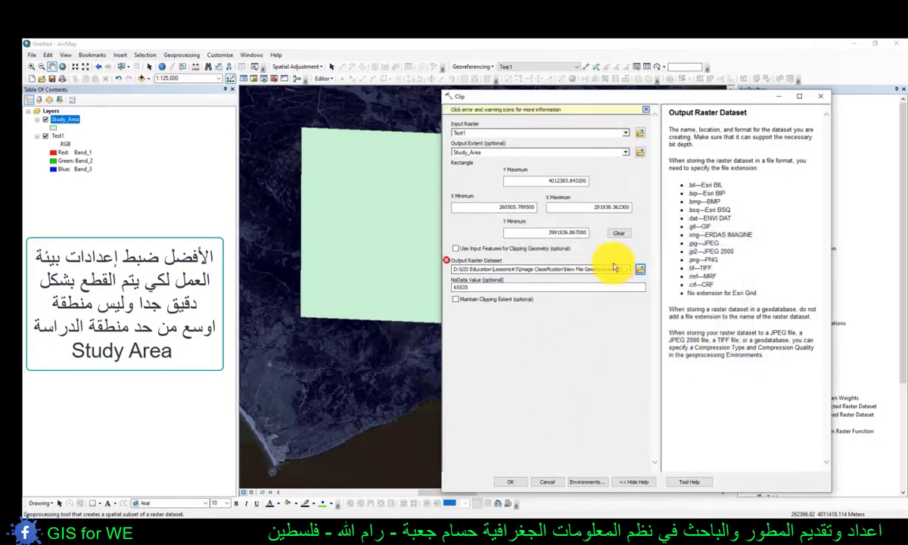
- Rename the Clip output raster dataset to Study_Area2 and run the tool
{"action": "left_click_drag", "start_coordinate": [519, 91], "coordinate": [406, 71]}
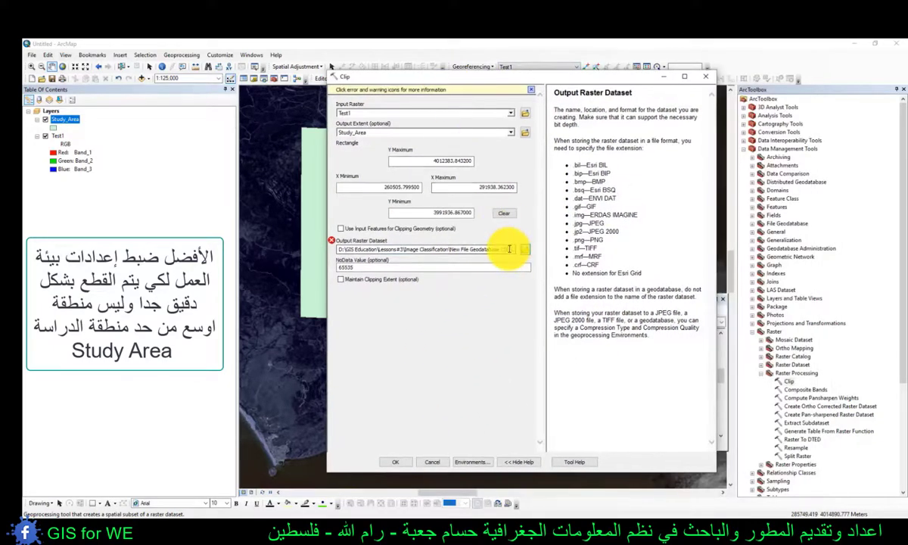
{"action": "left_click_drag", "start_coordinate": [478, 248], "coordinate": [531, 247]}
{"action": "left_click", "coordinate": [512, 249]}
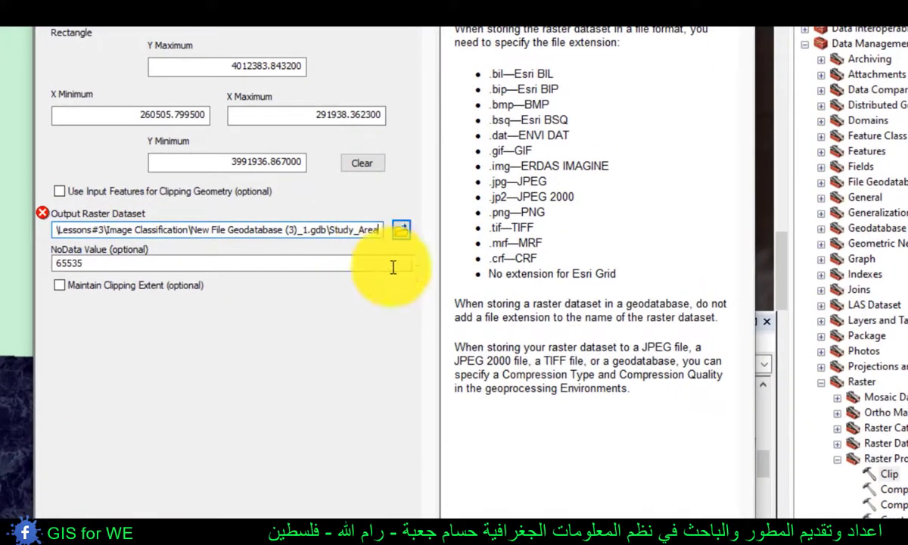
{"action": "type", "text": "2"}
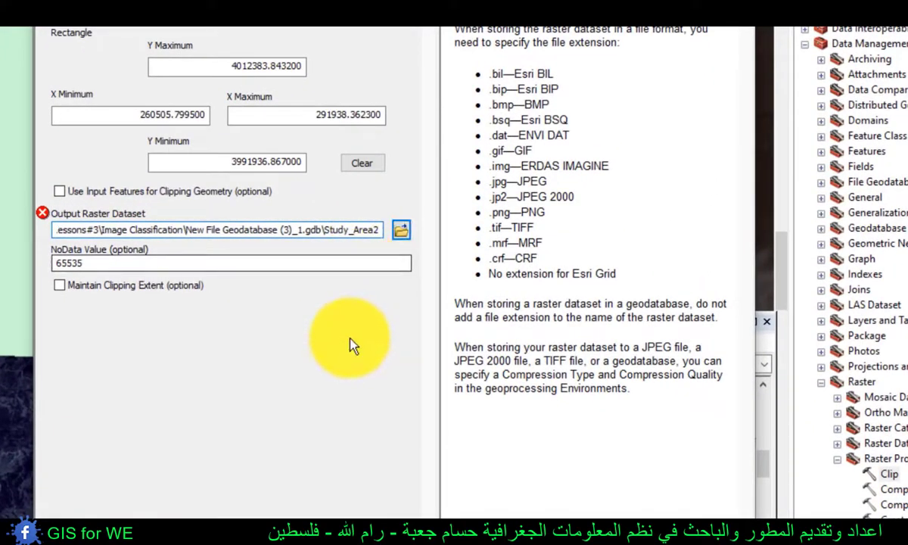
{"action": "left_click", "coordinate": [333, 412]}
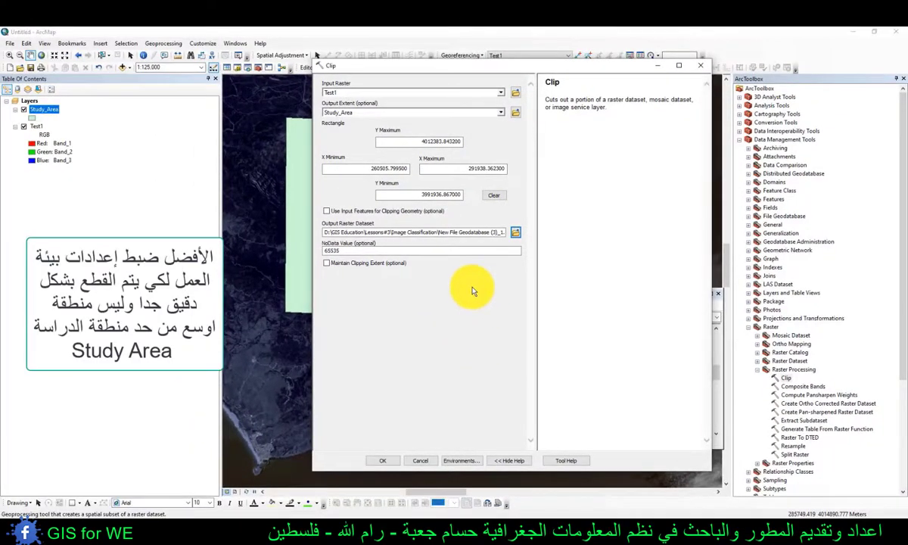
{"action": "left_click", "coordinate": [384, 462]}
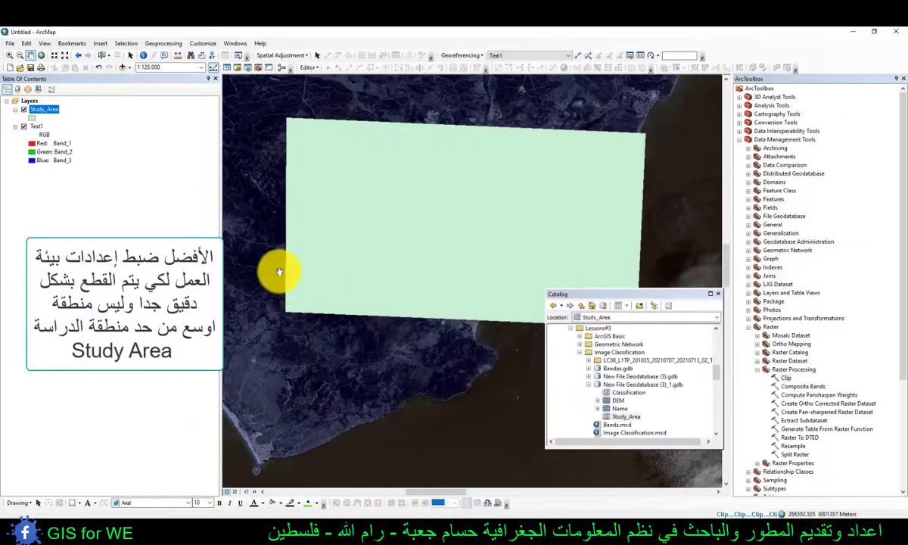
- Hide the Test1 layer and give the Study_Area polygon a Hollow symbol with a red outline
{"action": "left_click", "coordinate": [24, 169]}
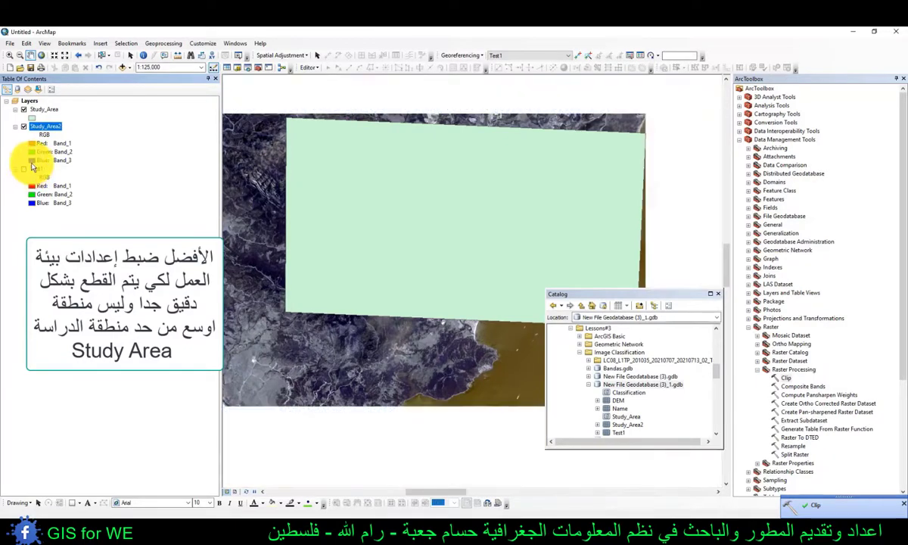
{"action": "left_click", "coordinate": [31, 117]}
{"action": "left_click", "coordinate": [507, 219]}
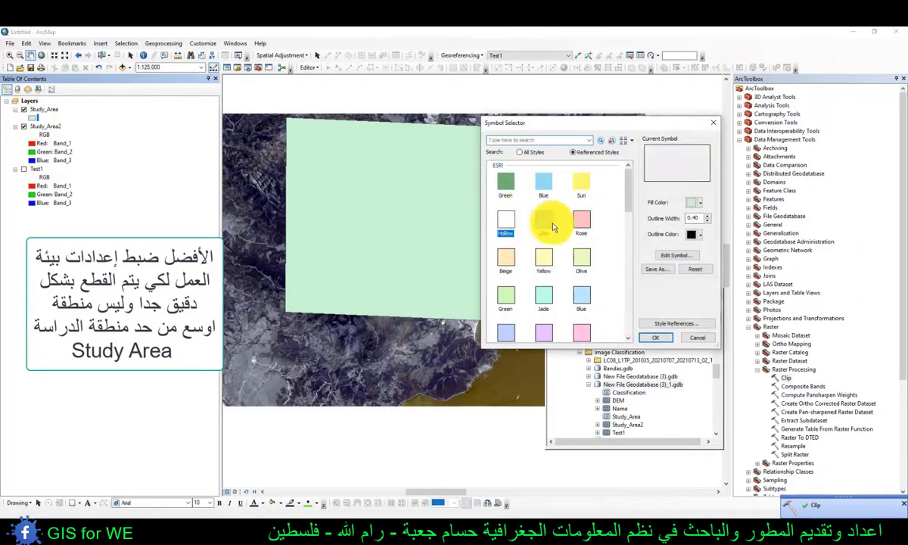
{"action": "left_click", "coordinate": [700, 234]}
{"action": "left_click", "coordinate": [701, 277]}
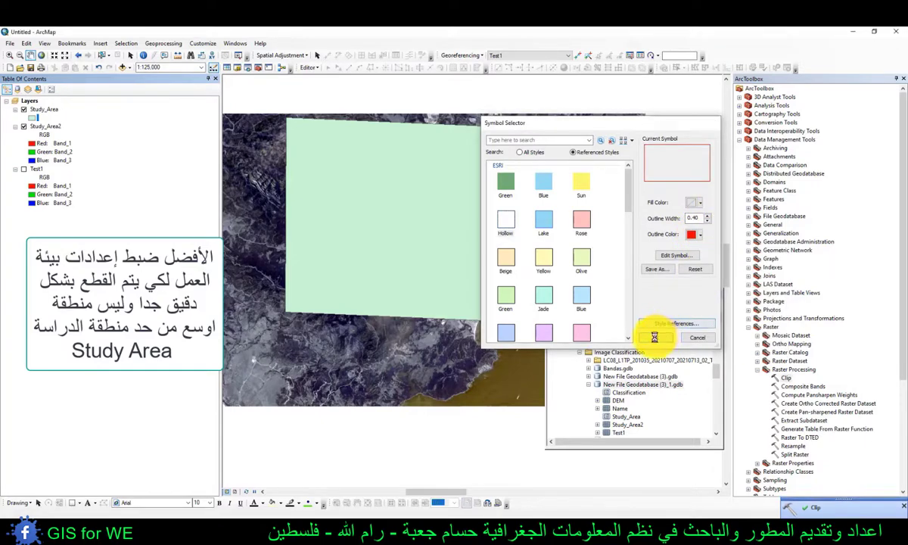
{"action": "left_click", "coordinate": [651, 336]}
{"action": "scroll", "coordinate": [443, 205], "scroll_direction": "down", "scroll_amount": 2}
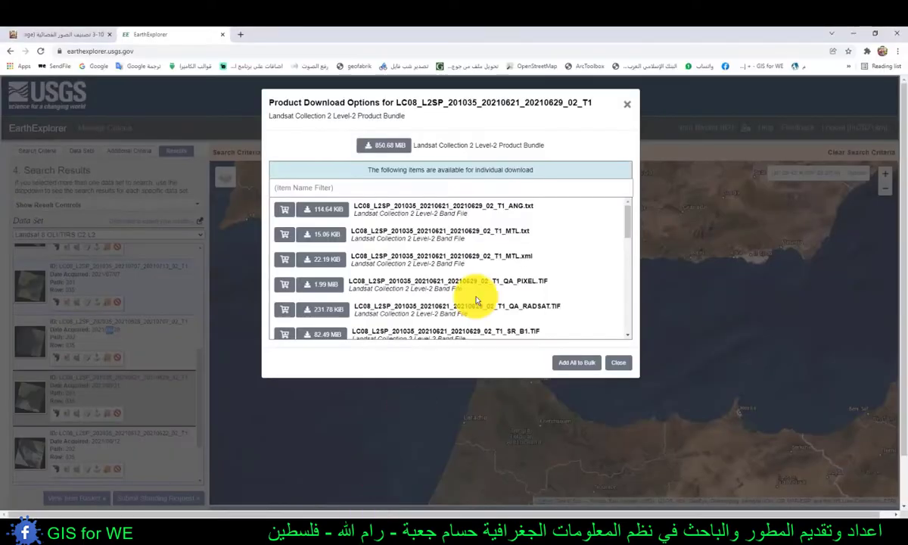
- Switch to the browser, close EarthExplorer, and look up the Natural Color band combination in the satellite image classification article
{"action": "left_click", "coordinate": [626, 105]}
{"action": "left_click", "coordinate": [222, 34]}
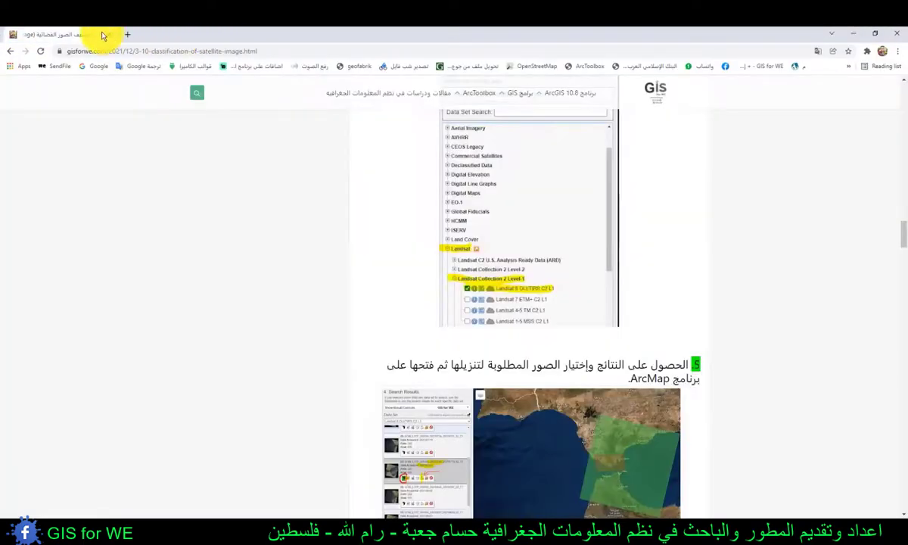
{"action": "scroll", "coordinate": [634, 239], "scroll_direction": "down", "scroll_amount": 5}
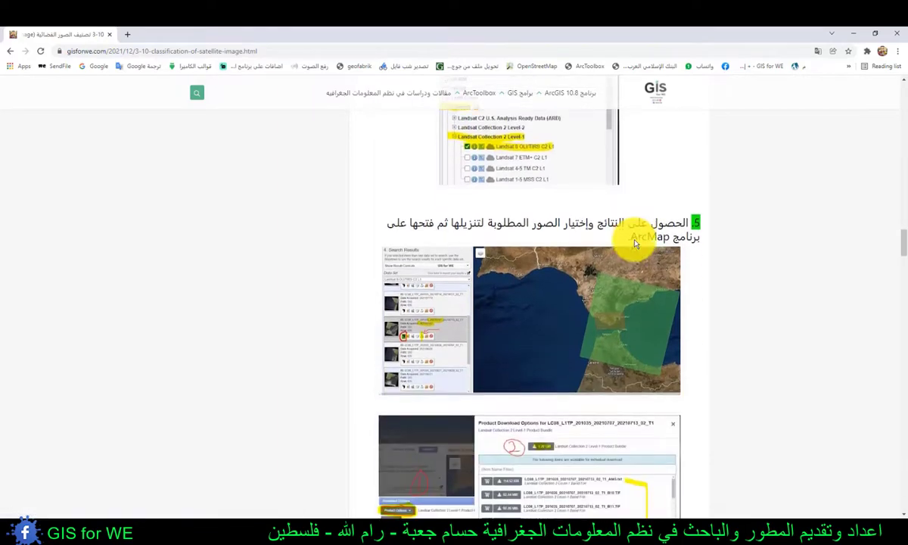
{"action": "scroll", "coordinate": [628, 243], "scroll_direction": "down", "scroll_amount": 5}
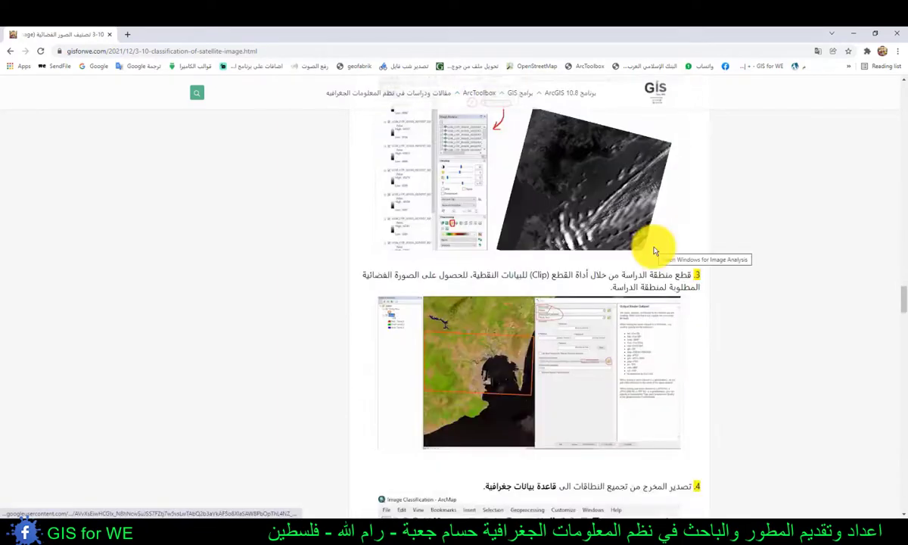
{"action": "scroll", "coordinate": [643, 246], "scroll_direction": "down", "scroll_amount": 4}
{"action": "scroll", "coordinate": [655, 251], "scroll_direction": "down", "scroll_amount": 10}
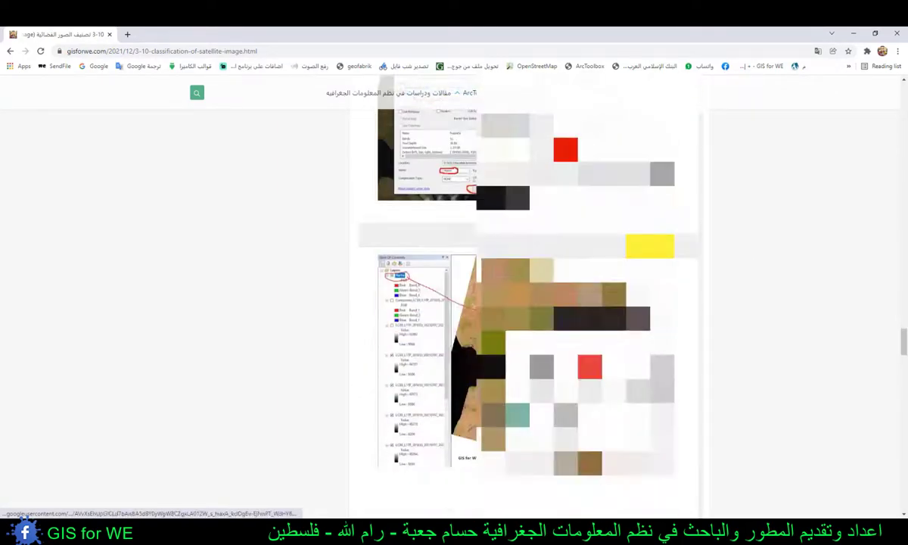
{"action": "scroll", "coordinate": [529, 303], "scroll_direction": "down", "scroll_amount": 7}
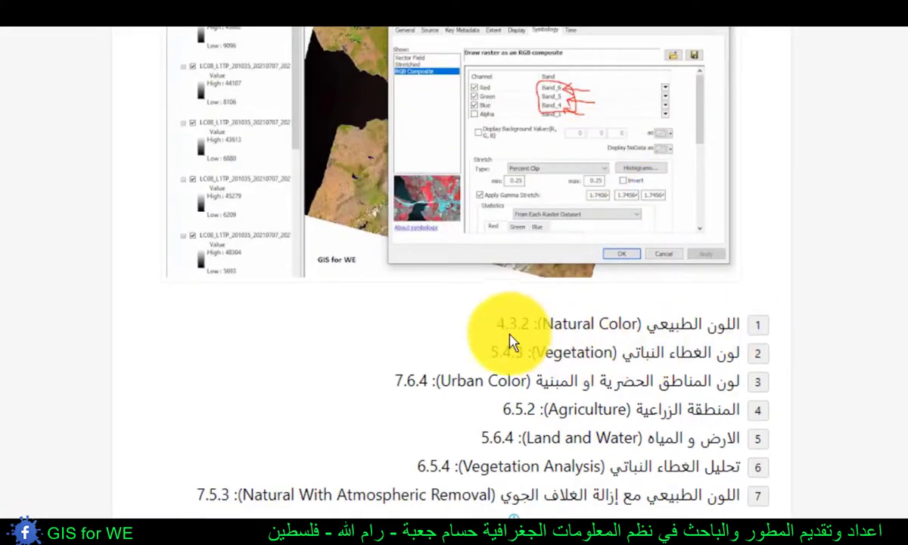
{"action": "left_click_drag", "start_coordinate": [497, 324], "coordinate": [535, 324]}
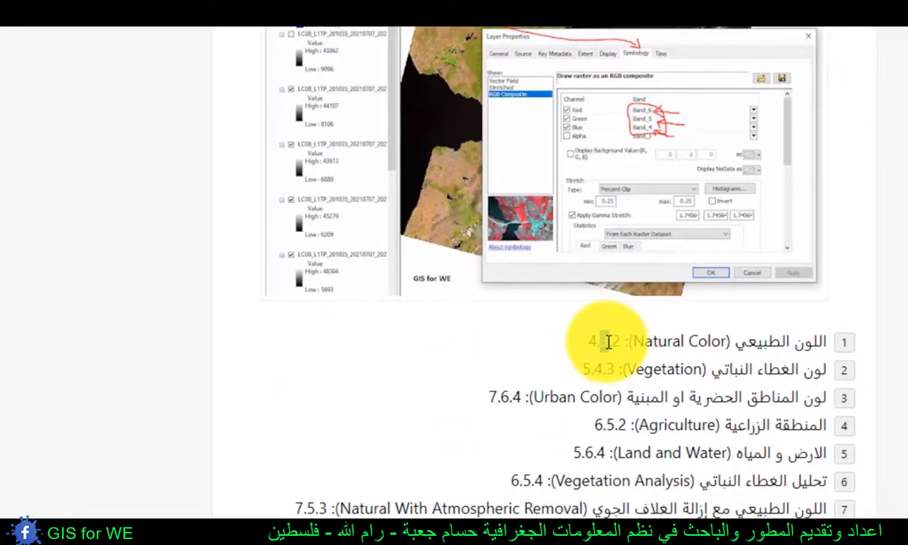
{"action": "left_click_drag", "start_coordinate": [608, 342], "coordinate": [624, 348]}
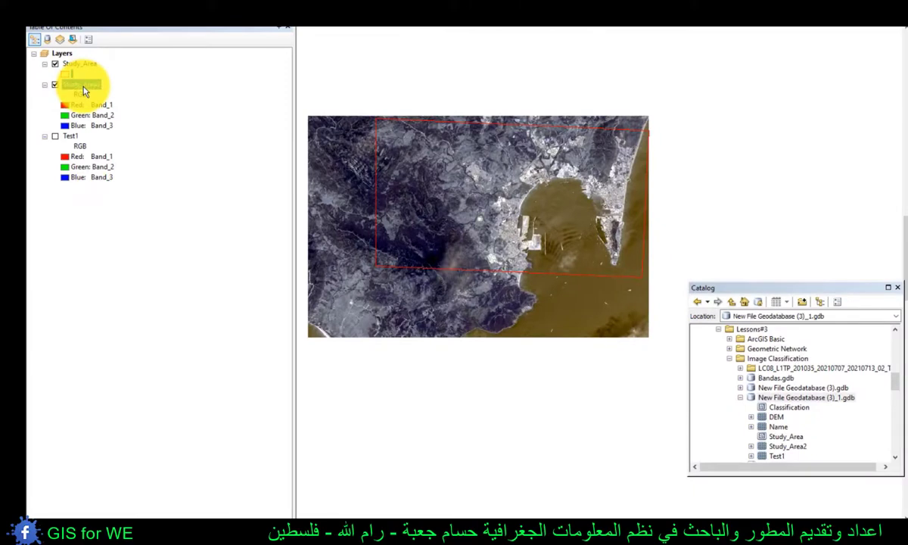
- Back in ArcMap, display Study_Area2 in natural color with Band_4 as red, Band_3 as green and Band_2 as blue
{"action": "left_click", "coordinate": [64, 103]}
{"action": "left_click", "coordinate": [96, 168]}
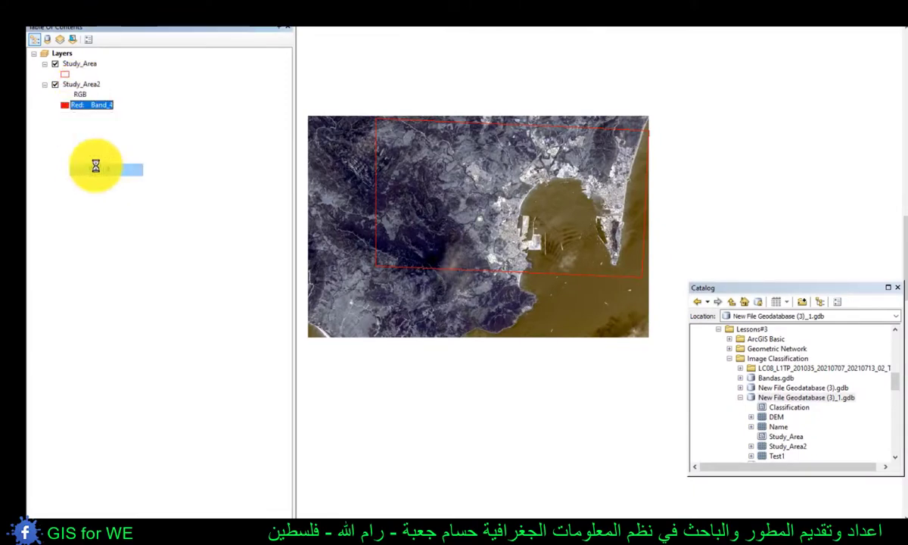
{"action": "left_click", "coordinate": [65, 114]}
{"action": "left_click", "coordinate": [101, 165]}
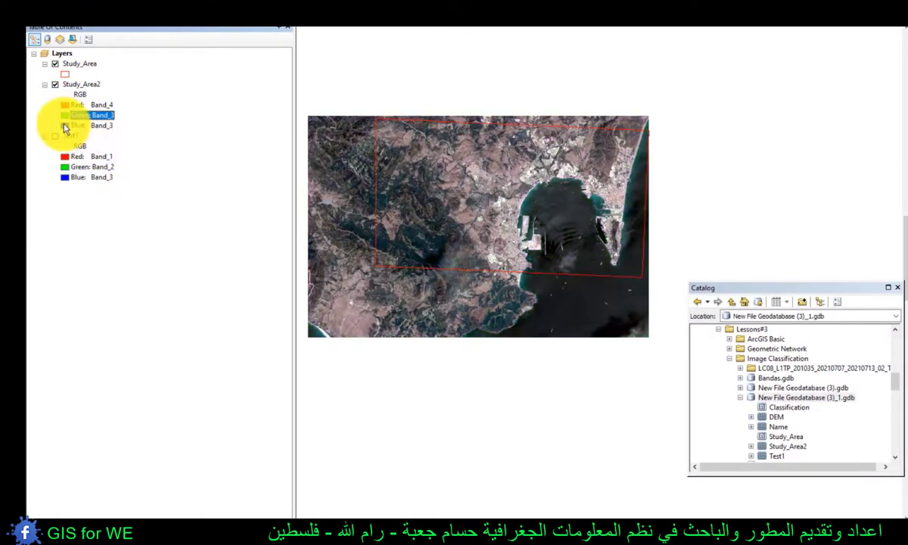
{"action": "left_click", "coordinate": [72, 125]}
{"action": "left_click", "coordinate": [82, 162]}
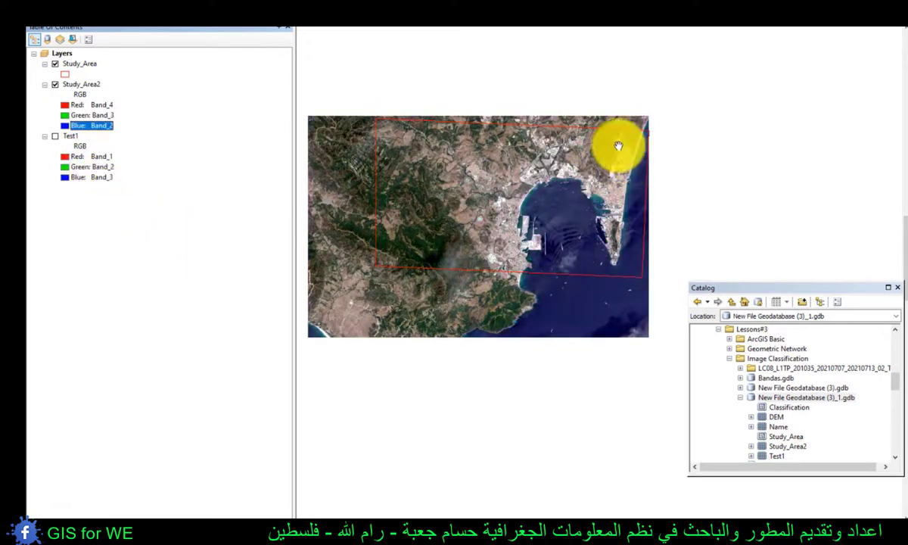
- Hide the Study_Area outline and inspect the natural-color image around the bay and its northern coast
{"action": "left_click", "coordinate": [56, 64]}
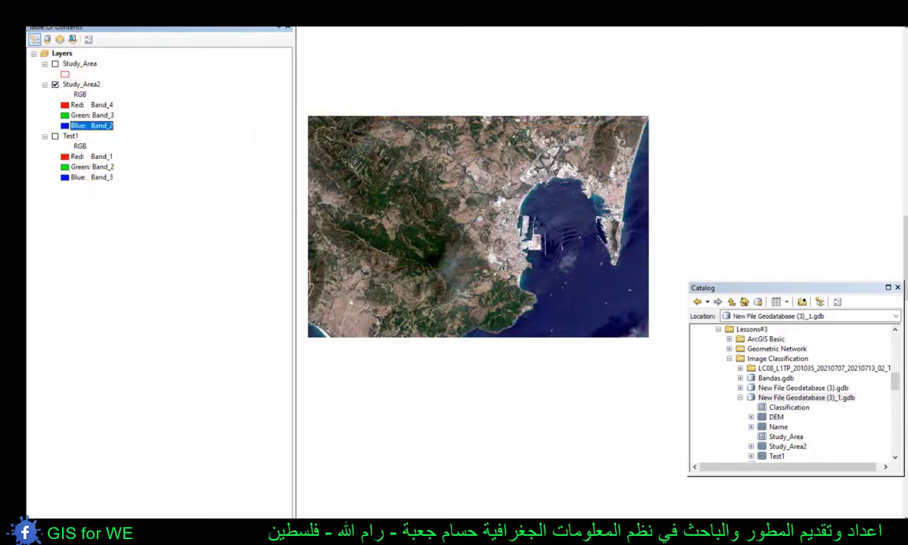
{"action": "left_click_drag", "start_coordinate": [647, 137], "coordinate": [432, 273]}
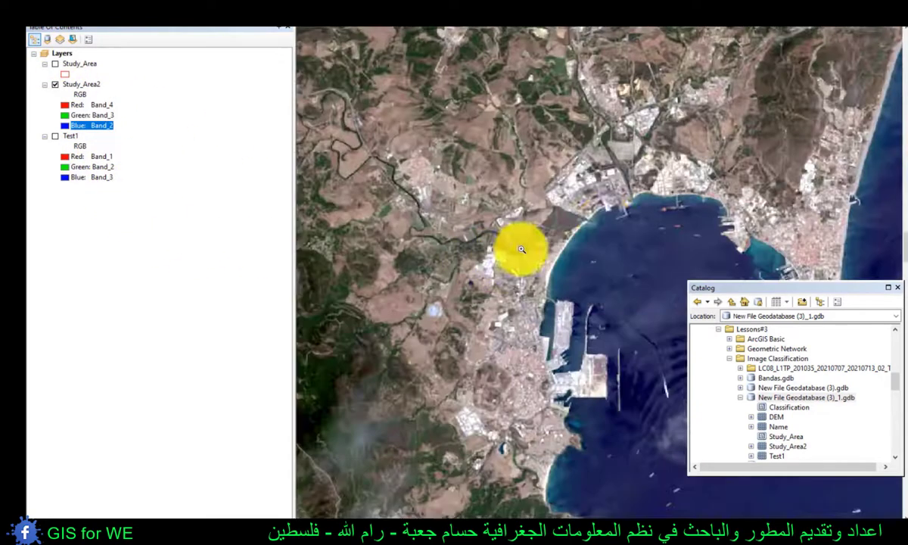
{"action": "left_click_drag", "start_coordinate": [563, 232], "coordinate": [452, 215]}
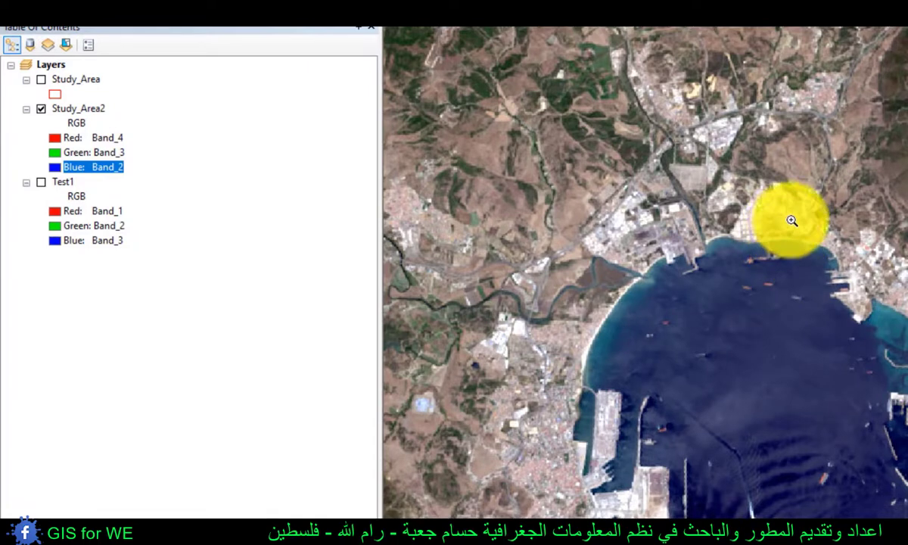
{"action": "left_click_drag", "start_coordinate": [882, 257], "coordinate": [907, 341]}
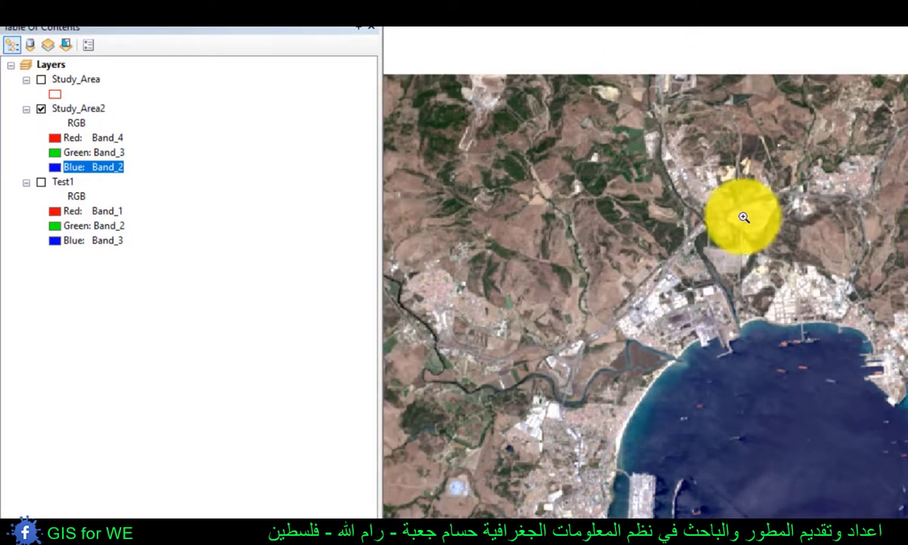
{"action": "left_click_drag", "start_coordinate": [720, 348], "coordinate": [738, 288]}
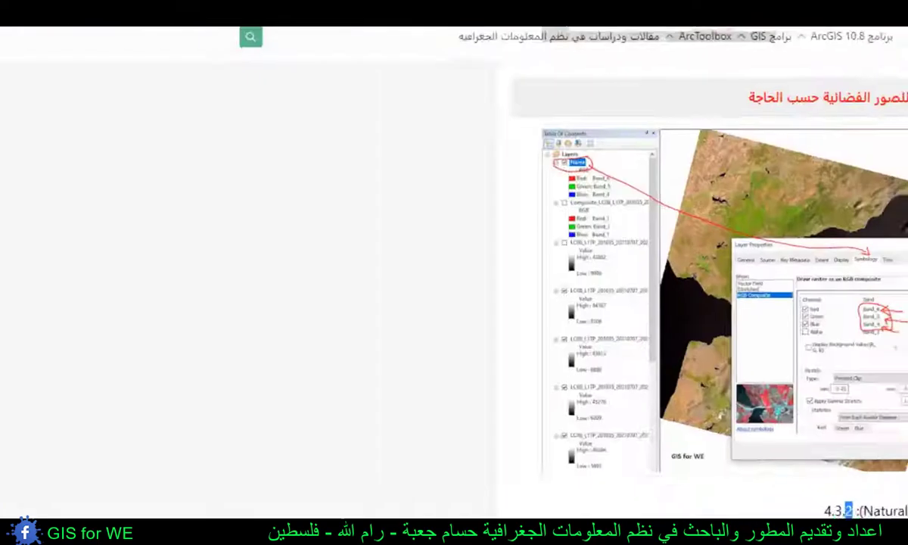
- Review the article's list of band combinations, then hide the Colour_Bands layer in the Bands map document
{"action": "left_click_drag", "start_coordinate": [624, 382], "coordinate": [601, 382]}
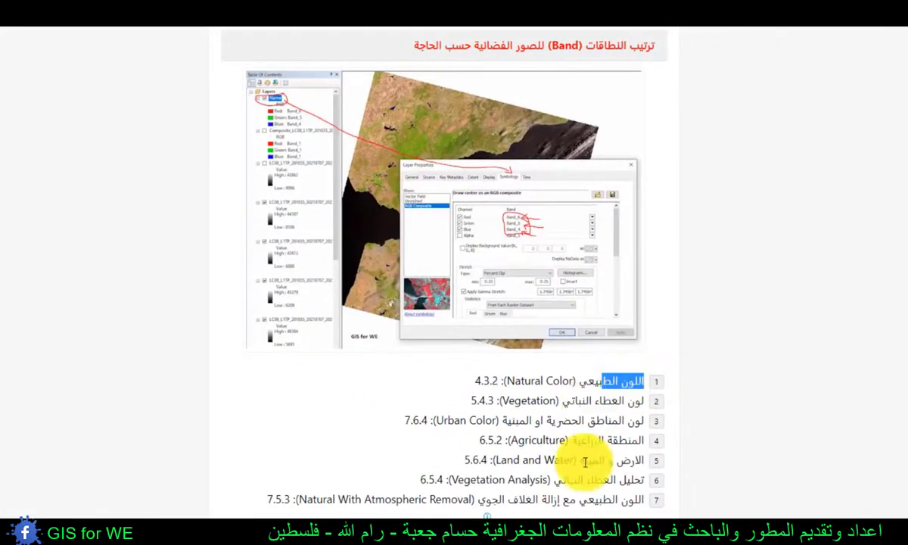
{"action": "left_click_drag", "start_coordinate": [486, 497], "coordinate": [630, 396]}
{"action": "left_click", "coordinate": [631, 396]}
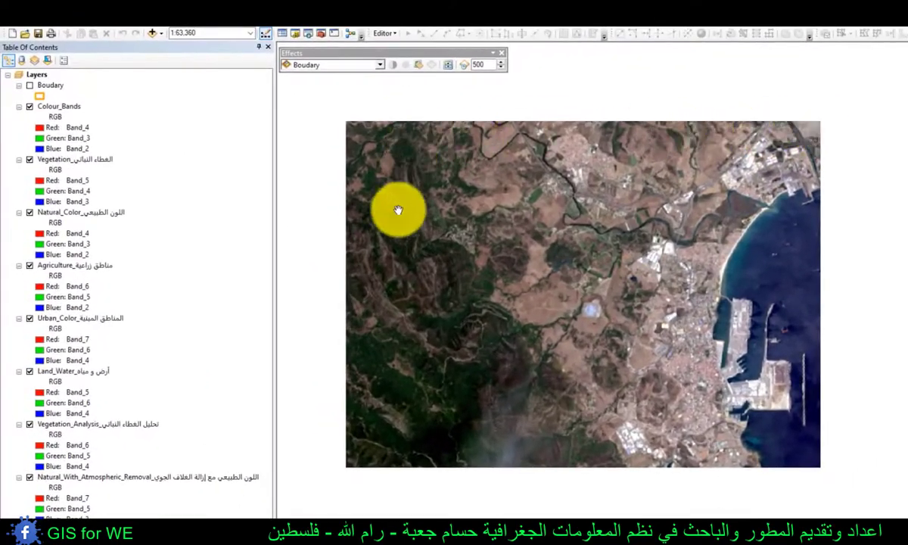
{"action": "left_click", "coordinate": [37, 105]}
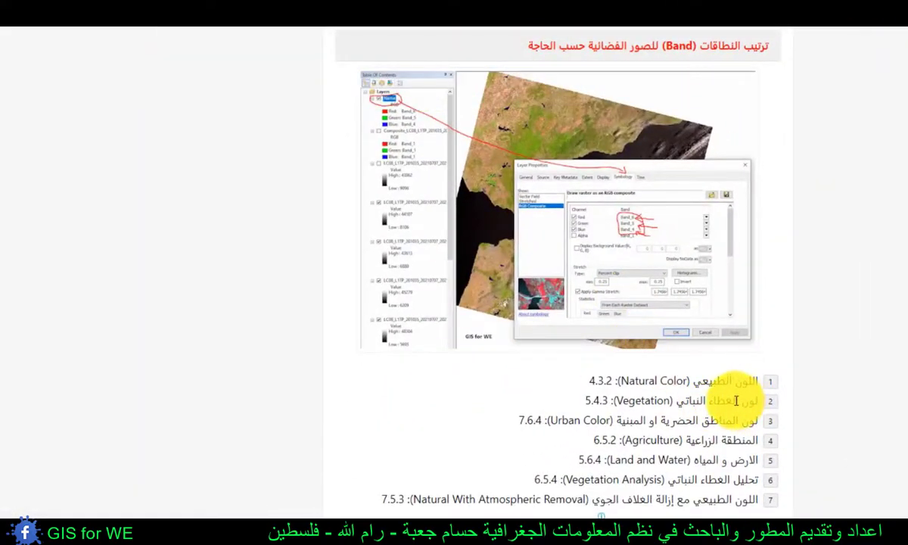
- Look up the Vegetation band combination in the article and return to the Bands map document to compare it
{"action": "left_click_drag", "start_coordinate": [735, 401], "coordinate": [600, 404]}
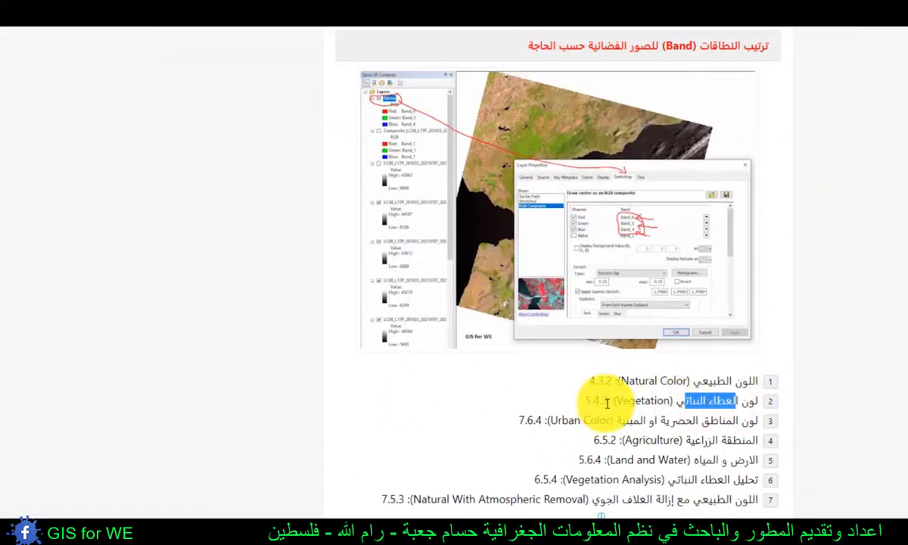
{"action": "mouse_move", "coordinate": [161, 513]}
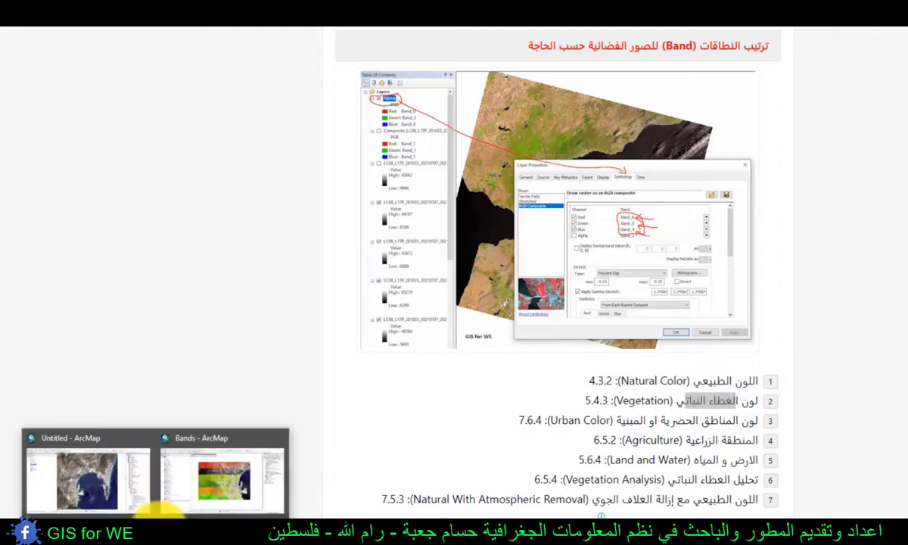
{"action": "left_click", "coordinate": [198, 446]}
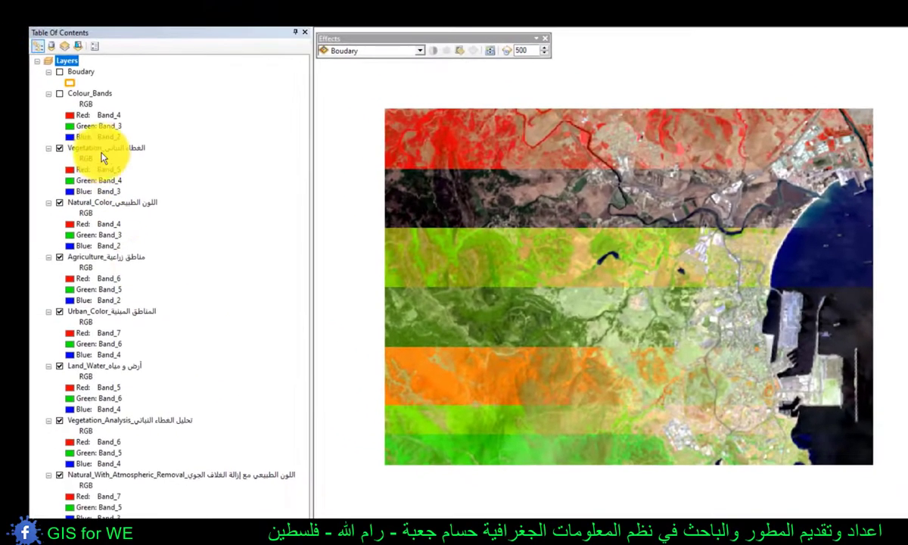
- Hide the six layers from Natural_Color through Natural_With_Atmospheric_Removal and inspect the remaining Vegetation strip up close
{"action": "left_click", "coordinate": [106, 147]}
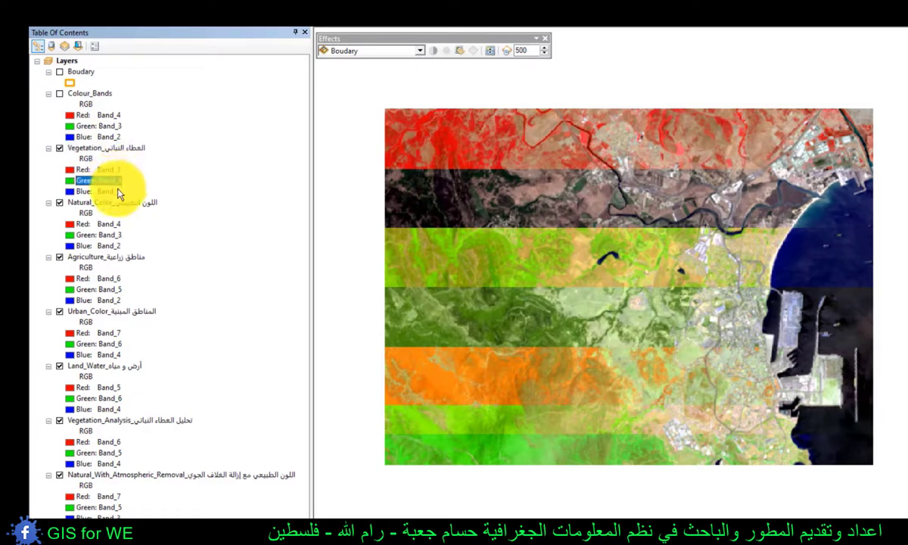
{"action": "left_click", "coordinate": [75, 203]}
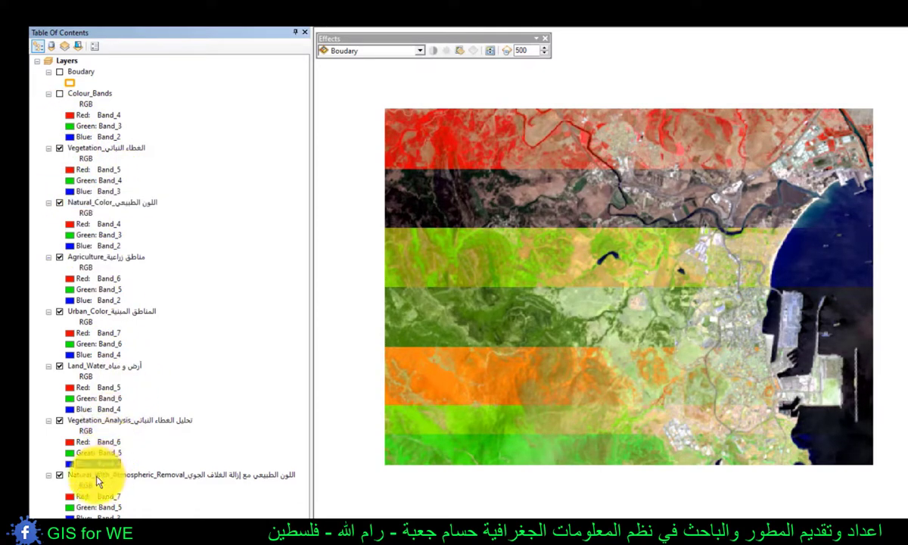
{"action": "left_click", "coordinate": [102, 475]}
{"action": "left_click", "coordinate": [94, 202], "text": "shift"}
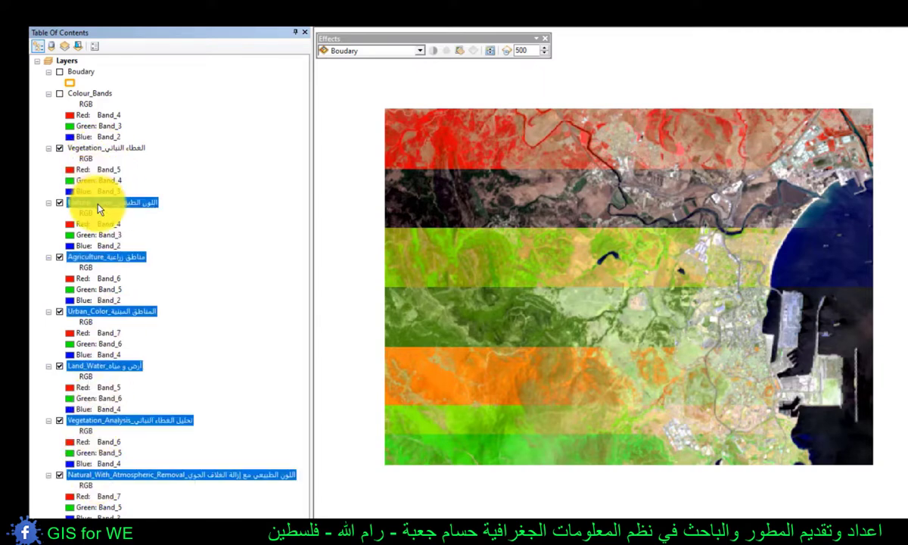
{"action": "right_click", "coordinate": [96, 202]}
{"action": "left_click", "coordinate": [131, 258]}
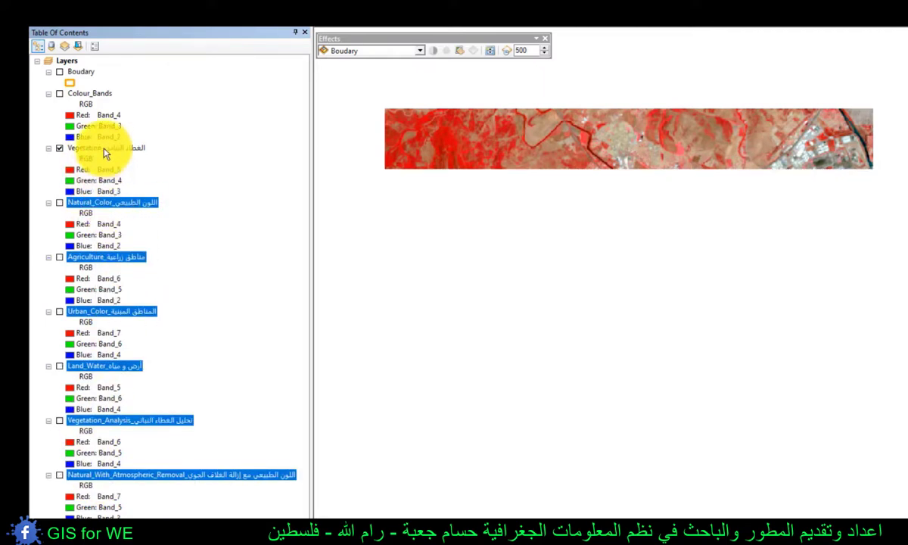
{"action": "left_click", "coordinate": [97, 145]}
{"action": "left_click", "coordinate": [60, 148]}
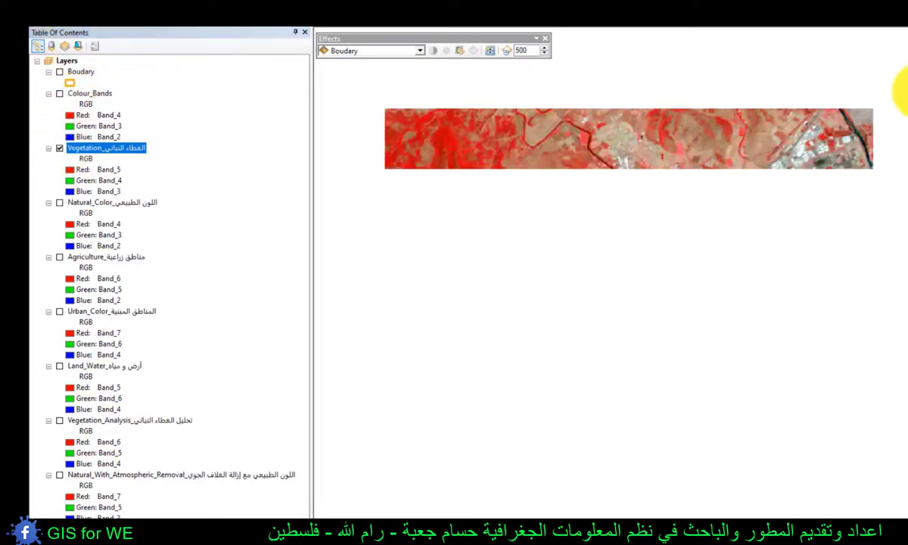
{"action": "left_click_drag", "start_coordinate": [905, 84], "coordinate": [606, 187]}
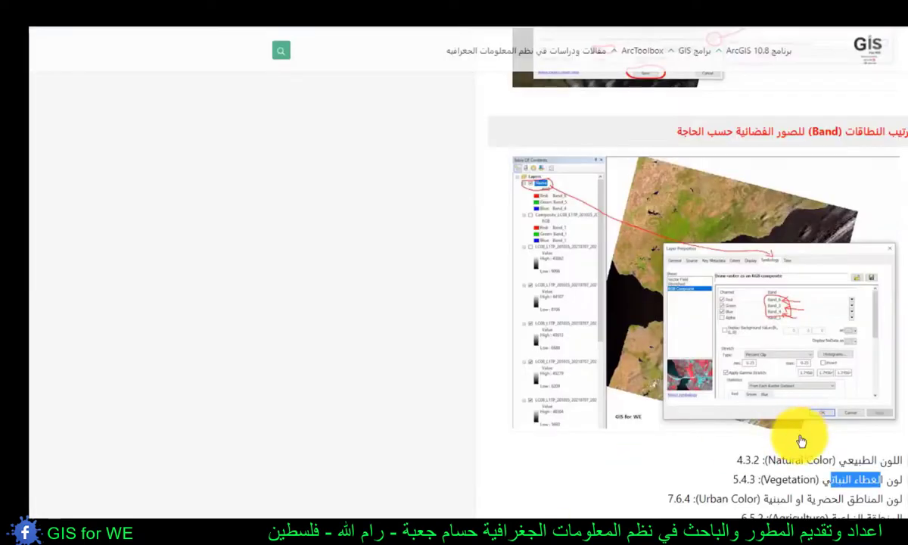
- Look up the Urban Color band combination in the article and return to the Bands map document
{"action": "left_click_drag", "start_coordinate": [831, 481], "coordinate": [796, 500]}
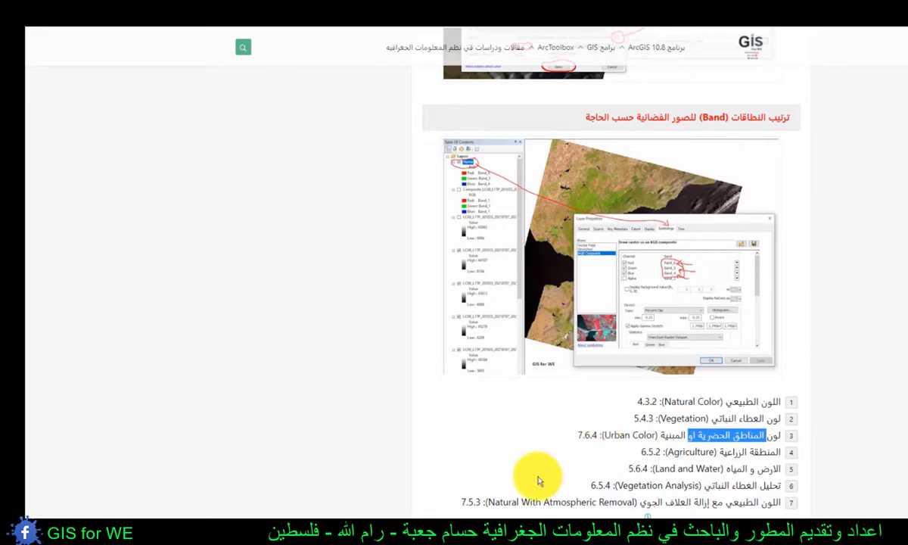
{"action": "left_click", "coordinate": [279, 529]}
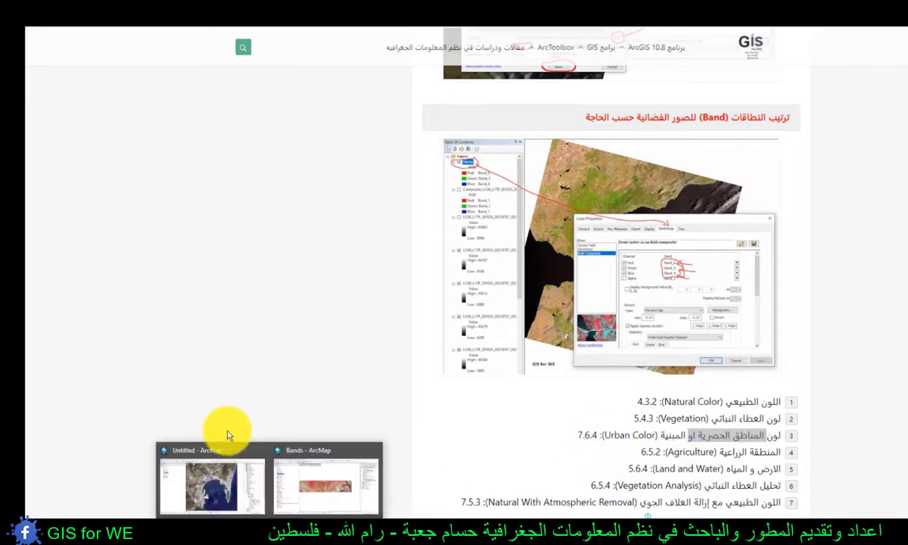
{"action": "left_click", "coordinate": [290, 474]}
- Display only the Urban_Color layer in place of Vegetation, zoom to its extent and inspect the built-up area
{"action": "left_click", "coordinate": [78, 181]}
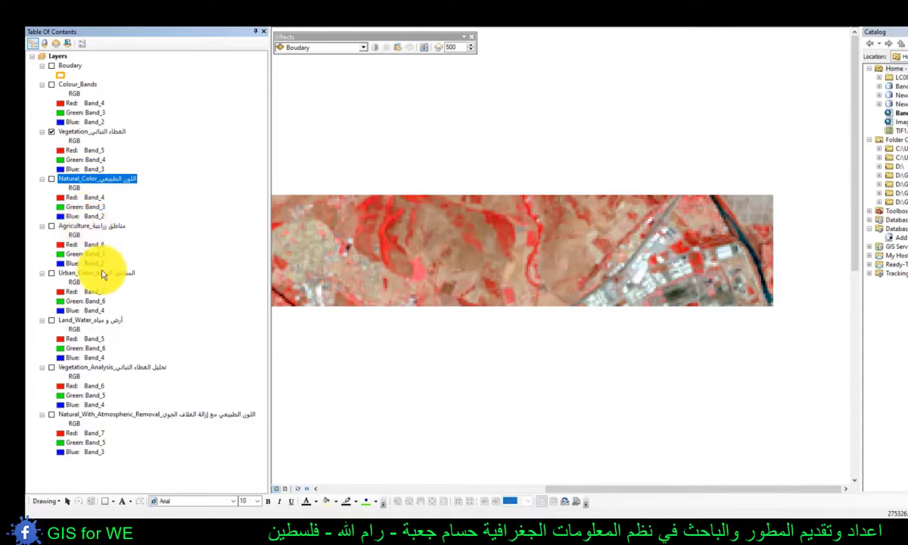
{"action": "left_click", "coordinate": [62, 274]}
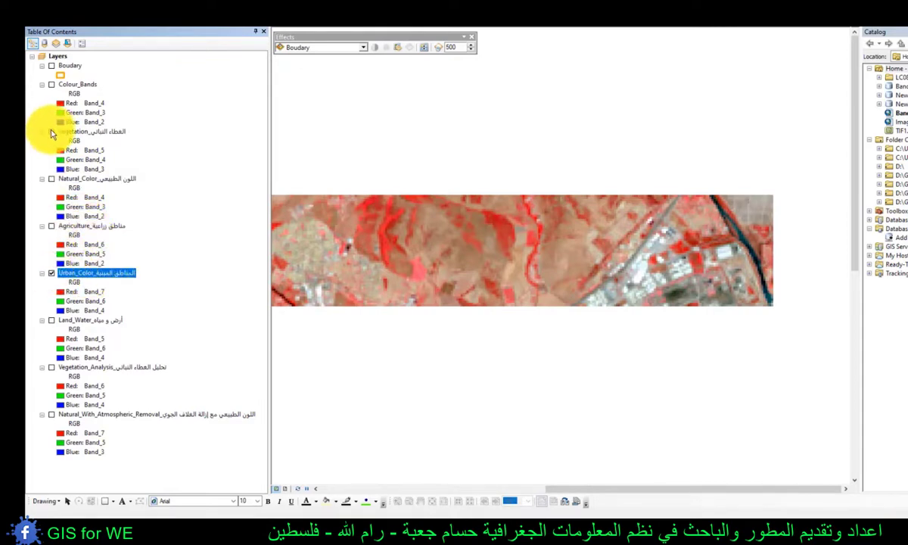
{"action": "left_click", "coordinate": [51, 132]}
{"action": "right_click", "coordinate": [69, 276]}
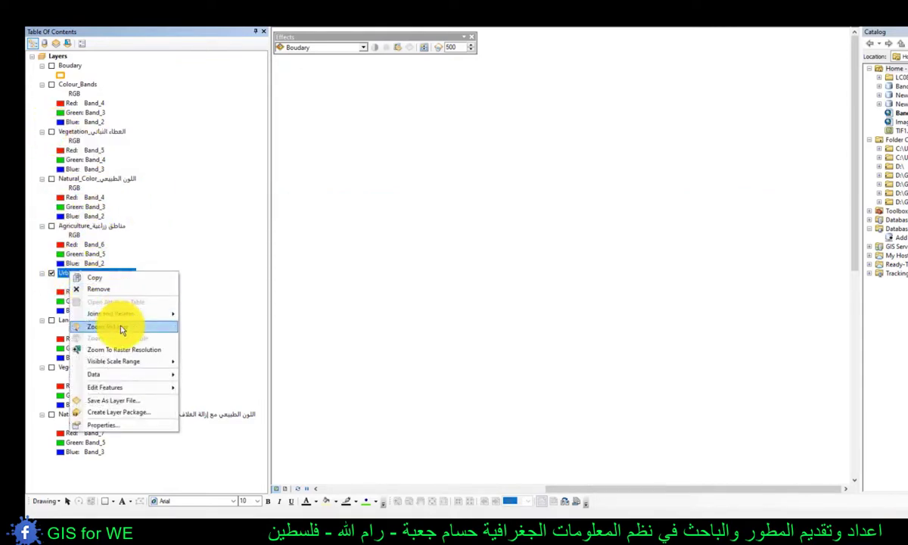
{"action": "left_click", "coordinate": [115, 311]}
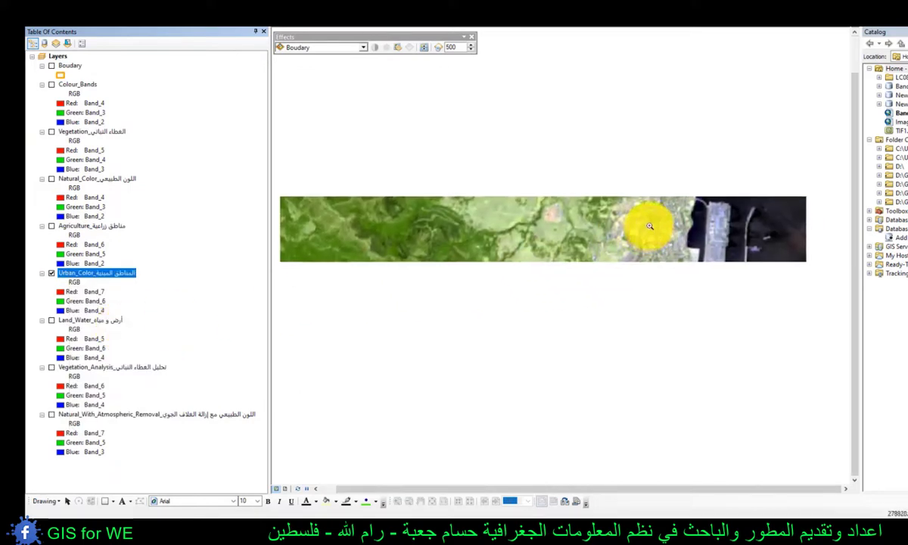
{"action": "left_click", "coordinate": [592, 256]}
{"action": "scroll", "coordinate": [592, 256], "scroll_direction": "up", "scroll_amount": 5}
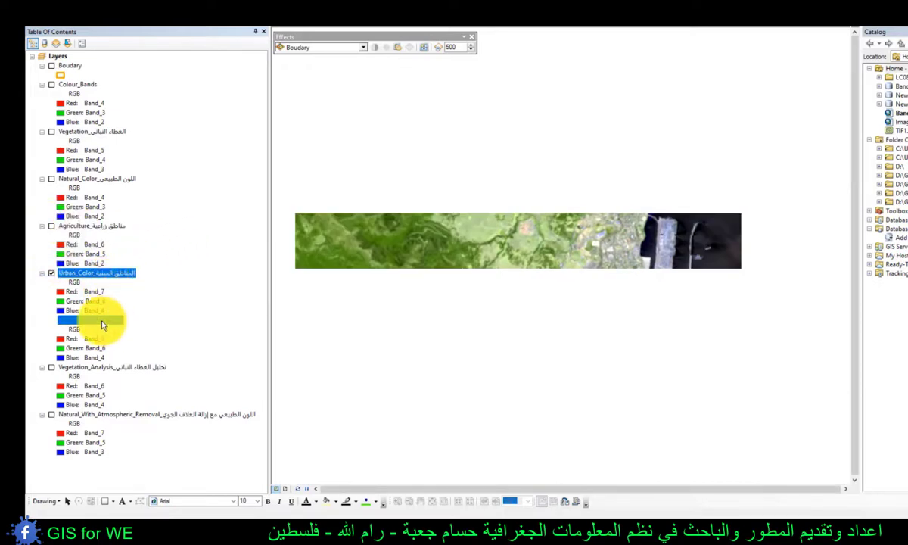
- Display the Land_Water layer in place of Urban_Color and examine its band assignment and image strip
{"action": "left_click", "coordinate": [52, 320]}
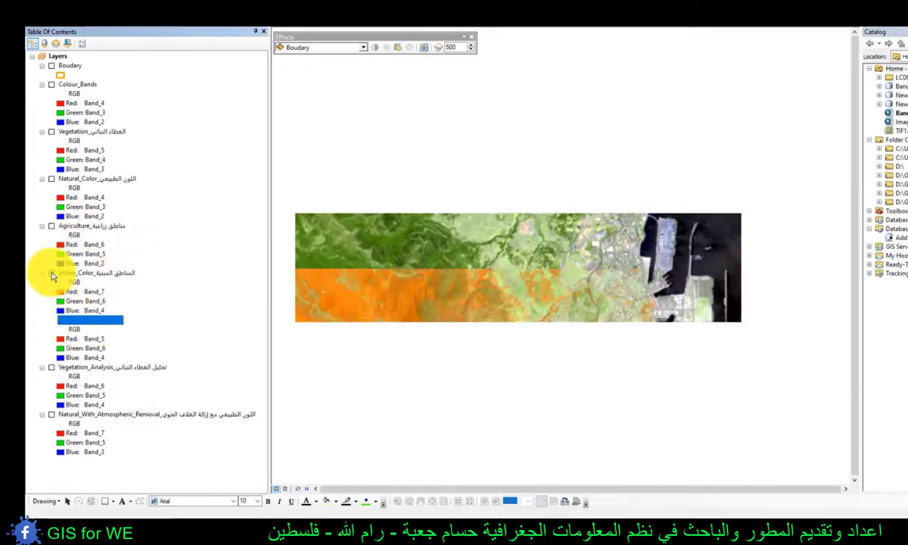
{"action": "left_click", "coordinate": [51, 272]}
{"action": "left_click", "coordinate": [103, 349]}
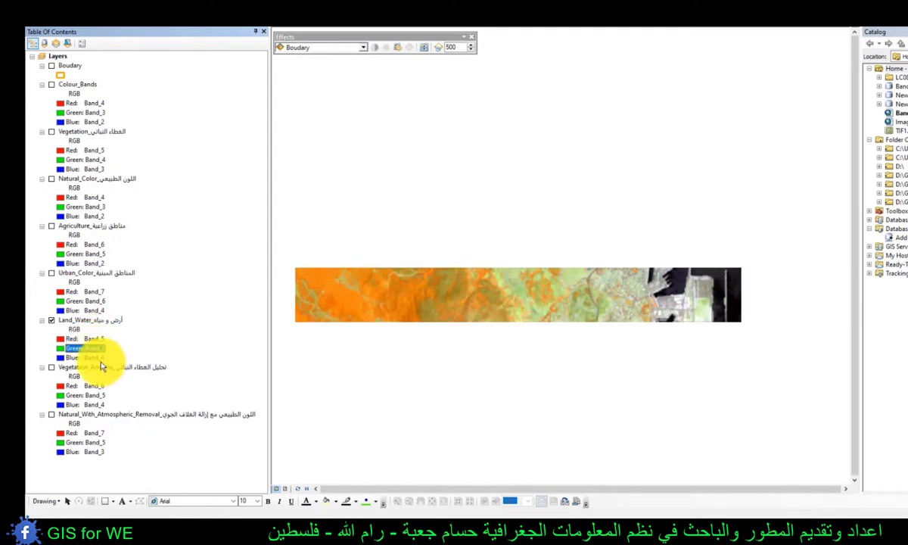
{"action": "left_click", "coordinate": [103, 359]}
{"action": "left_click_drag", "start_coordinate": [558, 367], "coordinate": [552, 311]}
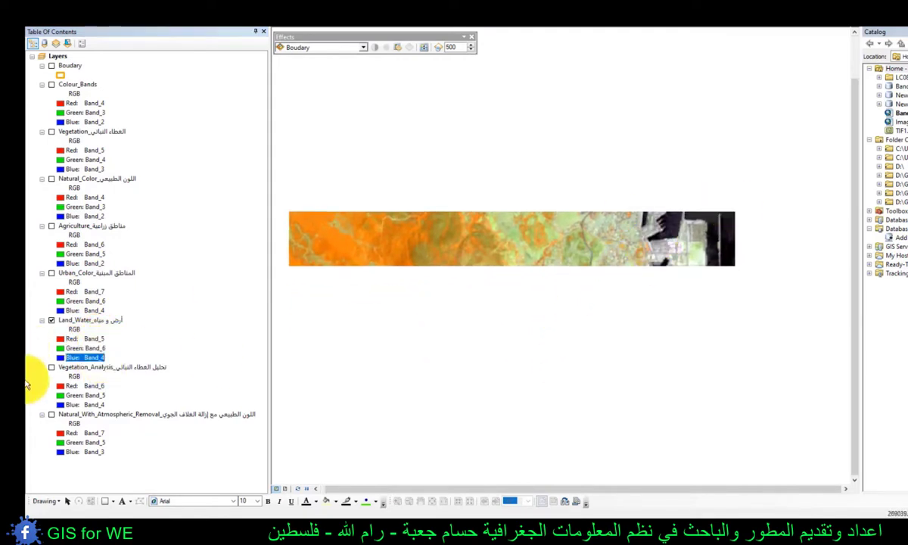
- Display the Vegetation_Analysis layer in place of Land_Water and examine its band assignment and image strip
{"action": "left_click", "coordinate": [51, 320]}
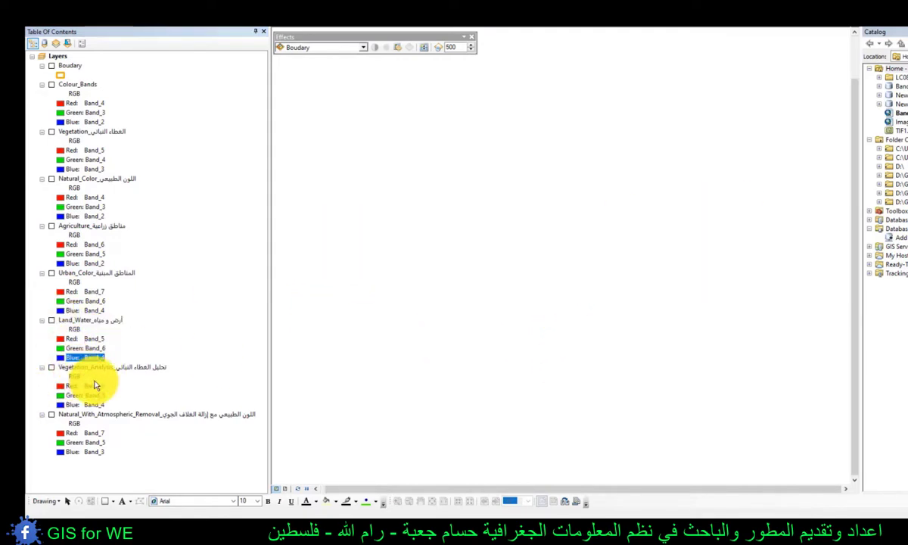
{"action": "left_click", "coordinate": [93, 368]}
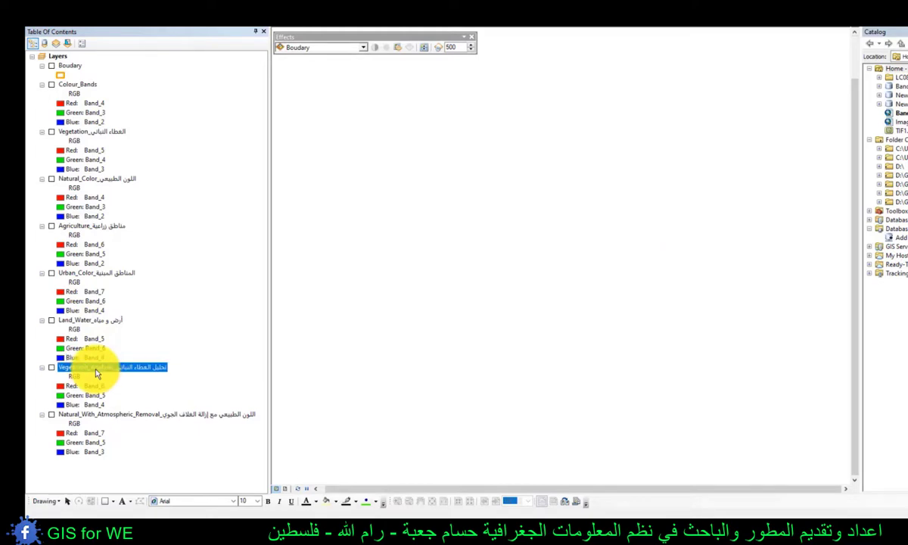
{"action": "left_click", "coordinate": [51, 368]}
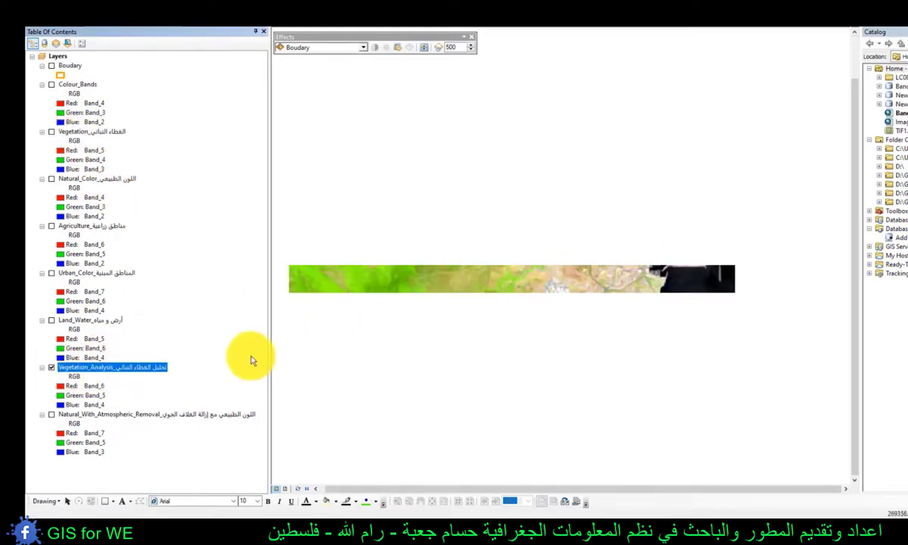
{"action": "left_click", "coordinate": [102, 388]}
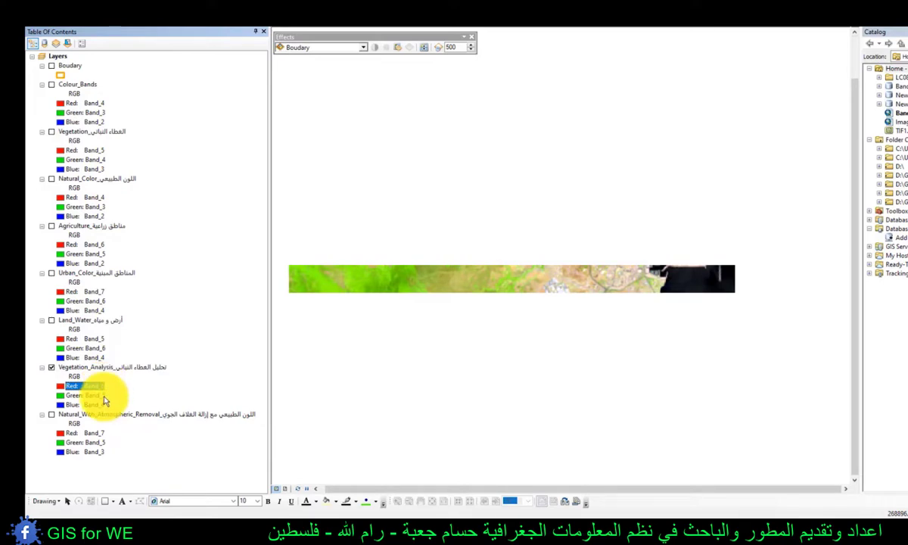
{"action": "left_click_drag", "start_coordinate": [770, 233], "coordinate": [489, 357]}
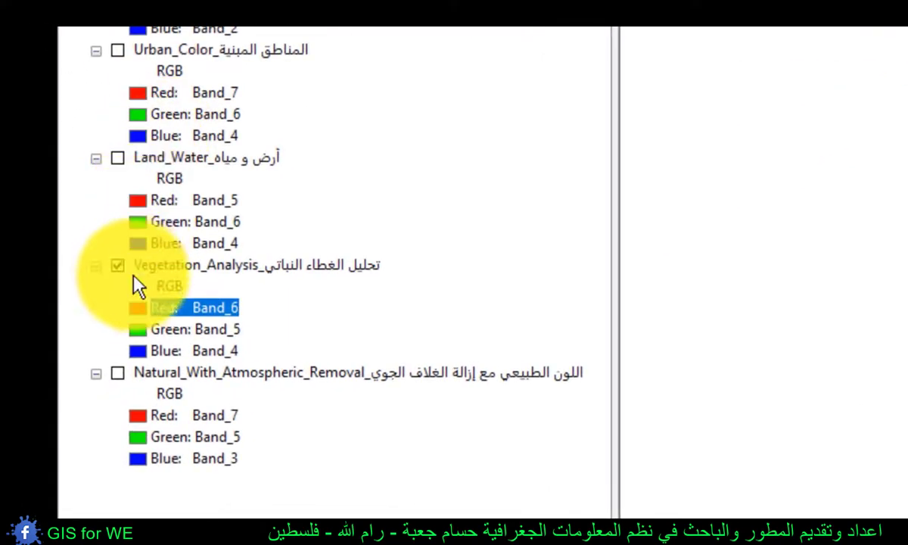
- Show all seven band-combination layers from Vegetation through Natural_With_Atmospheric_Removal together and compare their strips across the whole area
{"action": "left_click", "coordinate": [117, 372]}
{"action": "left_click", "coordinate": [118, 157]}
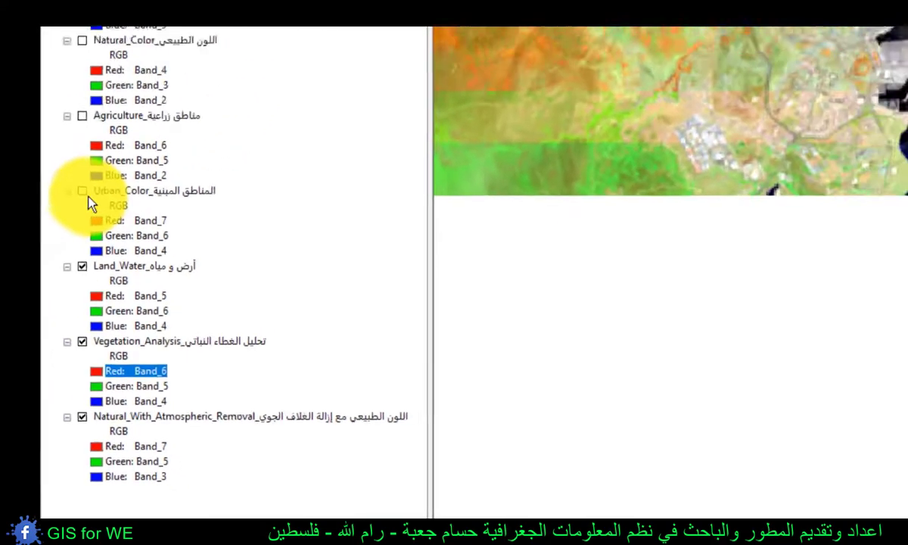
{"action": "left_click", "coordinate": [83, 191]}
{"action": "left_click", "coordinate": [82, 116]}
{"action": "left_click", "coordinate": [82, 40]}
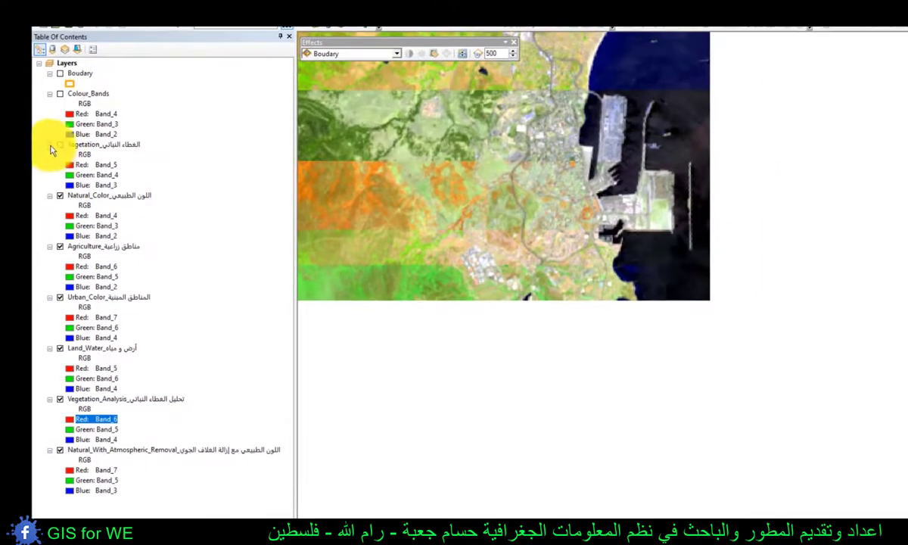
{"action": "left_click", "coordinate": [60, 145]}
{"action": "left_click_drag", "start_coordinate": [526, 178], "coordinate": [680, 331]}
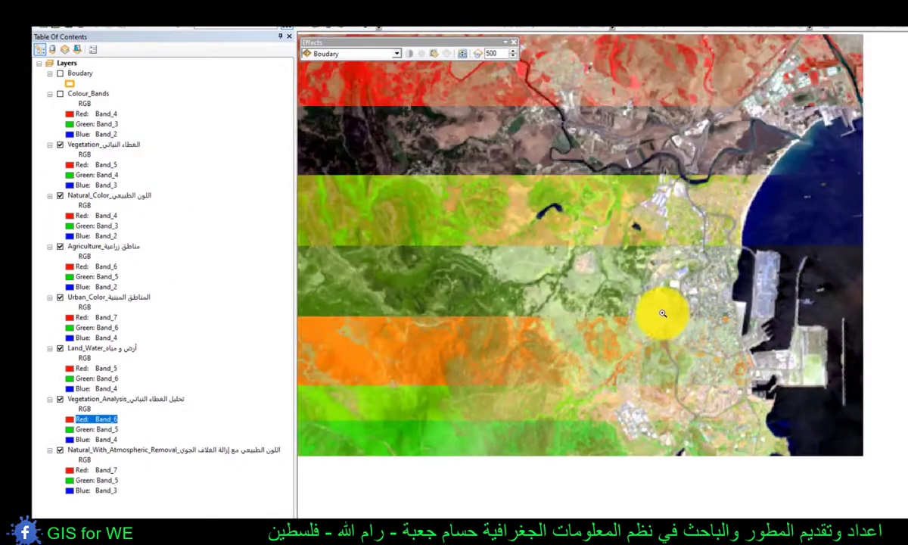
{"action": "scroll", "coordinate": [662, 313], "scroll_direction": "down", "scroll_amount": 2}
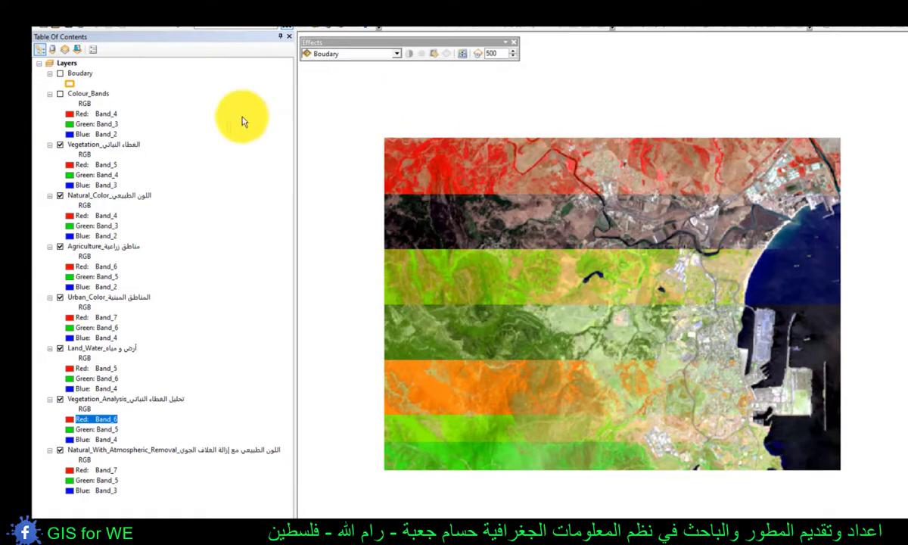
- Turn off all seven band-combination layers at once and display the Colour_Bands layer instead
{"action": "left_click", "coordinate": [132, 145]}
{"action": "left_click", "coordinate": [113, 452], "text": "shift"}
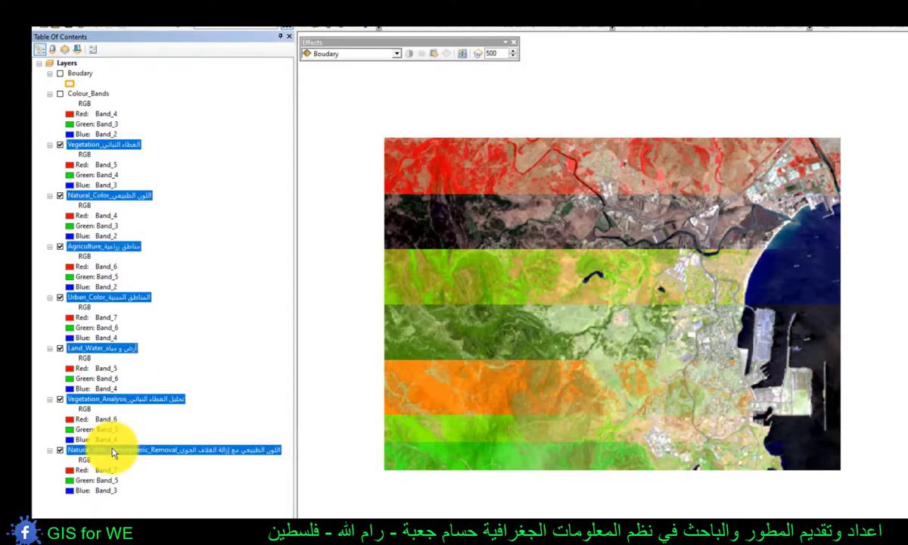
{"action": "right_click", "coordinate": [115, 451]}
{"action": "left_click", "coordinate": [141, 505]}
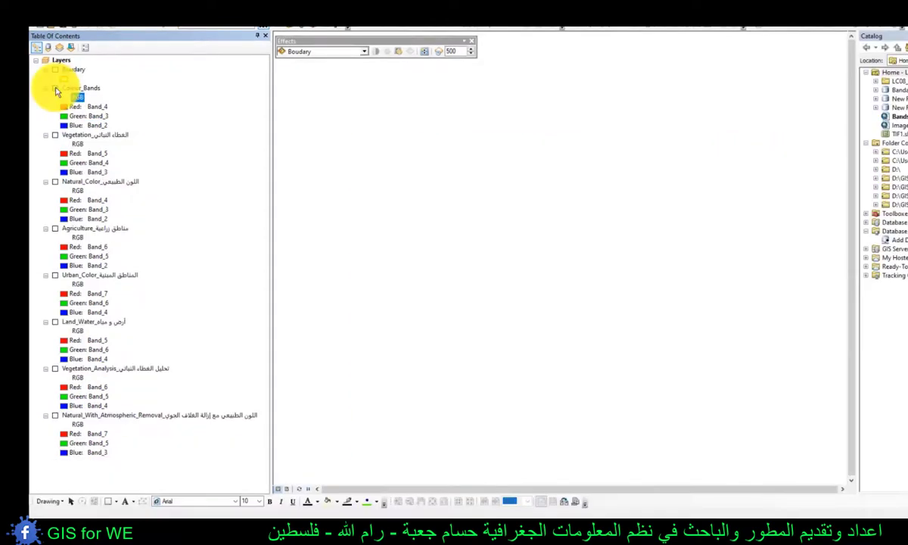
{"action": "left_click", "coordinate": [55, 88]}
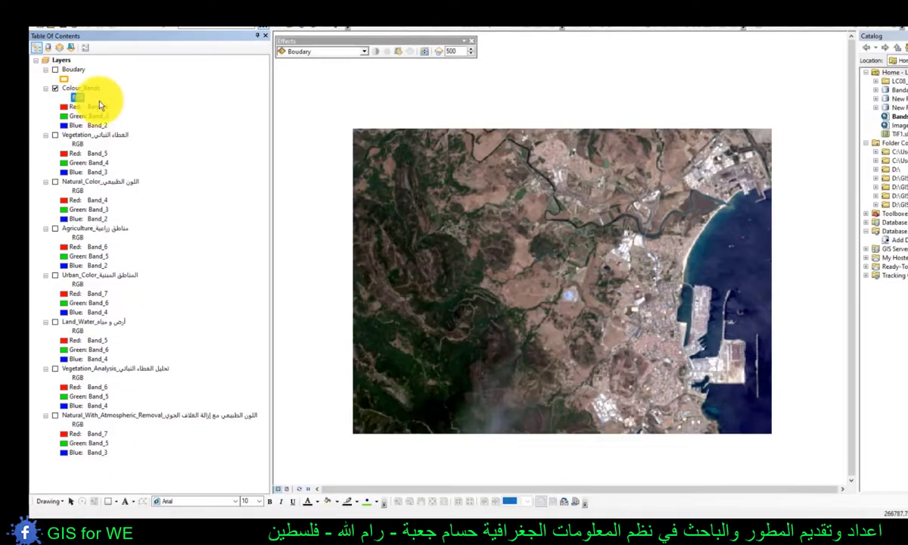
- Display Colour_Bands in urban color with Band_7 as red, Band_6 as green and Band_4 as blue, then inspect the image
{"action": "left_click", "coordinate": [113, 276]}
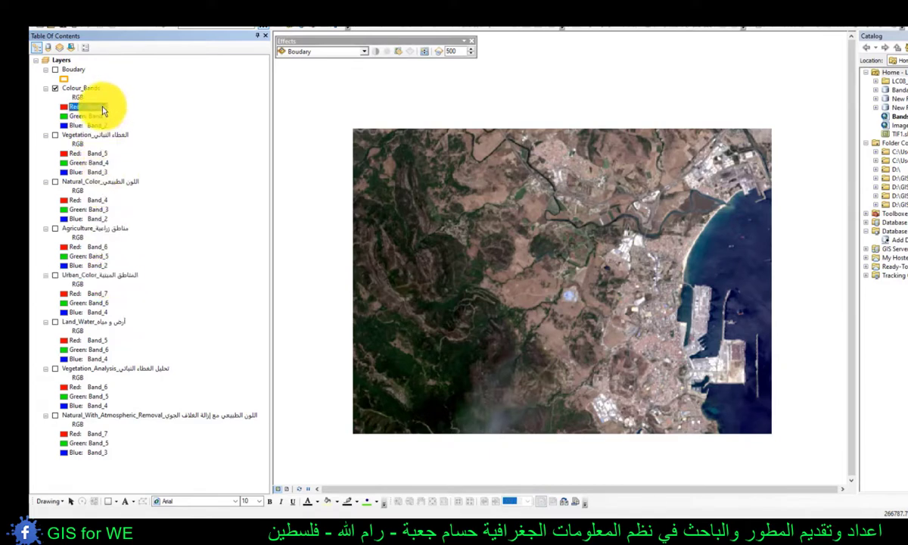
{"action": "left_click", "coordinate": [65, 110]}
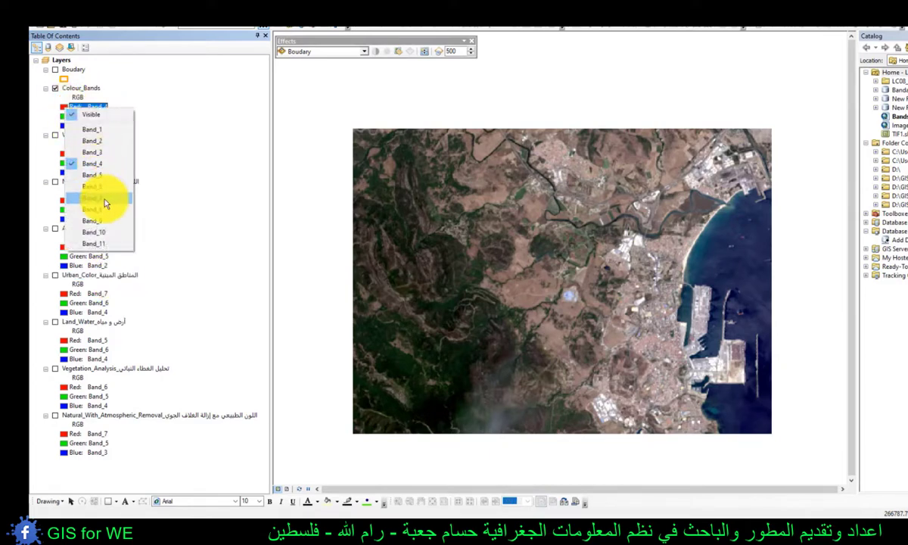
{"action": "left_click", "coordinate": [97, 187]}
{"action": "left_click", "coordinate": [68, 118]}
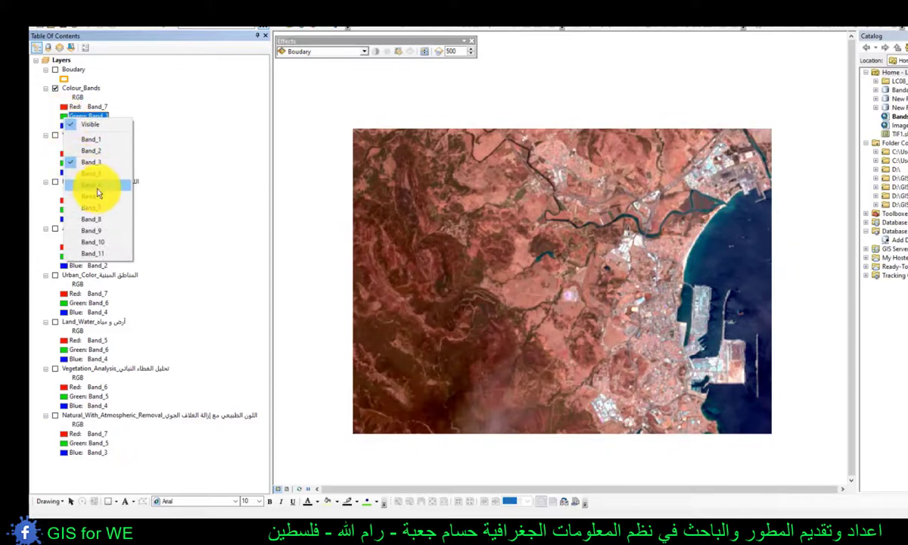
{"action": "left_click", "coordinate": [104, 197]}
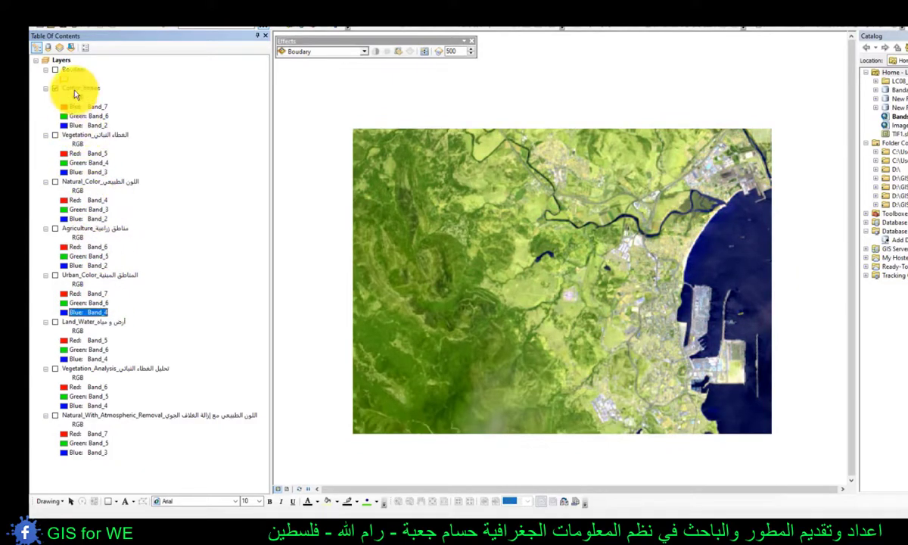
{"action": "left_click", "coordinate": [66, 125]}
{"action": "left_click", "coordinate": [88, 176]}
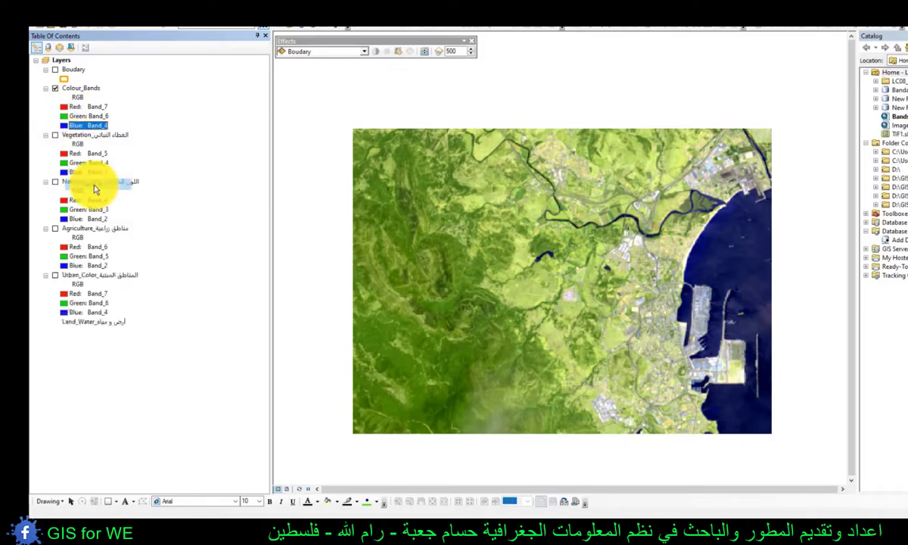
{"action": "left_click_drag", "start_coordinate": [725, 371], "coordinate": [649, 325]}
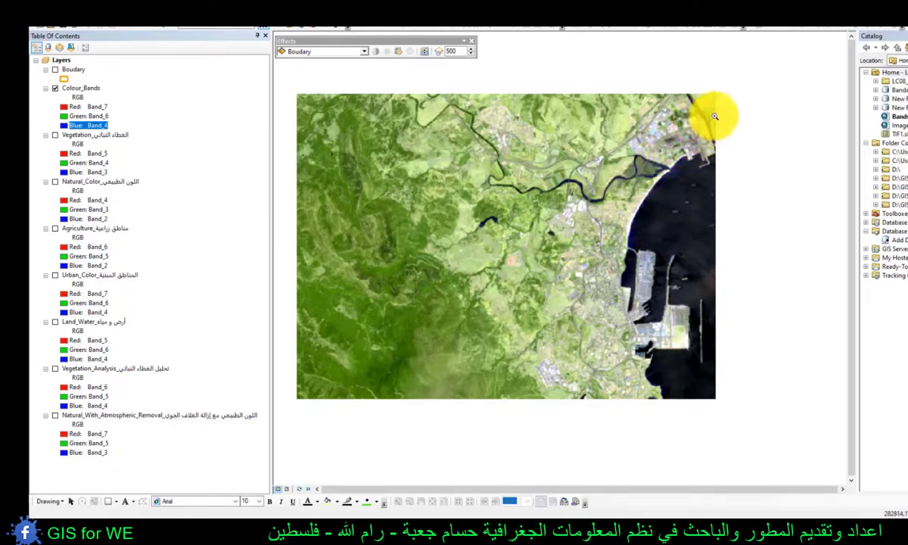
{"action": "left_click_drag", "start_coordinate": [770, 198], "coordinate": [502, 417]}
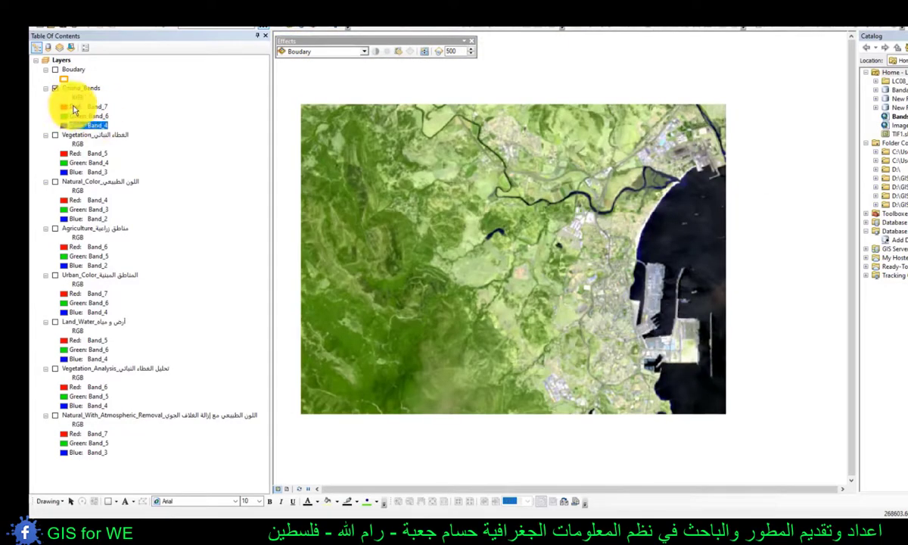
- Display Colour_Bands in natural color with Band_4 as red, Band_3 as green and Band_2 as blue
{"action": "left_click", "coordinate": [64, 109]}
{"action": "left_click", "coordinate": [90, 157]}
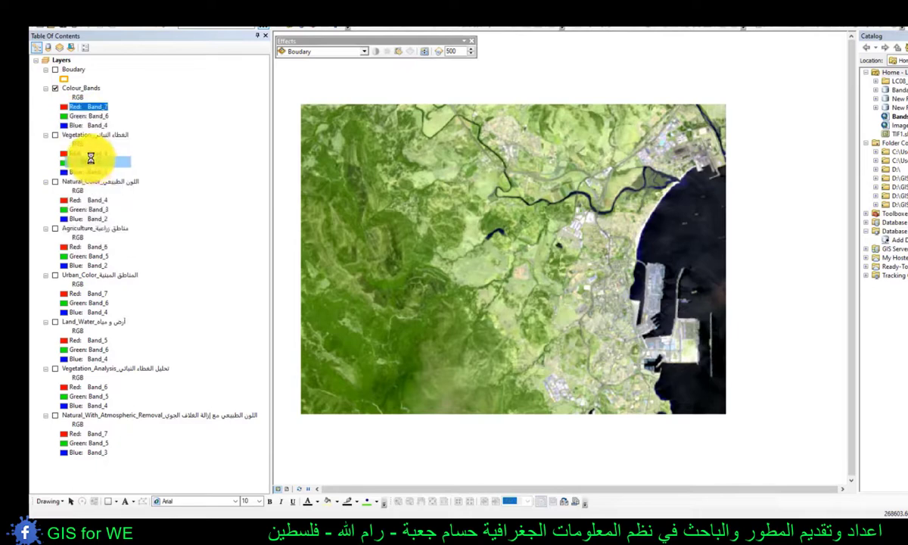
{"action": "left_click", "coordinate": [70, 117]}
{"action": "left_click", "coordinate": [89, 161]}
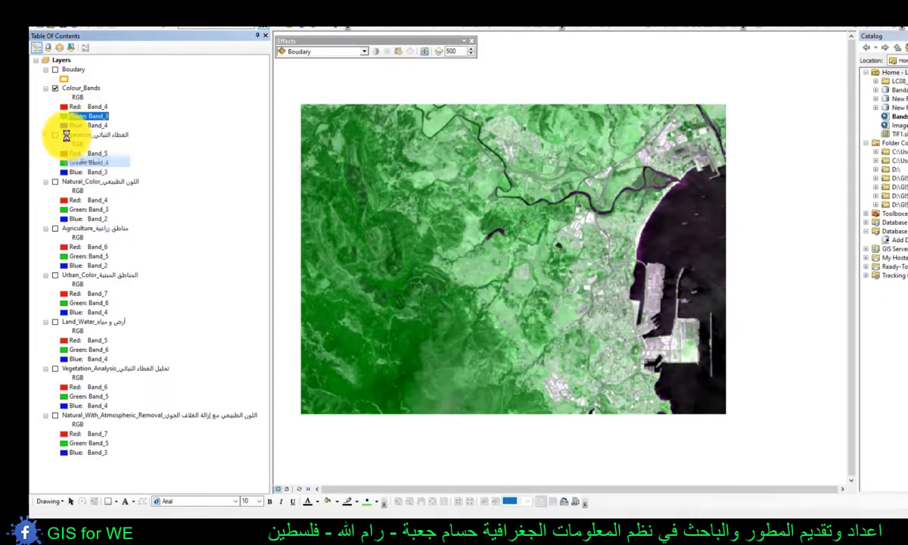
{"action": "left_click", "coordinate": [69, 125]}
{"action": "left_click", "coordinate": [94, 169]}
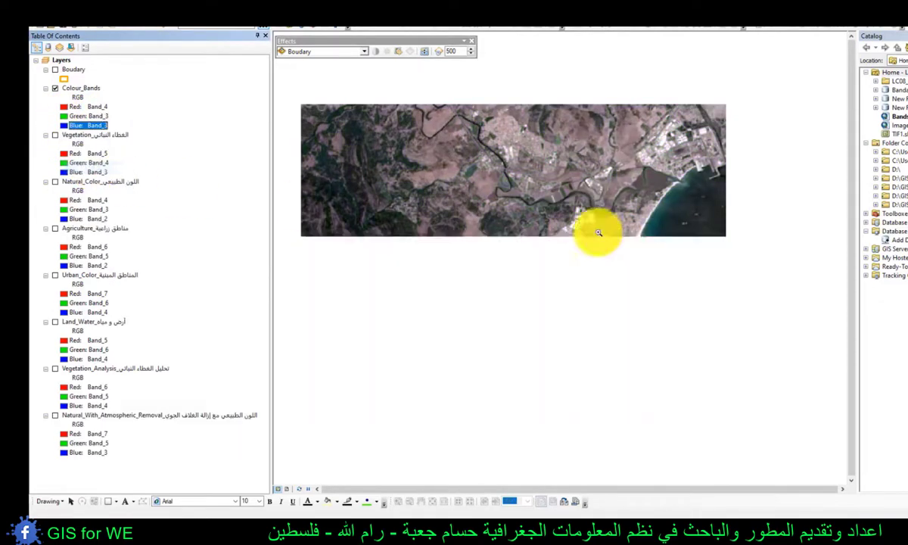
{"action": "left_click", "coordinate": [66, 126]}
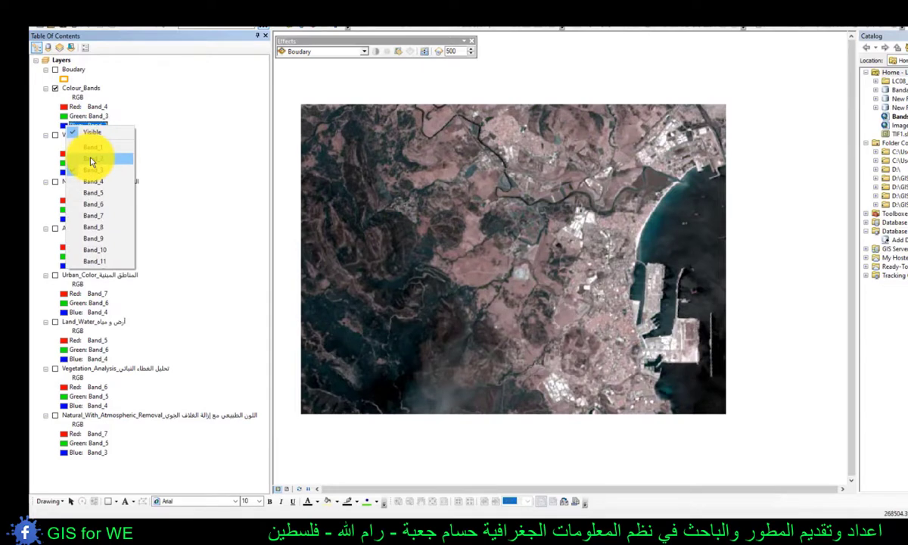
{"action": "left_click", "coordinate": [91, 161]}
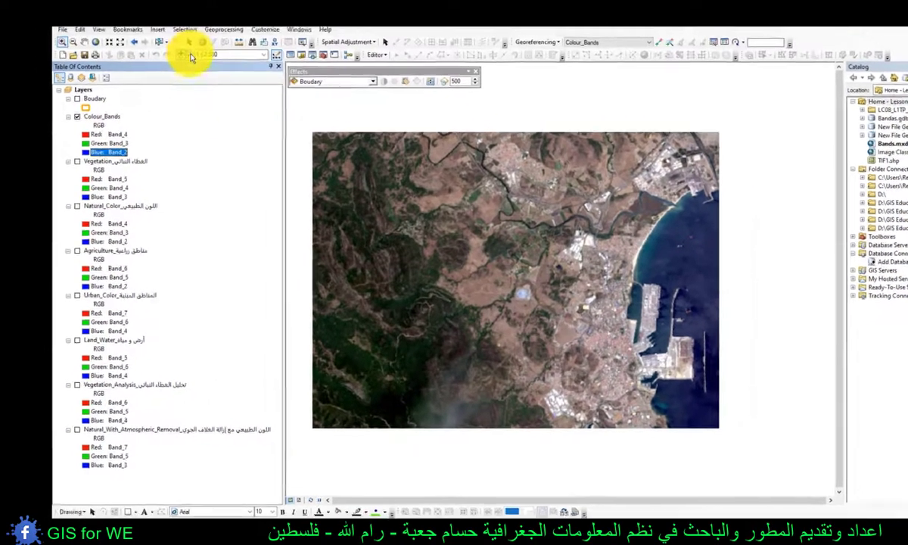
- Add the Imagery basemap beneath the Colour_Bands image
{"action": "left_click", "coordinate": [182, 41]}
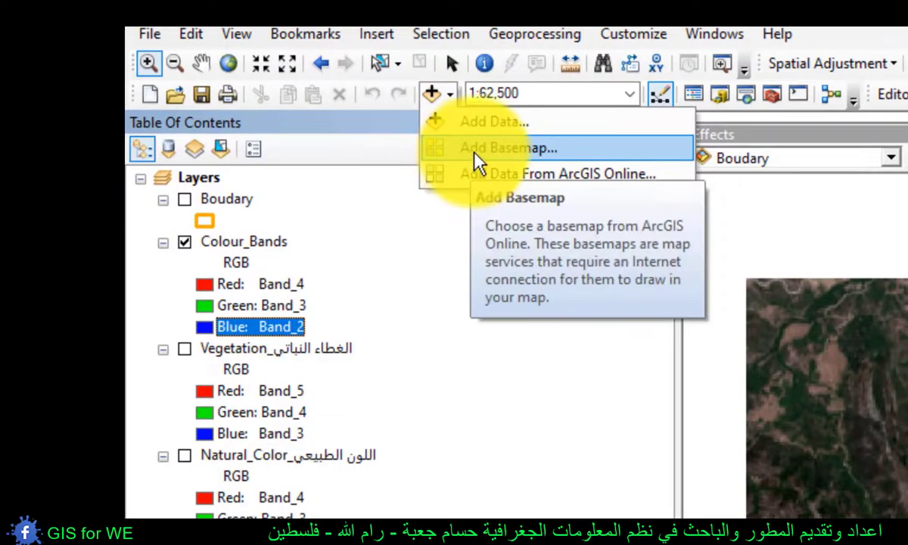
{"action": "left_click", "coordinate": [475, 155]}
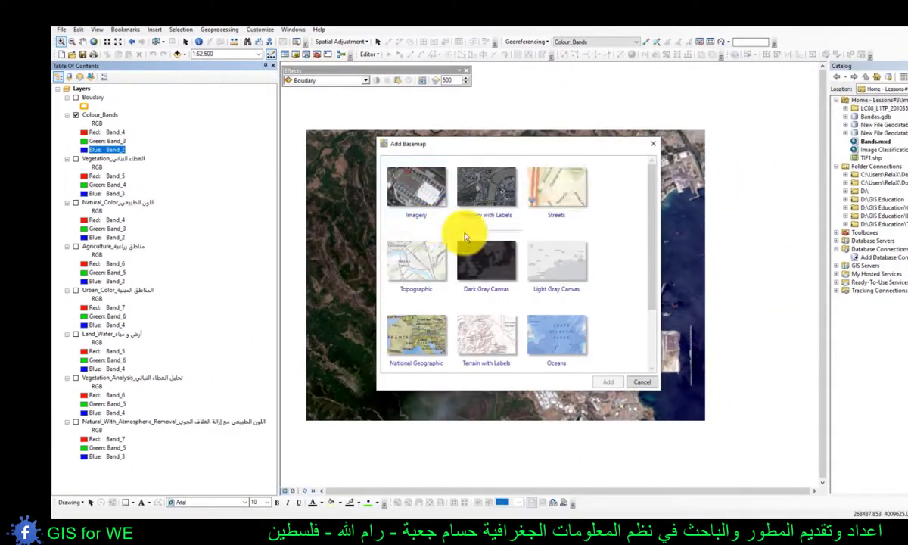
{"action": "left_click", "coordinate": [417, 198]}
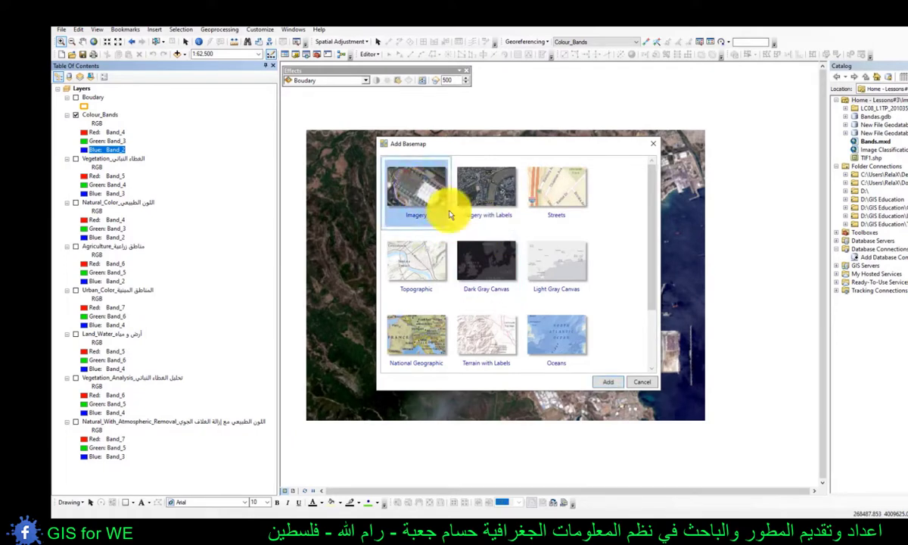
{"action": "left_click", "coordinate": [614, 381]}
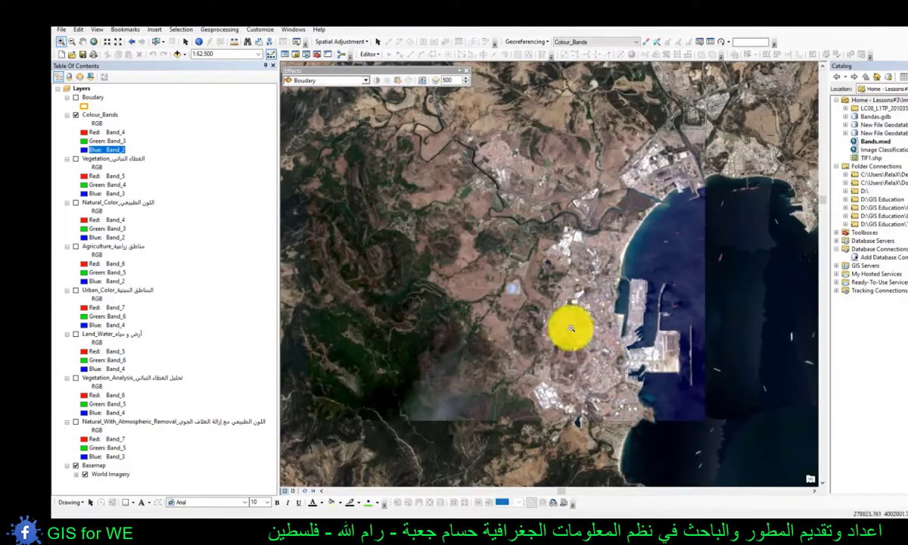
- Turn off Colour_Bands around the harbour and city to examine the World Imagery basemap alone
{"action": "left_click_drag", "start_coordinate": [702, 217], "coordinate": [518, 387]}
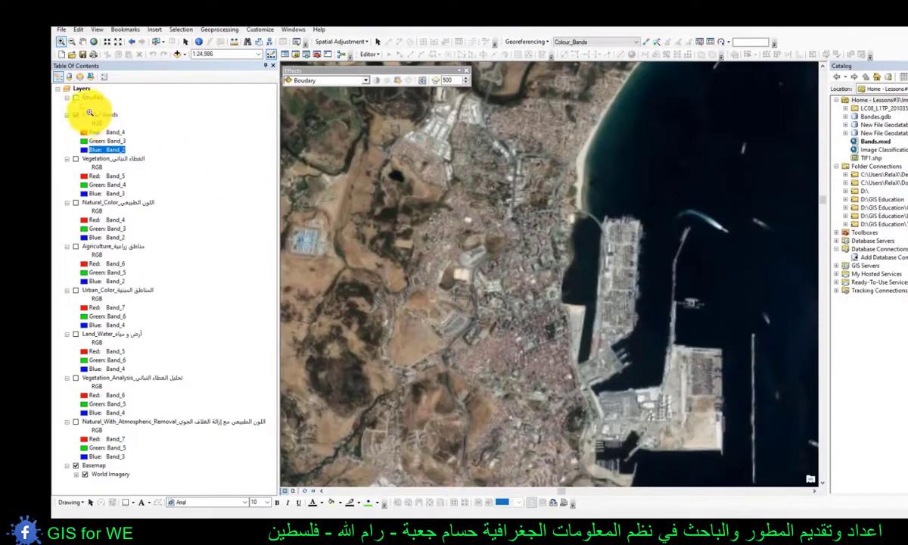
{"action": "left_click", "coordinate": [98, 115]}
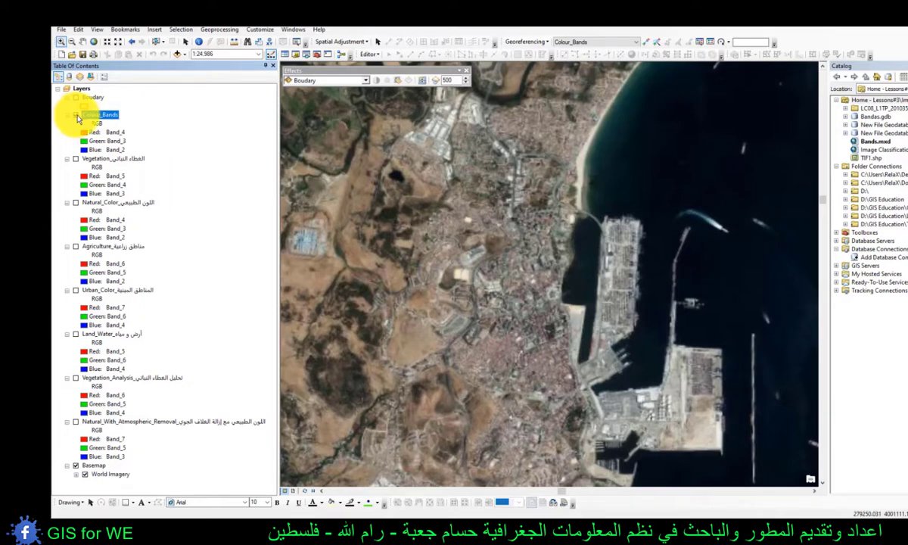
{"action": "left_click", "coordinate": [76, 115]}
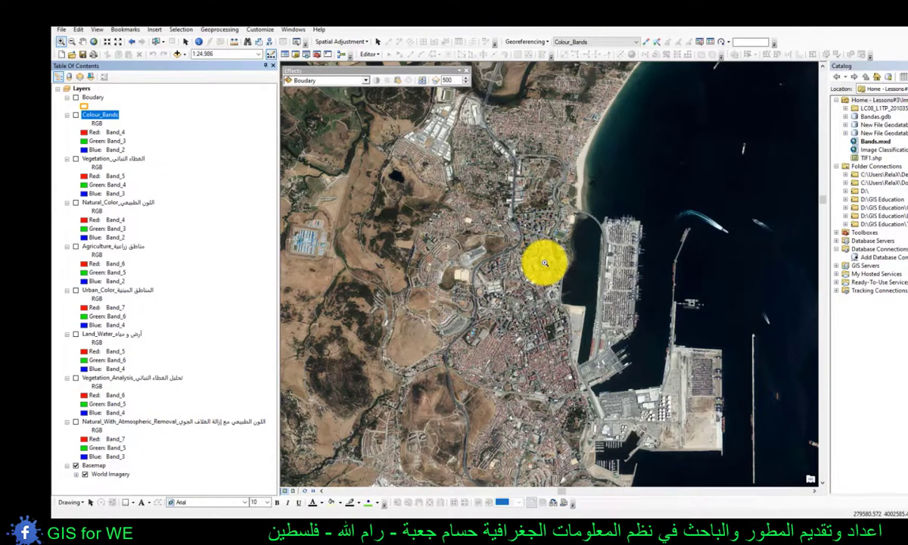
- Examine the cell size in the raster source properties of the Colour_Bands layer, then close them
{"action": "double_click", "coordinate": [93, 116]}
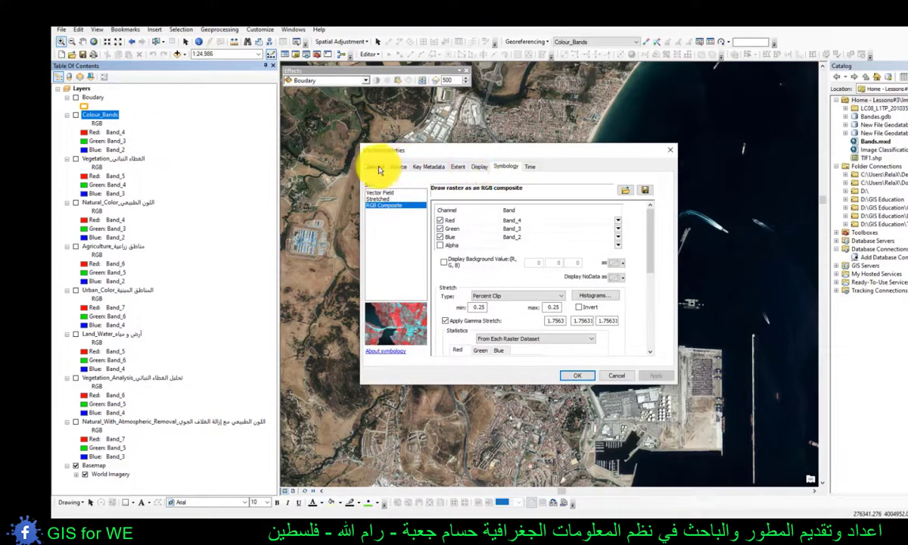
{"action": "left_click", "coordinate": [399, 167]}
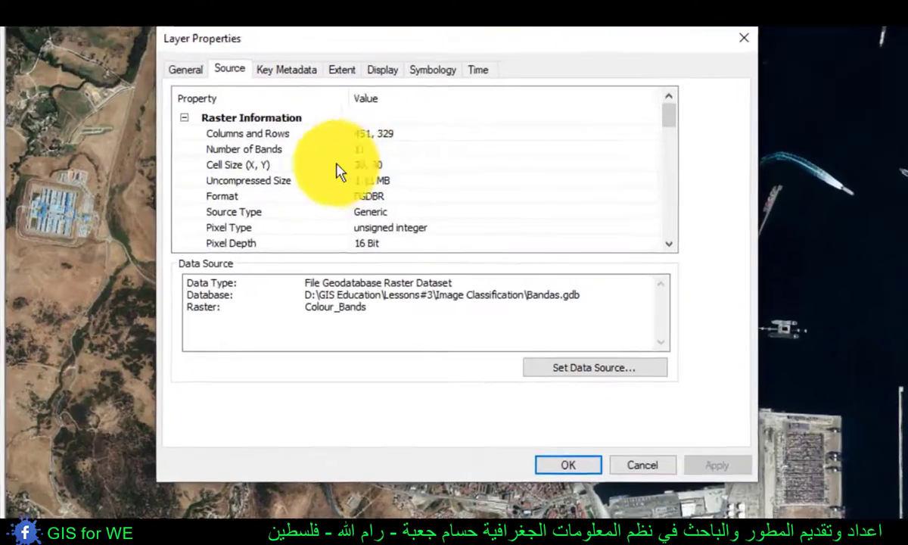
{"action": "left_click", "coordinate": [280, 165]}
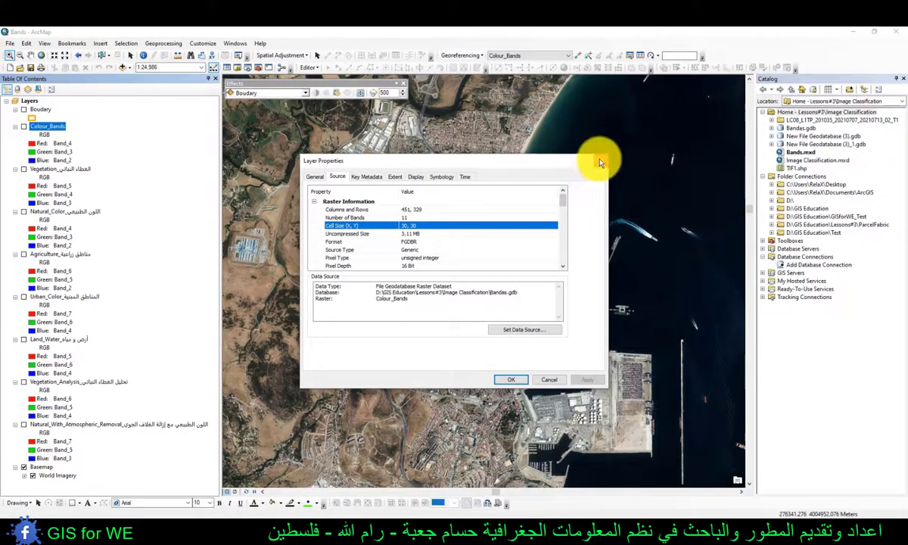
{"action": "left_click", "coordinate": [600, 163]}
- Switch Colour_Bands on and off repeatedly to compare its detail with the World Imagery basemap, leaving it displayed
{"action": "left_click", "coordinate": [53, 474]}
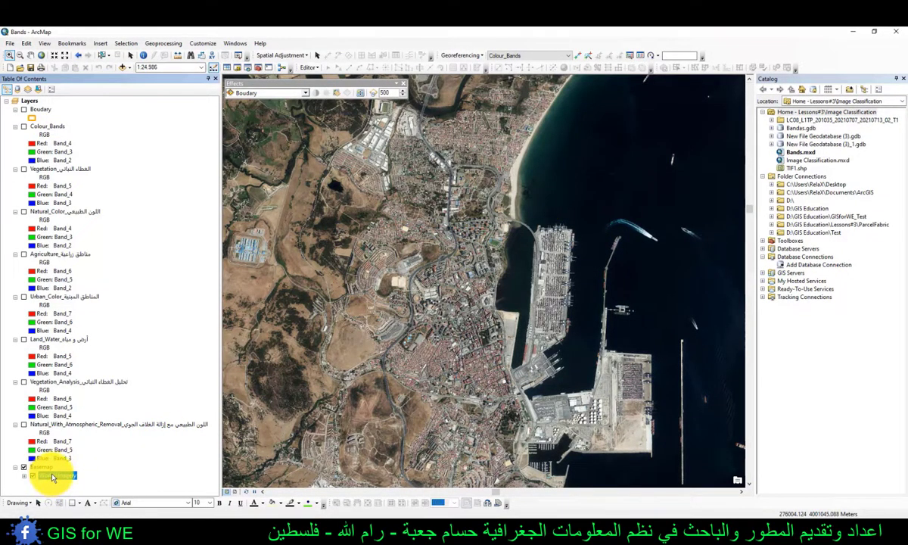
{"action": "left_click", "coordinate": [24, 127]}
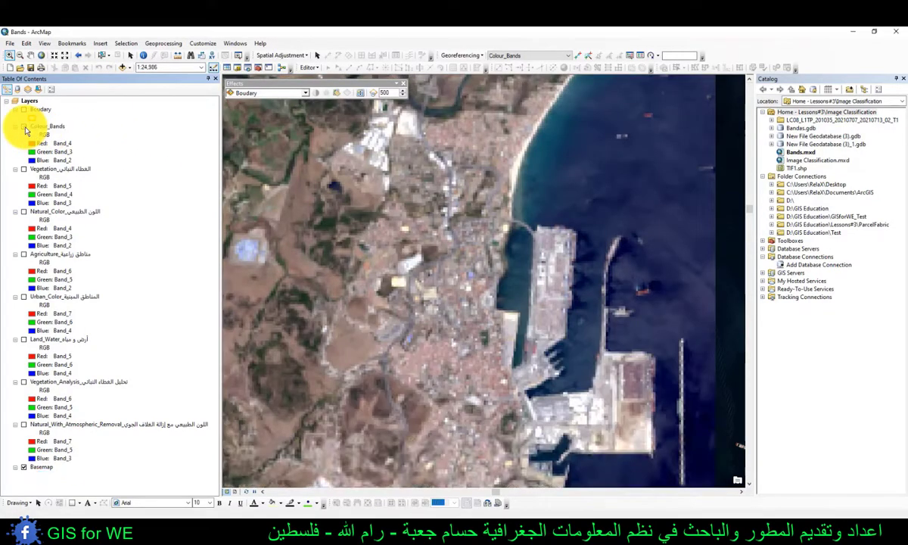
{"action": "left_click", "coordinate": [24, 127]}
{"action": "left_click", "coordinate": [24, 127]}
{"action": "left_click", "coordinate": [24, 127]}
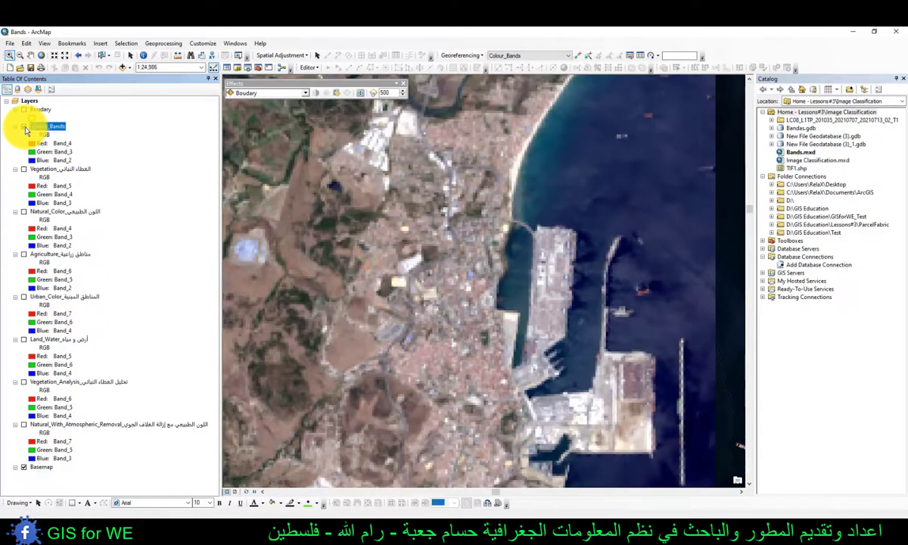
{"action": "left_click", "coordinate": [24, 127]}
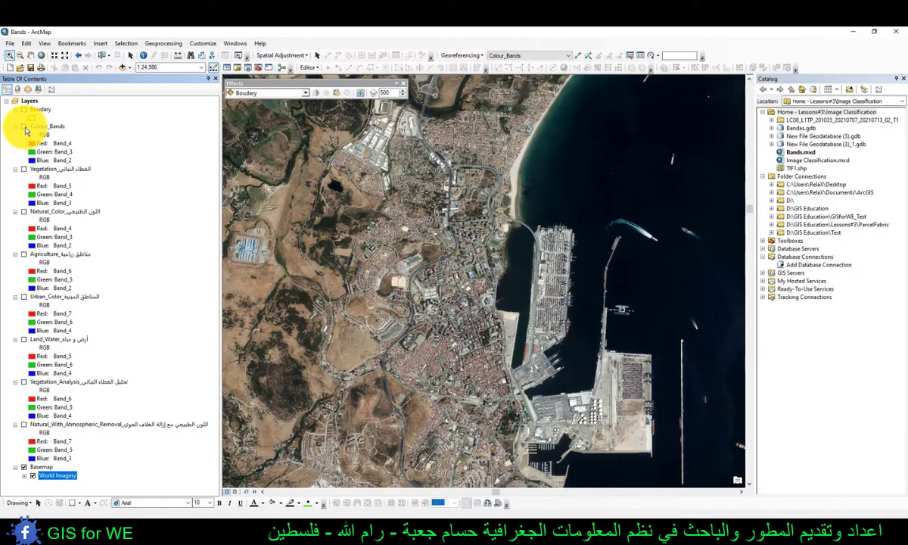
{"action": "left_click", "coordinate": [24, 127]}
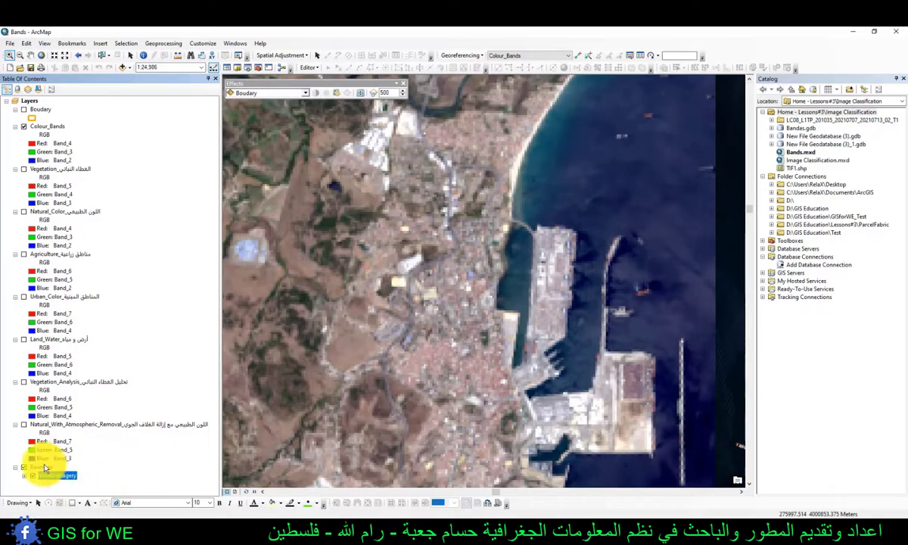
- Remove the basemap from the map and show the full extent of the Colour_Bands layer
{"action": "right_click", "coordinate": [44, 468]}
{"action": "left_click", "coordinate": [84, 358]}
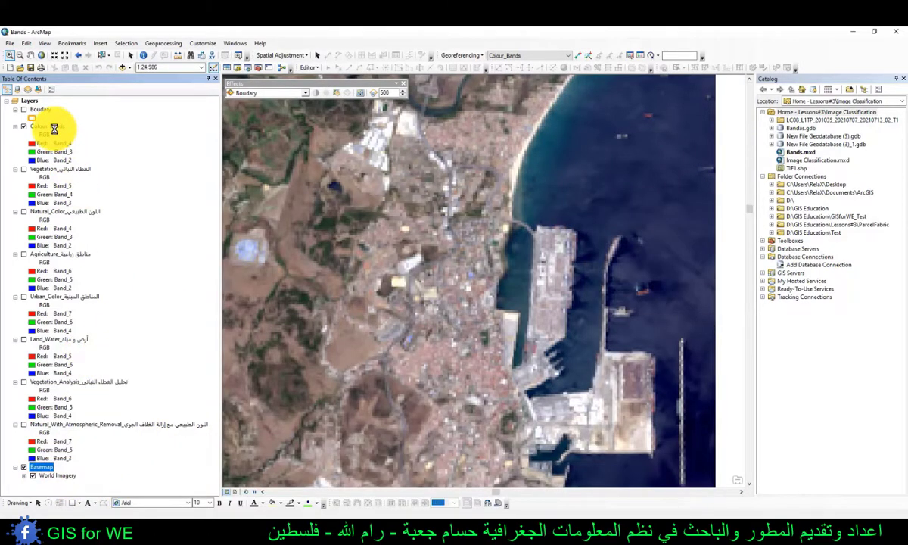
{"action": "right_click", "coordinate": [49, 126]}
{"action": "left_click", "coordinate": [79, 180]}
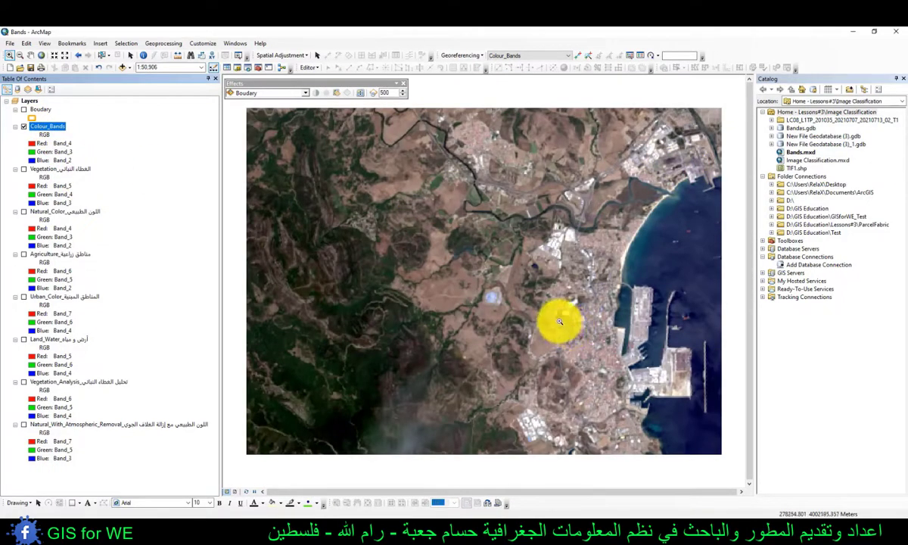
- Switch to the Untitled ArcMap document and examine the whole Study_Area2 image, toggling its visibility
{"action": "left_click", "coordinate": [852, 33]}
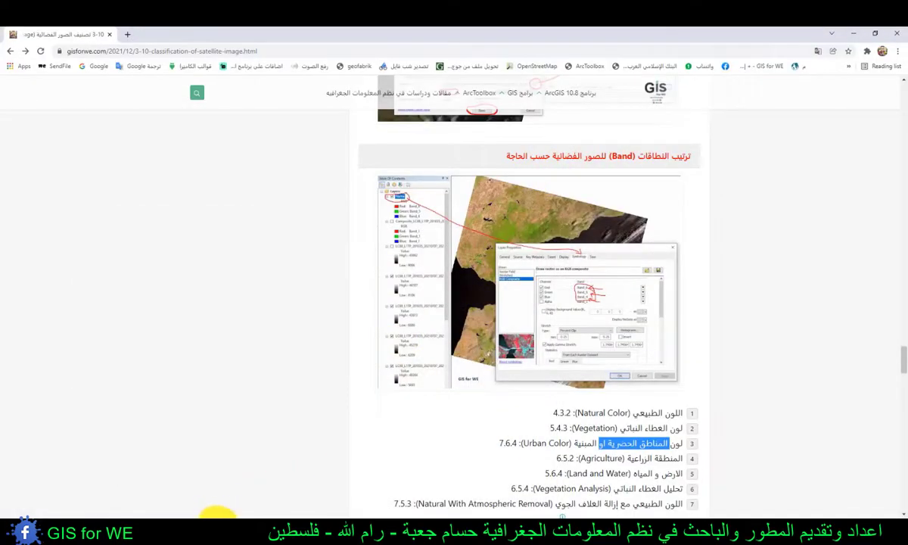
{"action": "mouse_move", "coordinate": [218, 517]}
{"action": "left_click", "coordinate": [196, 501]}
{"action": "left_click", "coordinate": [189, 497]}
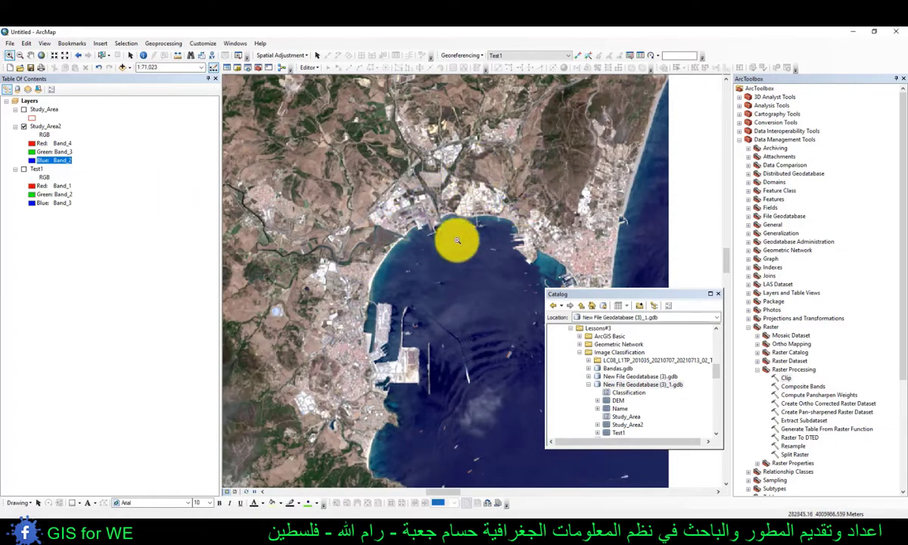
{"action": "scroll", "coordinate": [474, 283], "scroll_direction": "up", "scroll_amount": 2}
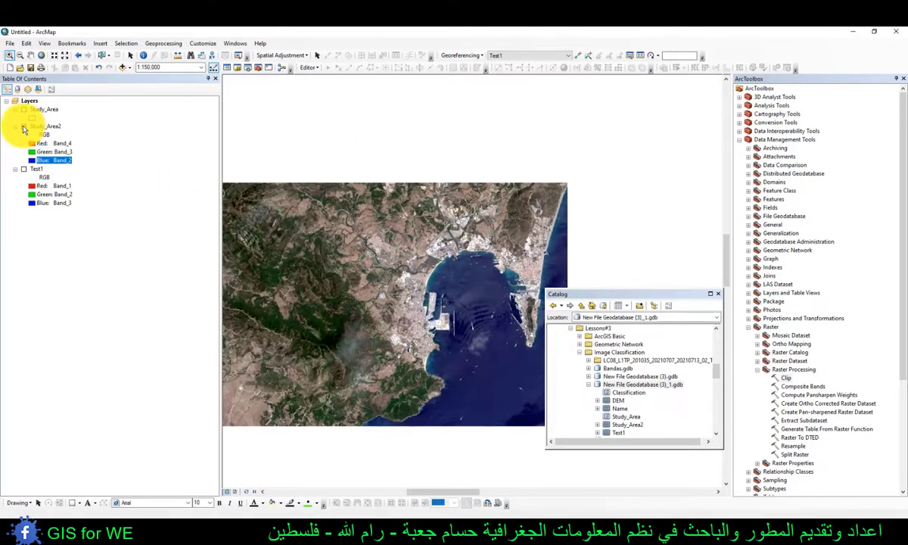
{"action": "left_click", "coordinate": [23, 127]}
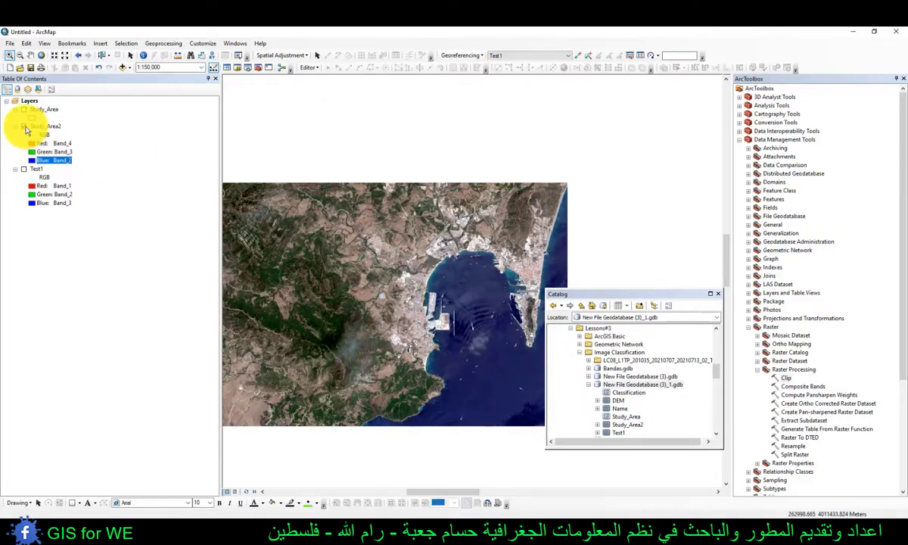
{"action": "left_click", "coordinate": [24, 128]}
- Show the Image Classification toolbar, place it above the Study_Area2 image and look through its classification methods
{"action": "right_click", "coordinate": [369, 48]}
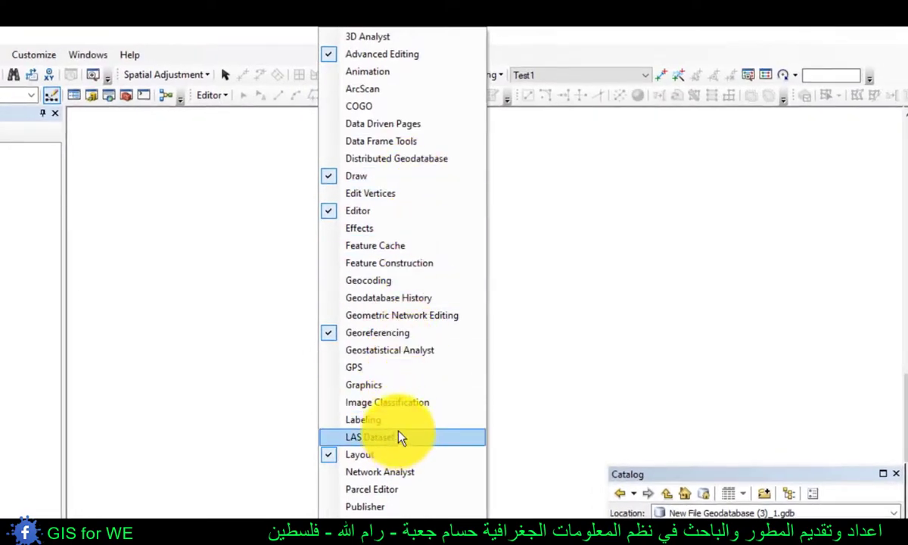
{"action": "left_click", "coordinate": [350, 411]}
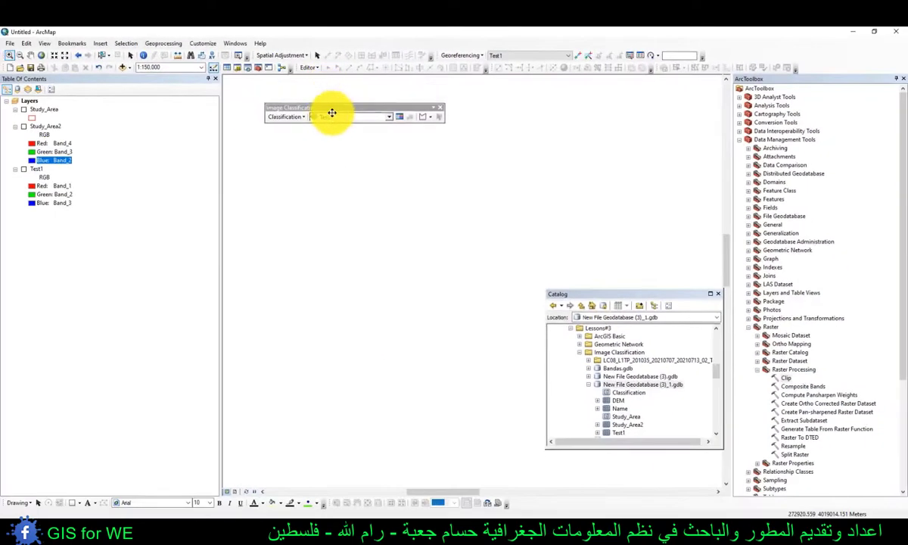
{"action": "left_click_drag", "start_coordinate": [248, 169], "coordinate": [237, 244]}
{"action": "left_click", "coordinate": [300, 148]}
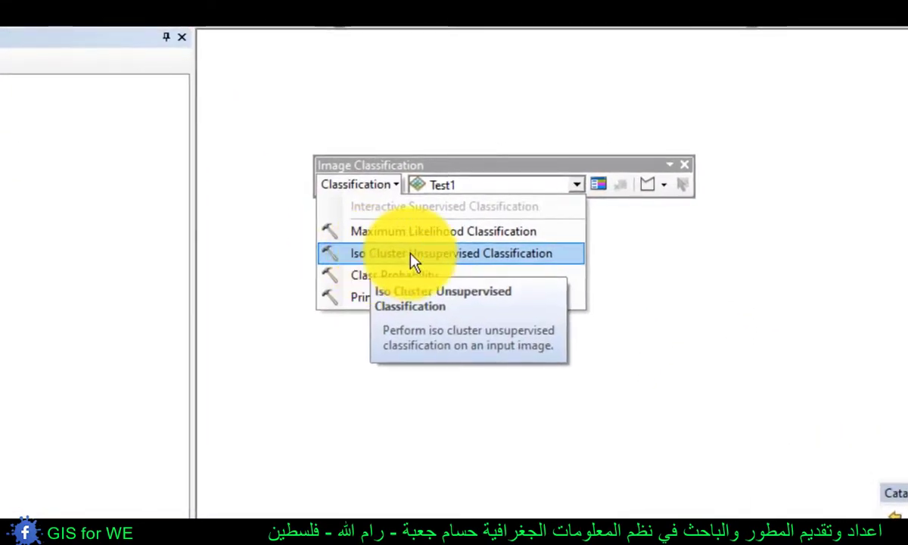
{"action": "left_click", "coordinate": [425, 166]}
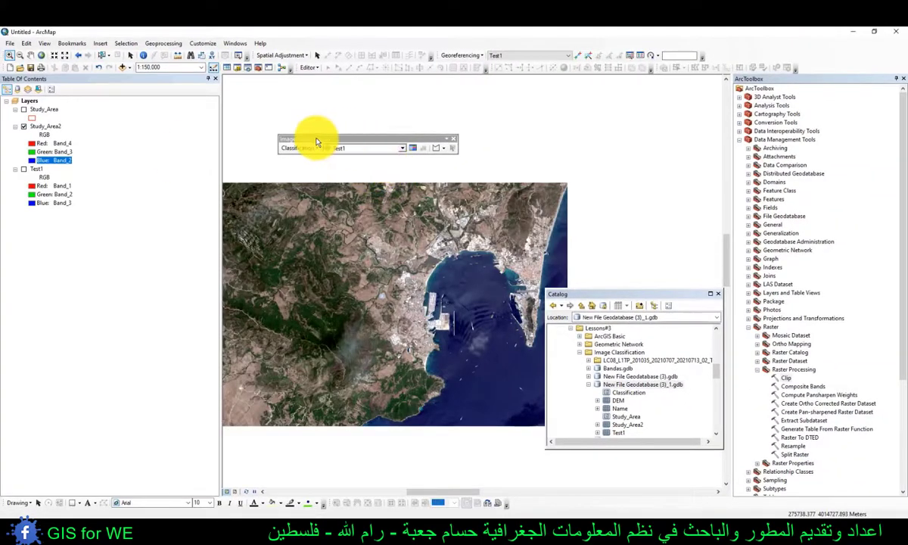
{"action": "left_click_drag", "start_coordinate": [316, 139], "coordinate": [326, 131]}
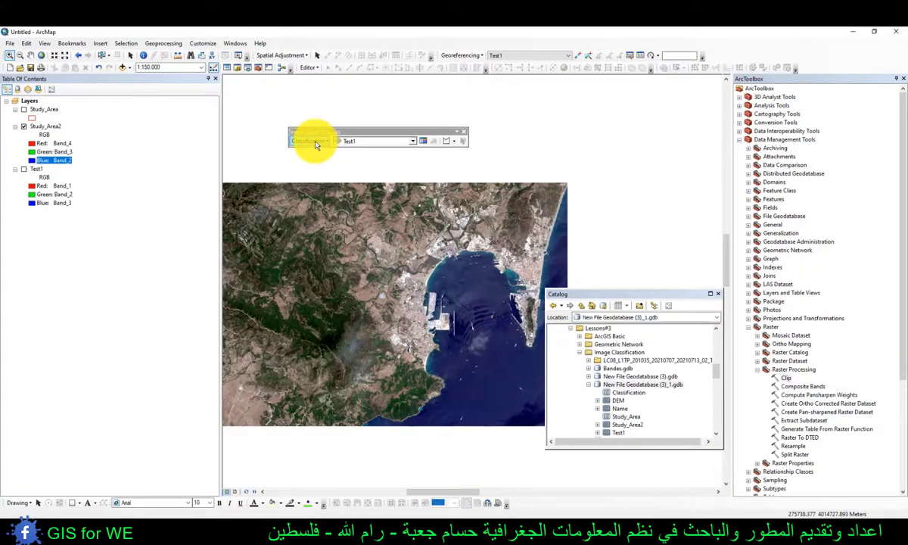
{"action": "left_click", "coordinate": [316, 143]}
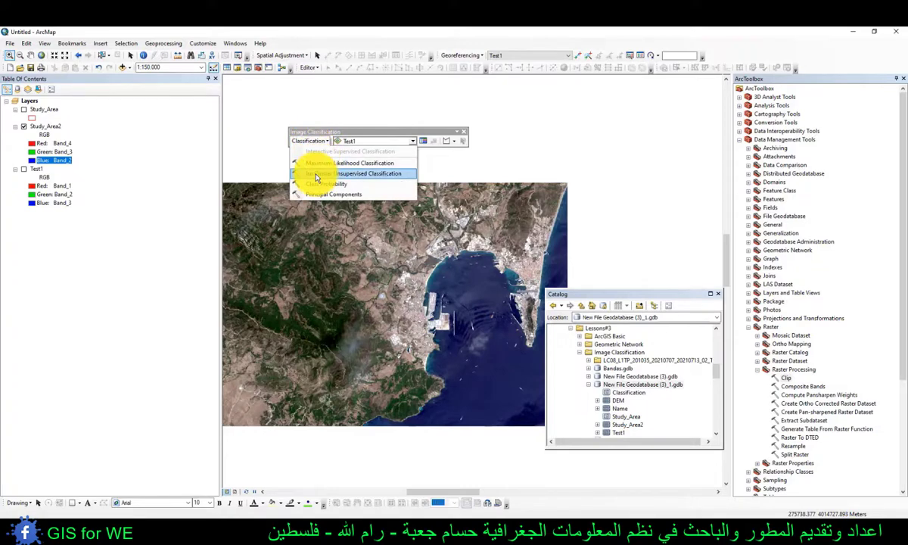
{"action": "left_click", "coordinate": [316, 176]}
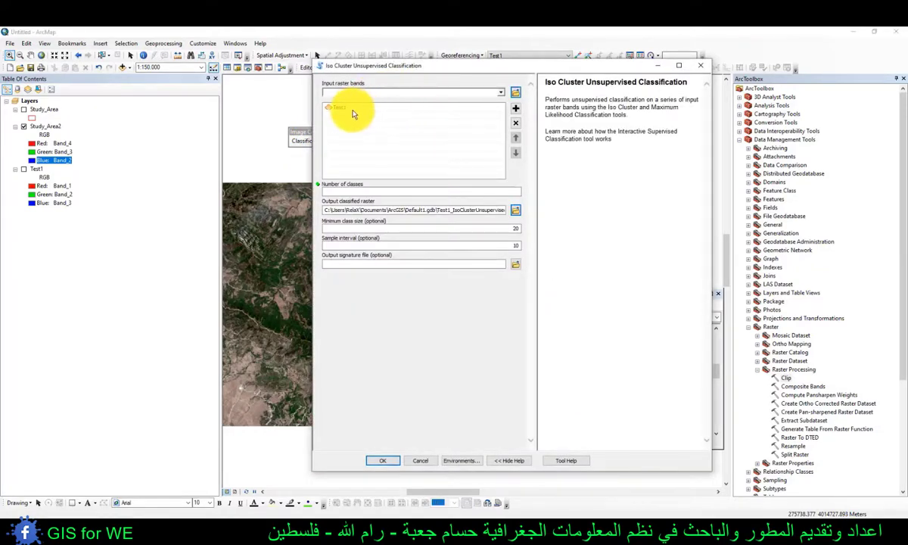
{"action": "left_click", "coordinate": [342, 109]}
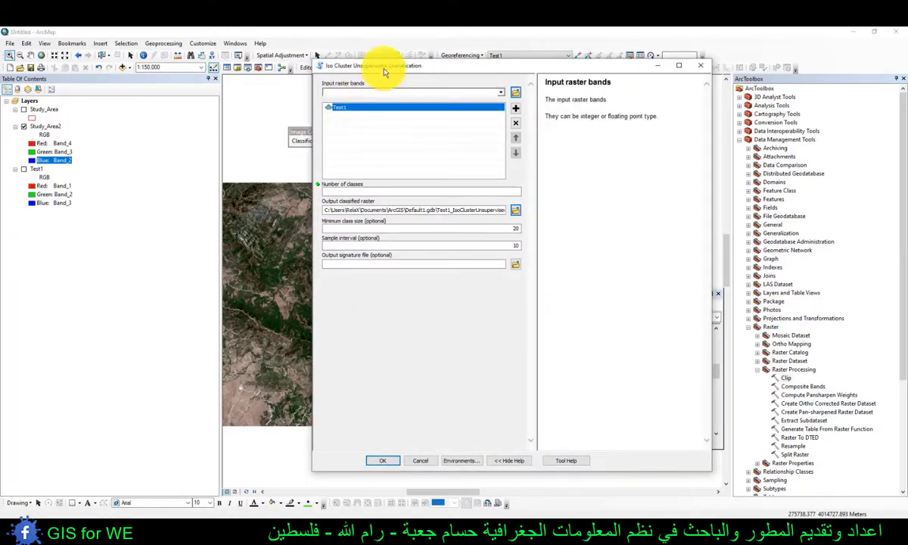
{"action": "left_click", "coordinate": [701, 65]}
- Set Study_Area2 as the image layer for classification and start Iso Cluster Unsupervised Classification on it
{"action": "left_click", "coordinate": [356, 143]}
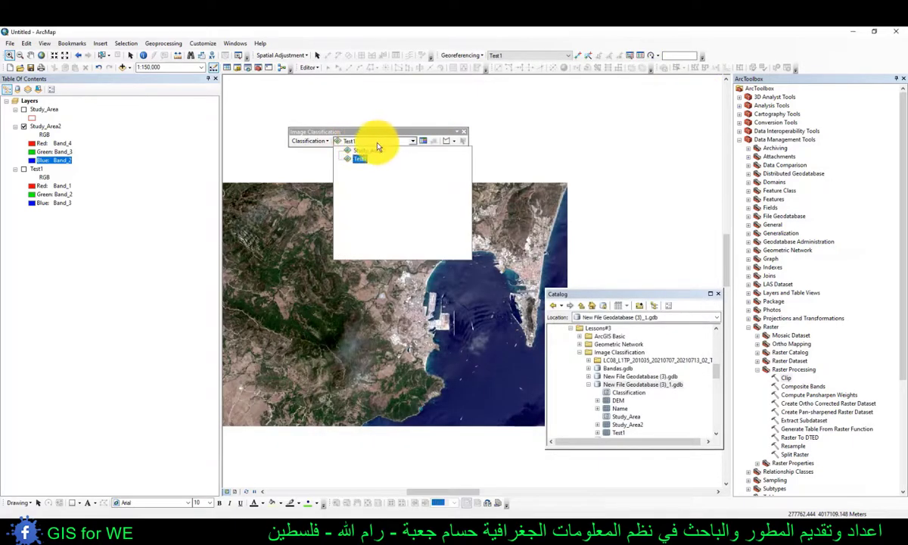
{"action": "left_click", "coordinate": [353, 144]}
{"action": "left_click", "coordinate": [353, 144]}
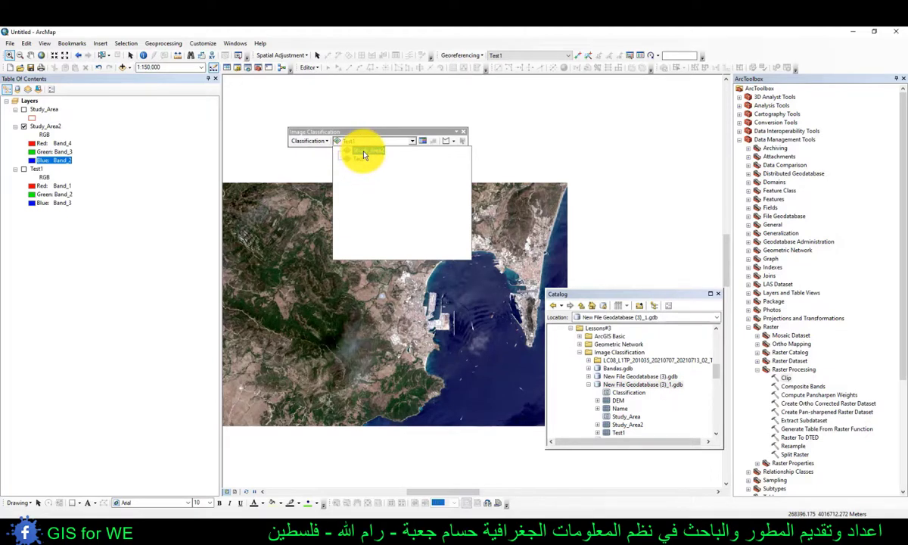
{"action": "left_click", "coordinate": [341, 150]}
{"action": "left_click", "coordinate": [308, 141]}
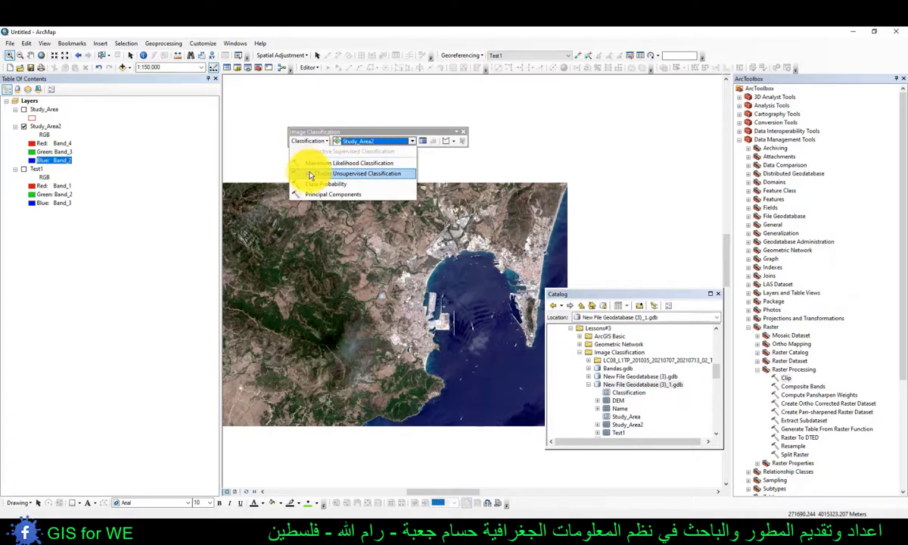
{"action": "left_click", "coordinate": [313, 176]}
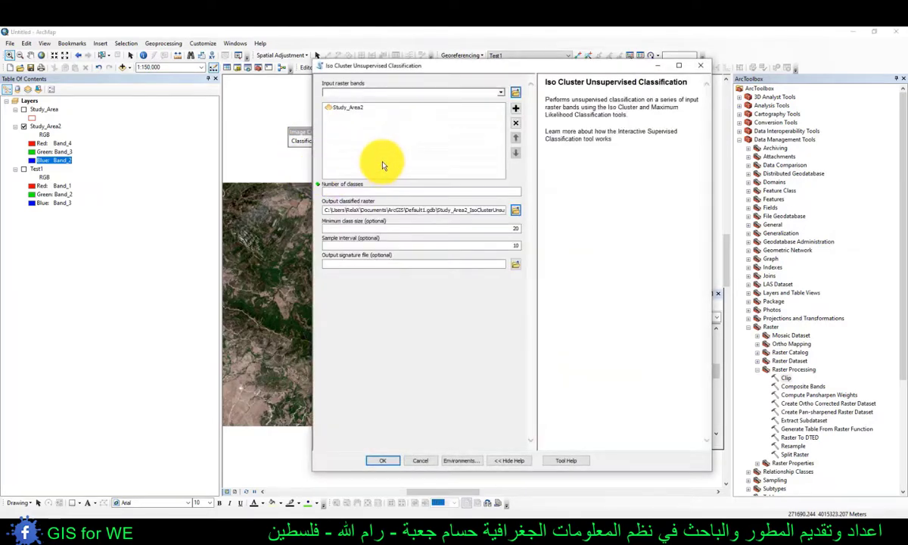
- Run the unsupervised classification with 4 classes, saving the output raster as Q1 in New File Geodatabase (3)_1.gdb
{"action": "left_click", "coordinate": [376, 192]}
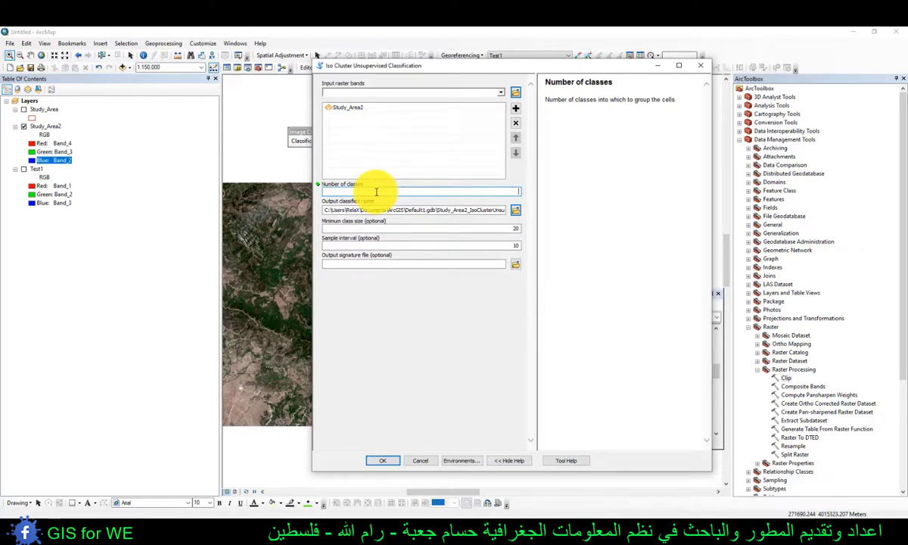
{"action": "left_click", "coordinate": [516, 210]}
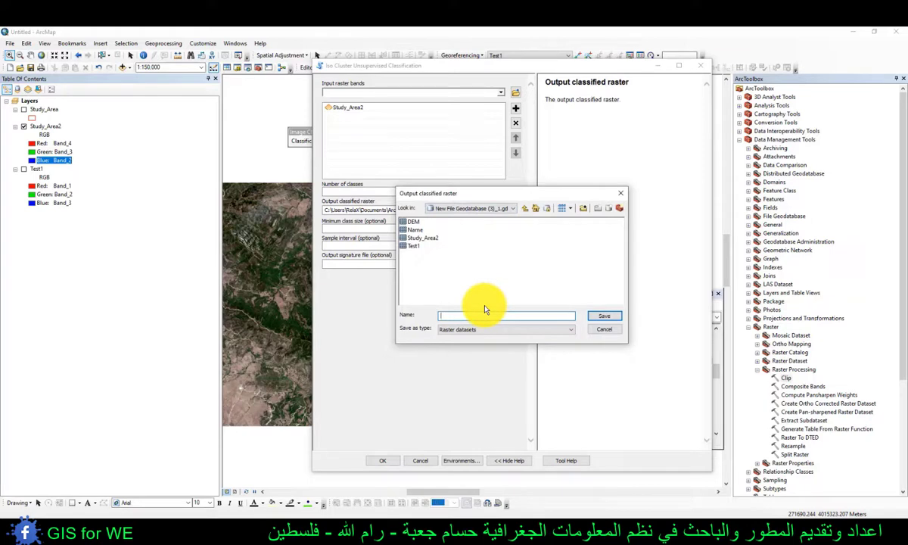
{"action": "type", "text": "C1"}
{"action": "left_click", "coordinate": [603, 315]}
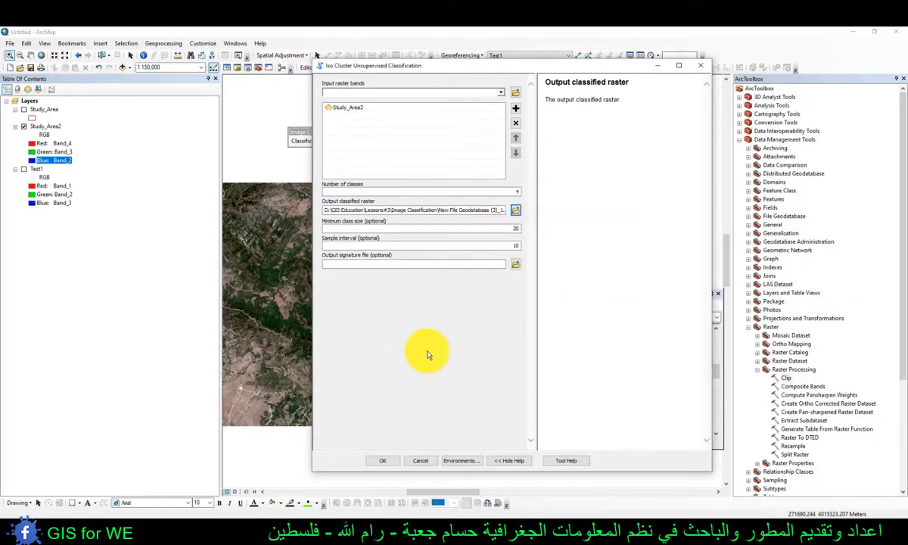
{"action": "left_click", "coordinate": [381, 461]}
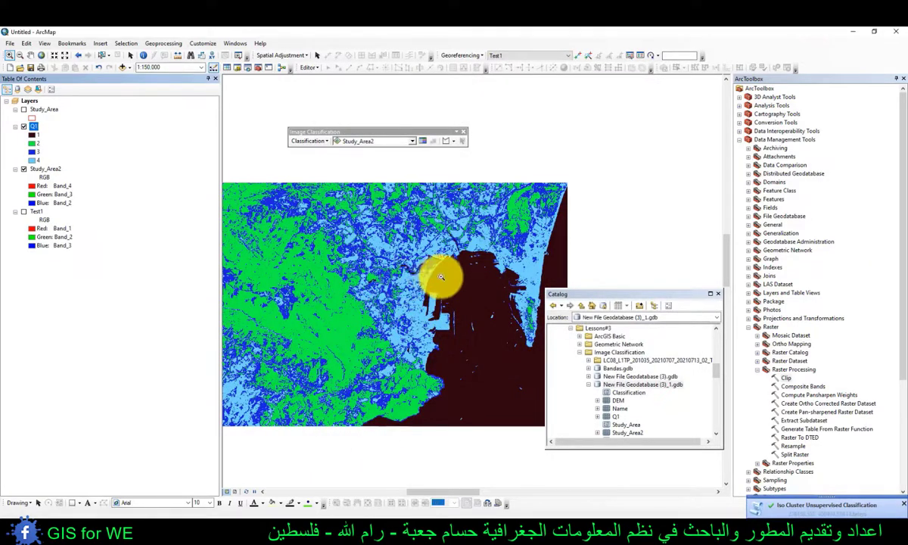
- Recolour class 1 of the Q1 layer with the Lake symbol and keep class 2 green
{"action": "left_click_drag", "start_coordinate": [380, 250], "coordinate": [387, 219]}
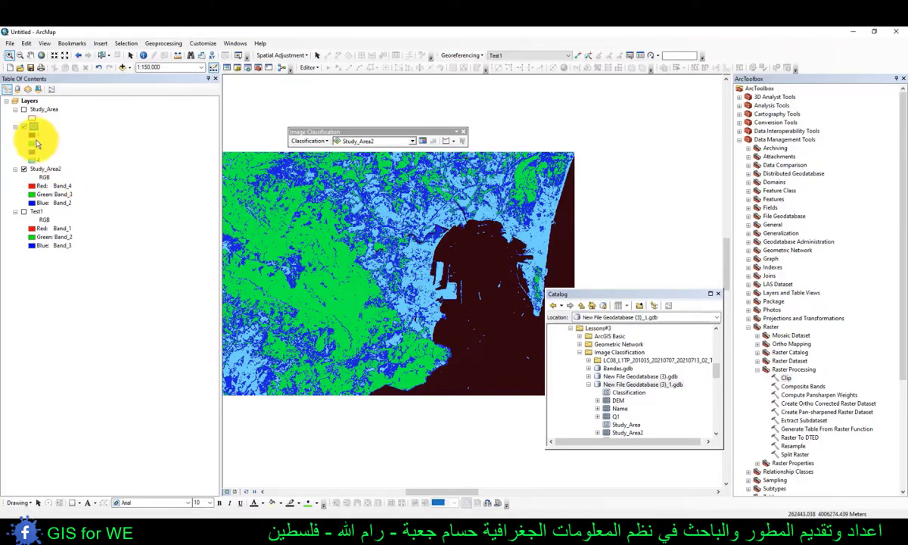
{"action": "double_click", "coordinate": [32, 138]}
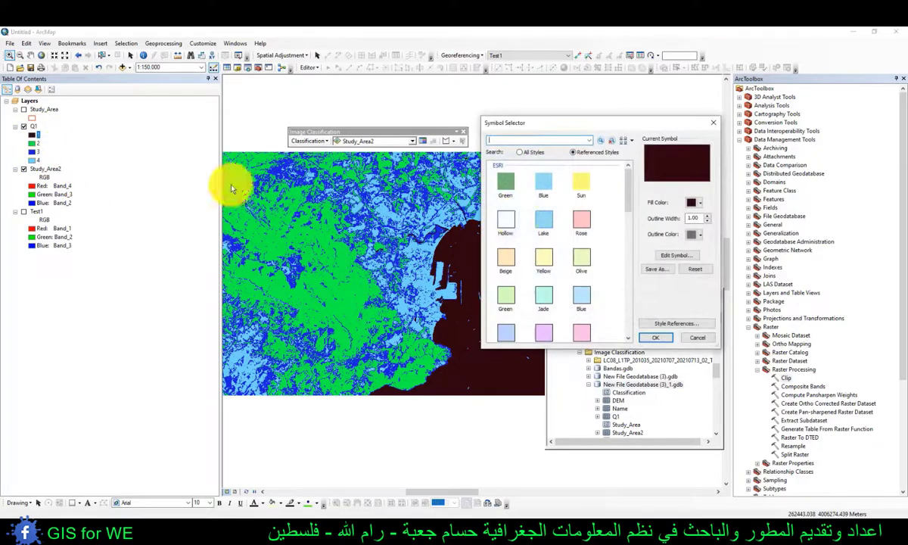
{"action": "left_click", "coordinate": [544, 219]}
{"action": "left_click", "coordinate": [649, 340]}
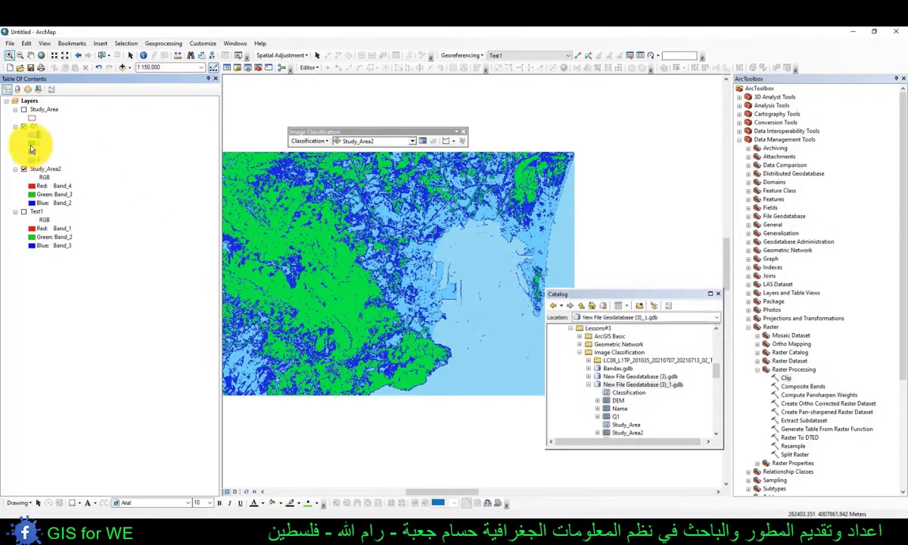
{"action": "double_click", "coordinate": [32, 143]}
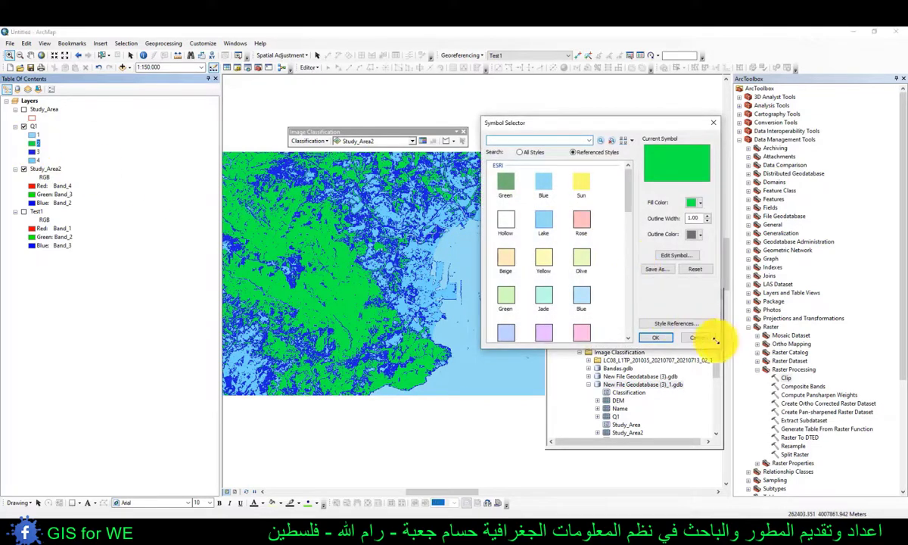
{"action": "left_click", "coordinate": [667, 337]}
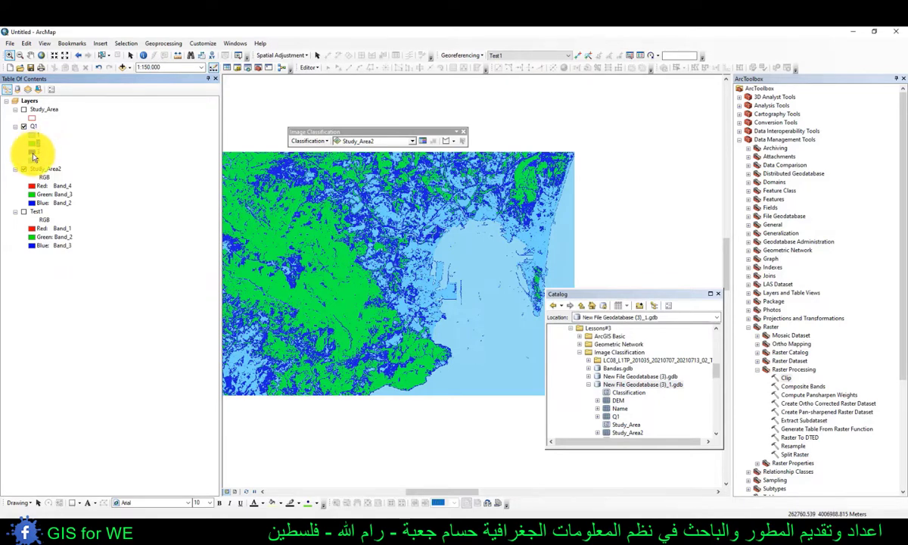
- Recolour class 3 of the Q1 layer with the Rose symbol and set class 4's fill to red
{"action": "double_click", "coordinate": [33, 156]}
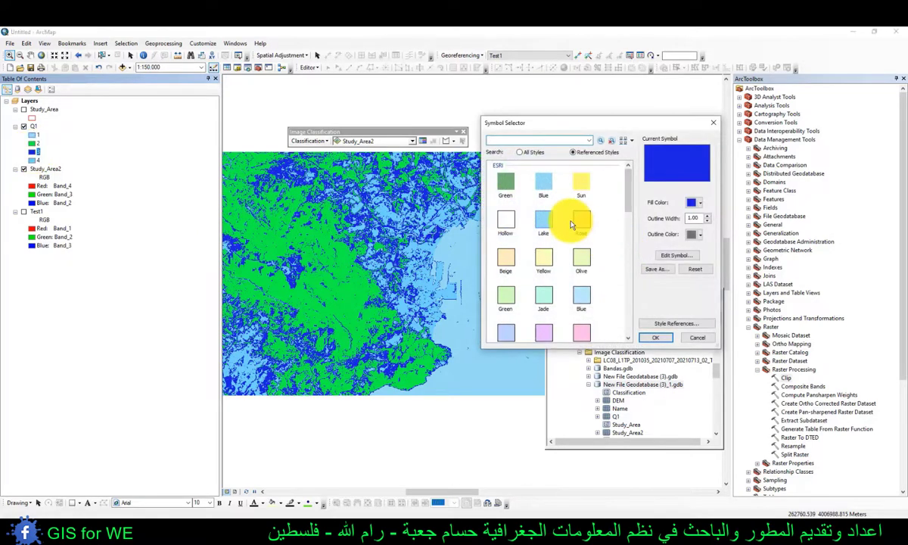
{"action": "left_click", "coordinate": [581, 219]}
{"action": "left_click", "coordinate": [655, 337]}
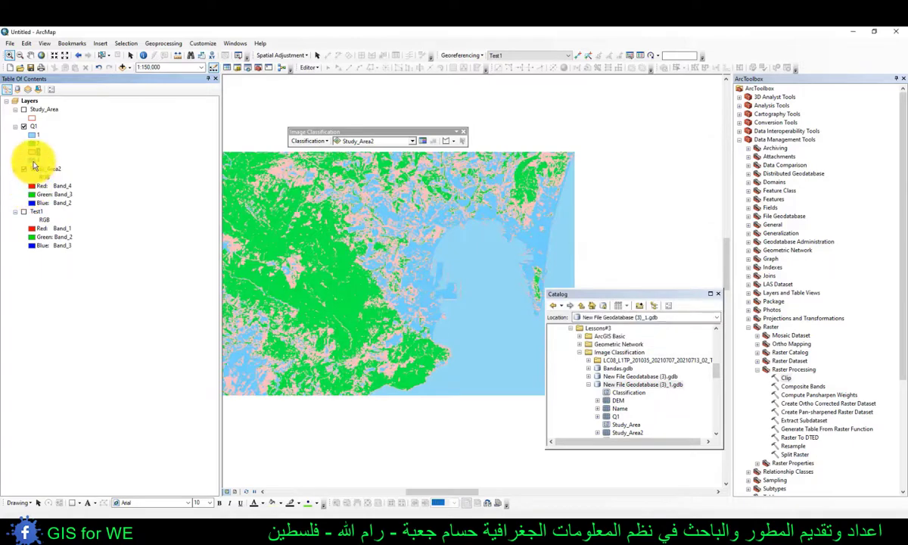
{"action": "double_click", "coordinate": [32, 161]}
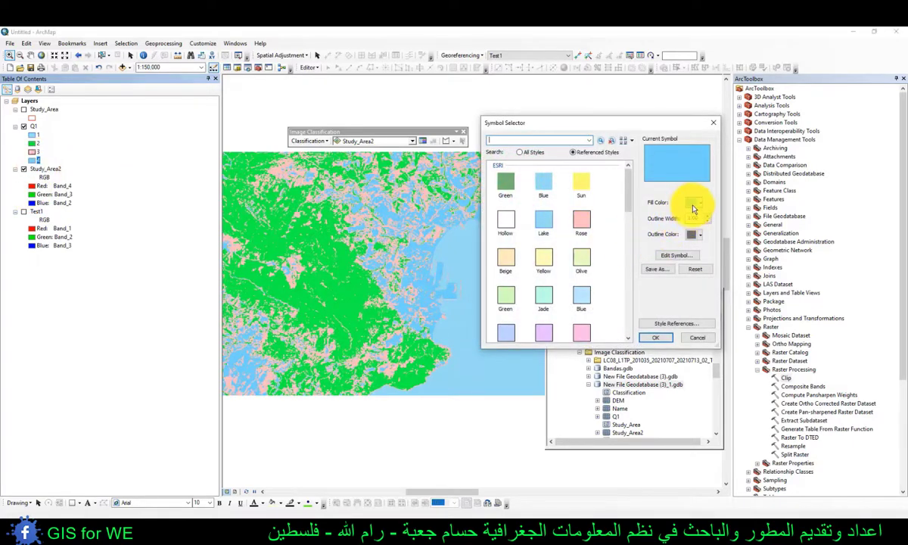
{"action": "left_click", "coordinate": [695, 203]}
{"action": "left_click", "coordinate": [698, 243]}
{"action": "left_click", "coordinate": [655, 336]}
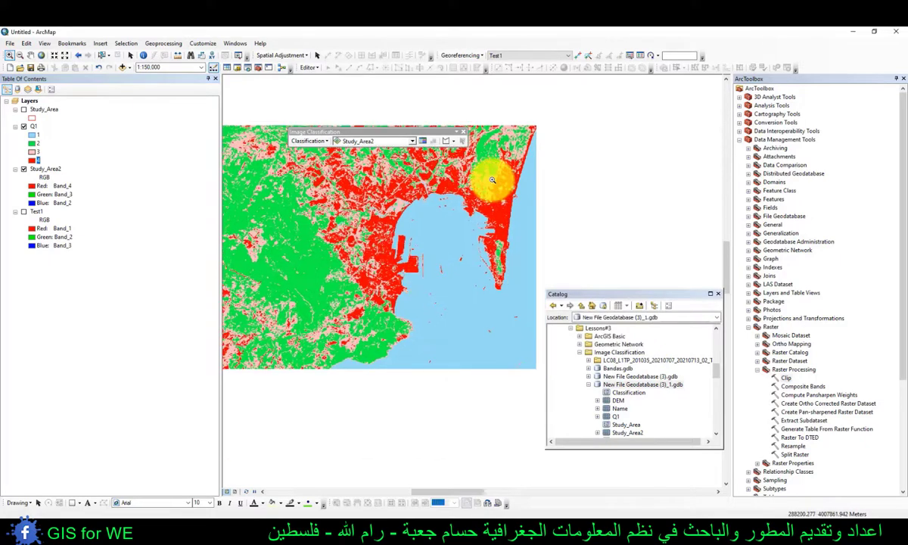
{"action": "left_click", "coordinate": [491, 177]}
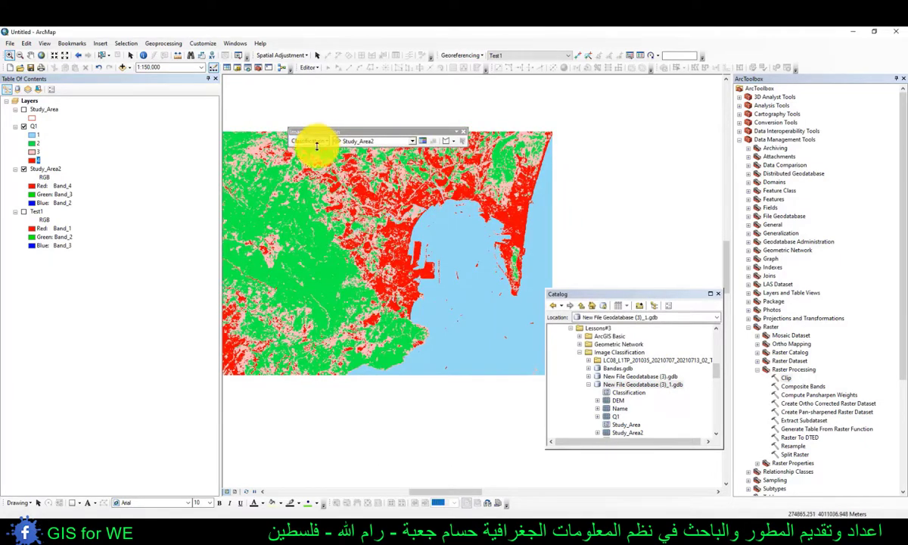
- Locate Iso Cluster Unsupervised Classification in the Multivariate toolset of Spatial Analyst Tools, look at its dialog and close it without running
{"action": "left_click", "coordinate": [740, 139]}
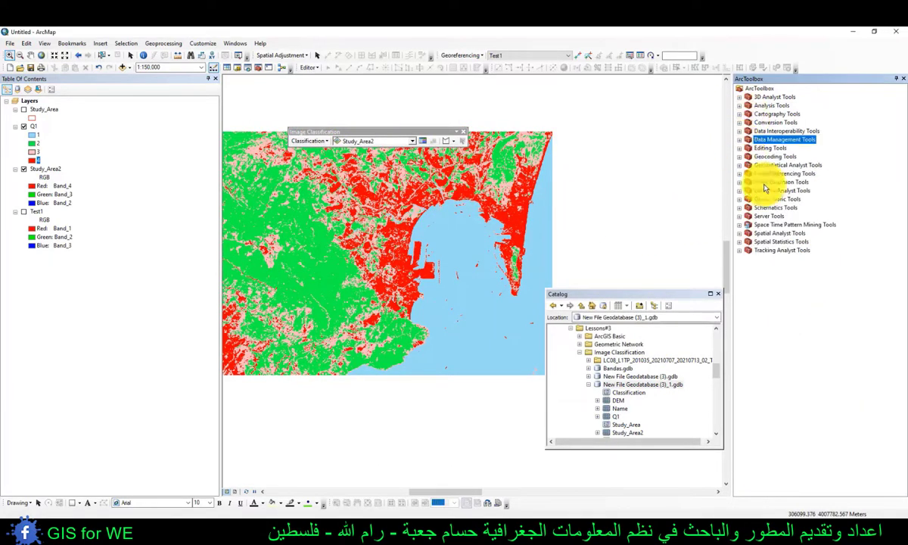
{"action": "double_click", "coordinate": [768, 233]}
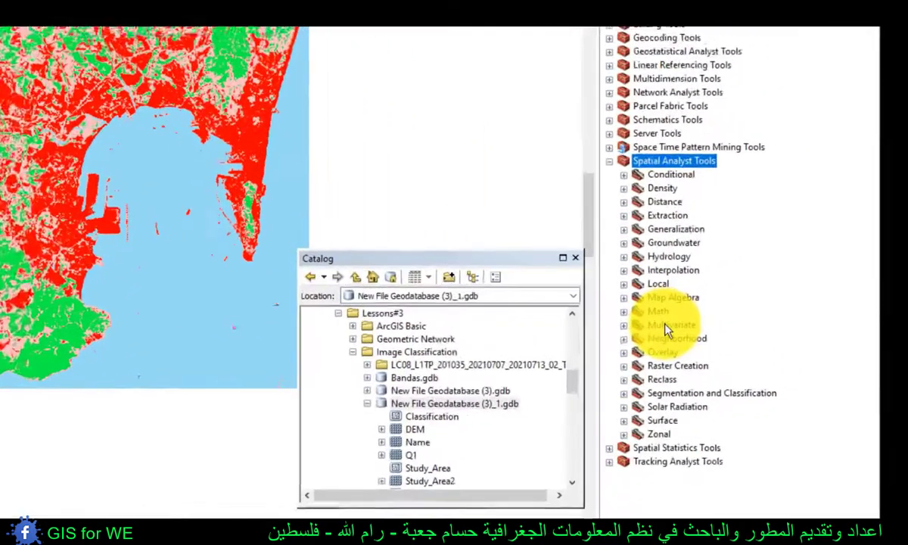
{"action": "left_click", "coordinate": [755, 335]}
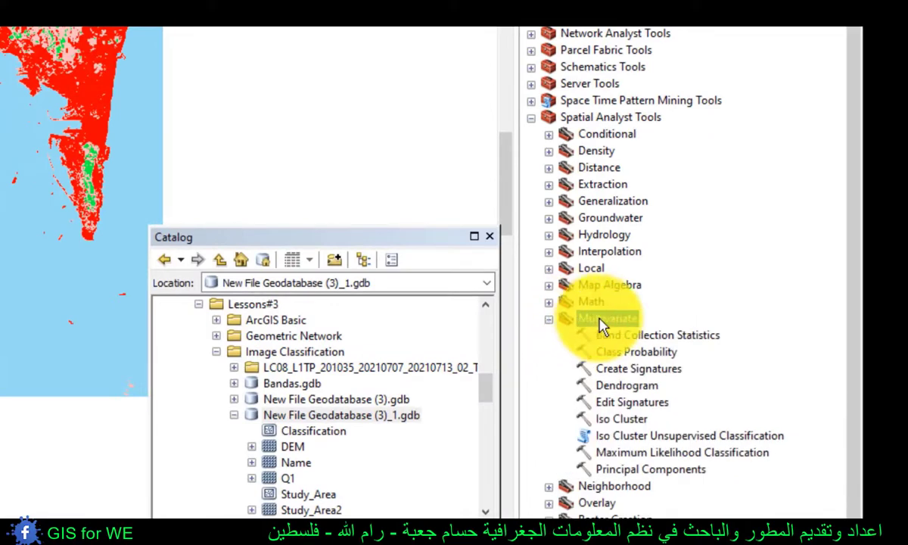
{"action": "left_click", "coordinate": [633, 439]}
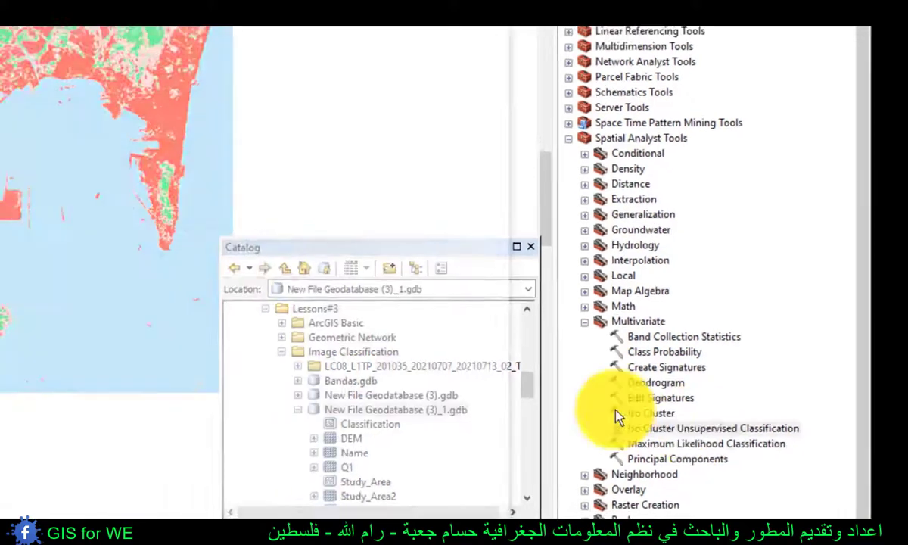
{"action": "double_click", "coordinate": [673, 436]}
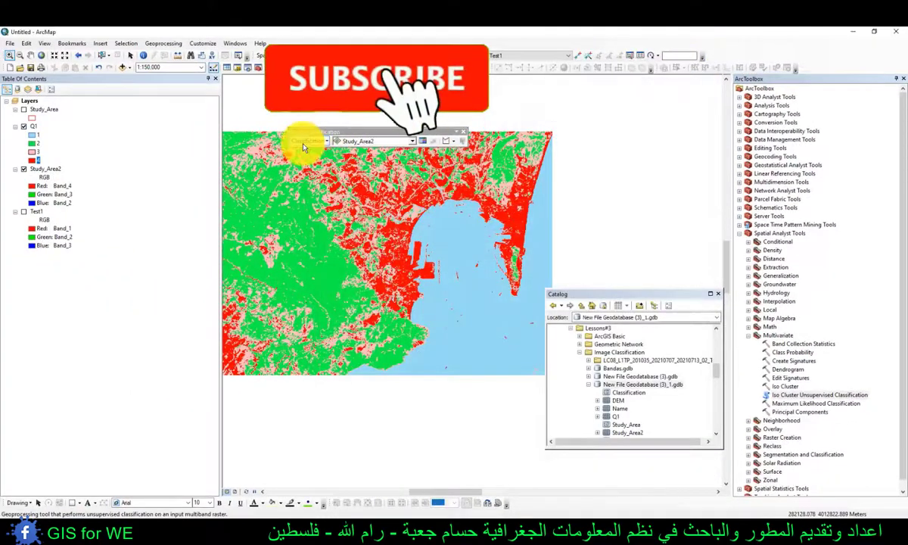
{"action": "left_click", "coordinate": [307, 141]}
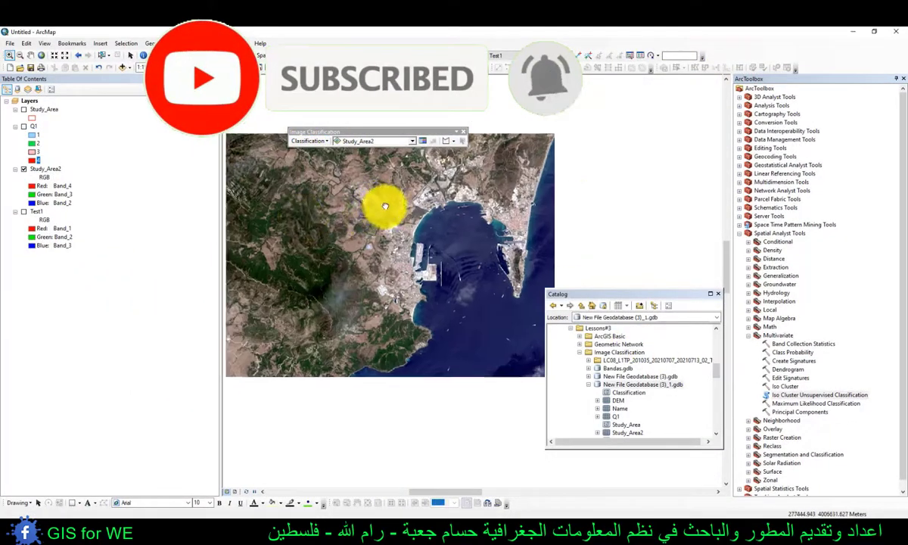
- Hide the Q1 layer and draw small circular training samples over the reddish built-up area west of the harbour in Study_Area2
{"action": "left_click_drag", "start_coordinate": [381, 209], "coordinate": [401, 227]}
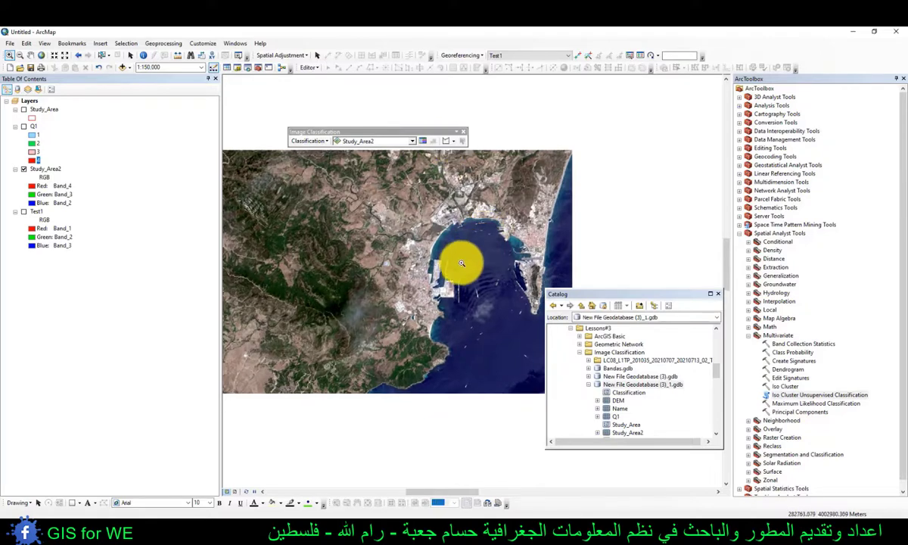
{"action": "left_click_drag", "start_coordinate": [467, 250], "coordinate": [400, 320]}
{"action": "left_click_drag", "start_coordinate": [457, 240], "coordinate": [388, 304]}
{"action": "scroll", "coordinate": [415, 277], "scroll_direction": "down", "scroll_amount": 2}
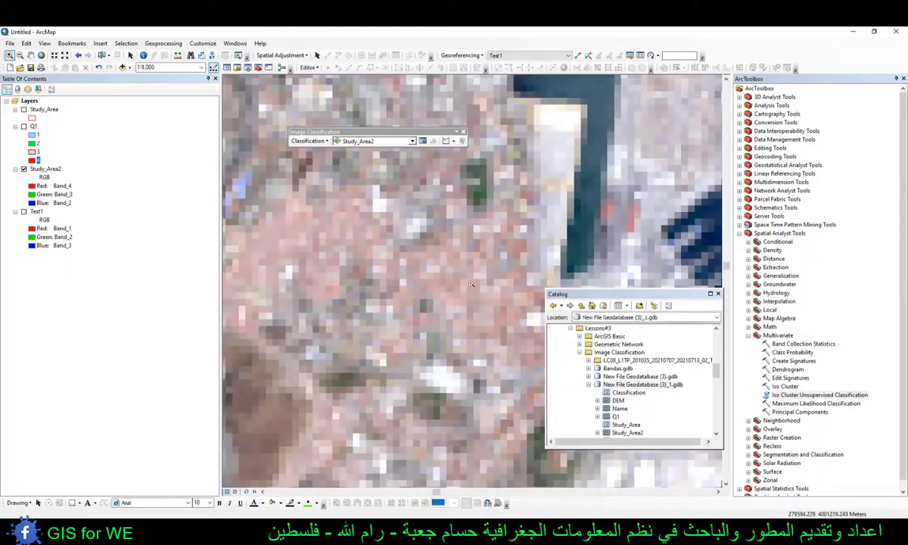
{"action": "left_click", "coordinate": [452, 142]}
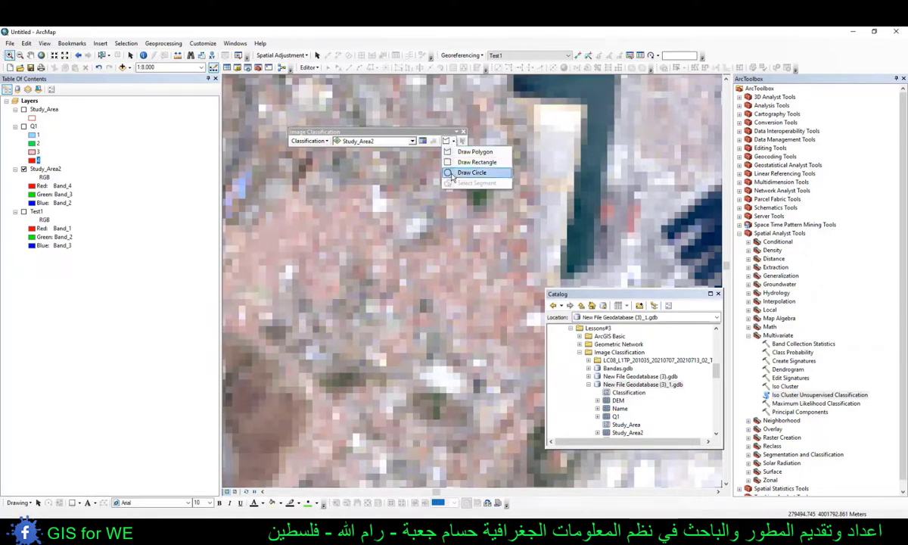
{"action": "left_click", "coordinate": [463, 173]}
{"action": "left_click_drag", "start_coordinate": [454, 280], "coordinate": [450, 290]}
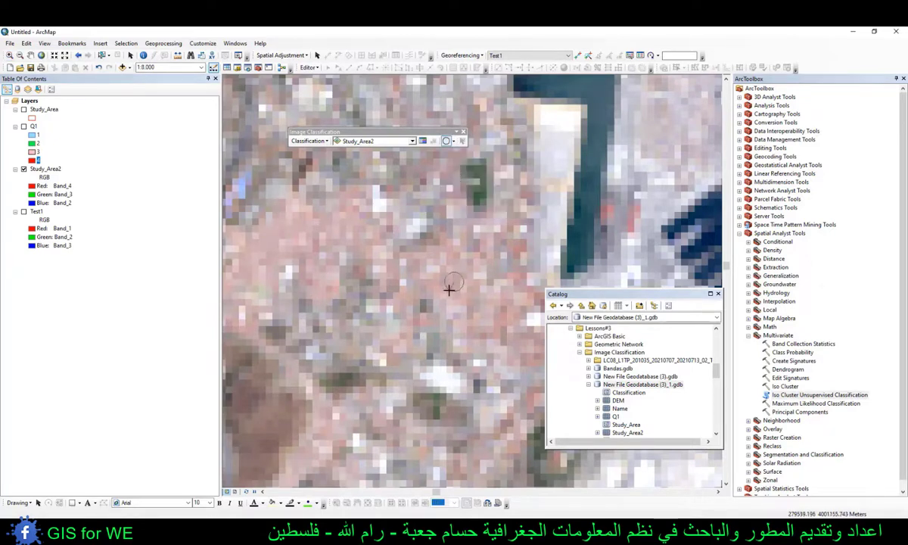
{"action": "left_click_drag", "start_coordinate": [284, 231], "coordinate": [302, 232]}
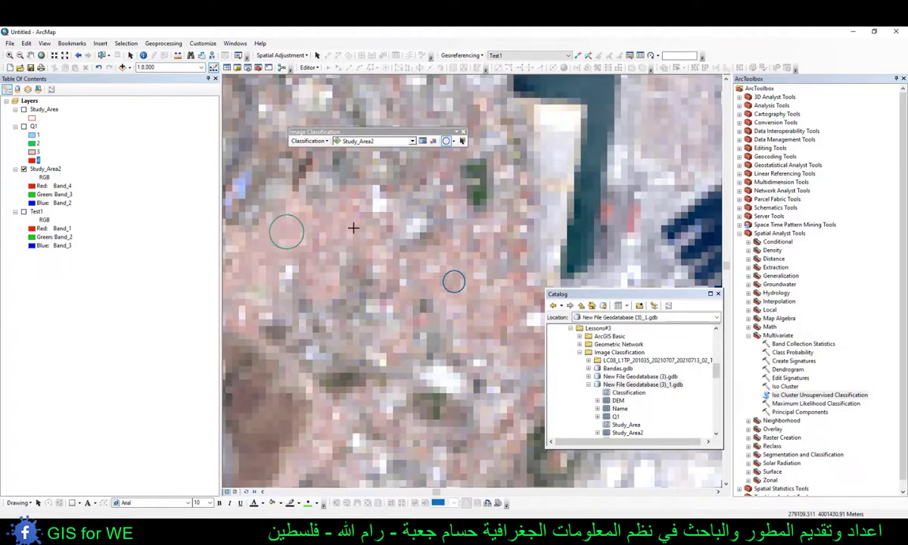
- Add circular training samples on the pale quay strip beside the city and on the neighbouring pier
{"action": "scroll", "coordinate": [386, 240], "scroll_direction": "down", "scroll_amount": 3}
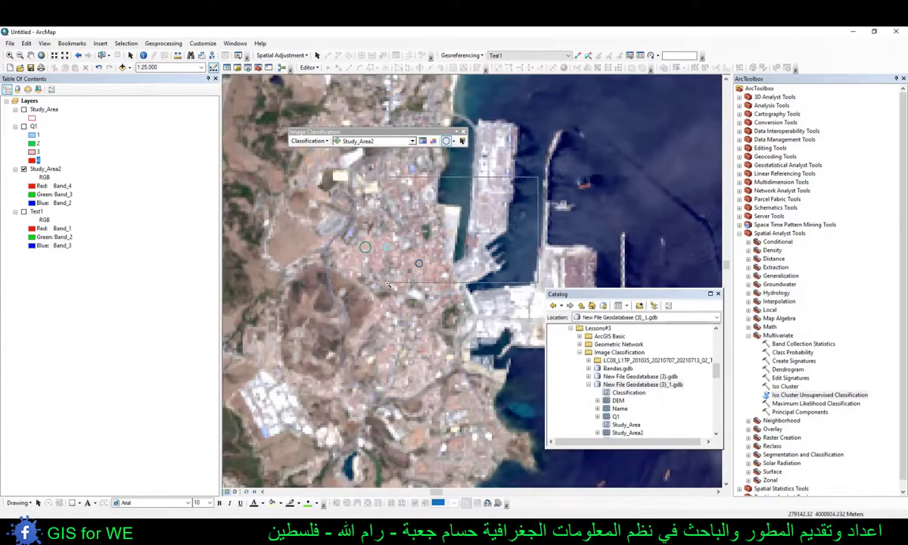
{"action": "scroll", "coordinate": [452, 220], "scroll_direction": "up", "scroll_amount": 3}
{"action": "left_click", "coordinate": [455, 224]}
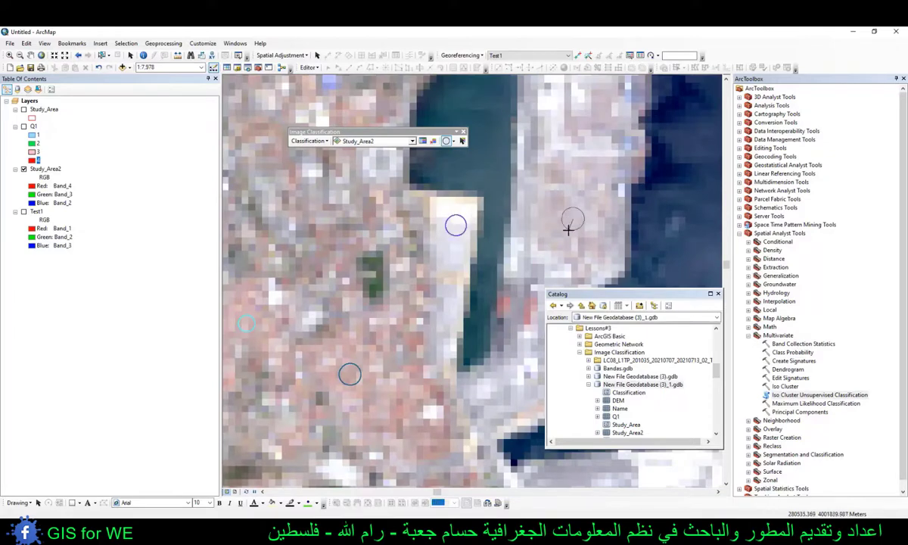
{"action": "left_click", "coordinate": [573, 219]}
- Add circular training samples on the sandy part of the outer pier and on the white-roofed industrial area southwest of the city
{"action": "scroll", "coordinate": [314, 231], "scroll_direction": "down", "scroll_amount": 4}
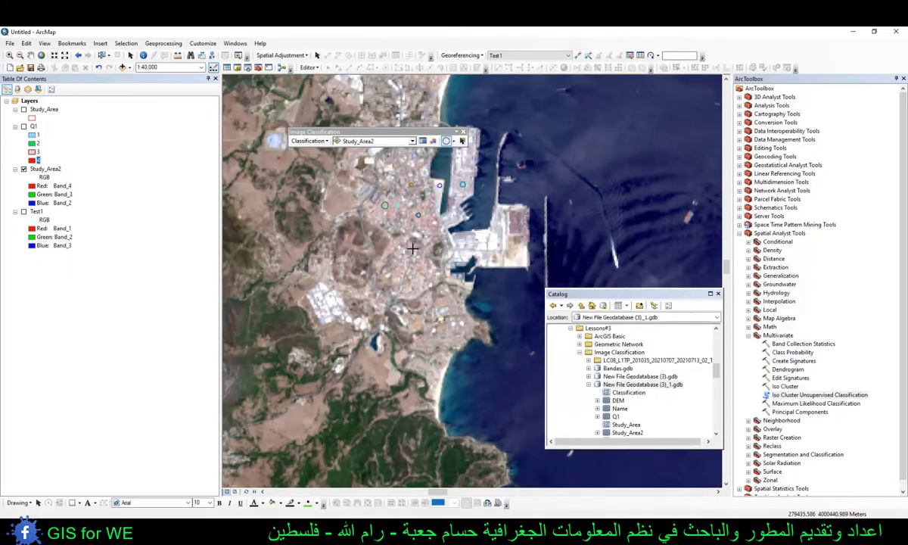
{"action": "left_click_drag", "start_coordinate": [439, 206], "coordinate": [440, 250]}
{"action": "scroll", "coordinate": [522, 298], "scroll_direction": "up", "scroll_amount": 2}
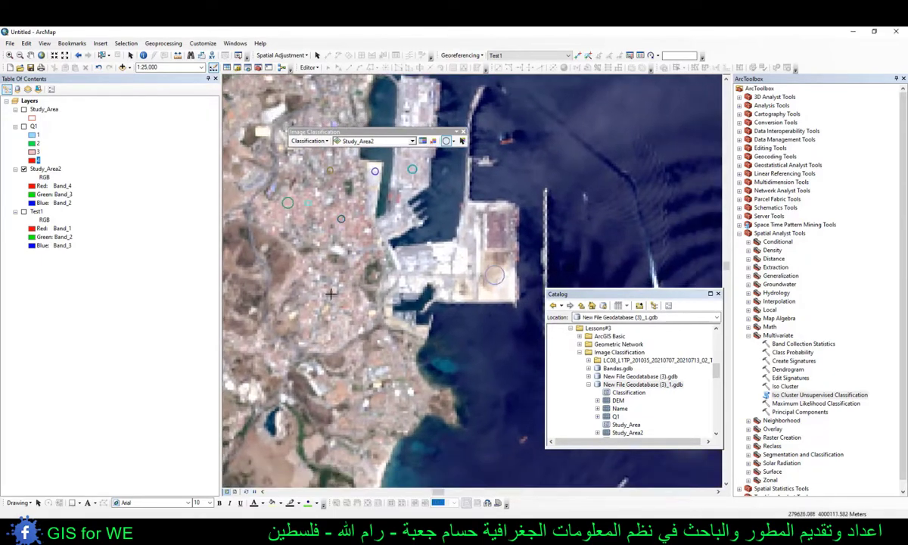
{"action": "left_click_drag", "start_coordinate": [325, 304], "coordinate": [394, 264]}
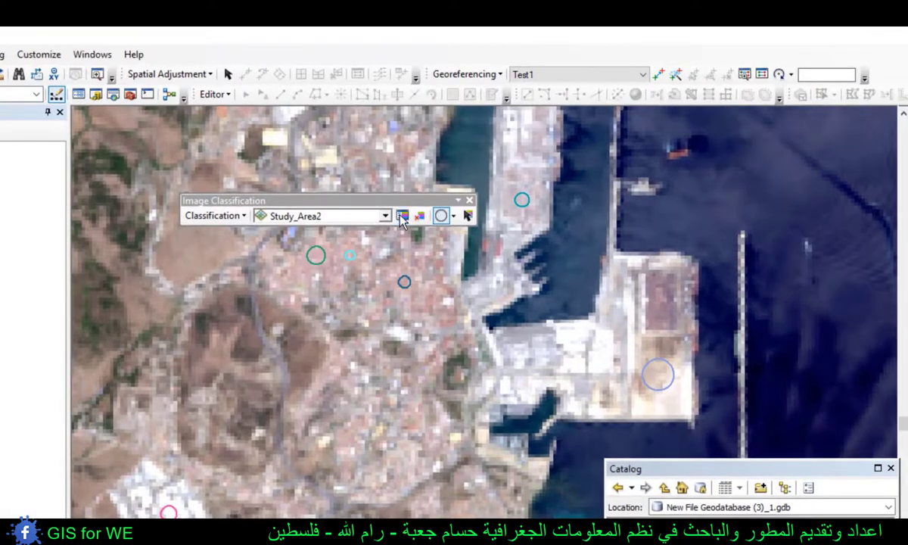
- Merge all eight training samples, Class 1 to Class 8, into one class in the Training Sample Manager
{"action": "left_click", "coordinate": [408, 191]}
{"action": "left_click_drag", "start_coordinate": [373, 352], "coordinate": [321, 325]}
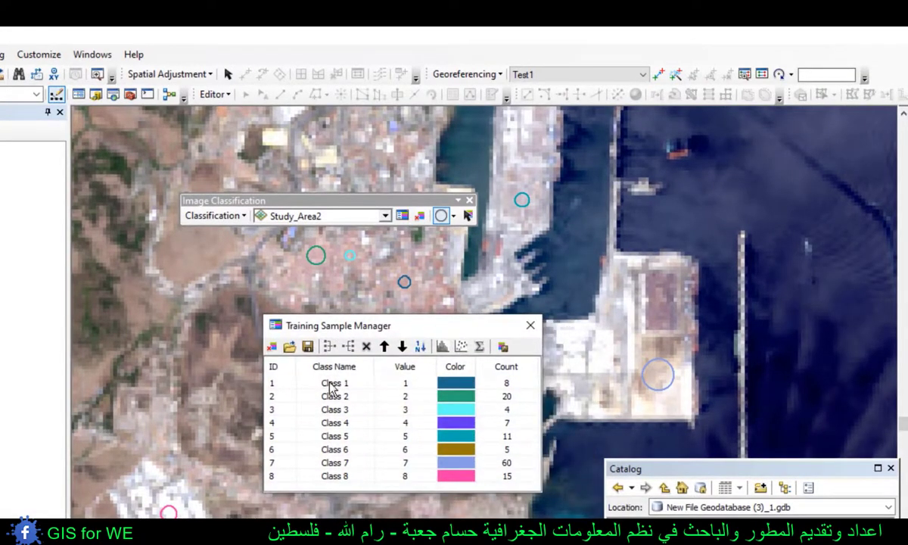
{"action": "left_click", "coordinate": [333, 388]}
{"action": "left_click", "coordinate": [338, 478], "text": "shift"}
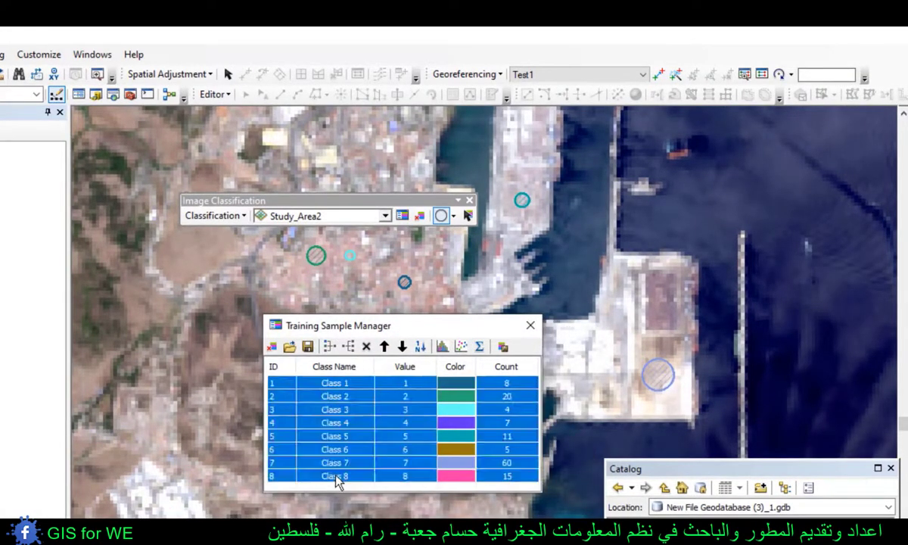
{"action": "left_click", "coordinate": [326, 348]}
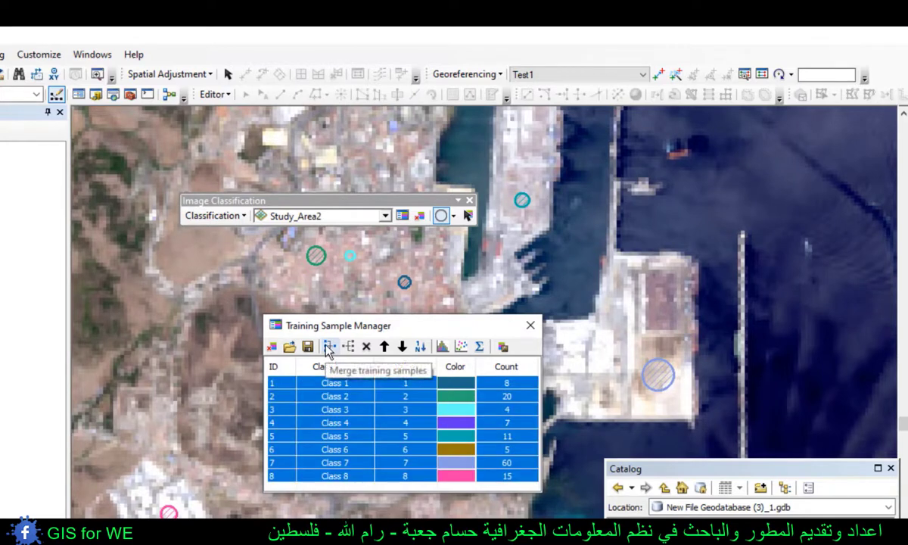
{"action": "left_click", "coordinate": [328, 348]}
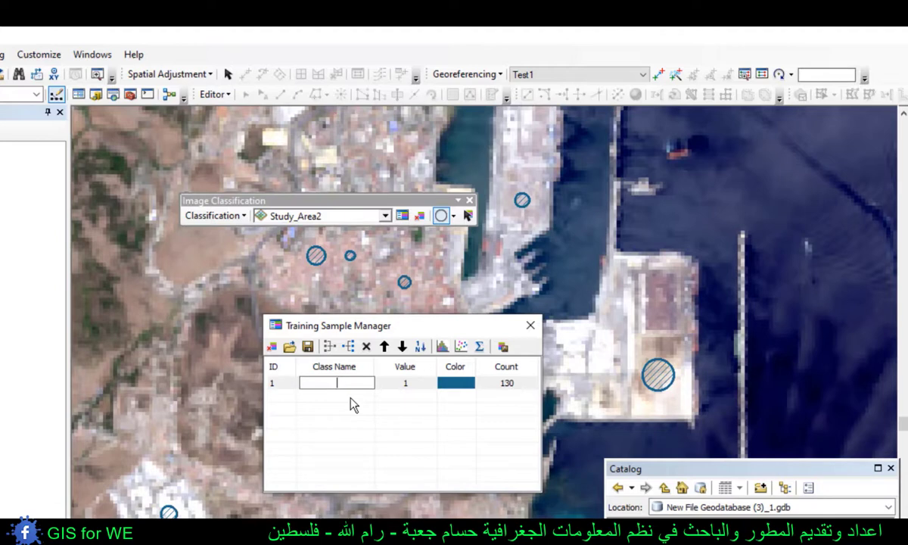
- Name the merged built-up class "مناطق حضرية"
{"action": "type", "text": "مناطق حضرية"}
{"action": "left_click", "coordinate": [351, 430]}
- Draw four circular training samples over the dark green forest near the coast south of the city in Study_Area2
{"action": "left_click_drag", "start_coordinate": [215, 277], "coordinate": [463, 323]}
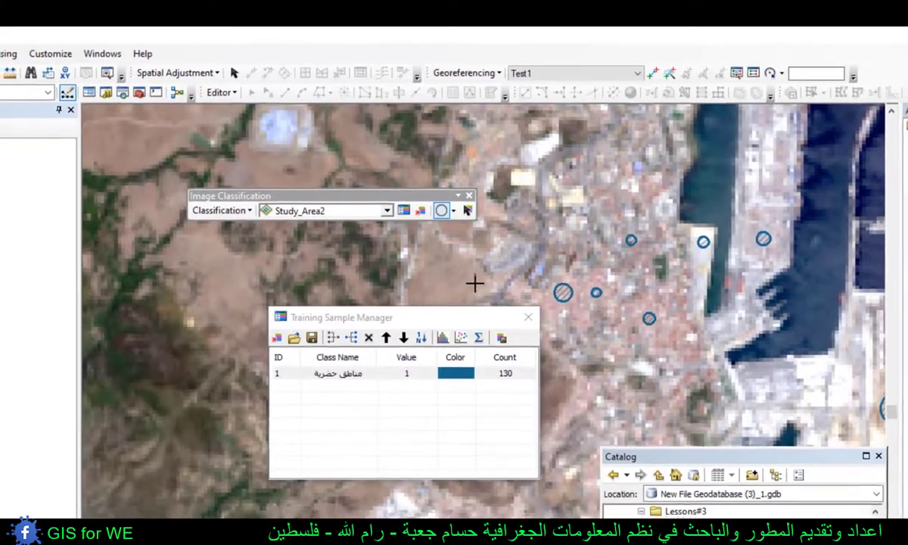
{"action": "scroll", "coordinate": [474, 283], "scroll_direction": "down", "scroll_amount": 3}
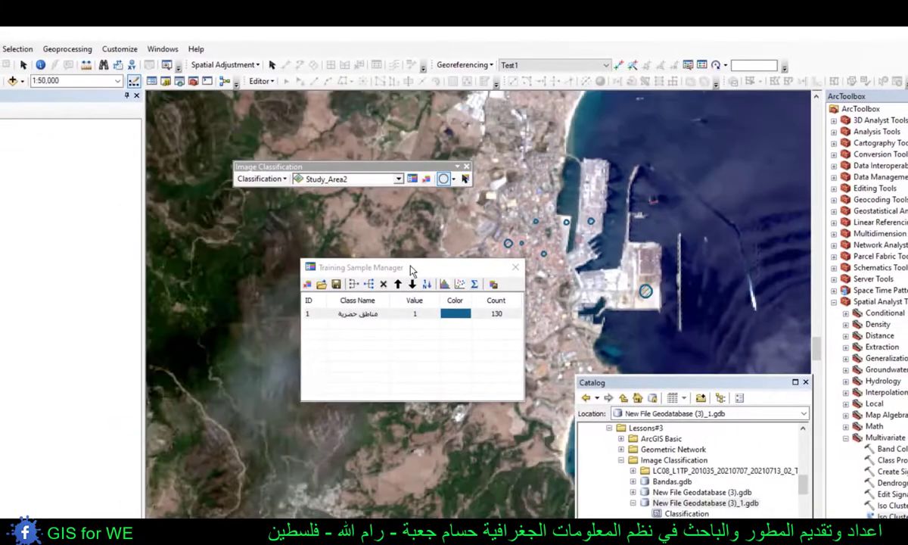
{"action": "left_click_drag", "start_coordinate": [402, 317], "coordinate": [571, 268]}
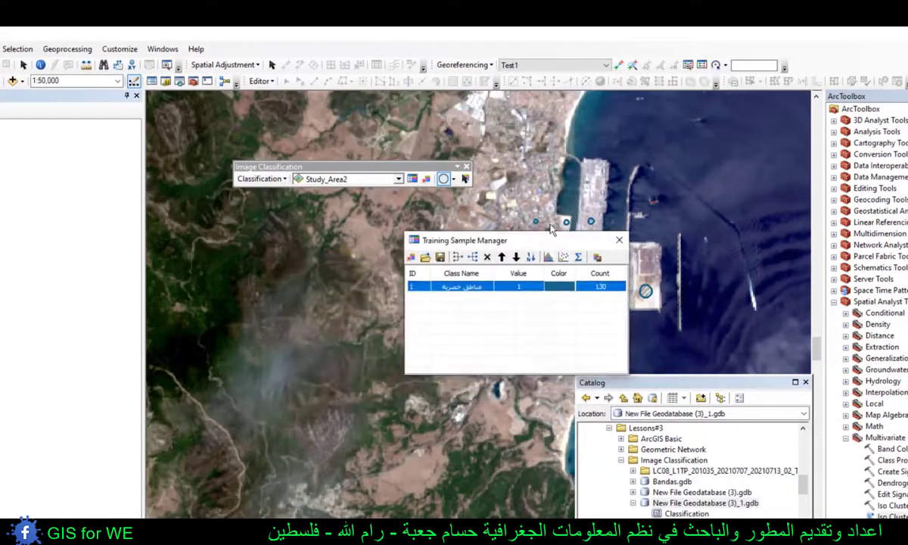
{"action": "left_click_drag", "start_coordinate": [551, 229], "coordinate": [599, 201]}
{"action": "left_click_drag", "start_coordinate": [422, 409], "coordinate": [333, 235]}
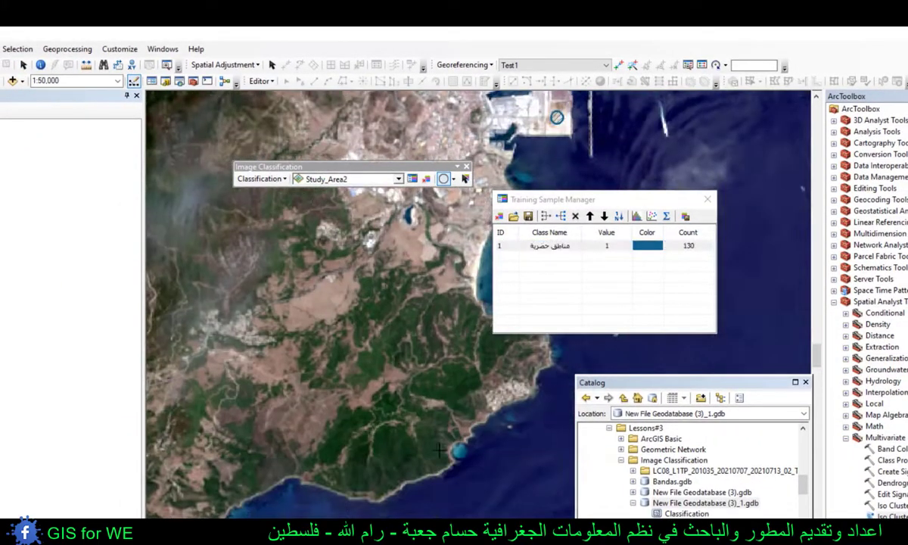
{"action": "scroll", "coordinate": [426, 434], "scroll_direction": "up", "scroll_amount": 1}
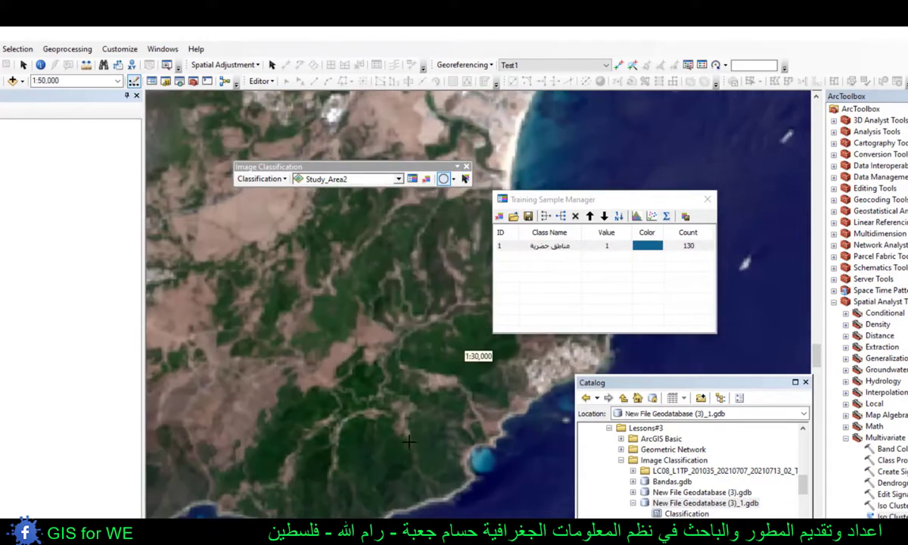
{"action": "left_click_drag", "start_coordinate": [369, 476], "coordinate": [364, 485]}
{"action": "left_click_drag", "start_coordinate": [367, 437], "coordinate": [363, 447]}
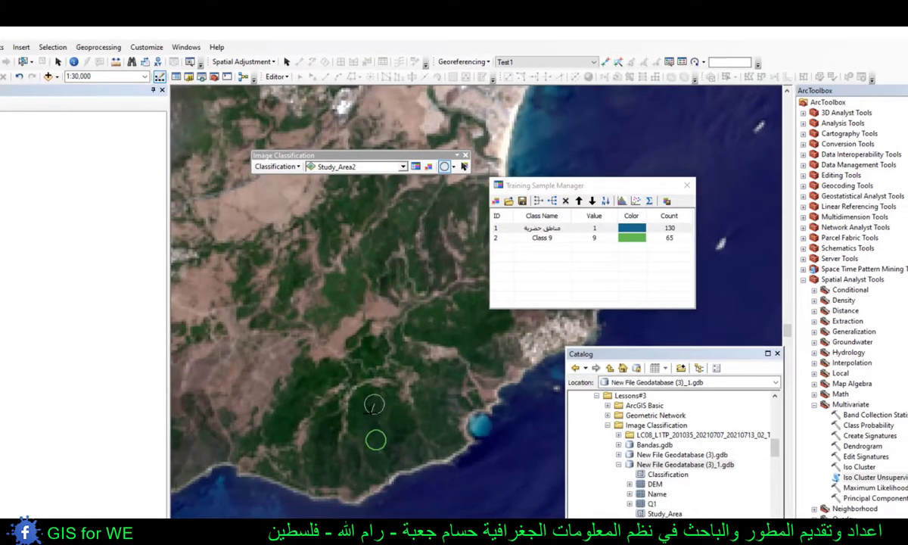
{"action": "left_click_drag", "start_coordinate": [373, 408], "coordinate": [373, 413]}
{"action": "left_click_drag", "start_coordinate": [442, 394], "coordinate": [435, 404]}
{"action": "mouse_move", "coordinate": [454, 352]}
{"action": "left_mouse_down"}
{"action": "mouse_move", "coordinate": [420, 380]}
{"action": "mouse_move", "coordinate": [438, 366]}
{"action": "left_mouse_up"}
- Add circular training samples on the green patch inland to the west and across the dark forested hills northwest of the city
{"action": "left_click_drag", "start_coordinate": [333, 395], "coordinate": [510, 326]}
{"action": "left_click_drag", "start_coordinate": [301, 372], "coordinate": [441, 343]}
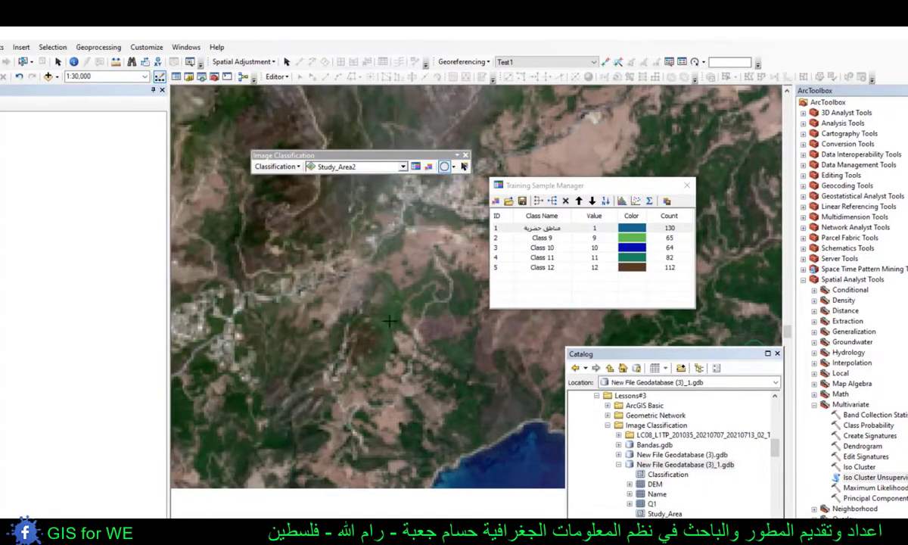
{"action": "scroll", "coordinate": [393, 340], "scroll_direction": "down", "scroll_amount": 1}
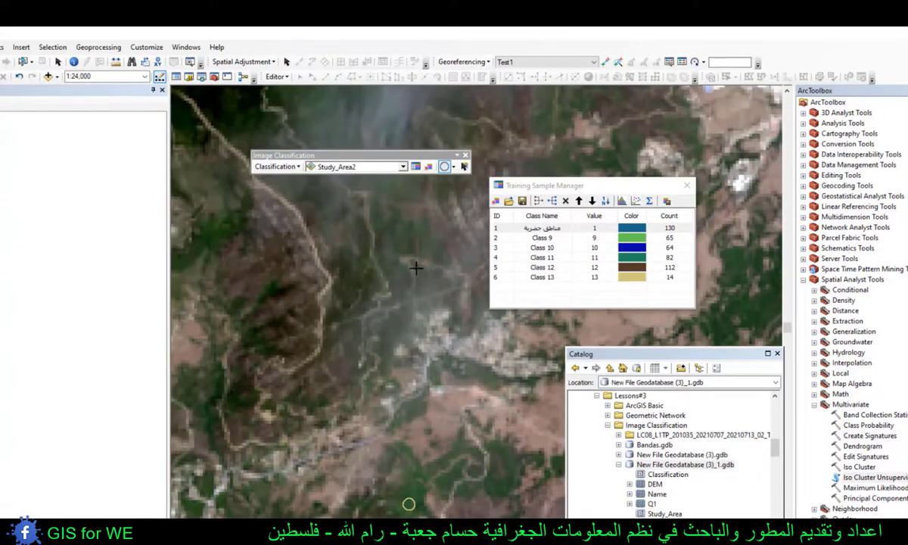
{"action": "left_click_drag", "start_coordinate": [416, 268], "coordinate": [403, 491]}
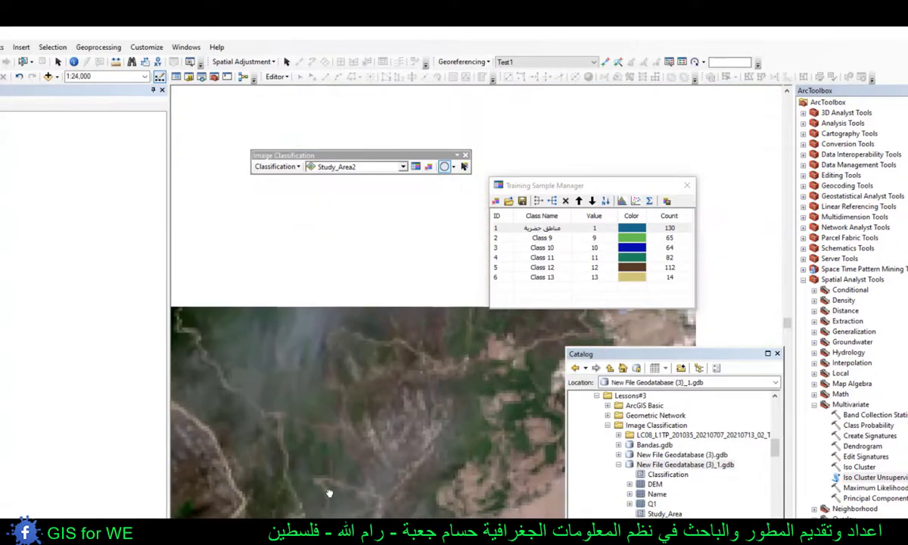
{"action": "left_click_drag", "start_coordinate": [428, 293], "coordinate": [442, 462]}
{"action": "left_click_drag", "start_coordinate": [330, 357], "coordinate": [514, 398]}
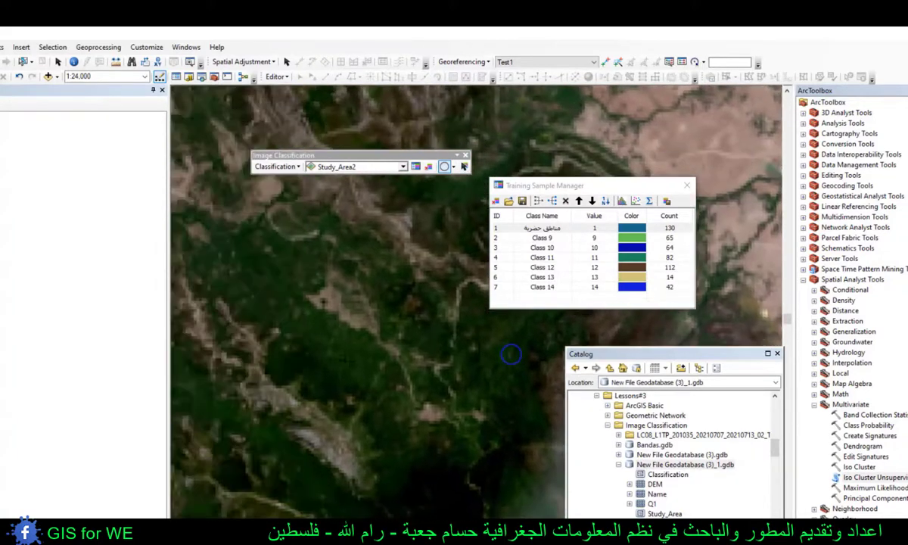
{"action": "left_click", "coordinate": [321, 356]}
{"action": "mouse_move", "coordinate": [431, 481]}
{"action": "left_mouse_down"}
{"action": "mouse_move", "coordinate": [442, 482]}
{"action": "mouse_move", "coordinate": [317, 427]}
{"action": "left_mouse_up"}
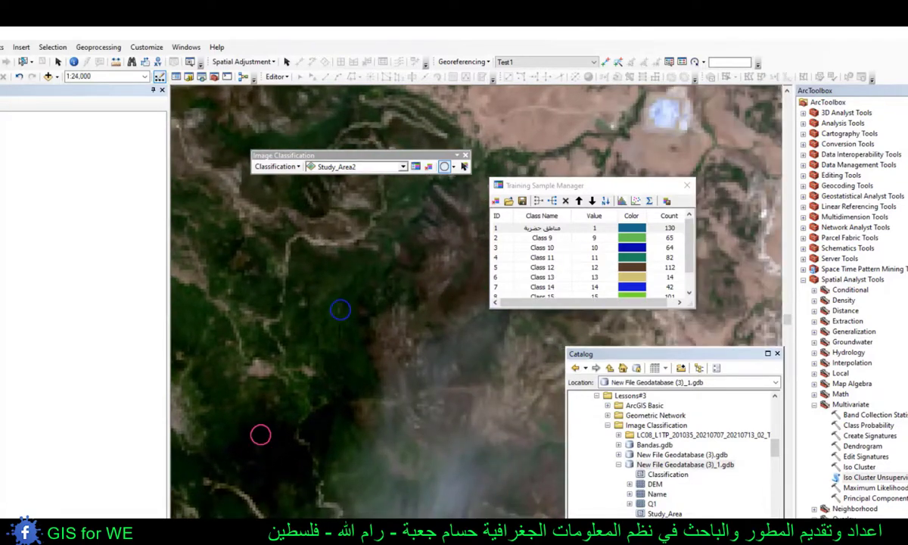
- Merge the forest training samples, Class 9 to Class 16, into one class and open its class name for editing
{"action": "left_click", "coordinate": [535, 237]}
{"action": "scroll", "coordinate": [539, 257], "scroll_direction": "down", "scroll_amount": 2}
{"action": "left_click", "coordinate": [545, 286], "text": "shift"}
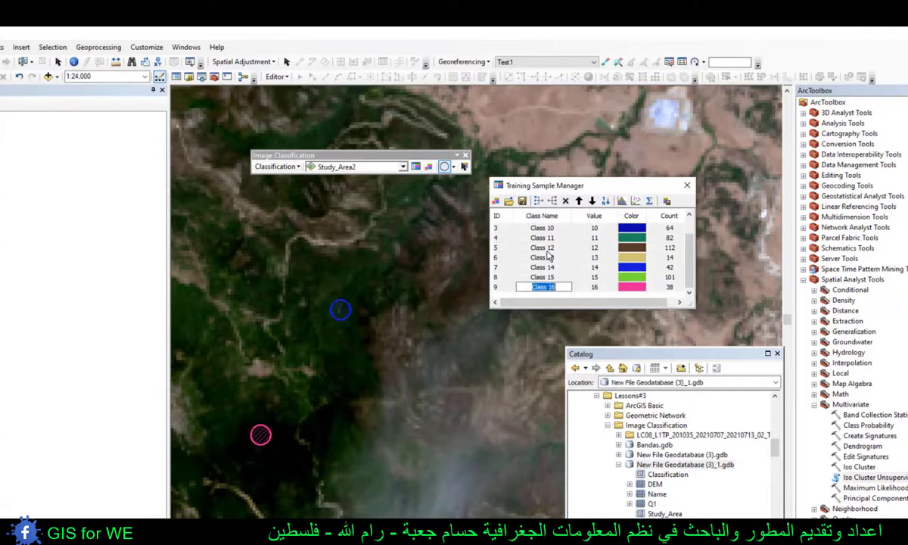
{"action": "left_click", "coordinate": [538, 201]}
{"action": "left_click", "coordinate": [538, 201]}
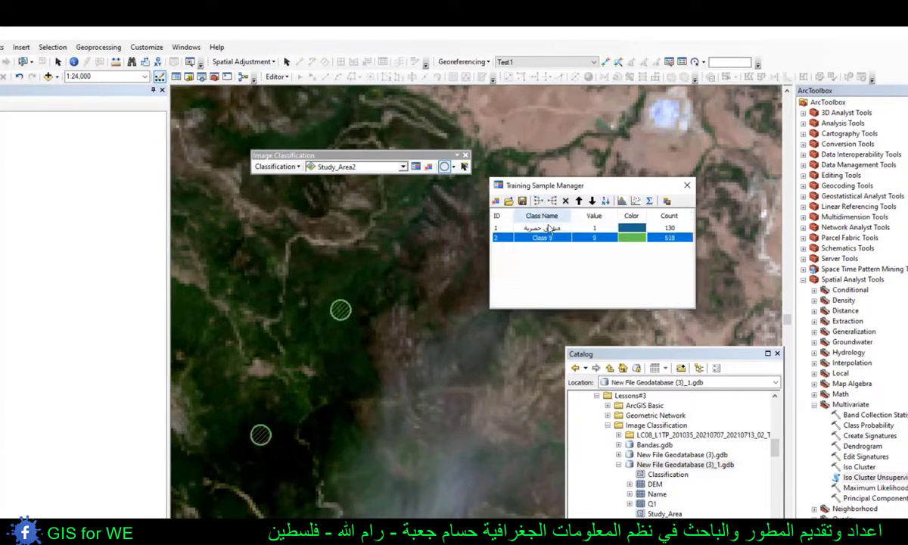
{"action": "left_click", "coordinate": [550, 241]}
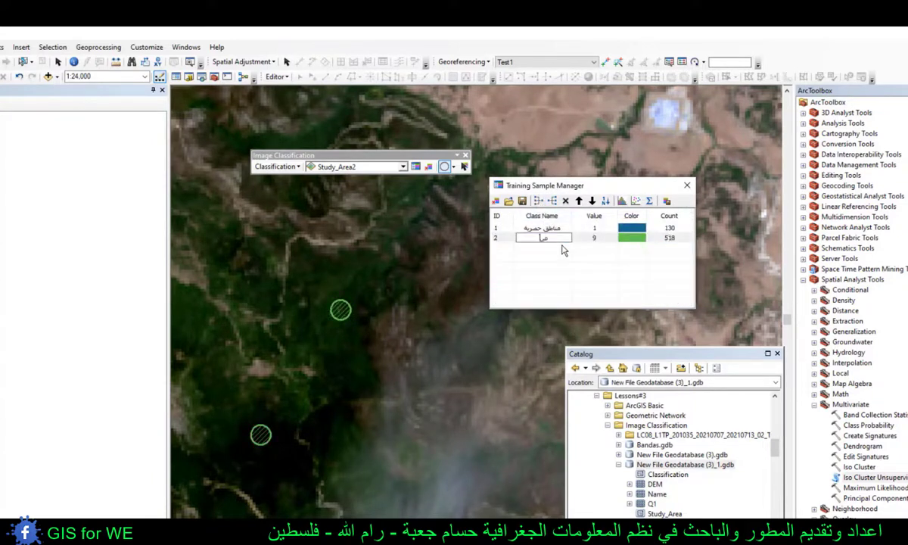
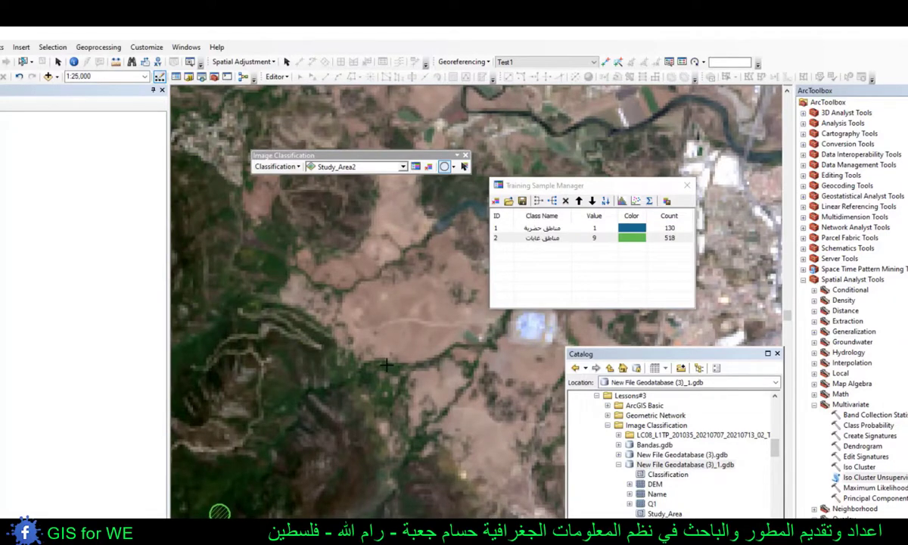
- Draw three circular training samples on the bare brown fields between the forested hills and the industrial zone in Study_Area2
{"action": "scroll", "coordinate": [387, 360], "scroll_direction": "down", "scroll_amount": 3}
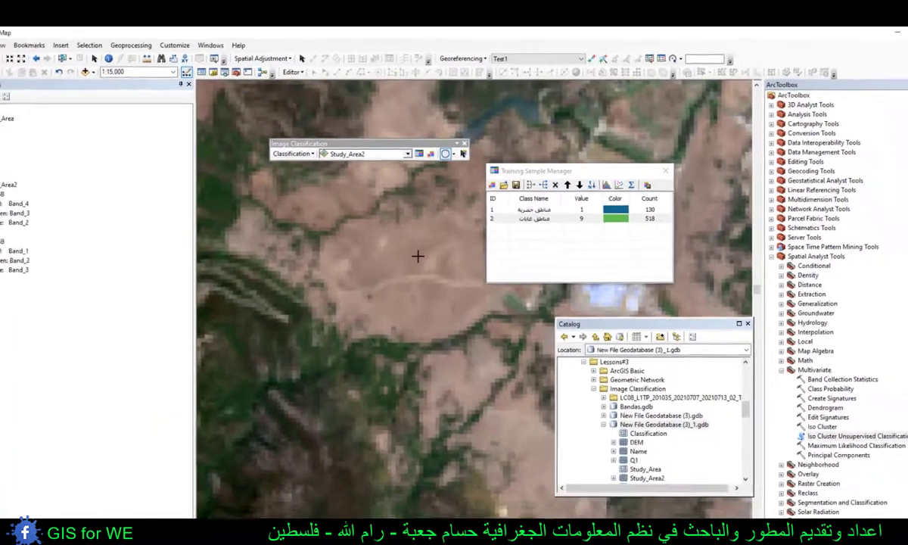
{"action": "left_click_drag", "start_coordinate": [418, 254], "coordinate": [407, 266]}
{"action": "left_click_drag", "start_coordinate": [441, 305], "coordinate": [433, 317]}
{"action": "left_click_drag", "start_coordinate": [429, 202], "coordinate": [386, 325]}
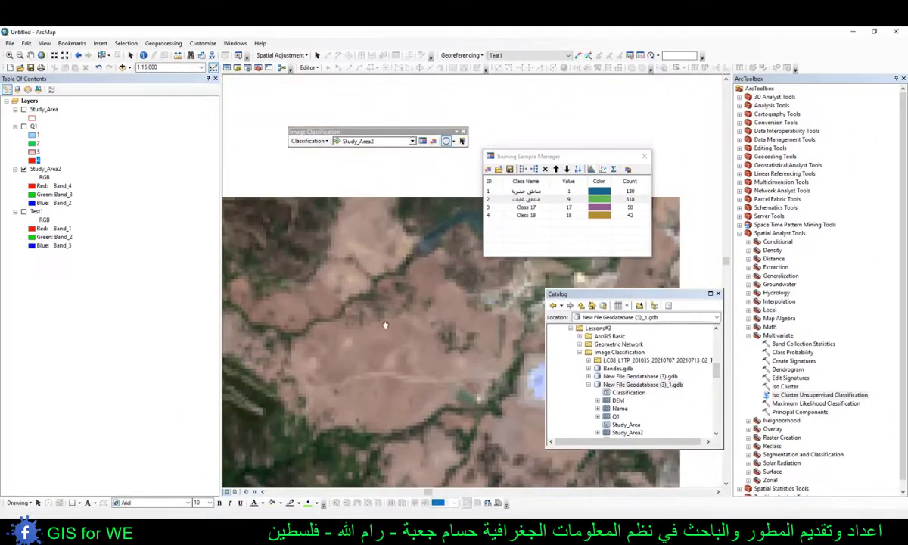
{"action": "left_click_drag", "start_coordinate": [369, 224], "coordinate": [362, 233]}
- Add two circular bare-land samples, one on the brown field near the river and one inside the river bend farther northwest
{"action": "left_click_drag", "start_coordinate": [488, 267], "coordinate": [314, 332]}
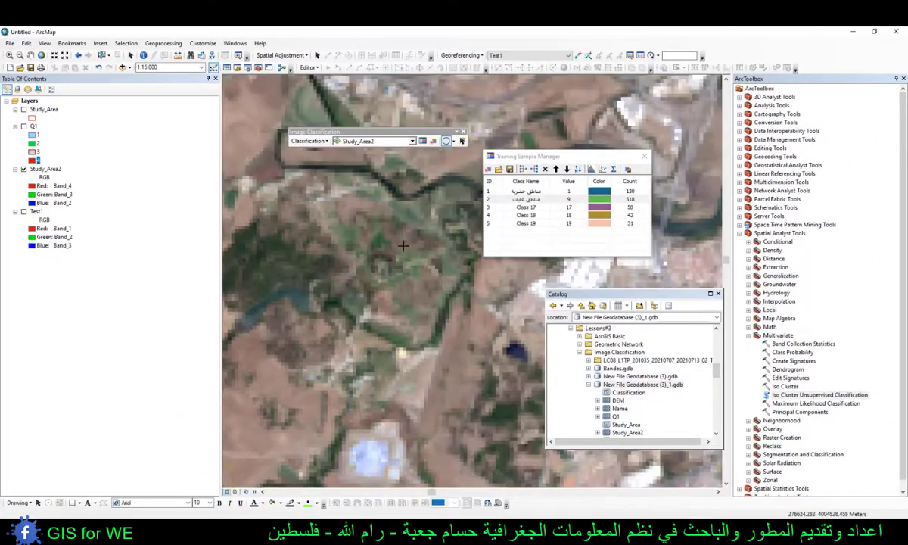
{"action": "left_click_drag", "start_coordinate": [402, 245], "coordinate": [476, 376]}
{"action": "left_click_drag", "start_coordinate": [314, 251], "coordinate": [430, 327]}
{"action": "left_click_drag", "start_coordinate": [265, 174], "coordinate": [404, 303]}
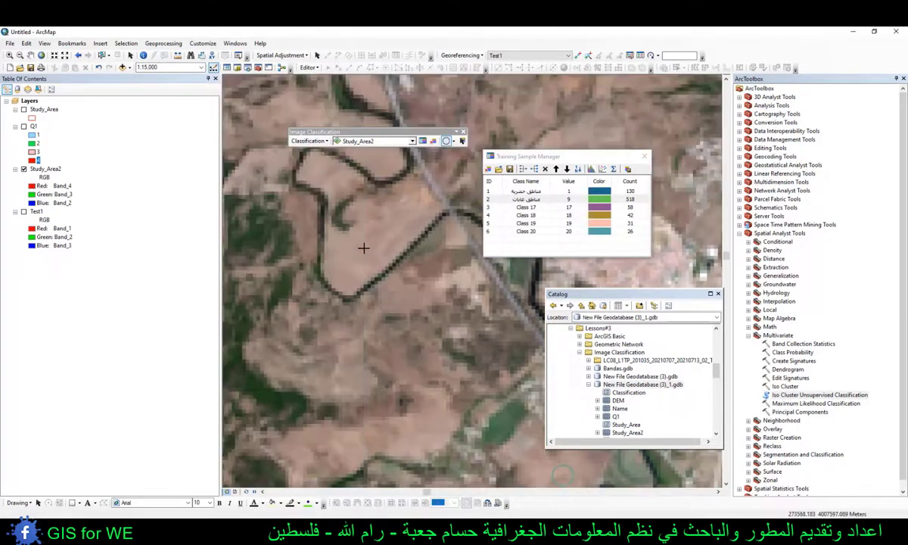
{"action": "left_click_drag", "start_coordinate": [364, 249], "coordinate": [374, 255]}
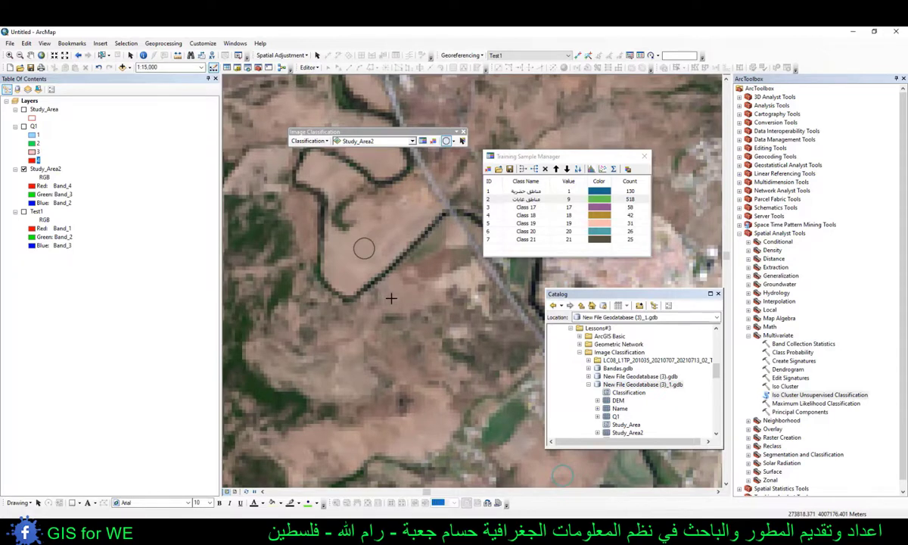
- Add the Imagery basemap to compare the terrain around the river bend, leaving Study_Area2 visible and the basemap hidden
{"action": "scroll", "coordinate": [391, 298], "scroll_direction": "down", "scroll_amount": 3}
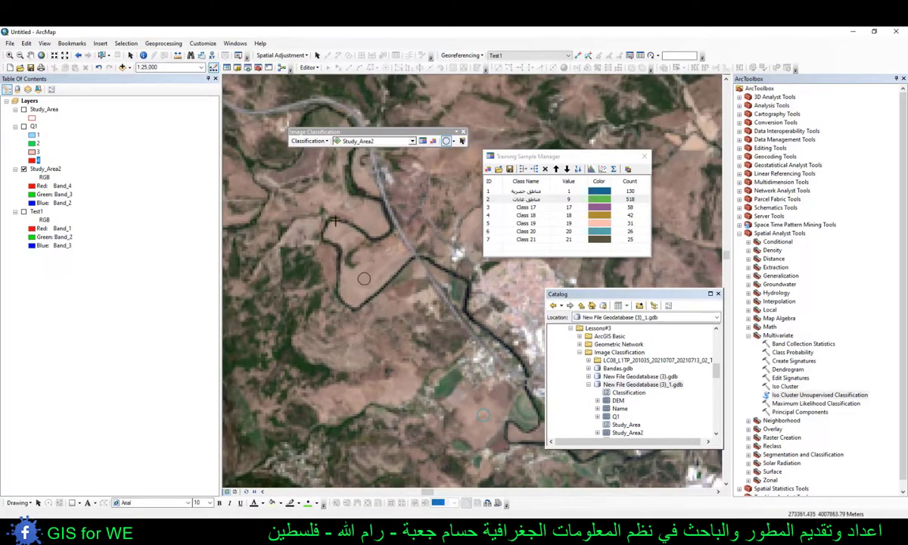
{"action": "left_click", "coordinate": [123, 67]}
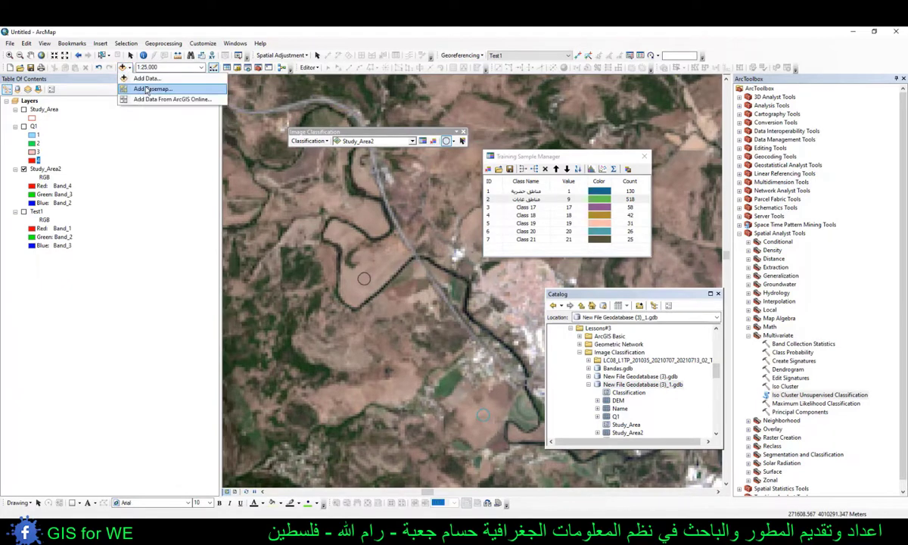
{"action": "left_click", "coordinate": [148, 89]}
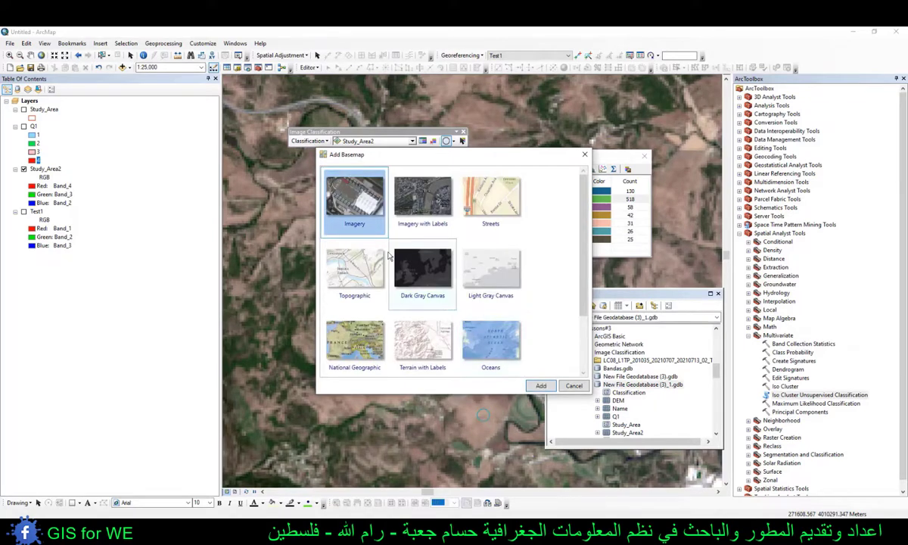
{"action": "left_click", "coordinate": [541, 386]}
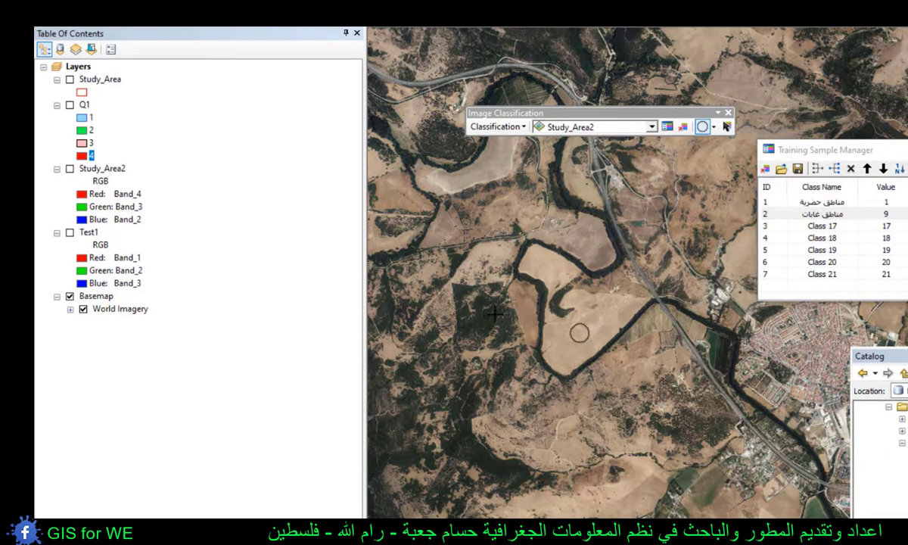
{"action": "left_click", "coordinate": [70, 169]}
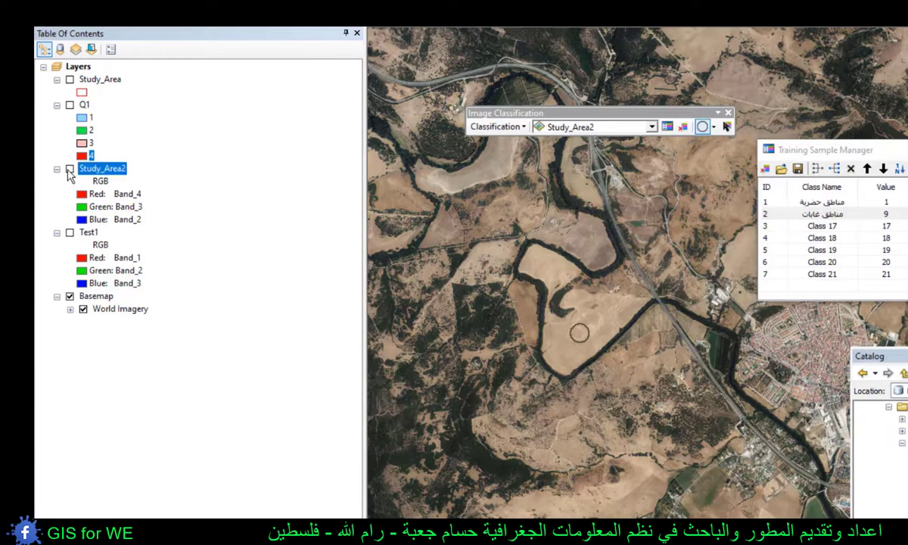
{"action": "left_click", "coordinate": [70, 295]}
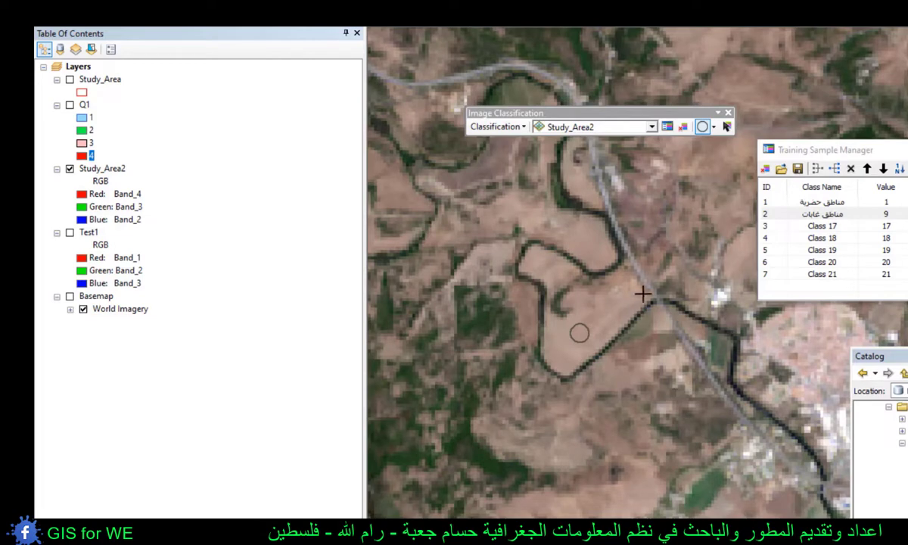
- Draw another circular bare-land sample on the brown field east of the town, beside the green stream
{"action": "left_click_drag", "start_coordinate": [692, 262], "coordinate": [520, 222]}
{"action": "left_click_drag", "start_coordinate": [701, 311], "coordinate": [408, 226]}
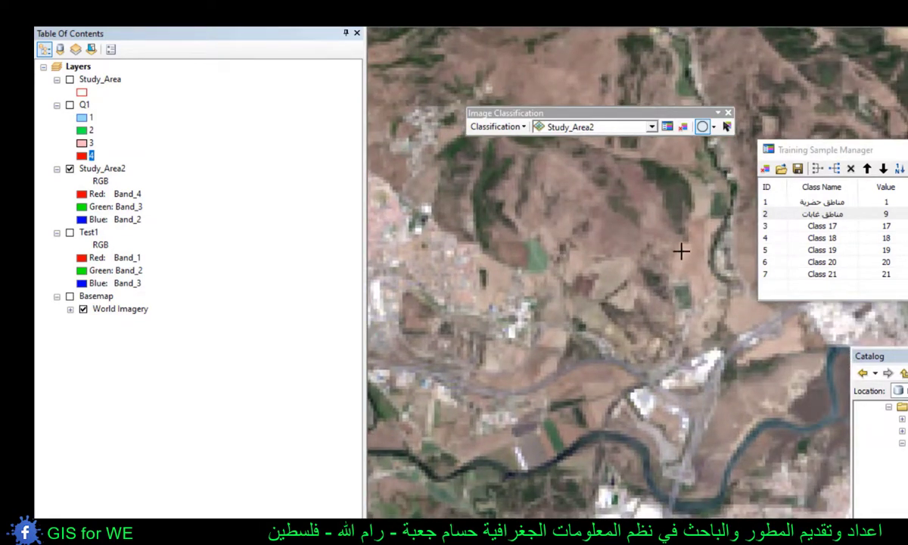
{"action": "left_click_drag", "start_coordinate": [683, 252], "coordinate": [687, 454]}
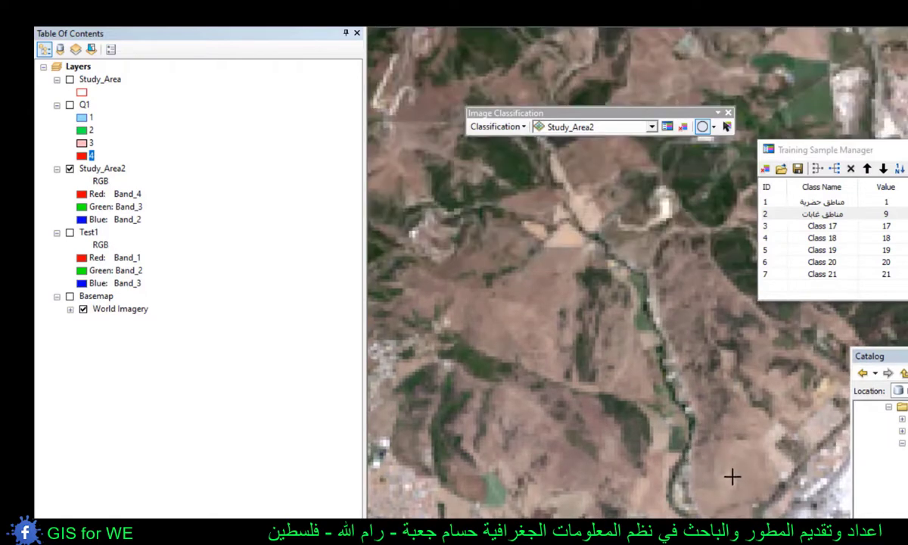
{"action": "left_click_drag", "start_coordinate": [731, 477], "coordinate": [746, 472]}
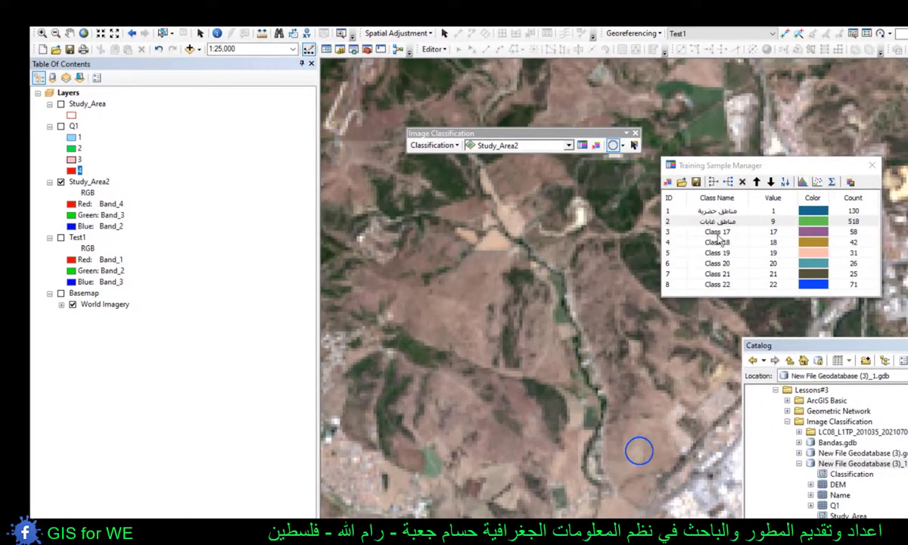
- Merge the bare-land training samples, Class 17 to Class 22, into one class named "مناطق فارغة"
{"action": "left_click", "coordinate": [717, 232]}
{"action": "left_click", "coordinate": [722, 284], "text": "shift"}
{"action": "left_click", "coordinate": [719, 284]}
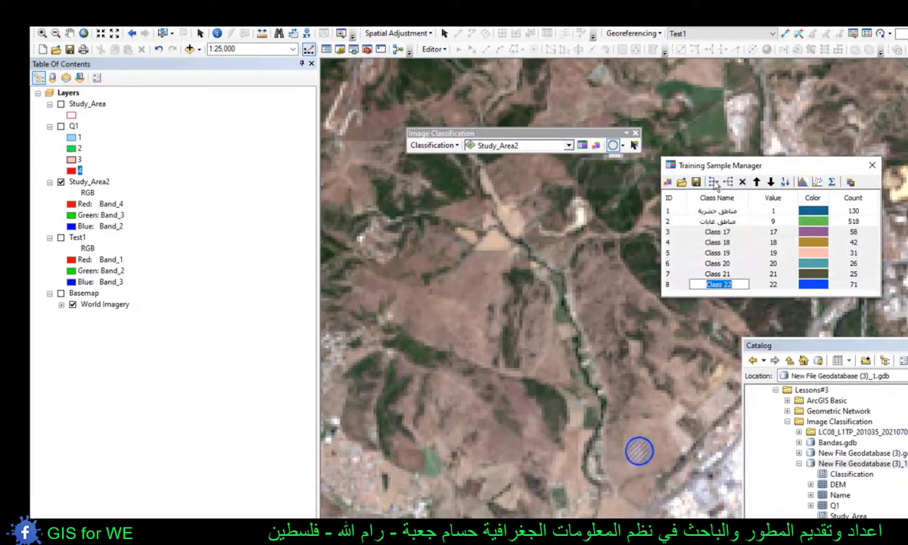
{"action": "left_click", "coordinate": [714, 184]}
{"action": "left_click", "coordinate": [714, 184]}
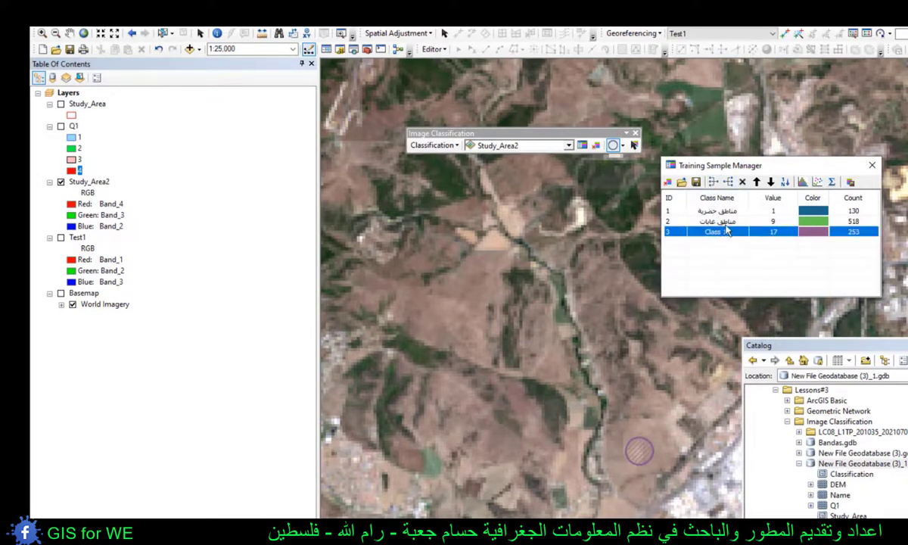
{"action": "left_click", "coordinate": [719, 231]}
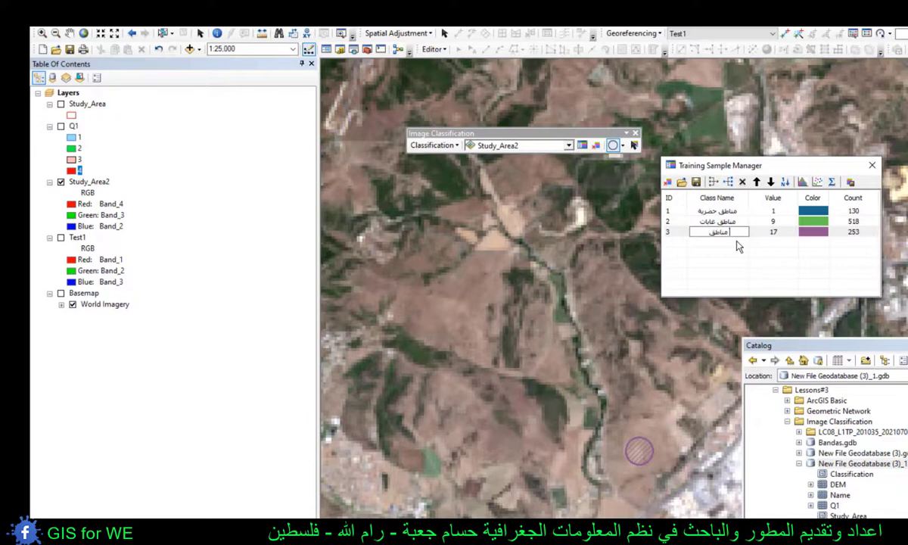
{"action": "type", "text": "مناطق فارغة"}
{"action": "key", "text": "Return"}
- Draw two circular water samples in Study_Area2, one in the northern bay and one in the open sea farther south
{"action": "scroll", "coordinate": [628, 310], "scroll_direction": "up", "scroll_amount": 3}
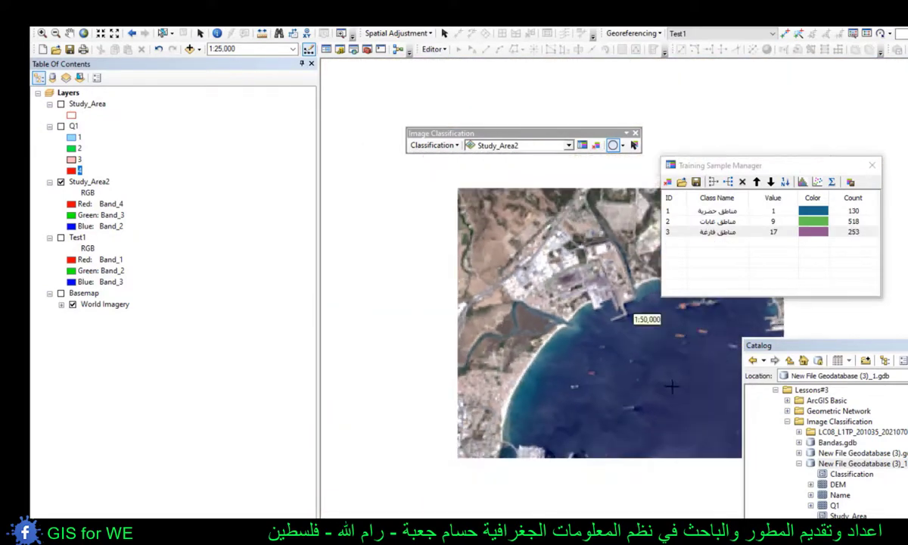
{"action": "left_click_drag", "start_coordinate": [671, 386], "coordinate": [544, 276]}
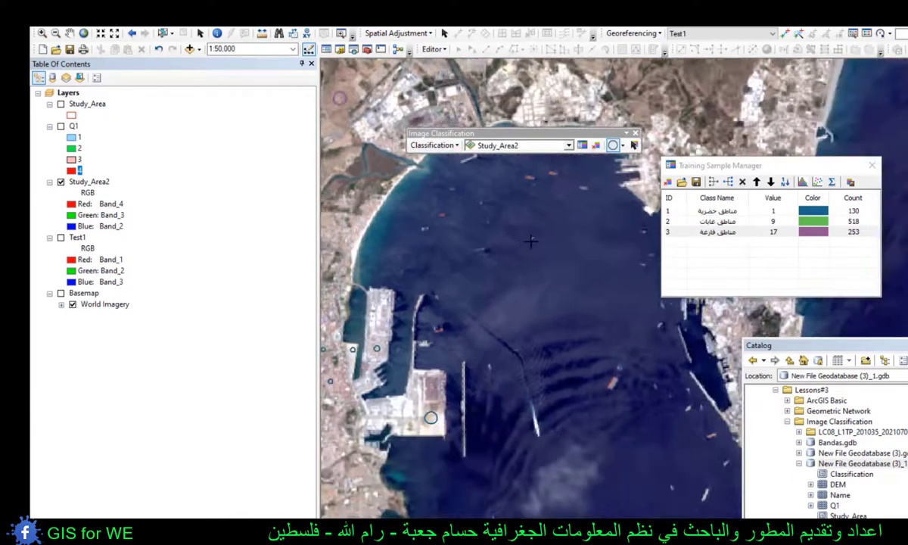
{"action": "left_click_drag", "start_coordinate": [531, 240], "coordinate": [526, 263]}
{"action": "left_click_drag", "start_coordinate": [629, 395], "coordinate": [592, 297]}
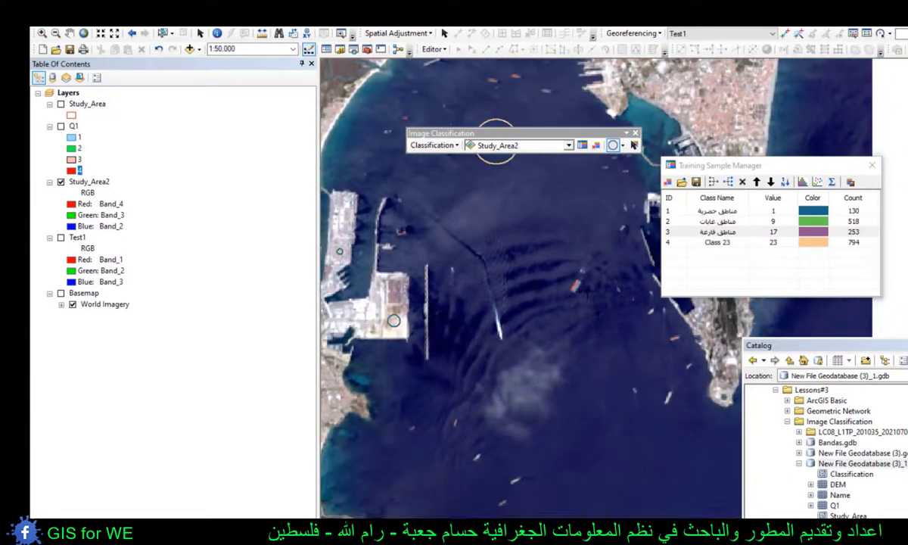
{"action": "mouse_move", "coordinate": [628, 492]}
{"action": "left_mouse_down"}
{"action": "mouse_move", "coordinate": [597, 354]}
{"action": "mouse_move", "coordinate": [559, 380]}
{"action": "left_mouse_up"}
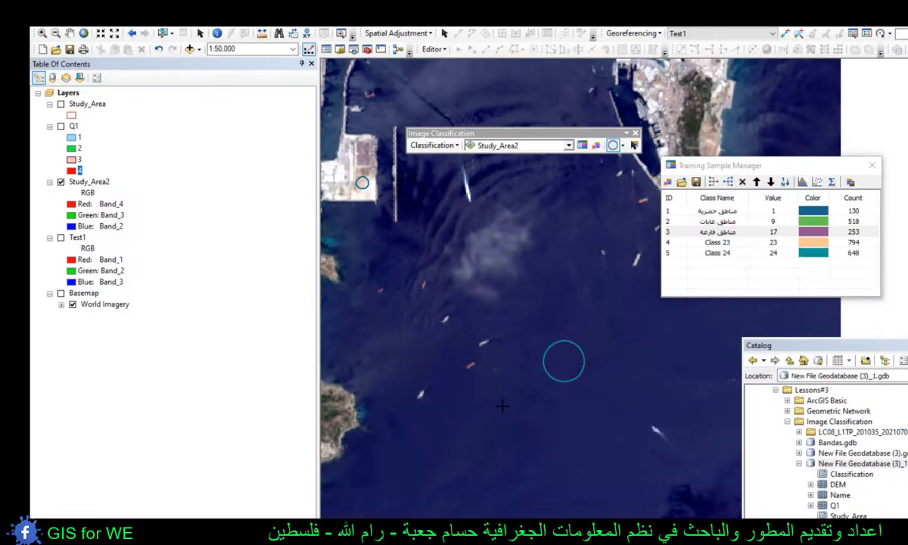
- Add two larger circular water samples in the open sea, one just south of the peninsula and one farther southwest
{"action": "left_click_drag", "start_coordinate": [502, 406], "coordinate": [558, 462]}
{"action": "left_click_drag", "start_coordinate": [503, 246], "coordinate": [666, 324]}
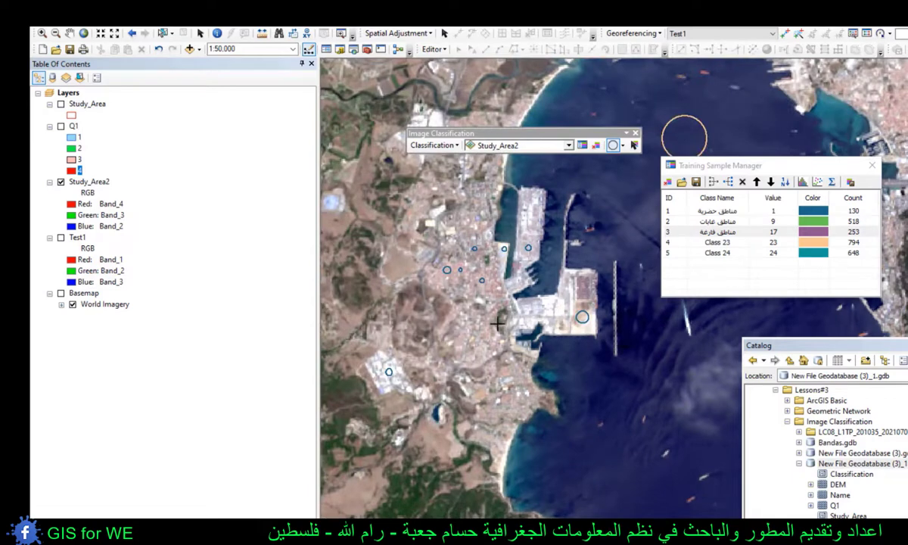
{"action": "left_click_drag", "start_coordinate": [655, 357], "coordinate": [534, 289]}
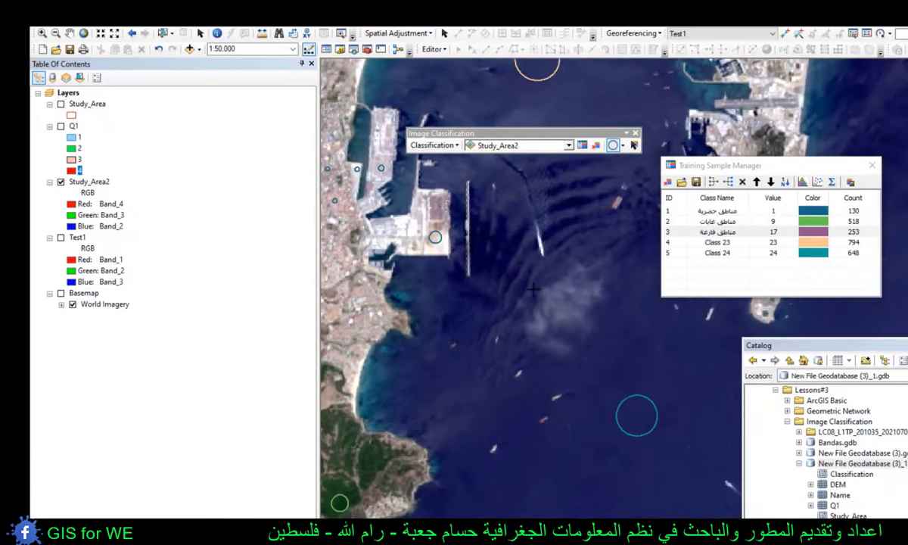
{"action": "scroll", "coordinate": [569, 387], "scroll_direction": "down", "scroll_amount": 1}
{"action": "mouse_move", "coordinate": [592, 475]}
{"action": "left_mouse_down"}
{"action": "mouse_move", "coordinate": [552, 350]}
{"action": "mouse_move", "coordinate": [592, 354]}
{"action": "mouse_move", "coordinate": [441, 398]}
{"action": "left_mouse_up"}
{"action": "left_click_drag", "start_coordinate": [554, 303], "coordinate": [588, 304]}
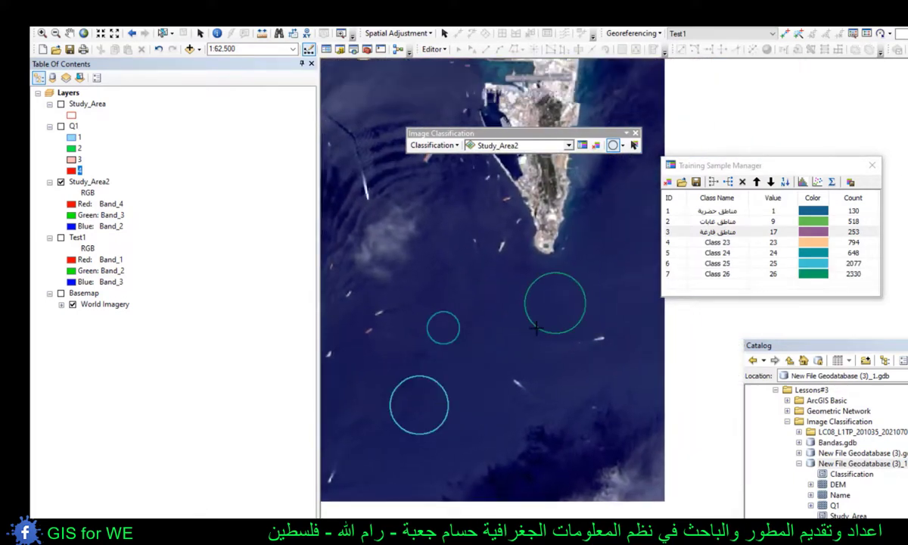
{"action": "scroll", "coordinate": [575, 325], "scroll_direction": "up", "scroll_amount": 2}
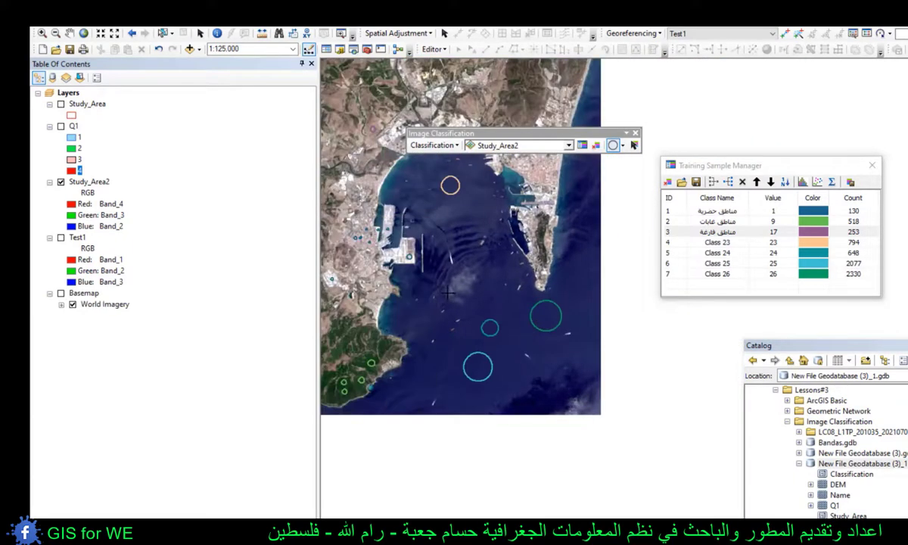
{"action": "scroll", "coordinate": [530, 294], "scroll_direction": "down", "scroll_amount": 2}
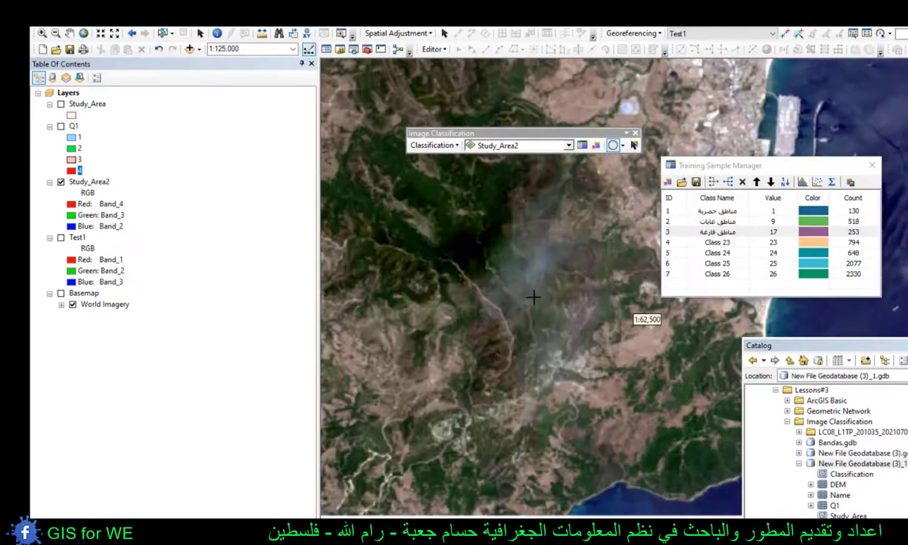
{"action": "scroll", "coordinate": [543, 277], "scroll_direction": "down", "scroll_amount": 1}
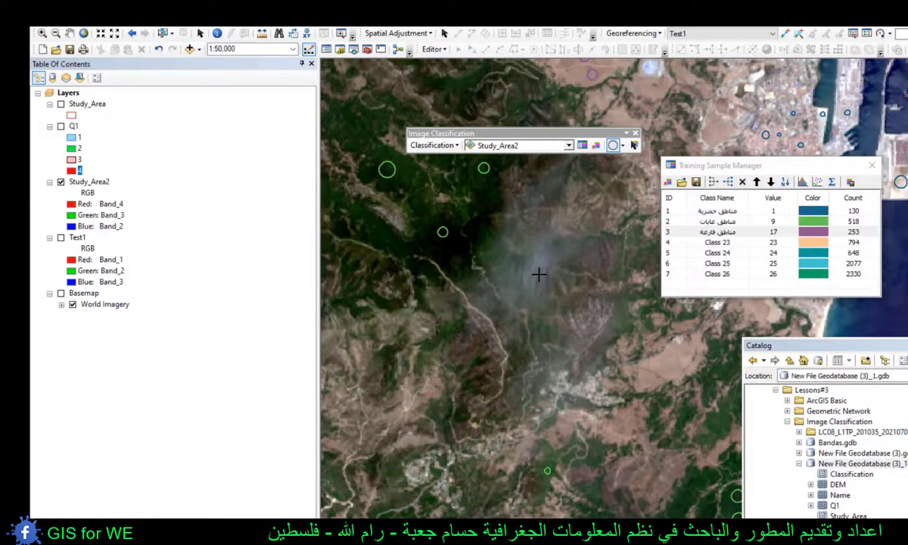
{"action": "left_click_drag", "start_coordinate": [586, 234], "coordinate": [483, 328]}
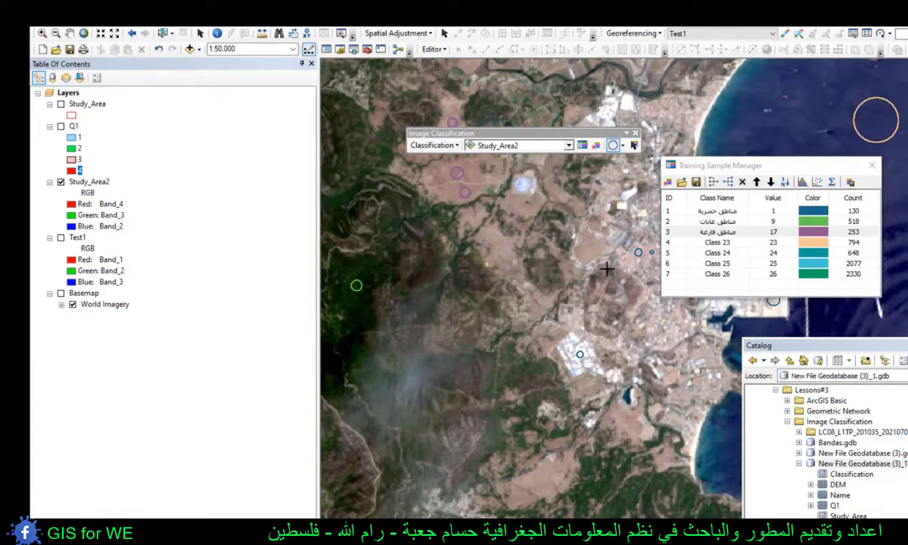
- Merge the water training samples, Class 23 to Class 26, into one class named "مناطق المياه"
{"action": "left_click", "coordinate": [736, 242]}
{"action": "left_click", "coordinate": [724, 274], "text": "shift"}
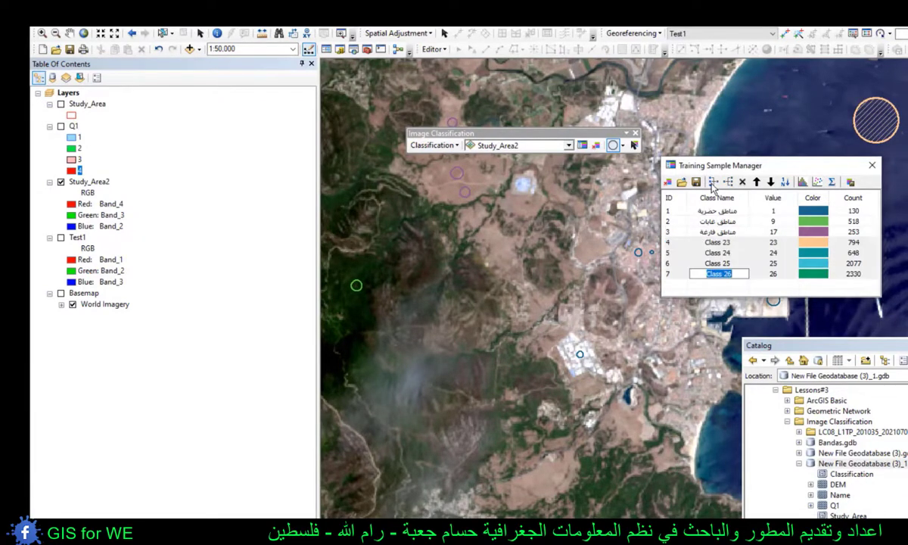
{"action": "left_click", "coordinate": [712, 185]}
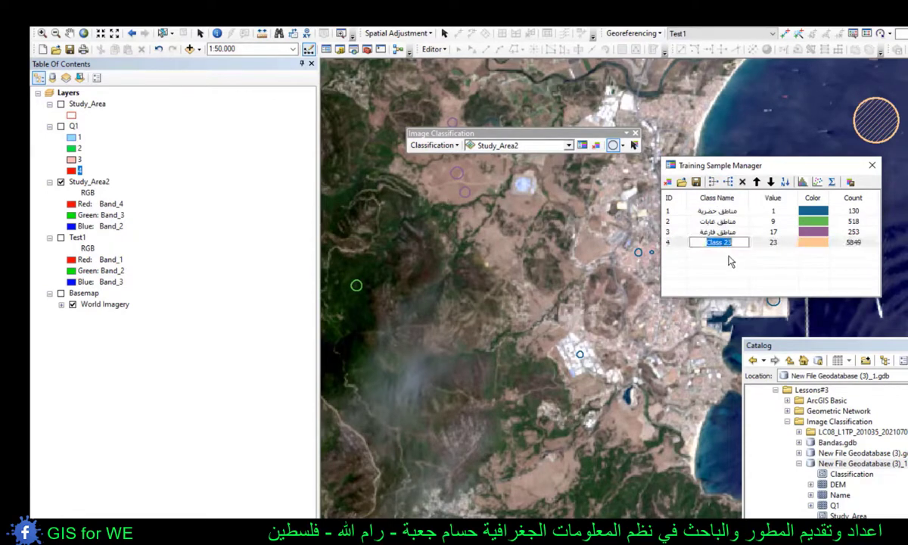
{"action": "type", "text": "مناطق المياه"}
{"action": "key", "text": "Return"}
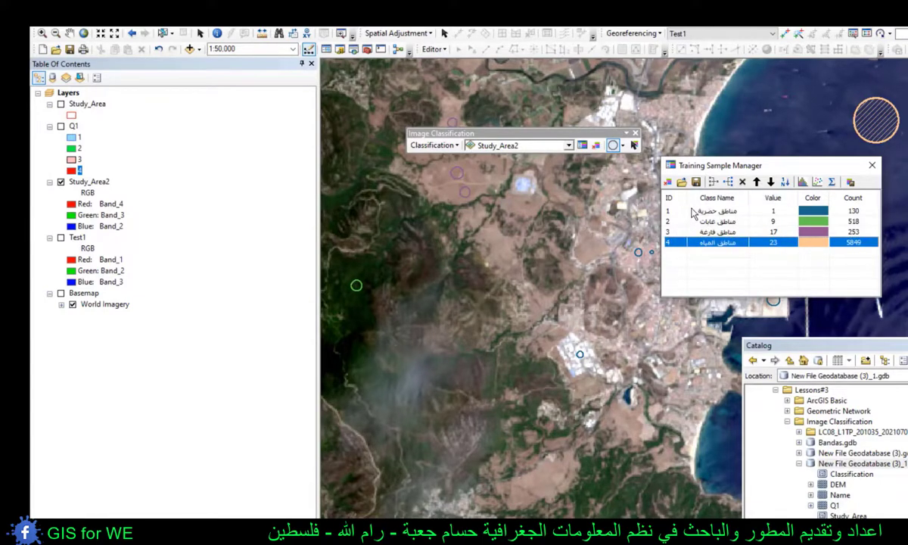
- Save the training samples as shapefile Study_Area2 in the Image Classification folder and collapse New File Geodatabase (3)_1.gdb in the catalog
{"action": "left_click", "coordinate": [696, 183]}
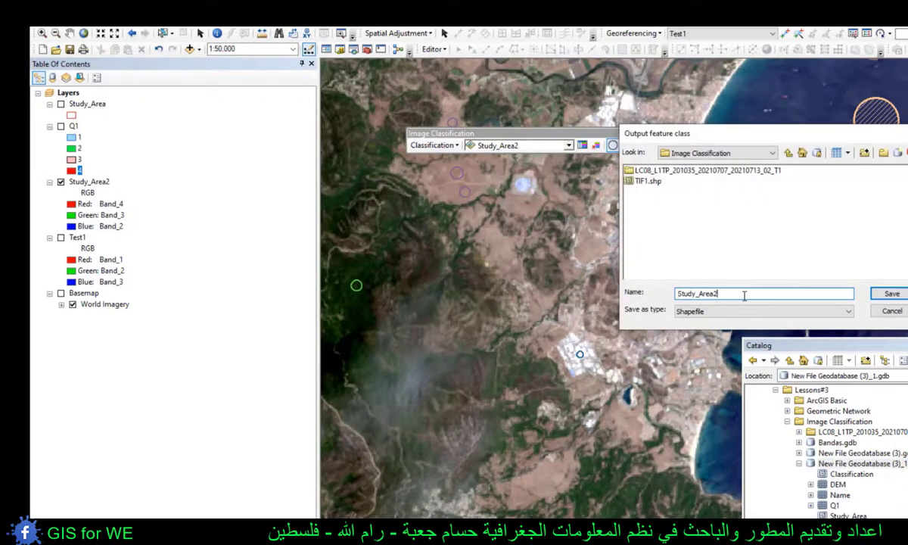
{"action": "left_click", "coordinate": [886, 294]}
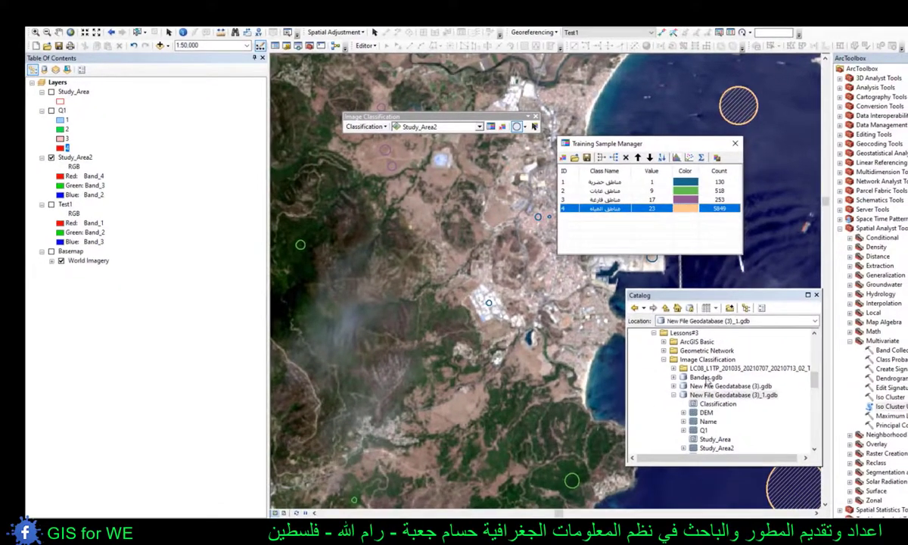
{"action": "right_click", "coordinate": [731, 395]}
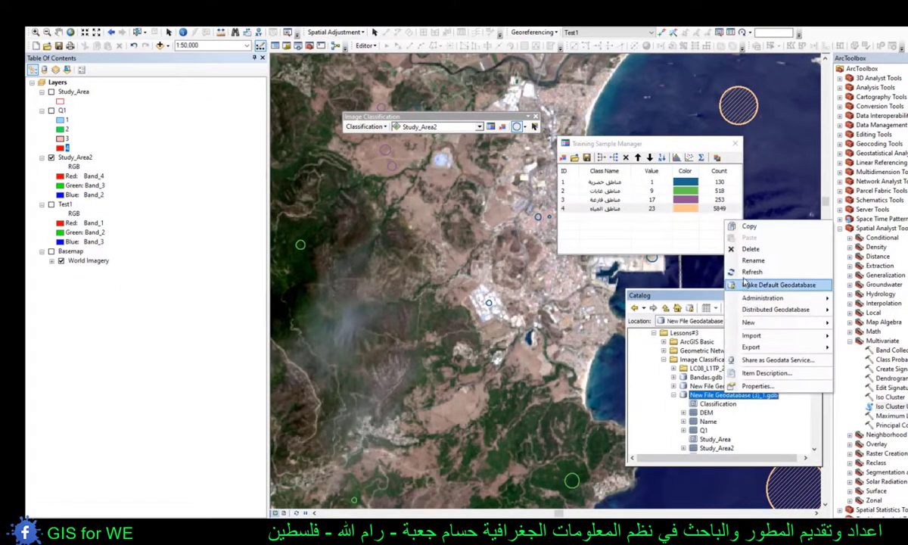
{"action": "left_click", "coordinate": [753, 227]}
{"action": "left_click", "coordinate": [673, 395]}
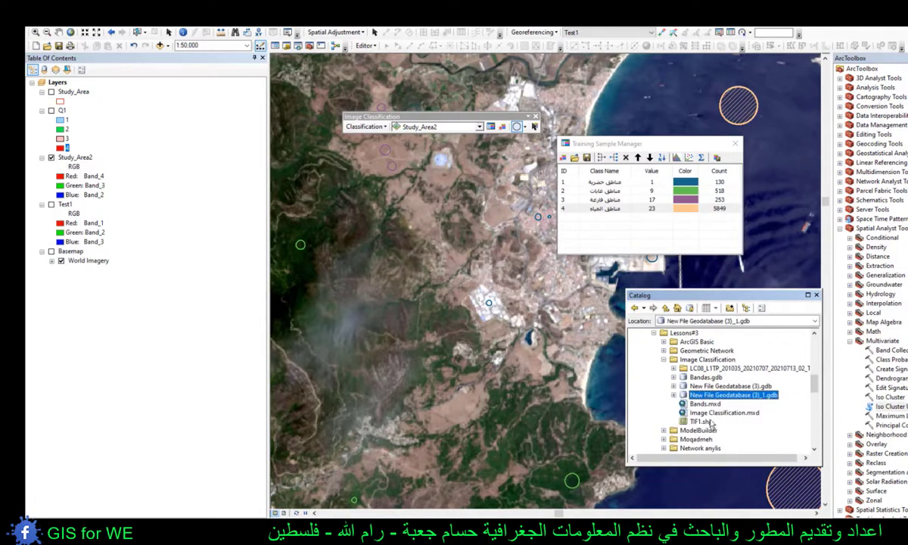
- Refresh the Image Classification folder in the catalog and add Study_Area22.shp to the map as a layer
{"action": "right_click", "coordinate": [701, 368]}
{"action": "right_click", "coordinate": [690, 359]}
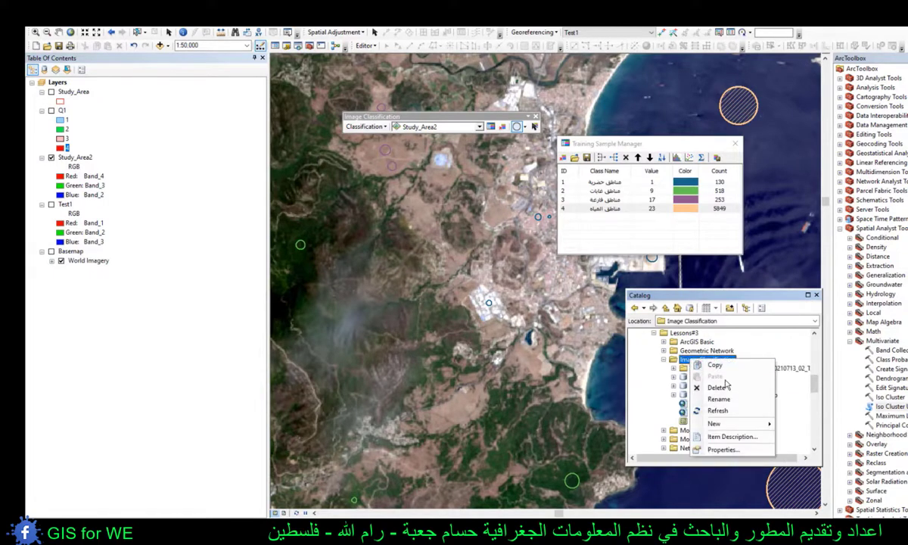
{"action": "left_click", "coordinate": [717, 411]}
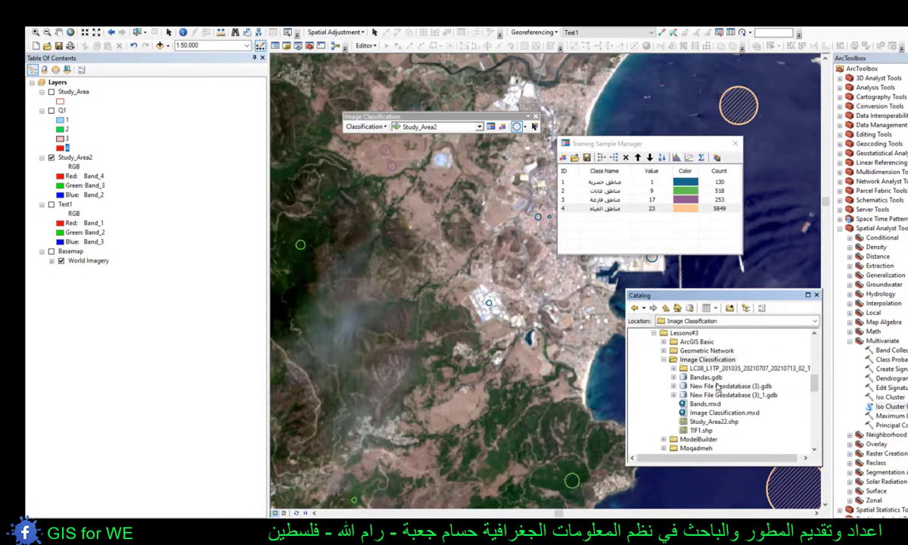
{"action": "left_click", "coordinate": [711, 422]}
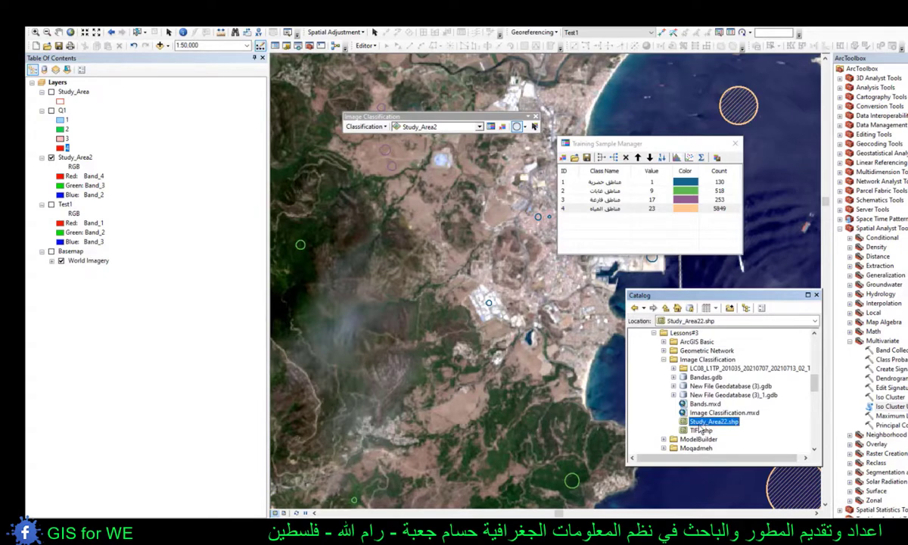
{"action": "left_click_drag", "start_coordinate": [702, 428], "coordinate": [88, 109]}
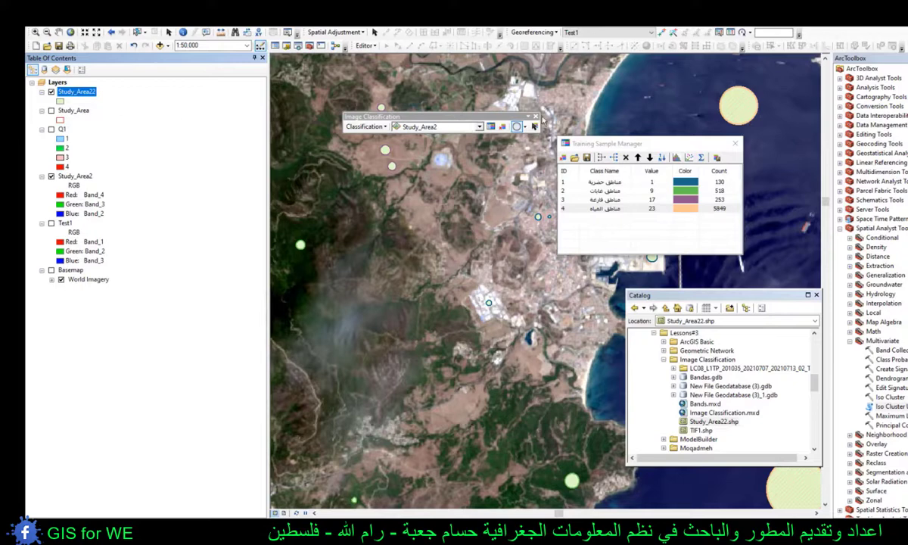
- Examine the class values, colour columns and counts in the attribute table of the Study_Area22 layer
{"action": "scroll", "coordinate": [442, 215], "scroll_direction": "down", "scroll_amount": 2}
{"action": "right_click", "coordinate": [76, 91]}
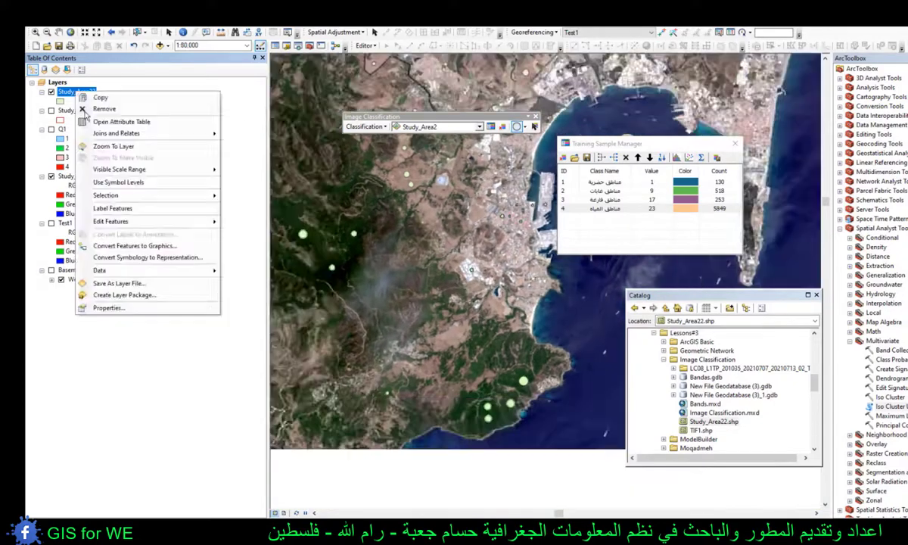
{"action": "left_click", "coordinate": [95, 121]}
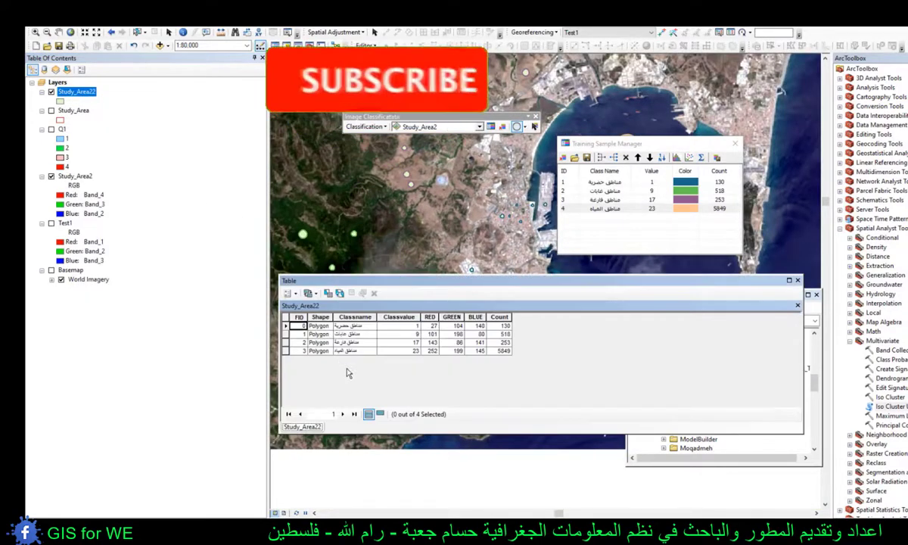
{"action": "left_click", "coordinate": [402, 328]}
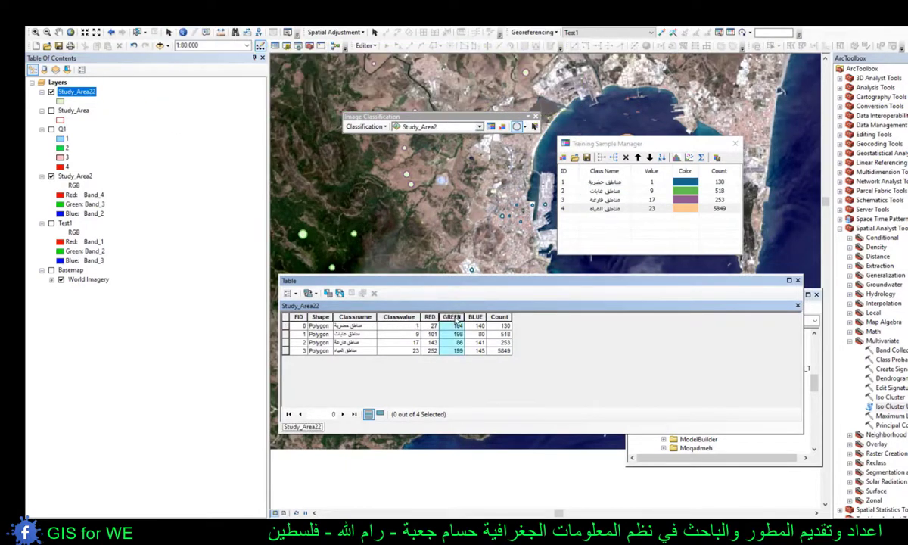
{"action": "left_click", "coordinate": [475, 317]}
{"action": "left_click", "coordinate": [504, 327]}
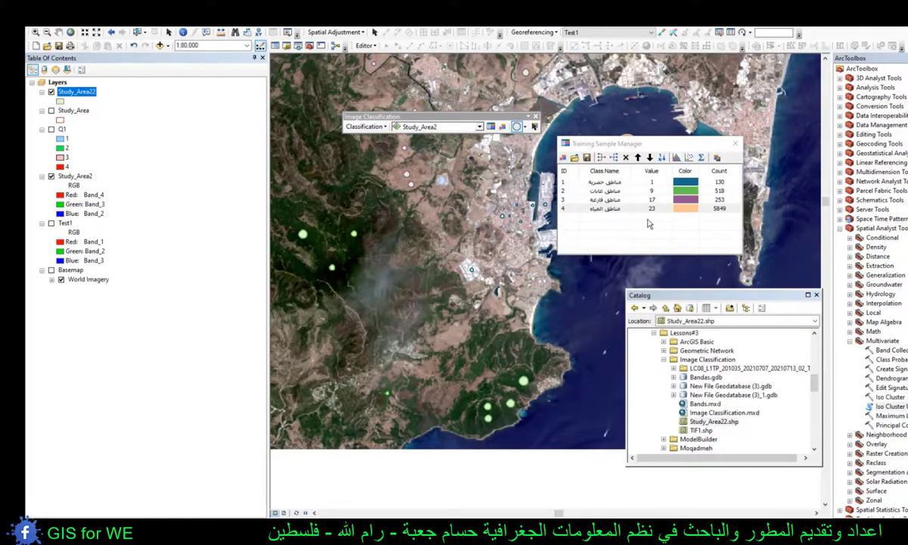
- Set the training sample class values to 2 for مناطق غابات, 3 for مناطق فارغة and 4 for مناطق المياه
{"action": "double_click", "coordinate": [655, 192]}
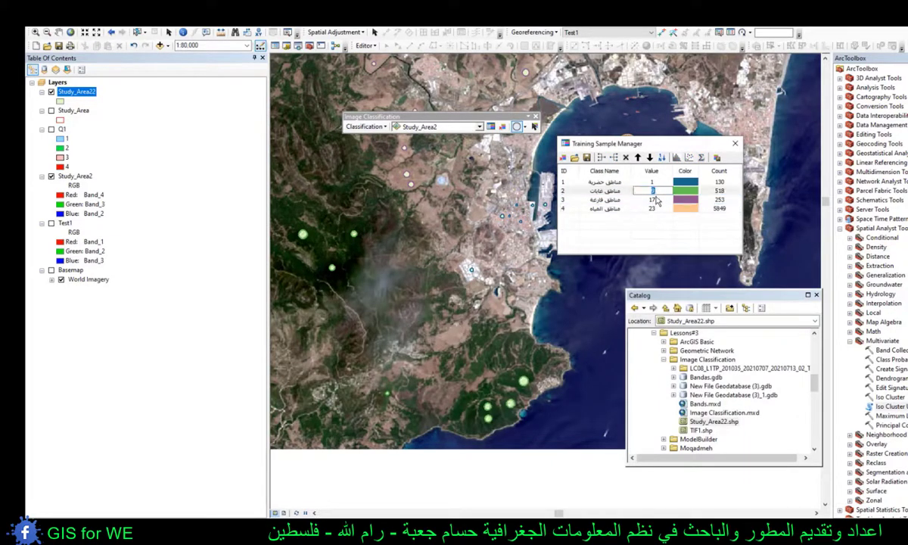
{"action": "double_click", "coordinate": [657, 201]}
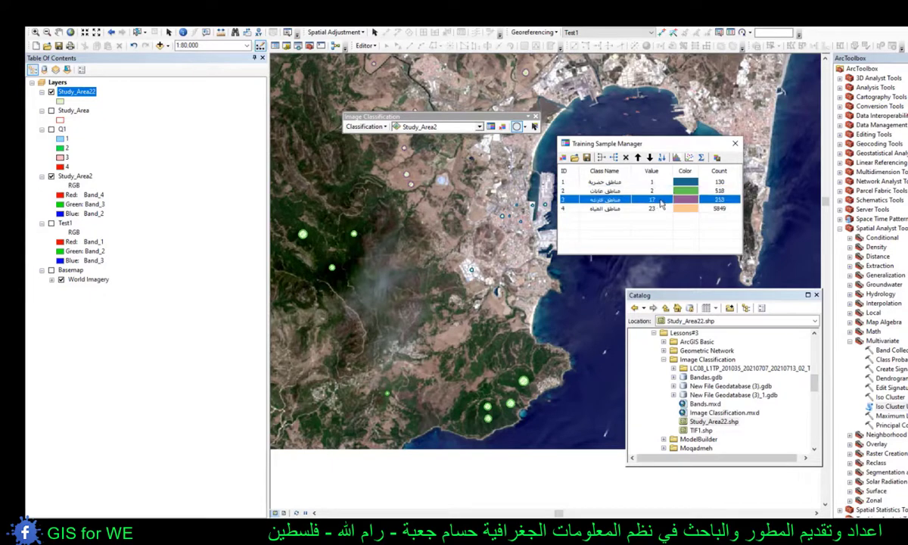
{"action": "type", "text": "3"}
{"action": "left_click", "coordinate": [659, 209]}
{"action": "double_click", "coordinate": [655, 209]}
{"action": "type", "text": "4"}
{"action": "key", "text": "Return"}
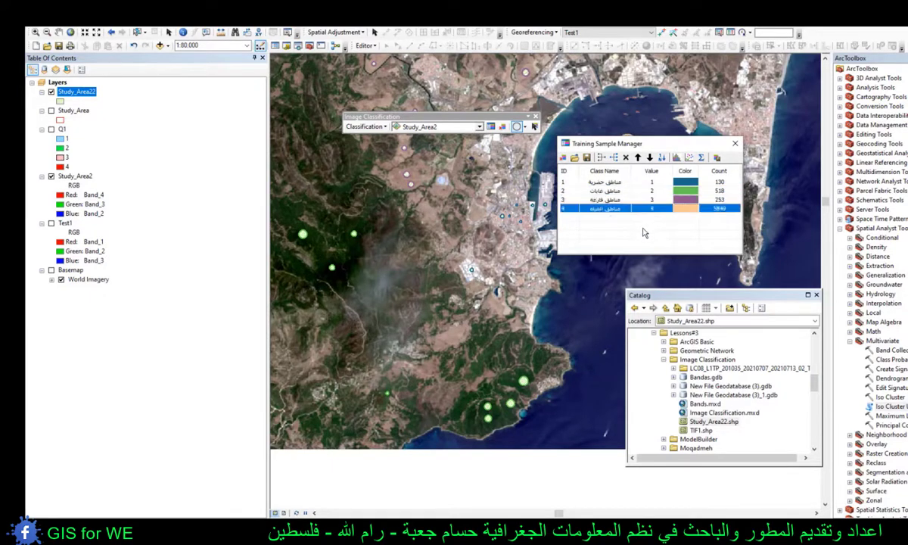
- Remove the Study_Area22 layer from the map and delete Study_Area22.shp from the Image Classification folder
{"action": "right_click", "coordinate": [77, 91]}
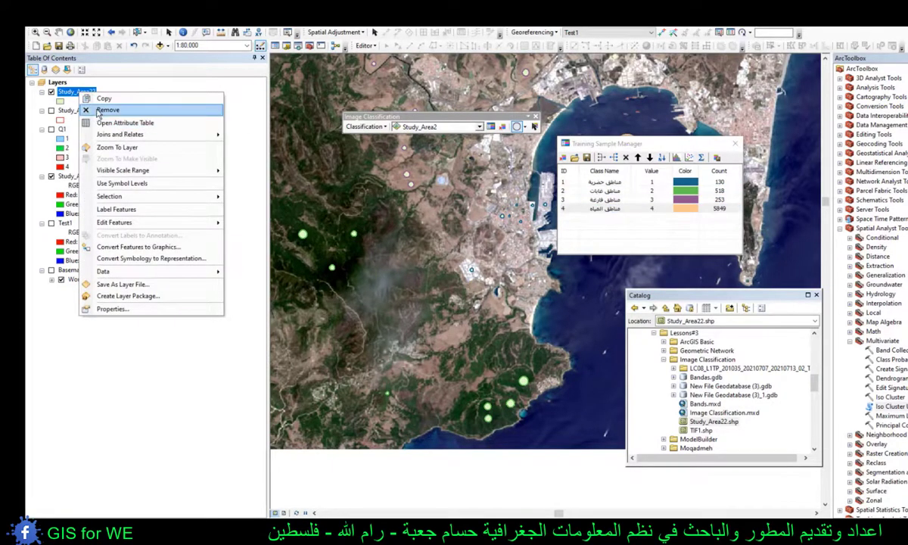
{"action": "left_click", "coordinate": [98, 112]}
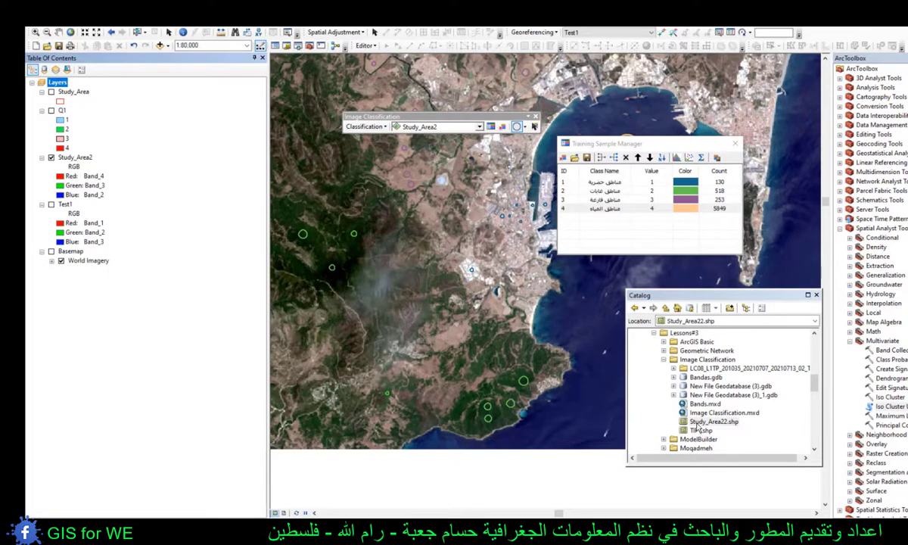
{"action": "right_click", "coordinate": [696, 423]}
{"action": "left_click", "coordinate": [757, 441]}
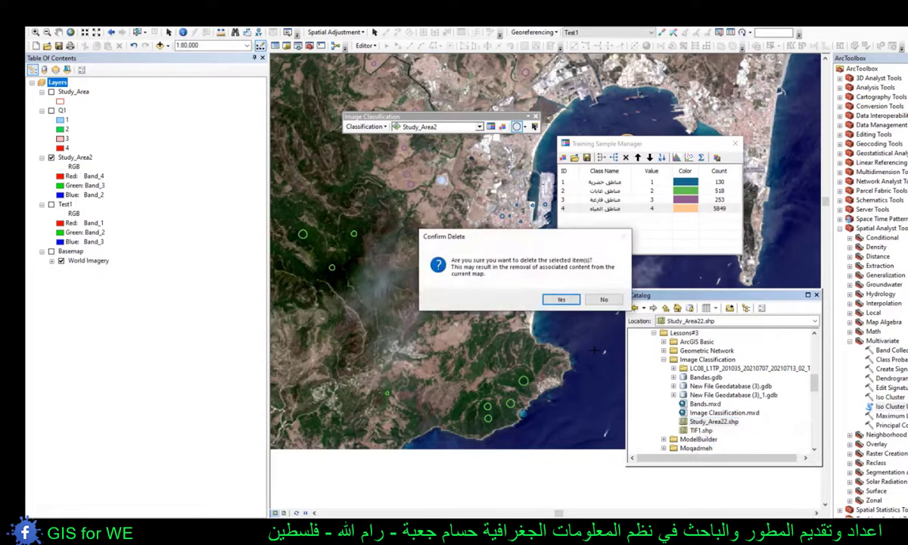
{"action": "left_click", "coordinate": [559, 300]}
- Save the training samples as shapefile Study_Area2 in the Image Classification folder, refresh the folder and add the shapefile to the map
{"action": "left_click", "coordinate": [586, 156]}
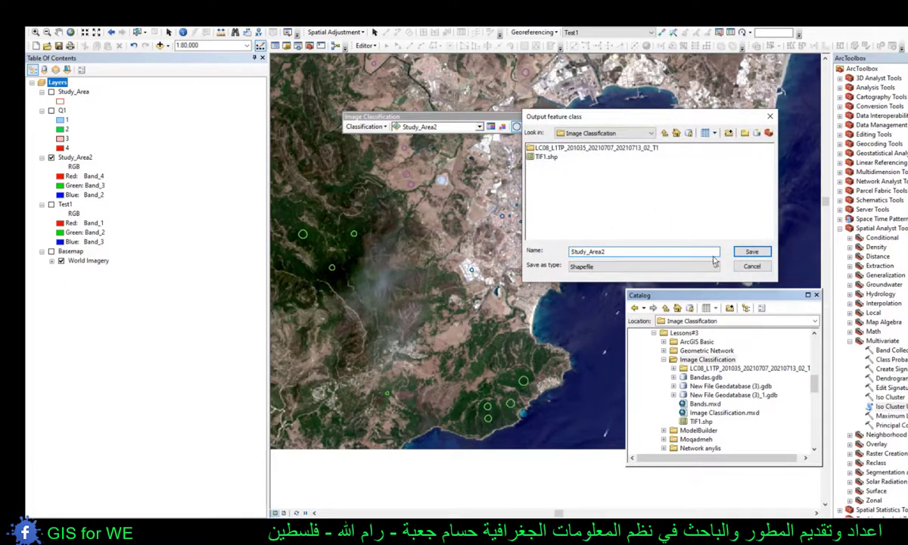
{"action": "left_click", "coordinate": [750, 251]}
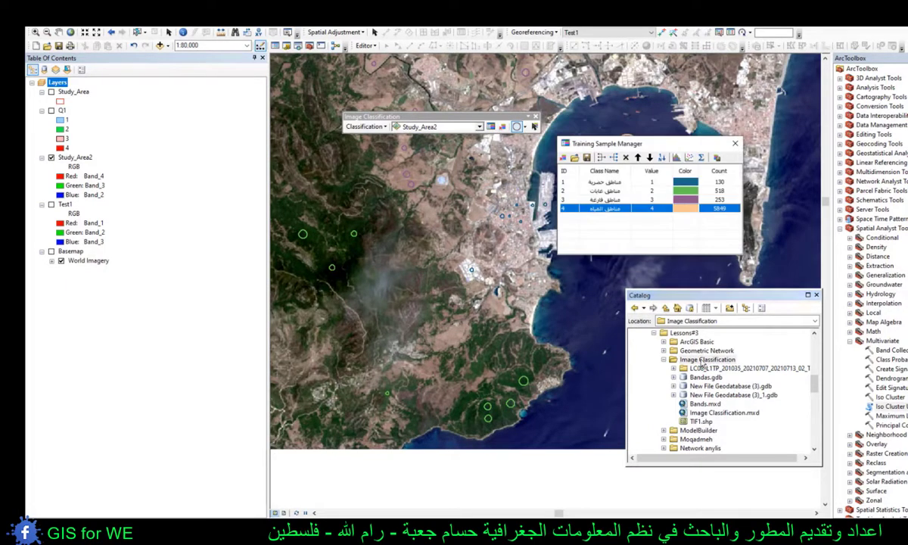
{"action": "right_click", "coordinate": [704, 361]}
{"action": "left_click", "coordinate": [745, 416]}
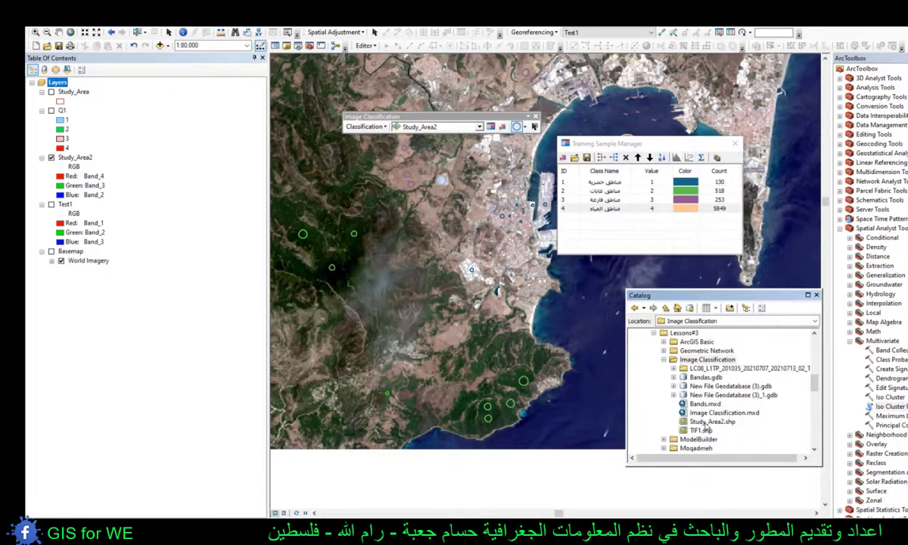
{"action": "left_click", "coordinate": [702, 422]}
{"action": "left_click_drag", "start_coordinate": [701, 425], "coordinate": [98, 82]}
- Check the Classvalue of every class in the attribute table of the Study_Area2 training sample layer
{"action": "right_click", "coordinate": [76, 91]}
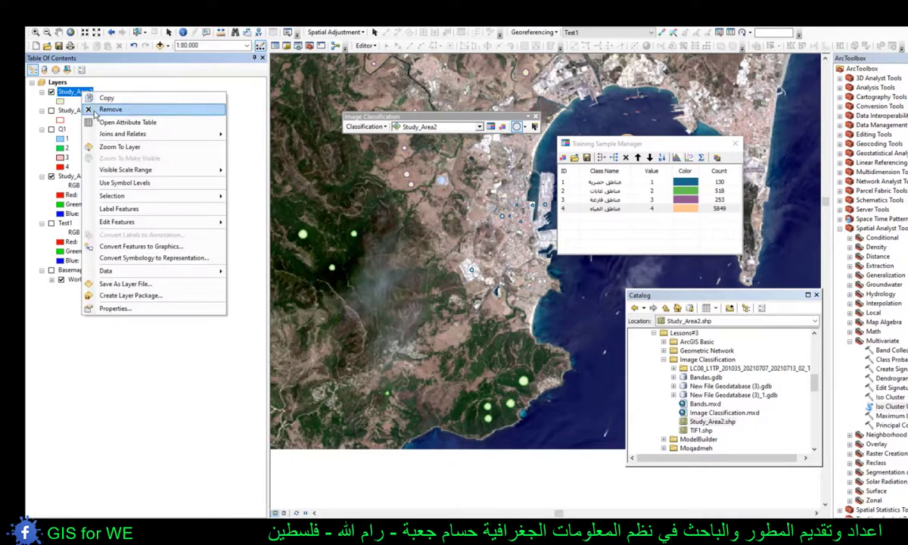
{"action": "left_click", "coordinate": [137, 122]}
{"action": "left_click", "coordinate": [390, 325]}
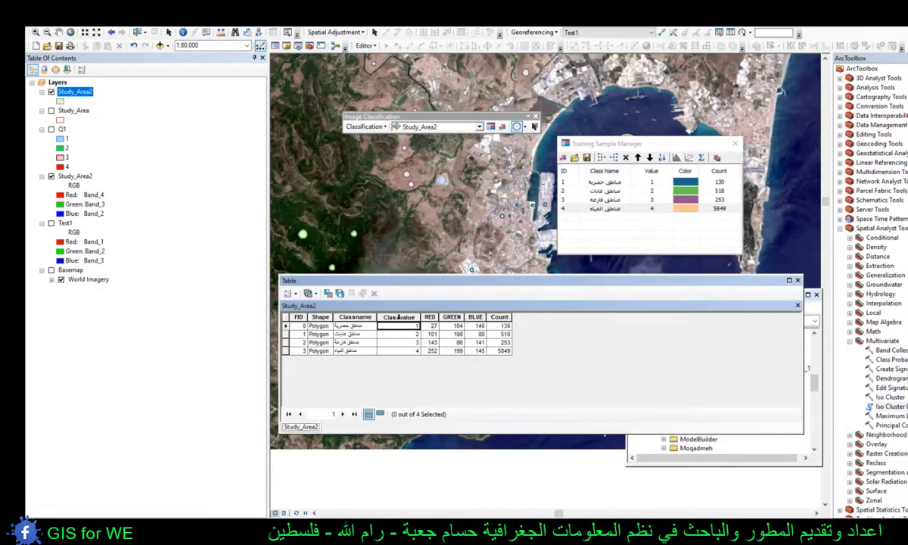
{"action": "left_click", "coordinate": [403, 333]}
{"action": "left_click", "coordinate": [403, 342]}
{"action": "left_click", "coordinate": [403, 350]}
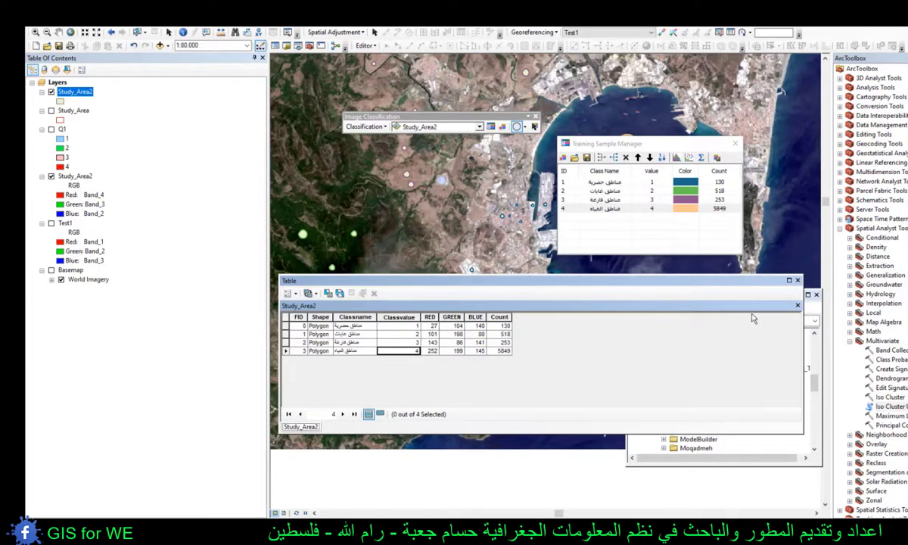
{"action": "left_click", "coordinate": [797, 280]}
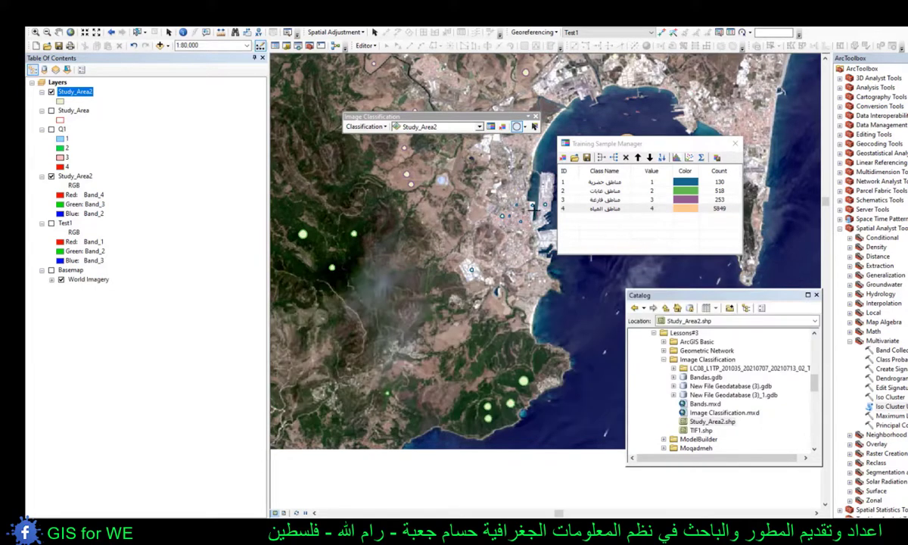
- Run Interactive Supervised Classification on the Study_Area2 image and remove the Study_Area2 training sample layer from the map
{"action": "left_click_drag", "start_coordinate": [395, 119], "coordinate": [389, 109]}
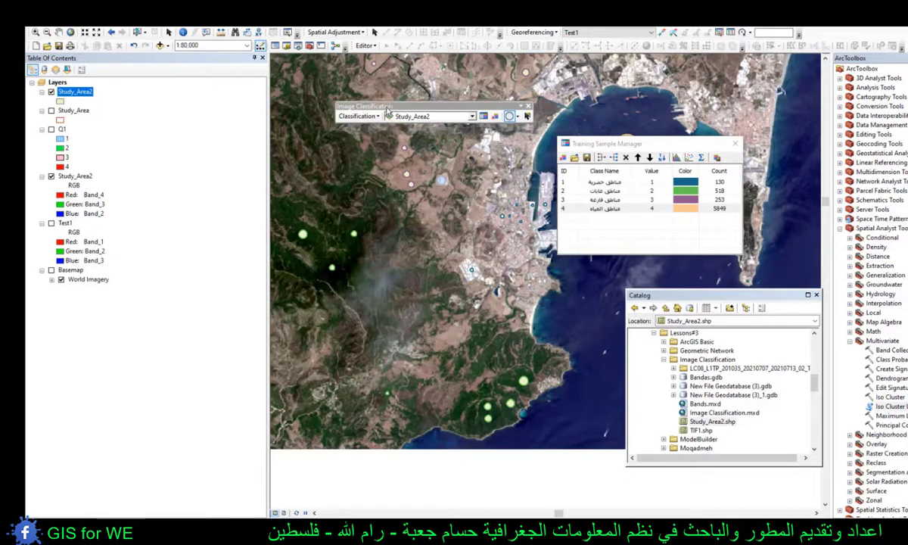
{"action": "left_click", "coordinate": [358, 116]}
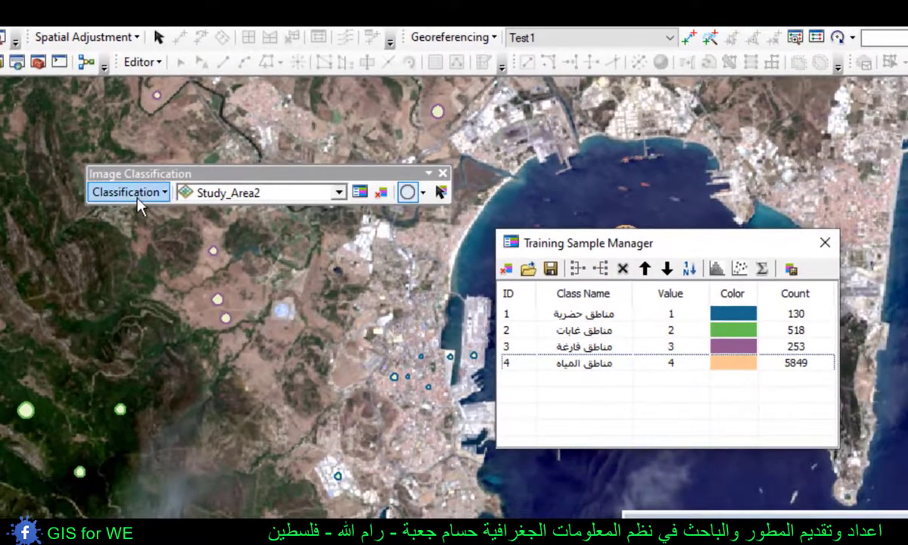
{"action": "left_click", "coordinate": [191, 271]}
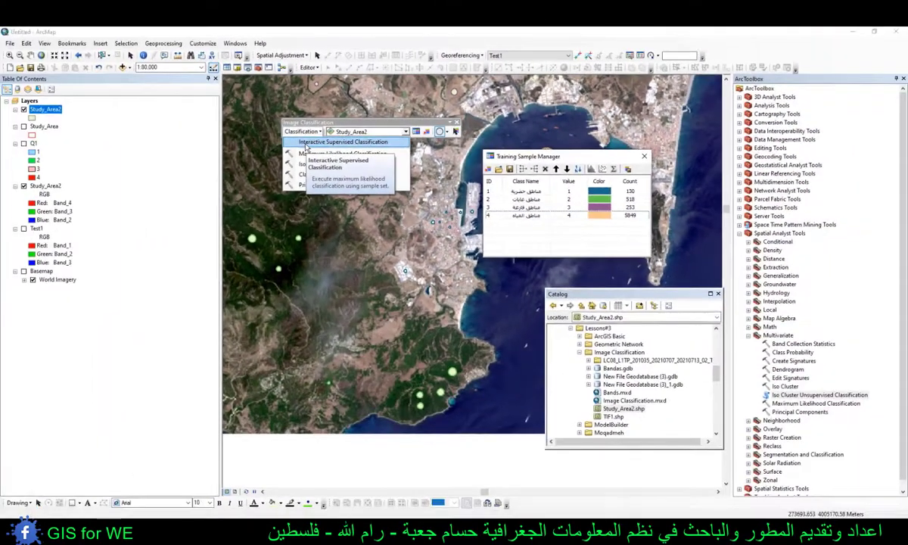
{"action": "left_click", "coordinate": [307, 142]}
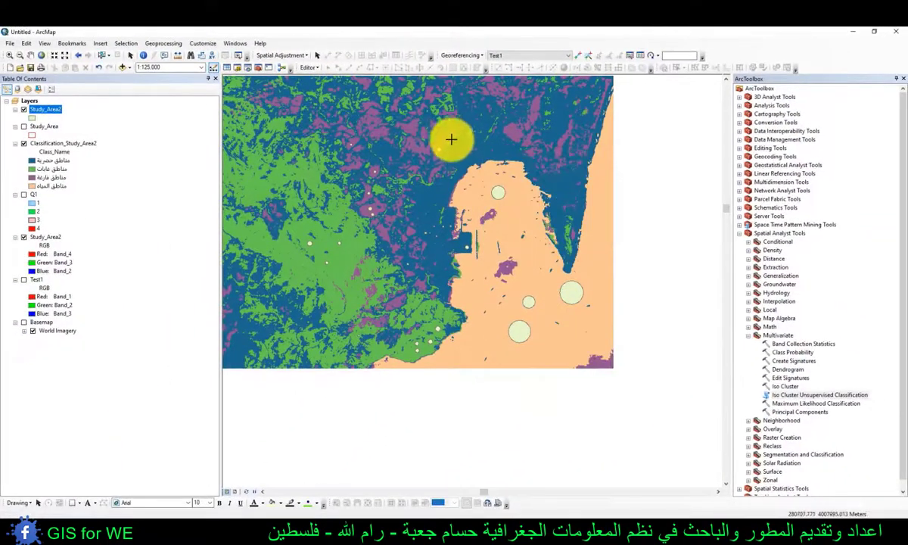
{"action": "right_click", "coordinate": [53, 110]}
{"action": "left_click", "coordinate": [74, 129]}
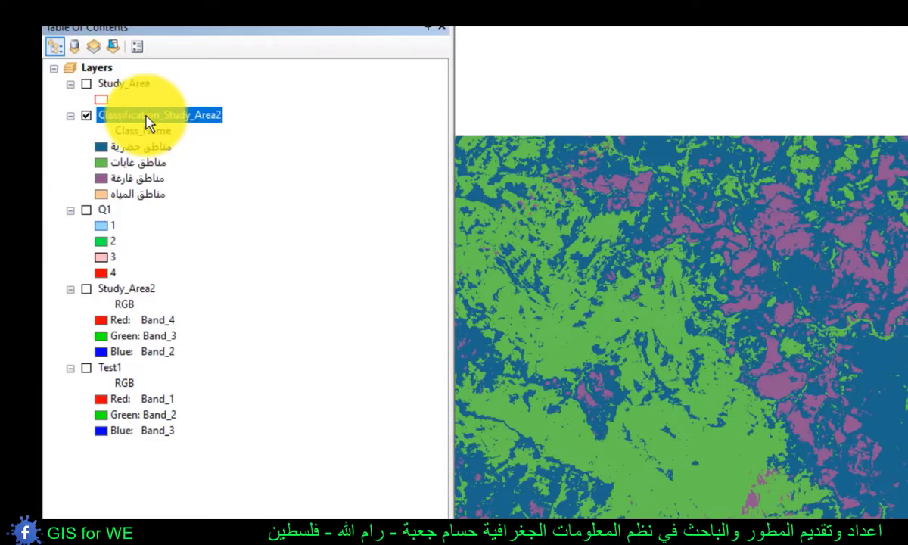
- Examine the attribute table and the classified map of the Classification_Study_Area2 layer
{"action": "right_click", "coordinate": [148, 121]}
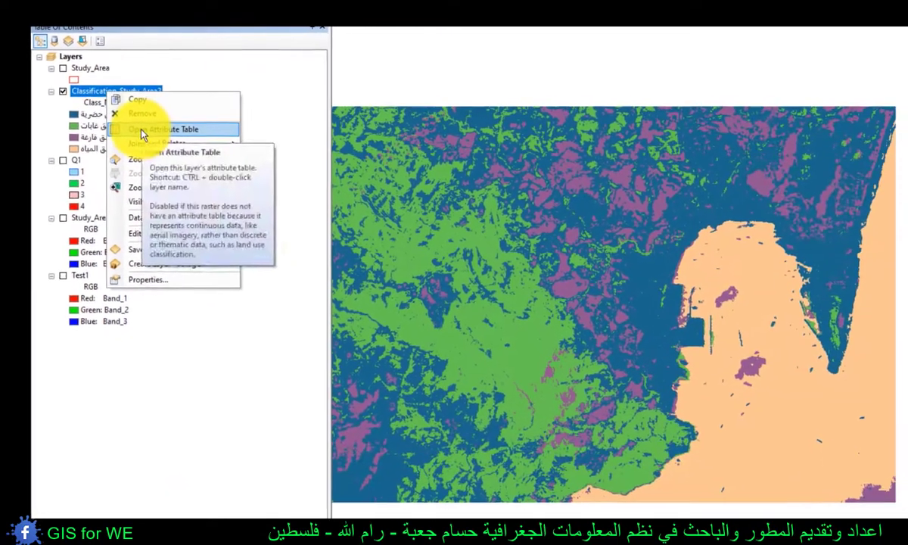
{"action": "left_click", "coordinate": [186, 166]}
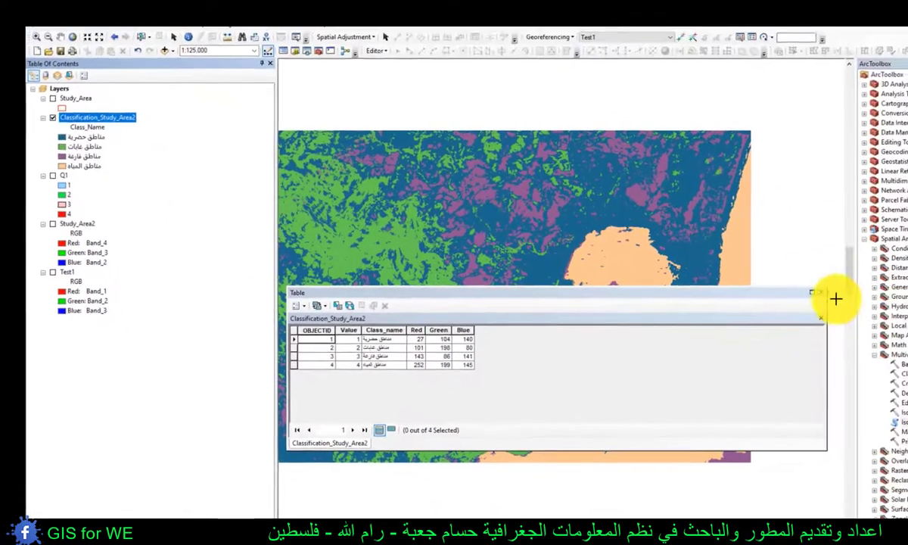
{"action": "left_click", "coordinate": [816, 294]}
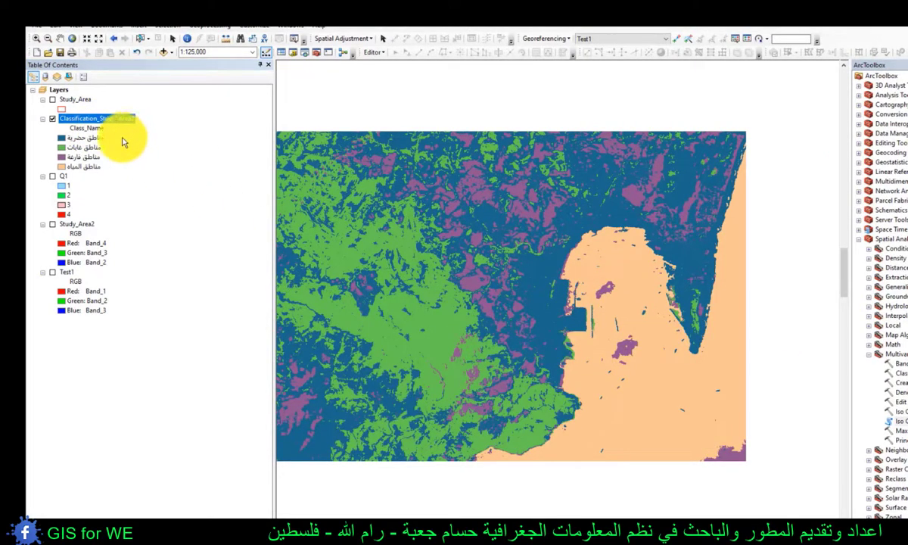
{"action": "left_click_drag", "start_coordinate": [485, 189], "coordinate": [535, 191]}
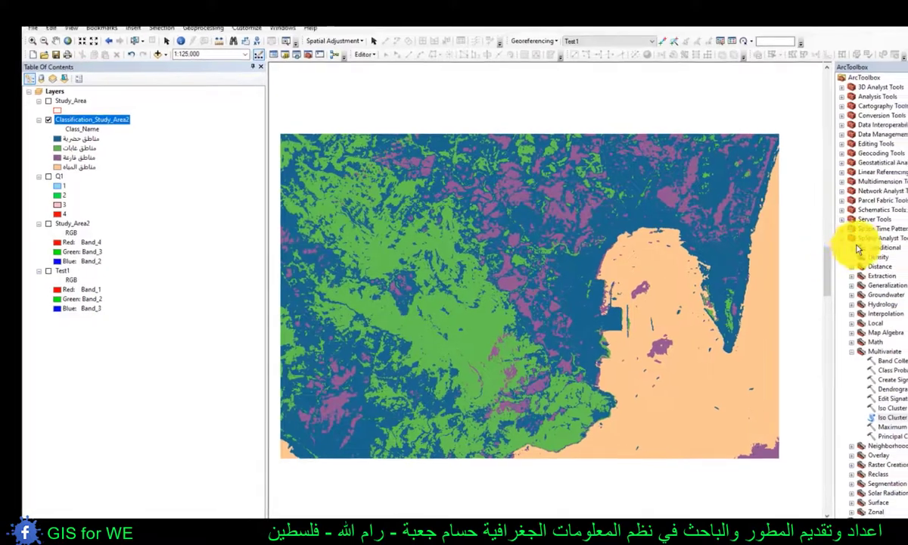
- Set up the Raster to Polygon conversion with Classification_Study_Area2 as the input raster and Value as the field
{"action": "left_click", "coordinate": [859, 239]}
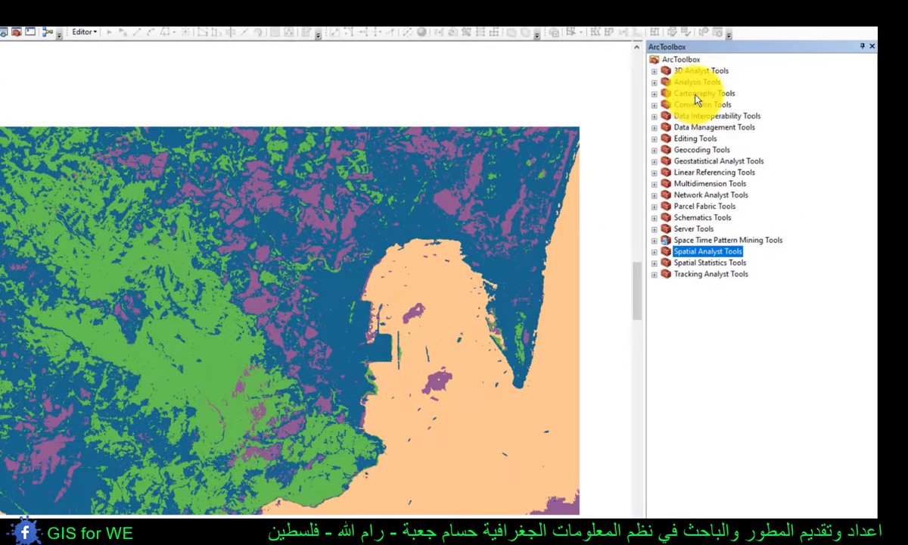
{"action": "left_click", "coordinate": [696, 95]}
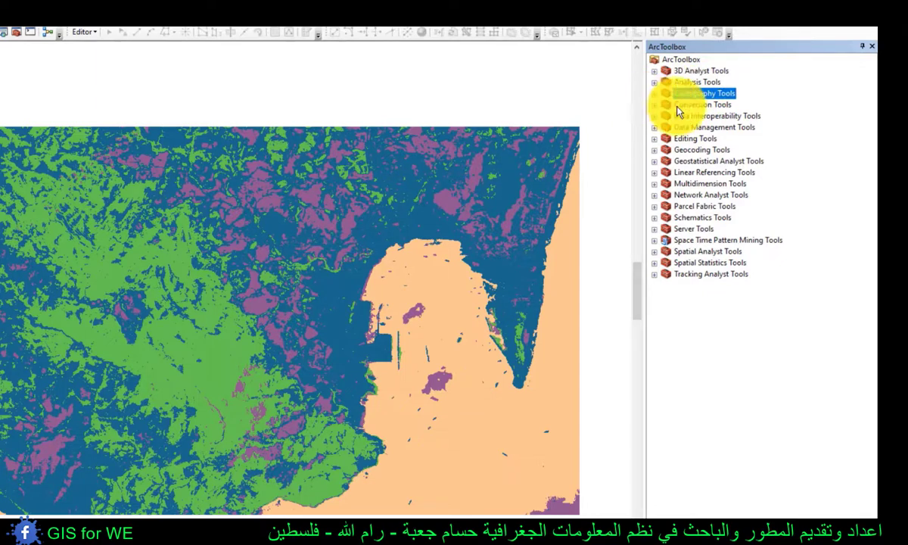
{"action": "left_click", "coordinate": [677, 107]}
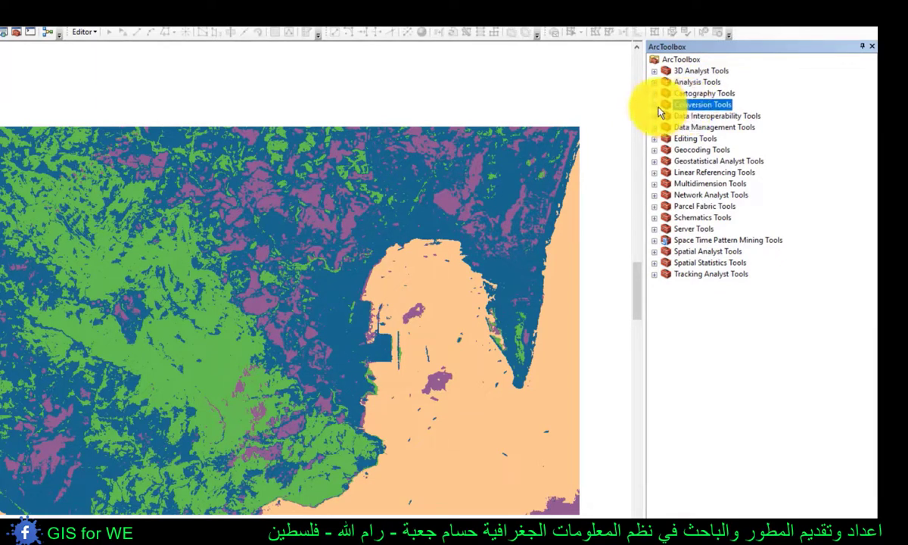
{"action": "left_click", "coordinate": [655, 105]}
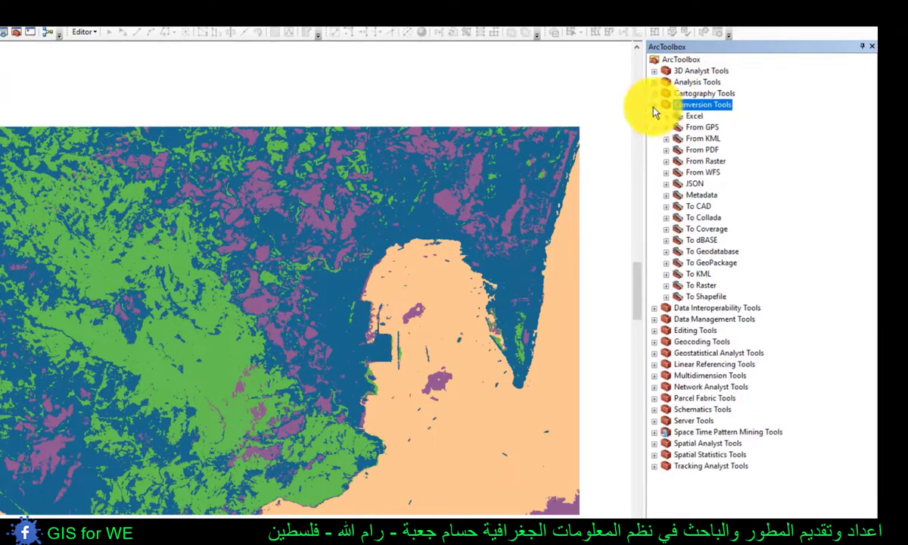
{"action": "left_click", "coordinate": [696, 163]}
{"action": "left_click", "coordinate": [665, 162]}
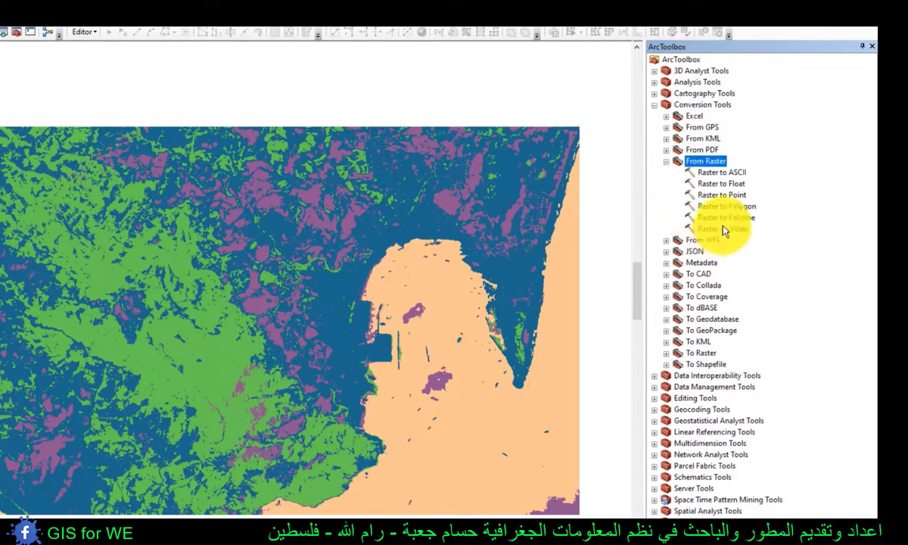
{"action": "double_click", "coordinate": [722, 211]}
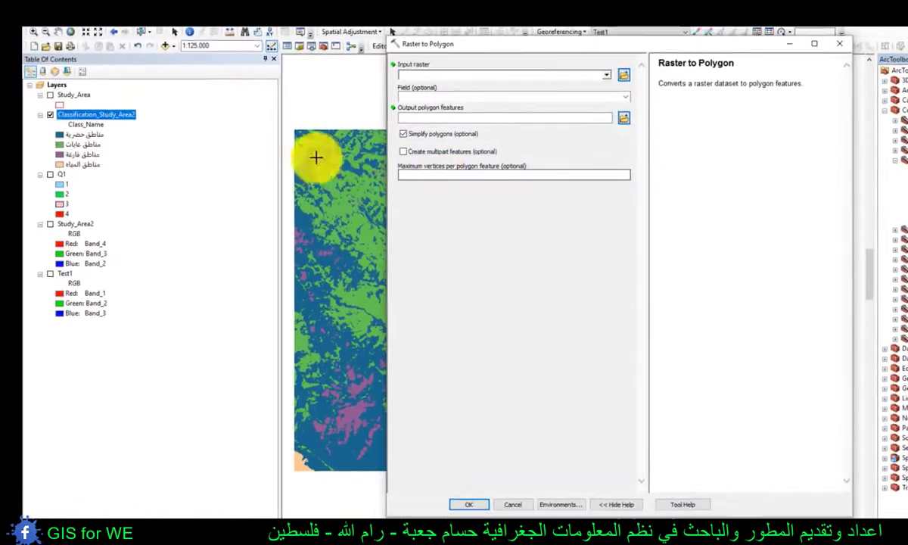
{"action": "left_click_drag", "start_coordinate": [85, 127], "coordinate": [424, 78]}
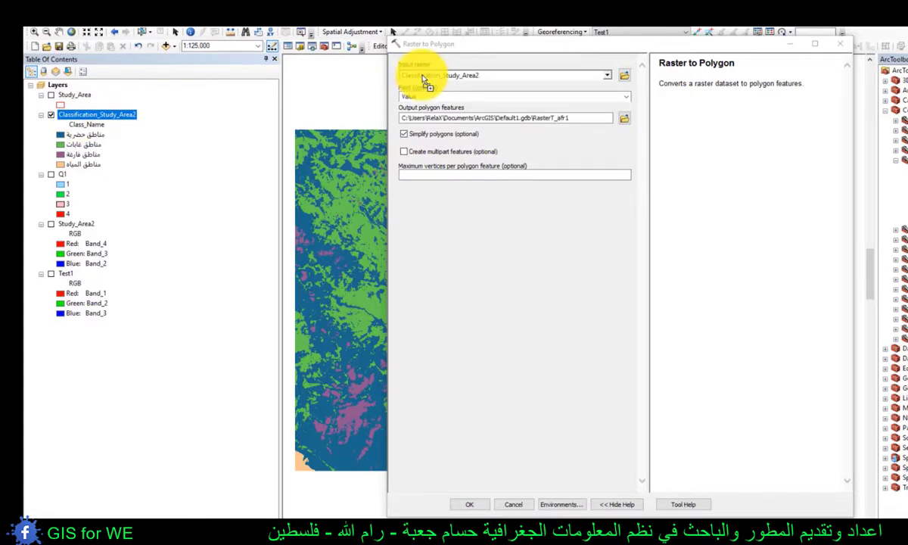
{"action": "left_click", "coordinate": [431, 96]}
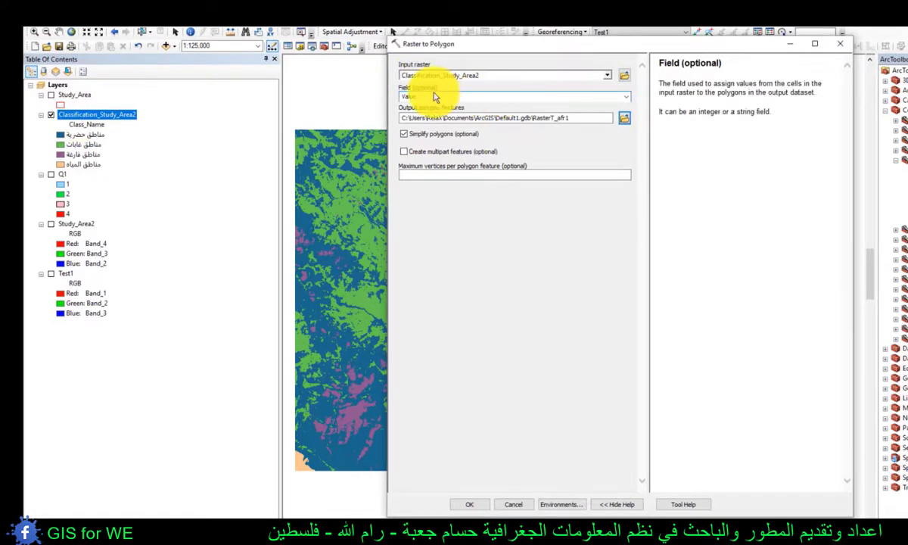
{"action": "left_click", "coordinate": [626, 96]}
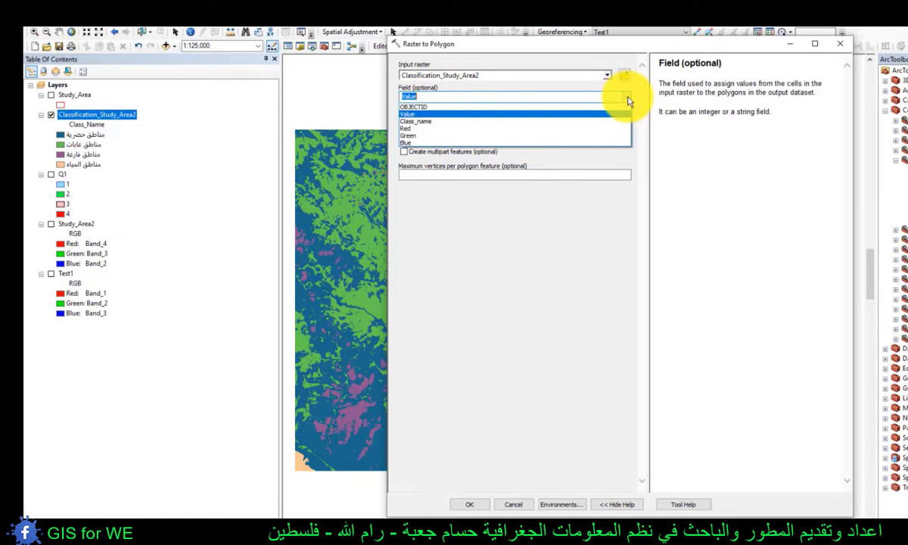
{"action": "left_click", "coordinate": [415, 109]}
- Check the Value of each class in the attribute table of the Classification_Study_Area2 layer
{"action": "right_click", "coordinate": [96, 113]}
{"action": "left_click", "coordinate": [120, 139]}
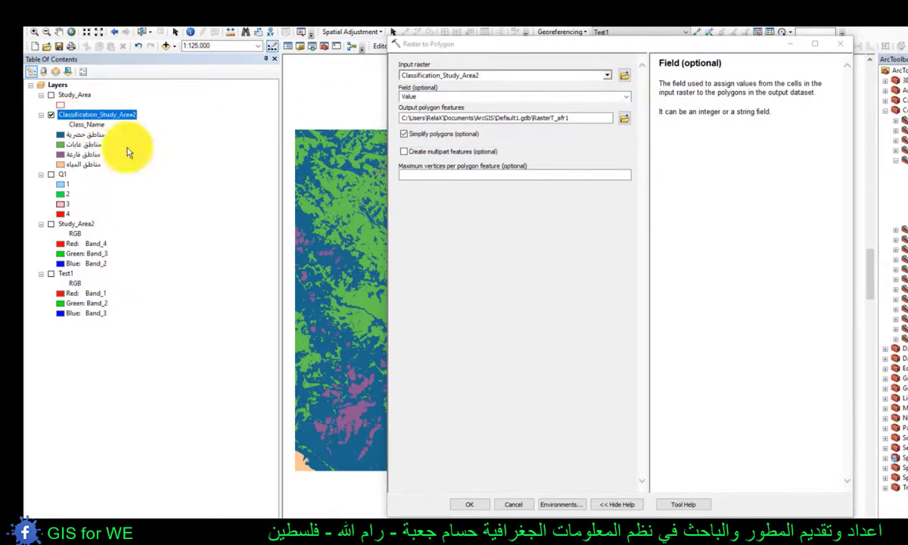
{"action": "left_click", "coordinate": [357, 334]}
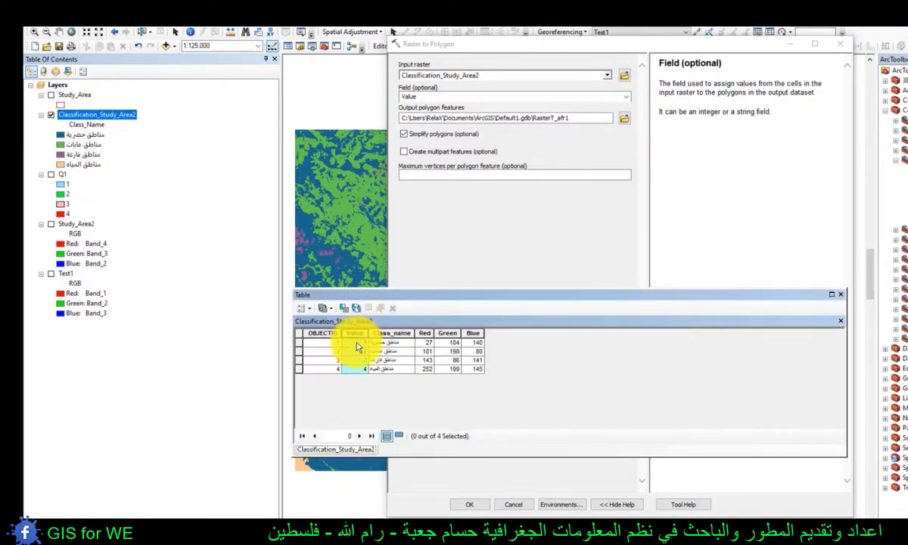
{"action": "left_click", "coordinate": [357, 351]}
{"action": "left_click", "coordinate": [355, 369]}
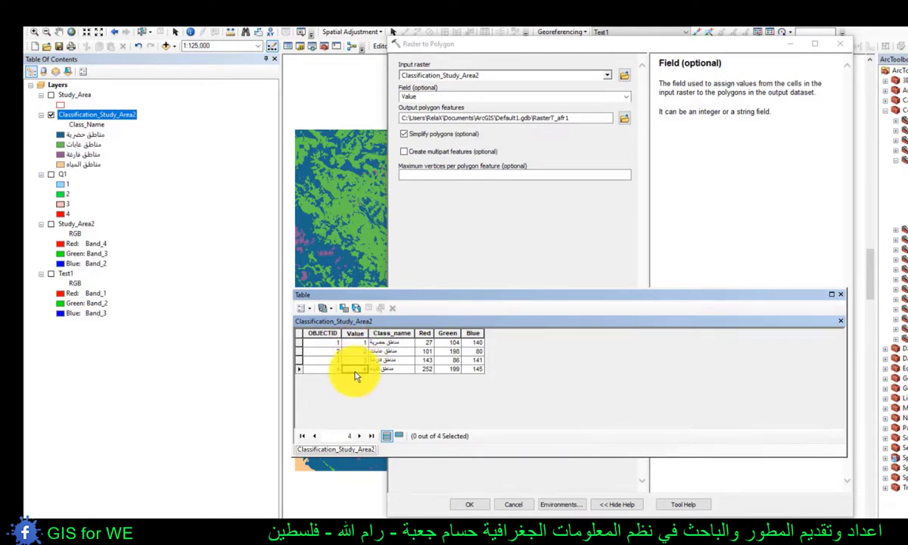
{"action": "left_click", "coordinate": [839, 295]}
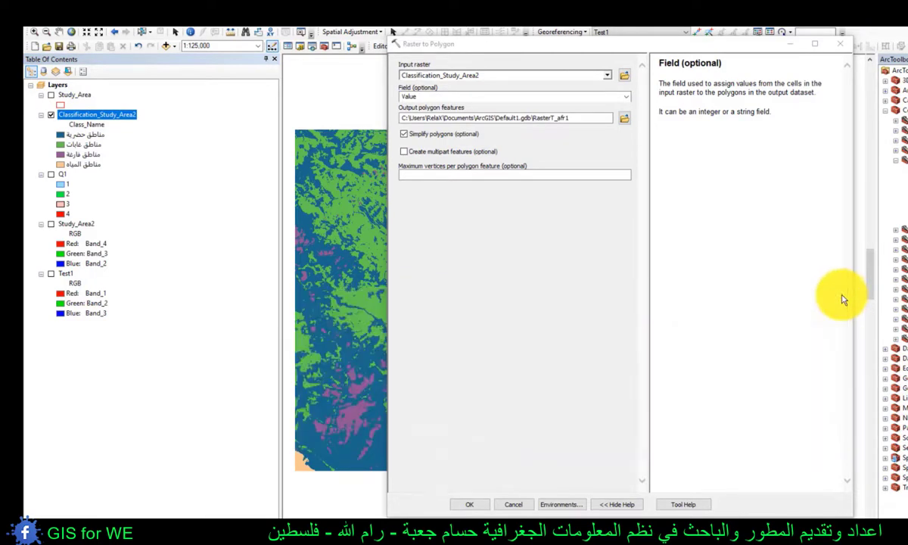
- Set the output polygon features to Final in New File Geodatabase (3)_1.gdb and run the conversion
{"action": "left_click", "coordinate": [628, 119]}
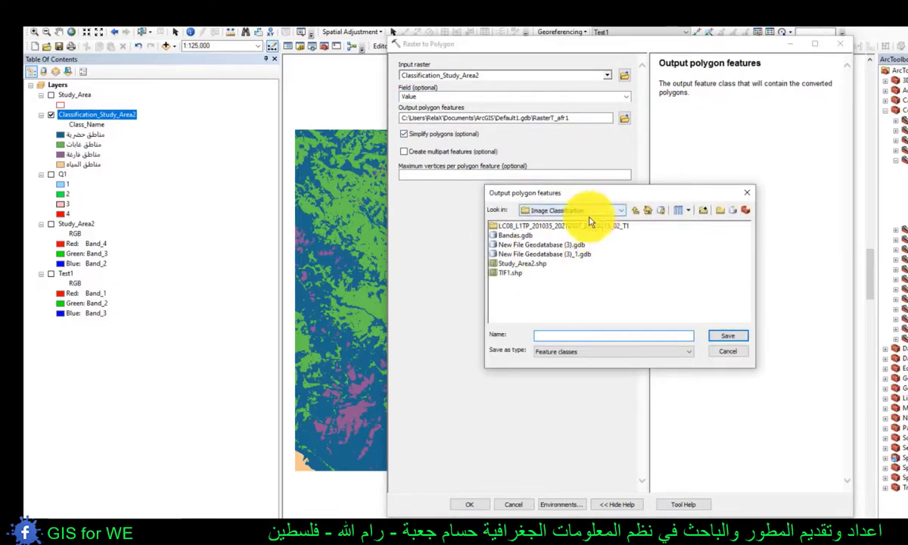
{"action": "left_click", "coordinate": [541, 254]}
{"action": "double_click", "coordinate": [541, 255]}
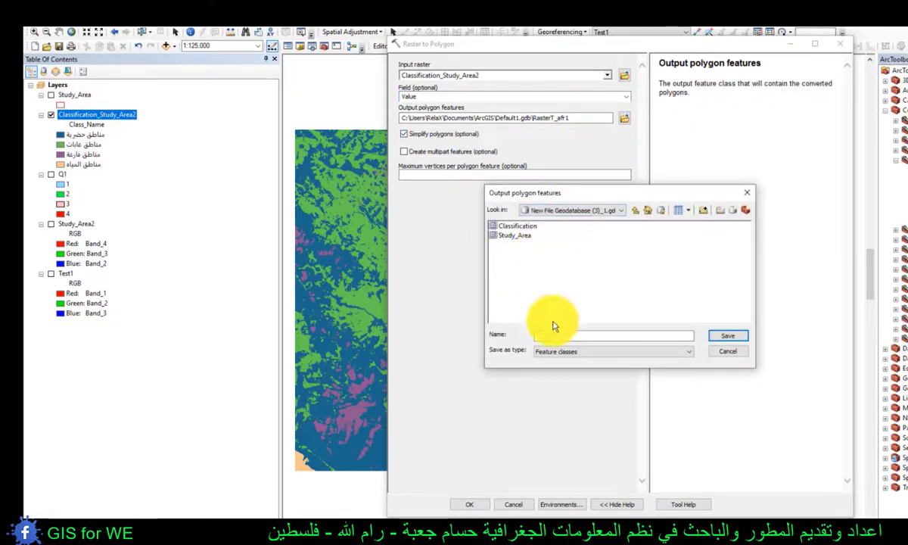
{"action": "left_click", "coordinate": [548, 336]}
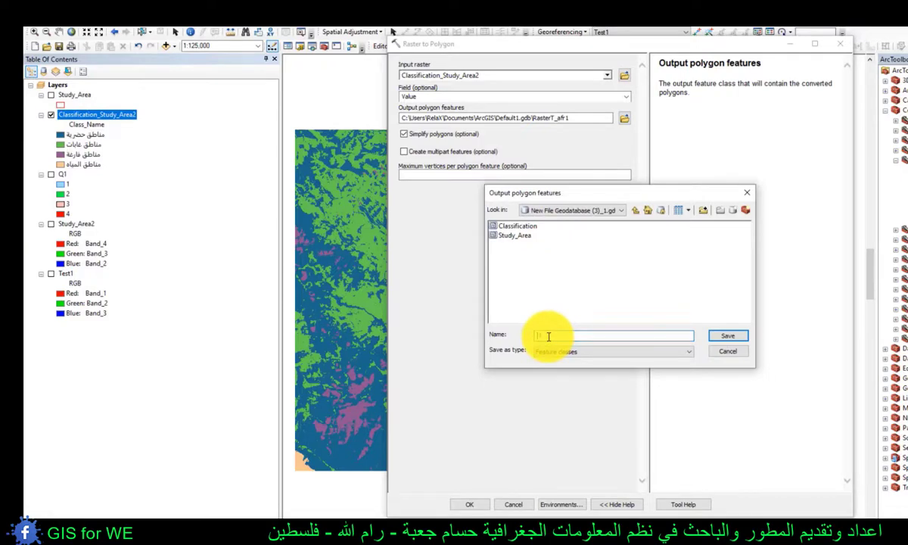
{"action": "type", "text": "Poal"}
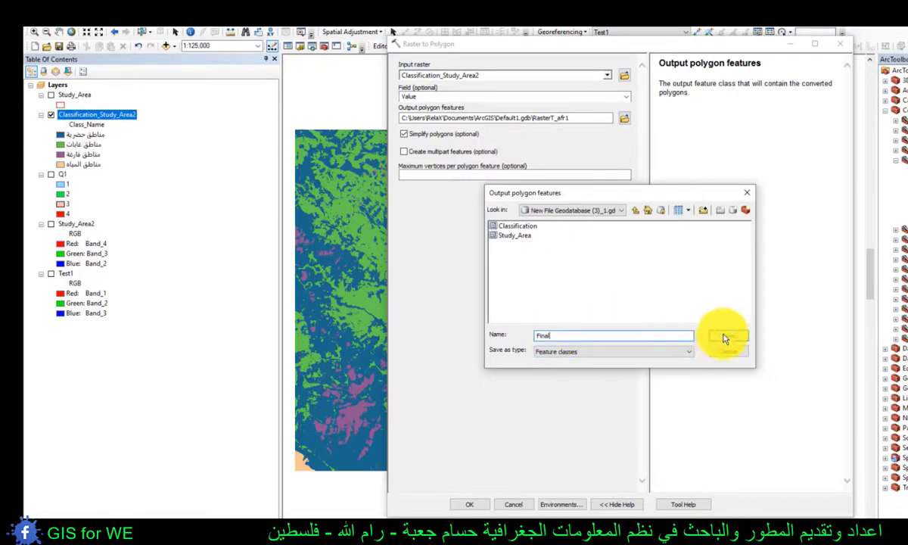
{"action": "left_click", "coordinate": [725, 335]}
{"action": "left_click", "coordinate": [467, 505]}
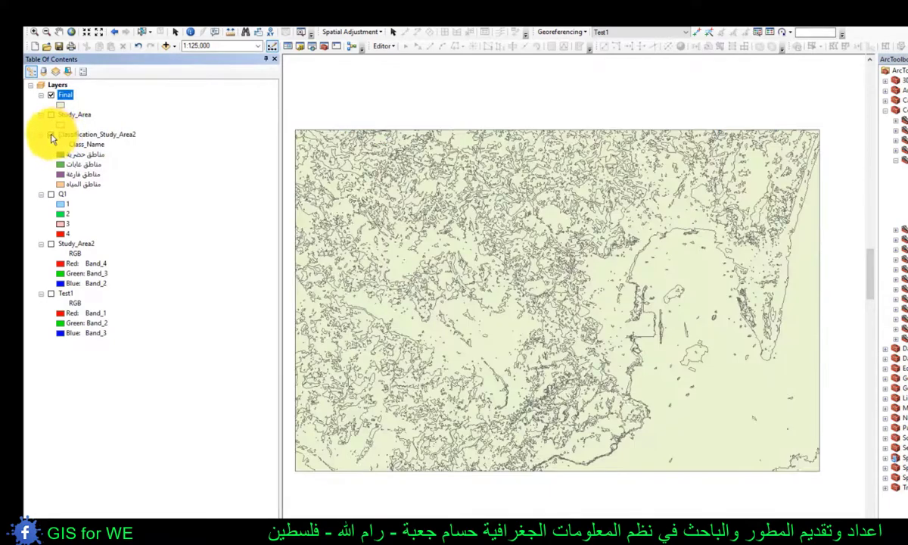
- Examine the attribute table of the Final polygon layer with its records sorted by gridcode
{"action": "right_click", "coordinate": [65, 94]}
{"action": "left_click", "coordinate": [107, 134]}
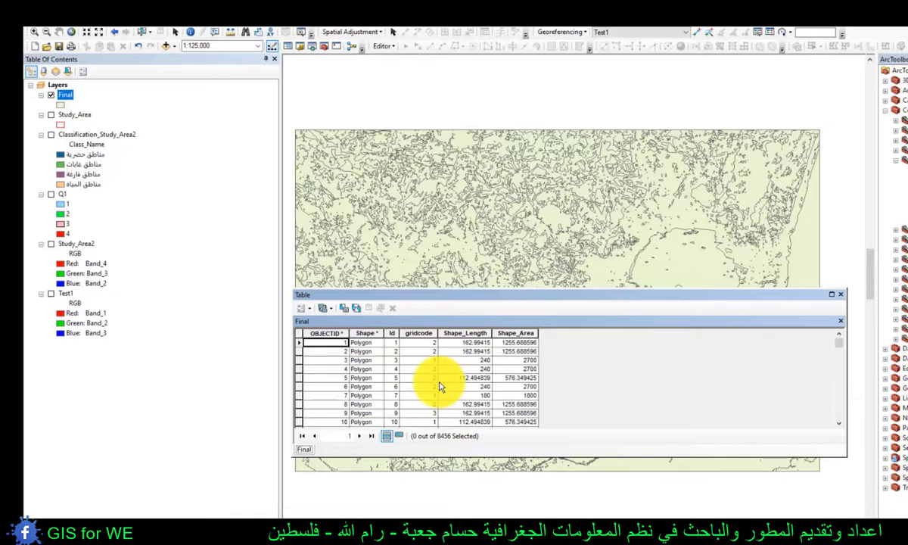
{"action": "double_click", "coordinate": [418, 333]}
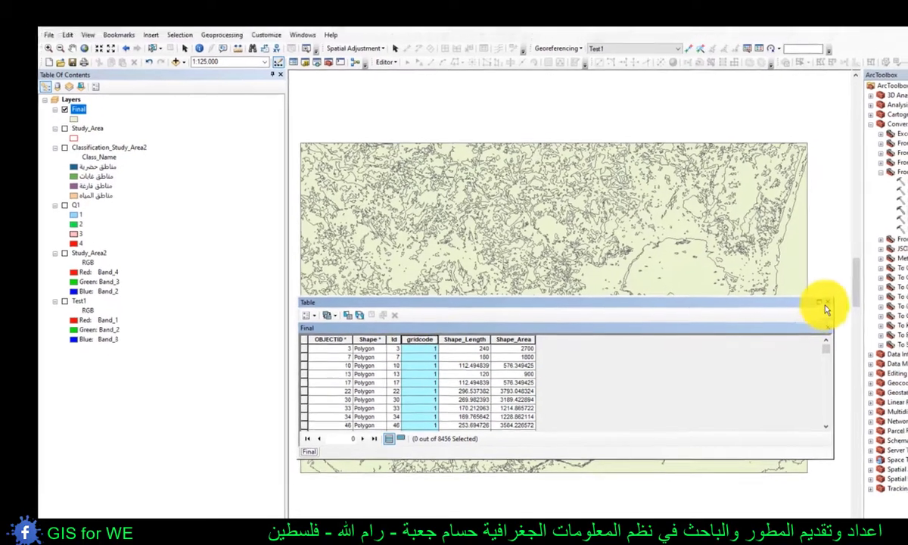
{"action": "left_click", "coordinate": [840, 294]}
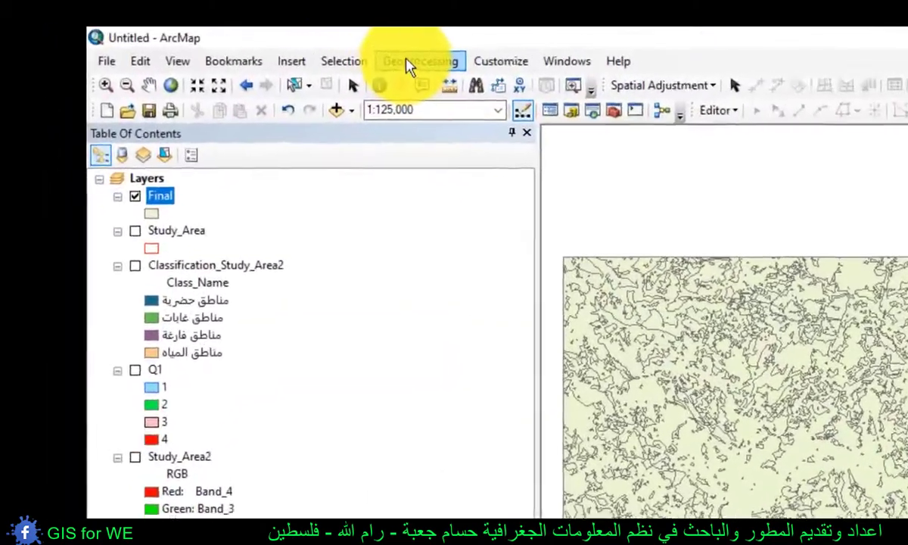
- Dissolve the Final layer by the gridcode field into feature class Final2 in New File Geodatabase (3)_1.gdb
{"action": "left_click", "coordinate": [227, 45]}
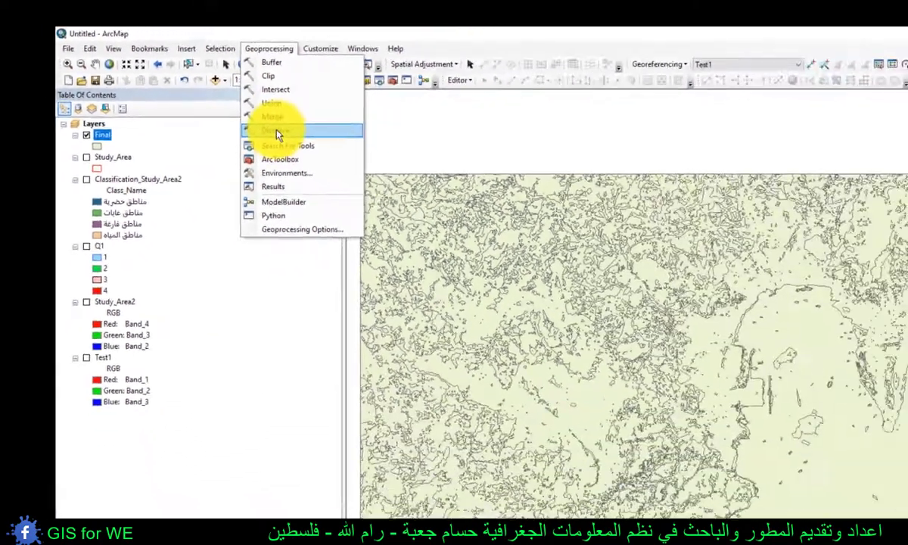
{"action": "left_click", "coordinate": [447, 196]}
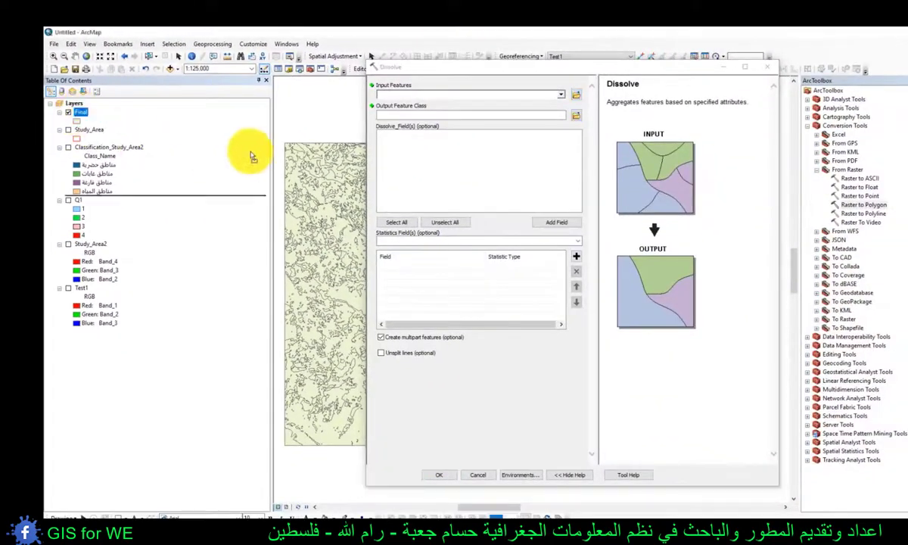
{"action": "left_click_drag", "start_coordinate": [389, 97], "coordinate": [391, 97]}
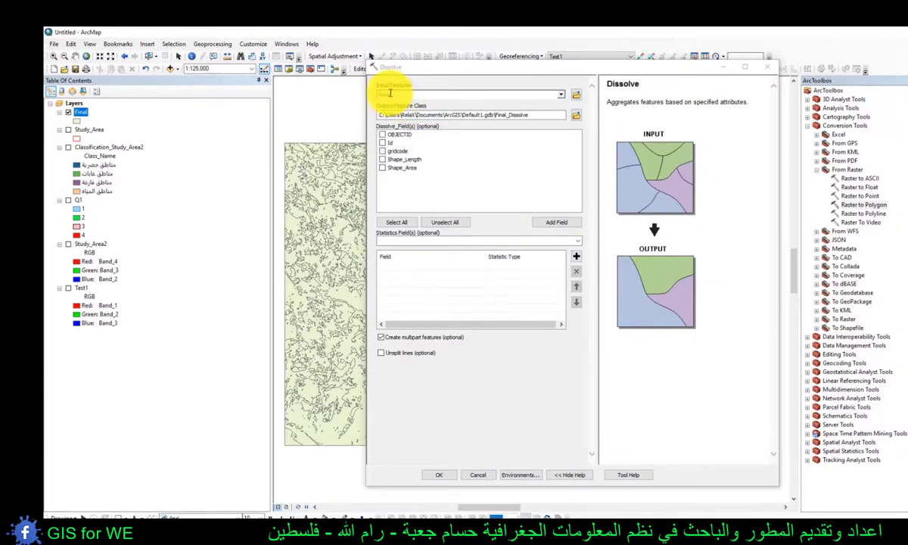
{"action": "left_click", "coordinate": [577, 116]}
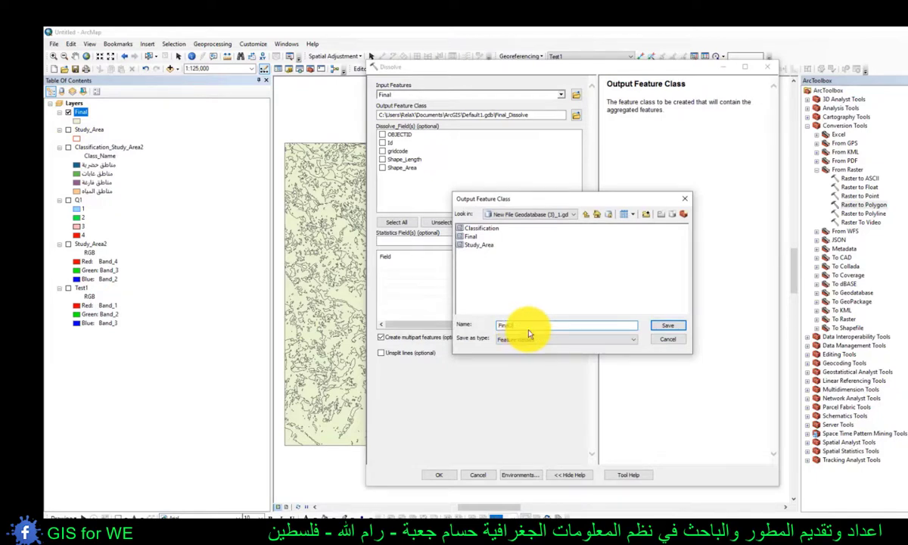
{"action": "left_click", "coordinate": [666, 324]}
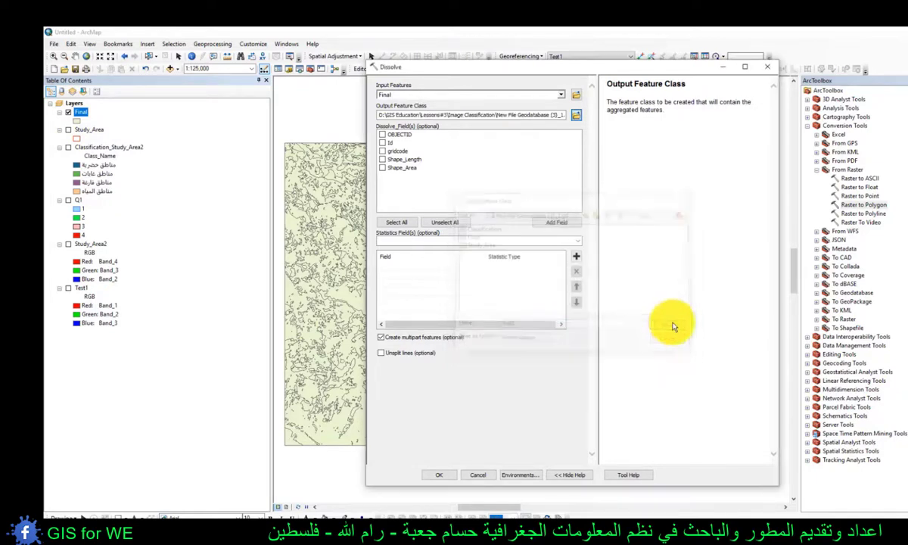
{"action": "left_click", "coordinate": [382, 152]}
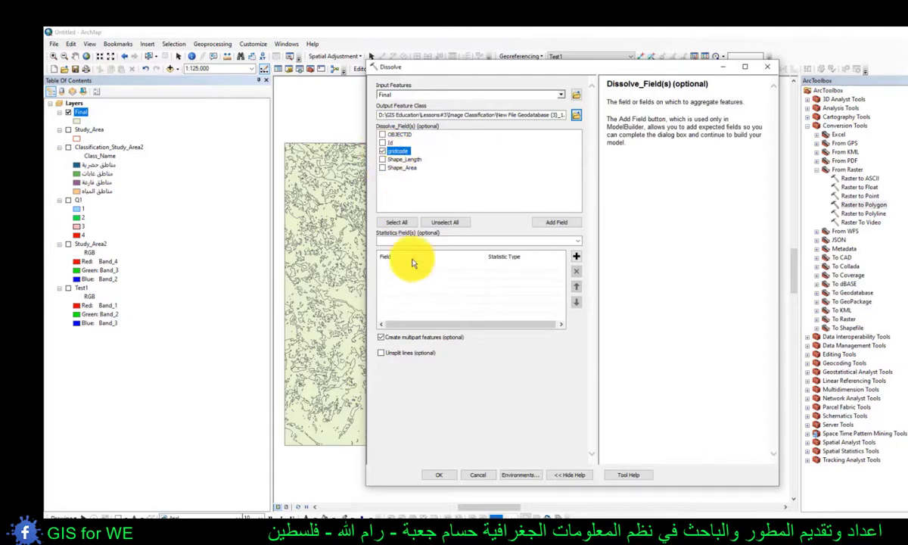
{"action": "left_click", "coordinate": [439, 478]}
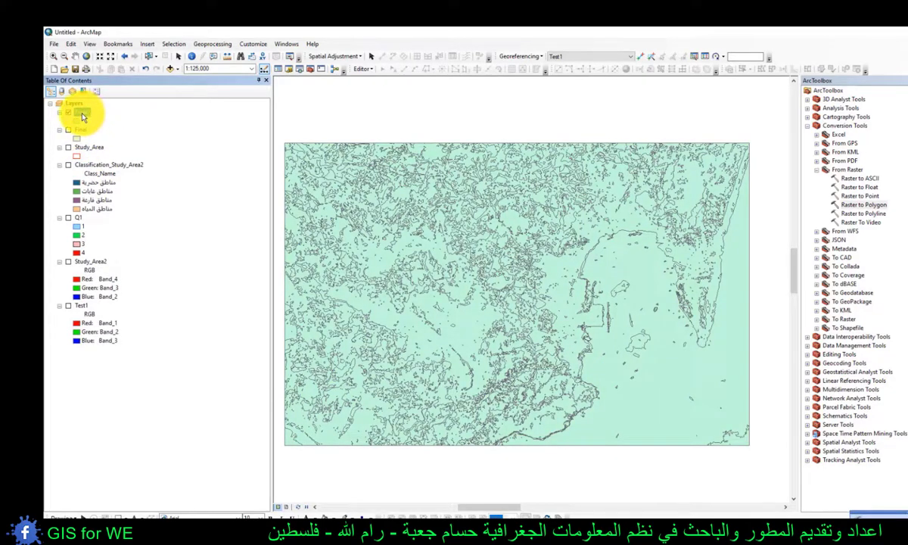
- Inspect the Final2 attribute table, highlighting the gridcode 1 record on the map to check its Shape_Area, and clear the selection
{"action": "right_click", "coordinate": [83, 115]}
{"action": "left_click", "coordinate": [106, 140]}
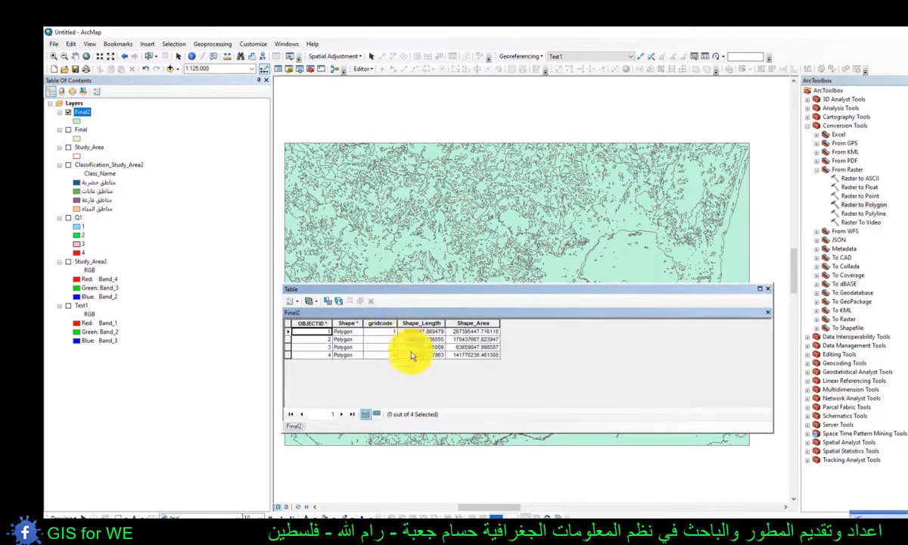
{"action": "left_click", "coordinate": [288, 333]}
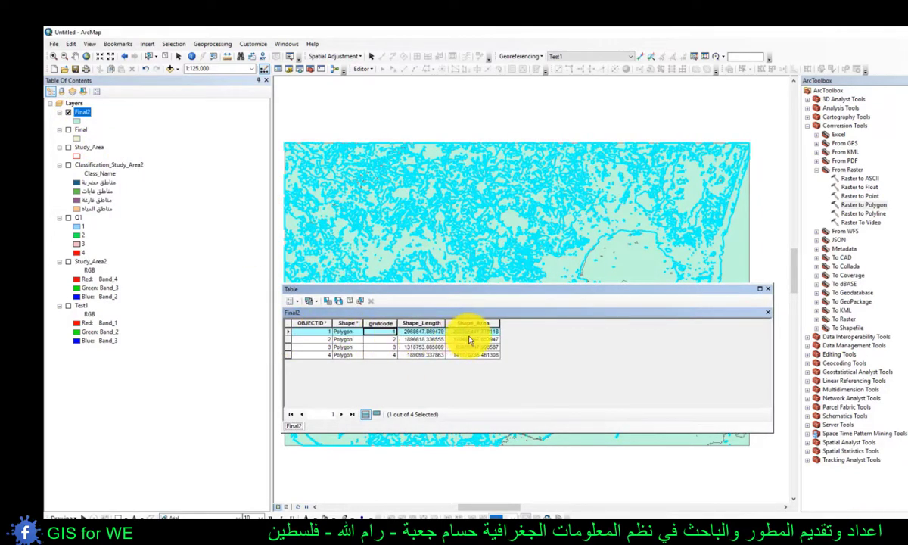
{"action": "key", "text": "ctrl+shift+a"}
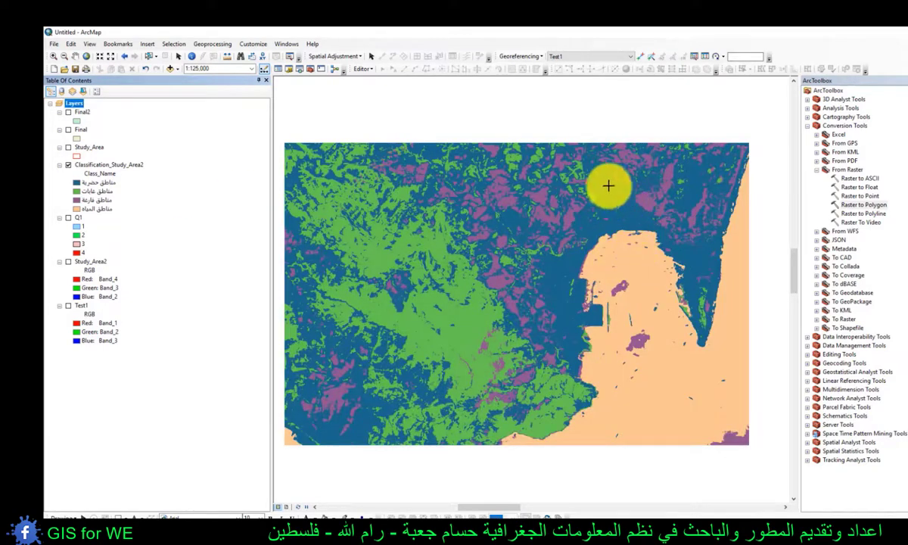
- Preview the Classification_Study_Area2 map in layout view, review the map elements that can be inserted, and return to data view
{"action": "left_click", "coordinate": [129, 166]}
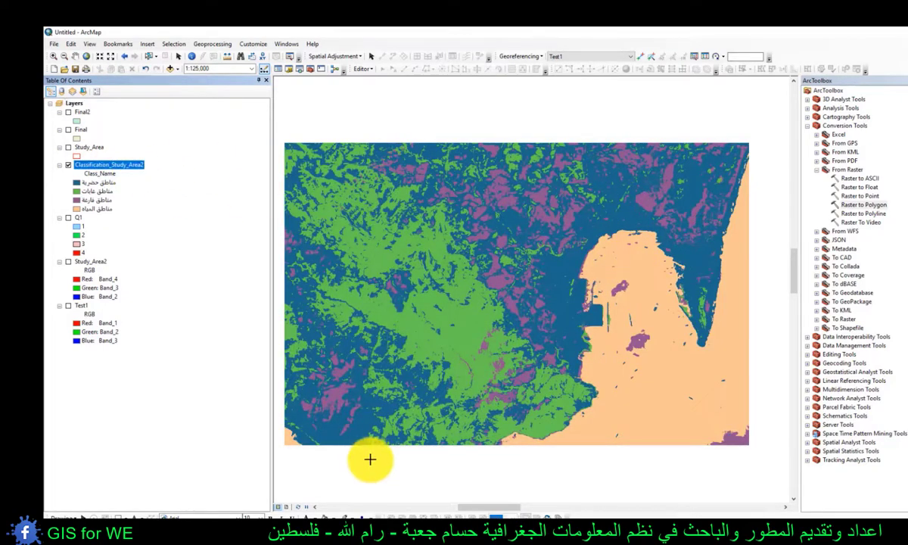
{"action": "left_click", "coordinate": [288, 507]}
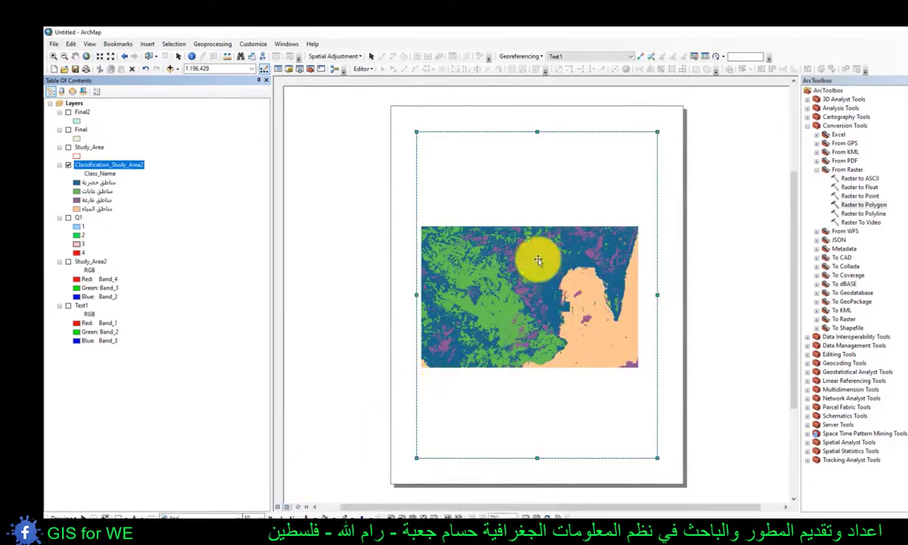
{"action": "left_click", "coordinate": [148, 44]}
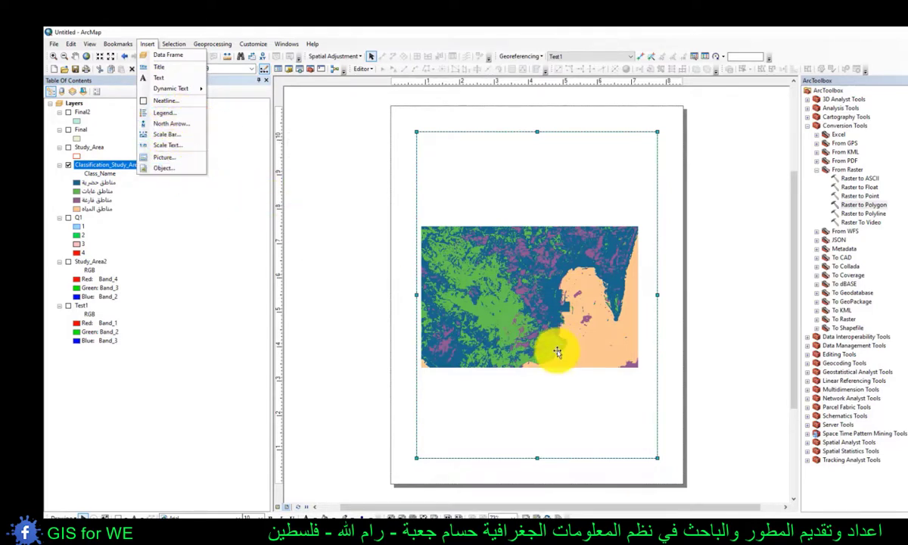
{"action": "left_click_drag", "start_coordinate": [726, 407], "coordinate": [723, 382]}
{"action": "left_click_drag", "start_coordinate": [714, 267], "coordinate": [716, 318]}
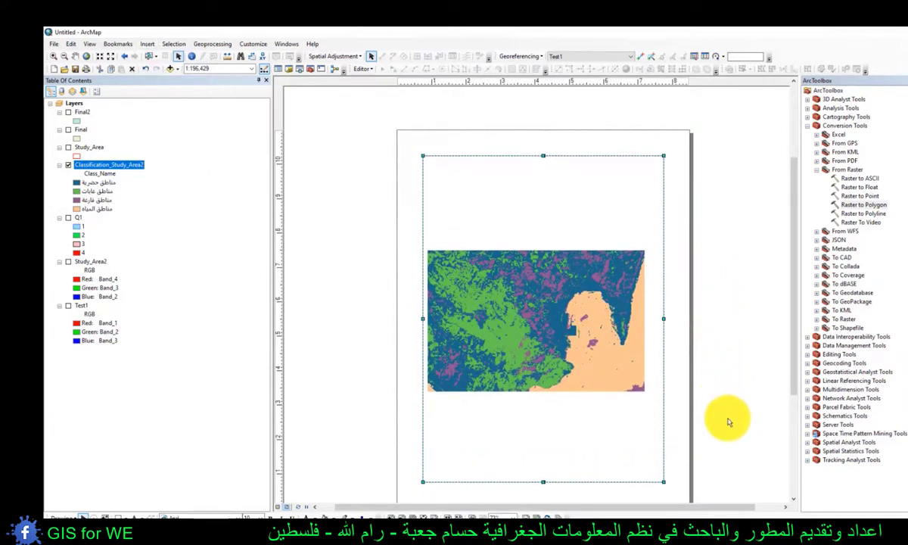
{"action": "left_click_drag", "start_coordinate": [728, 405], "coordinate": [718, 329]}
{"action": "left_click_drag", "start_coordinate": [693, 250], "coordinate": [694, 295]}
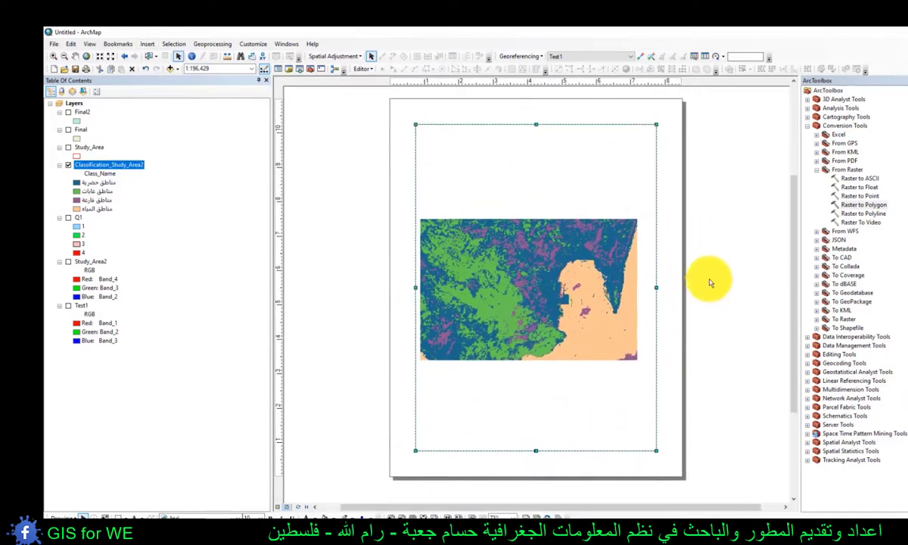
{"action": "left_click", "coordinate": [277, 506]}
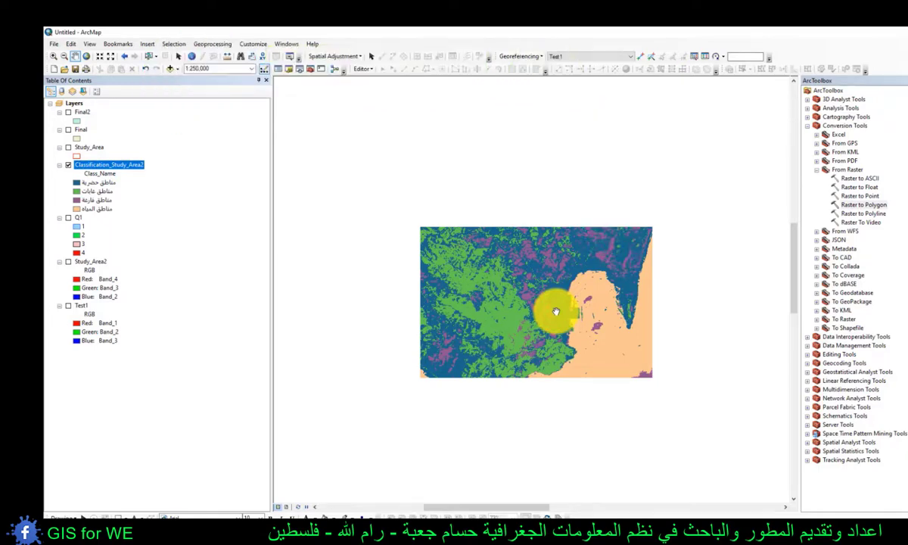
{"action": "scroll", "coordinate": [555, 311], "scroll_direction": "down", "scroll_amount": 1}
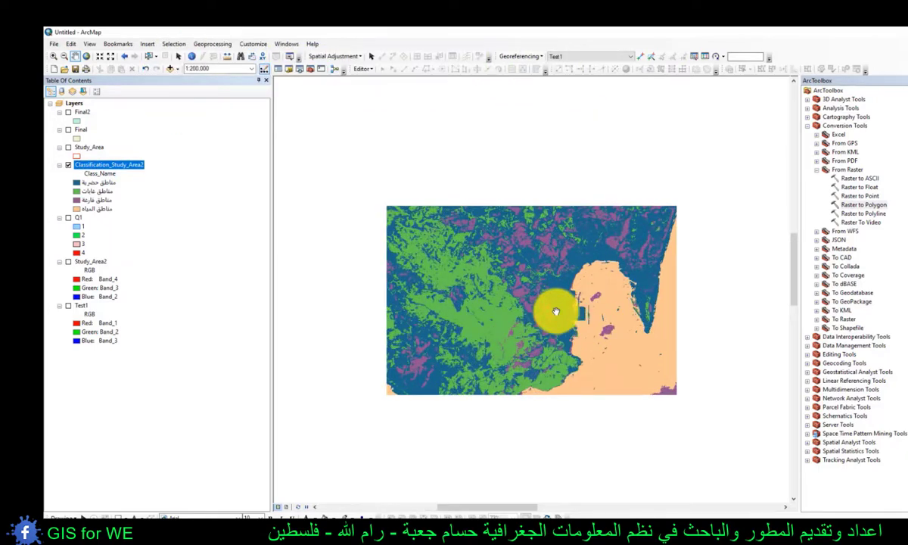